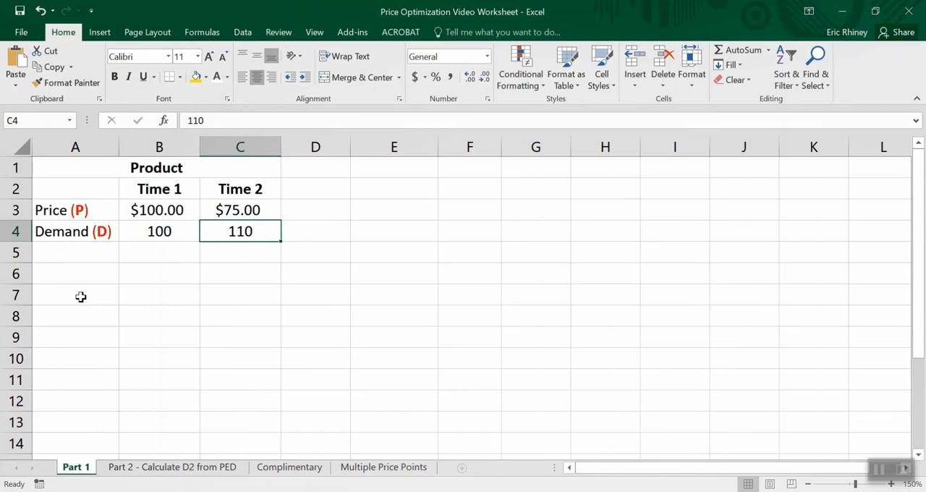
- Label cell A7 "Unit Cost" and cell A8 "Unit Price"
left_click(81, 297)
type("Unit Cost")
key("ctrl+Return")
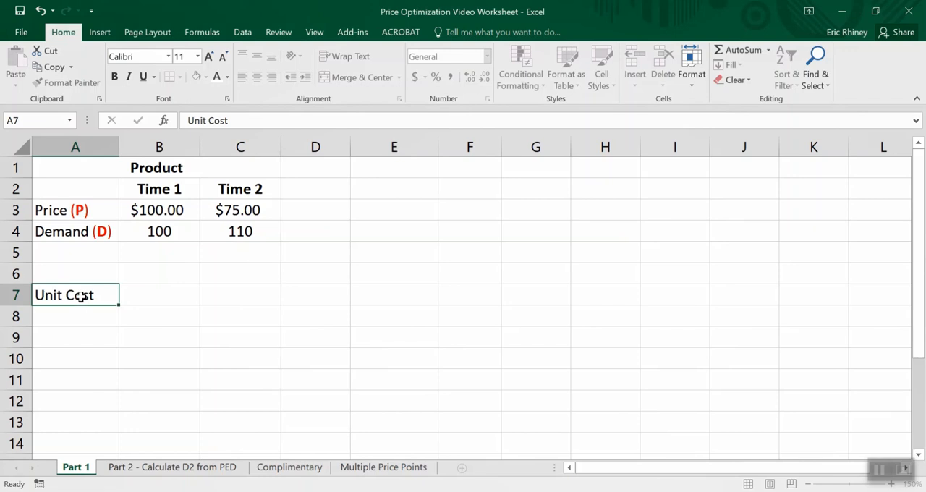
key("Return")
type("Unit ")
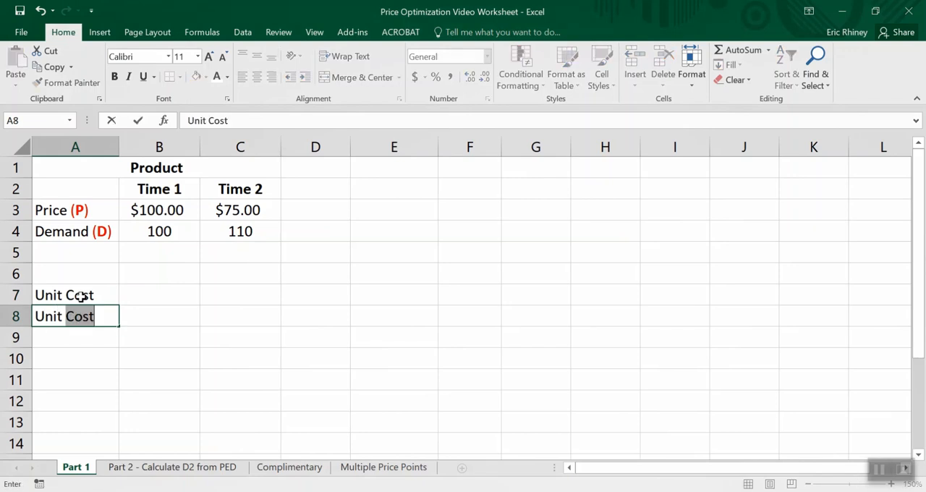
type("Price")
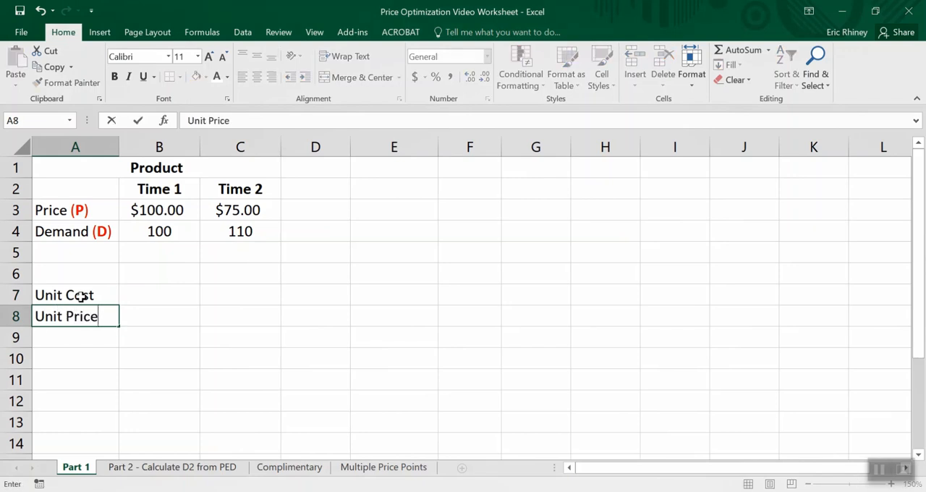
key("Return")
type("Demand")
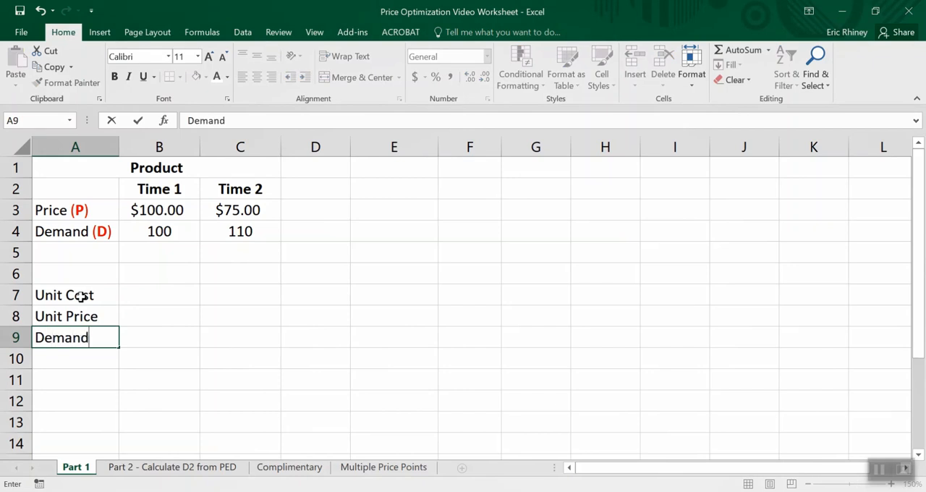
key("Return")
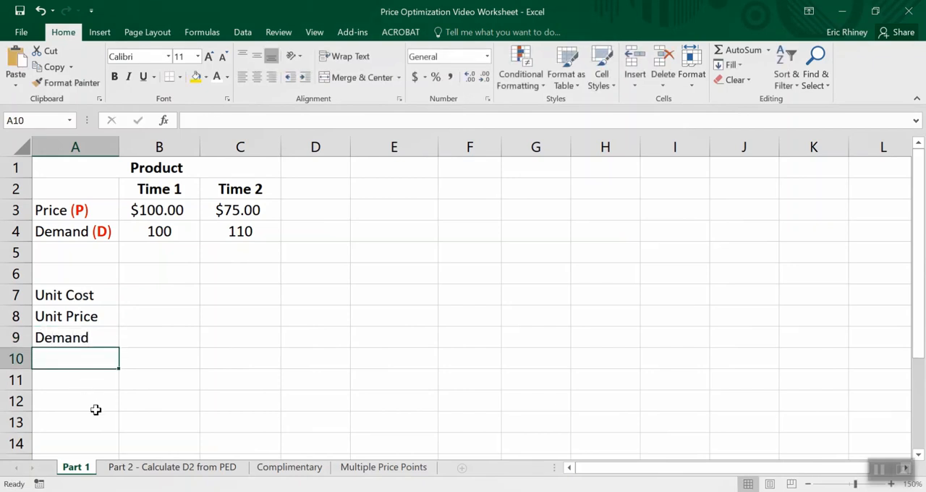
left_click_drag(54, 338, 79, 338)
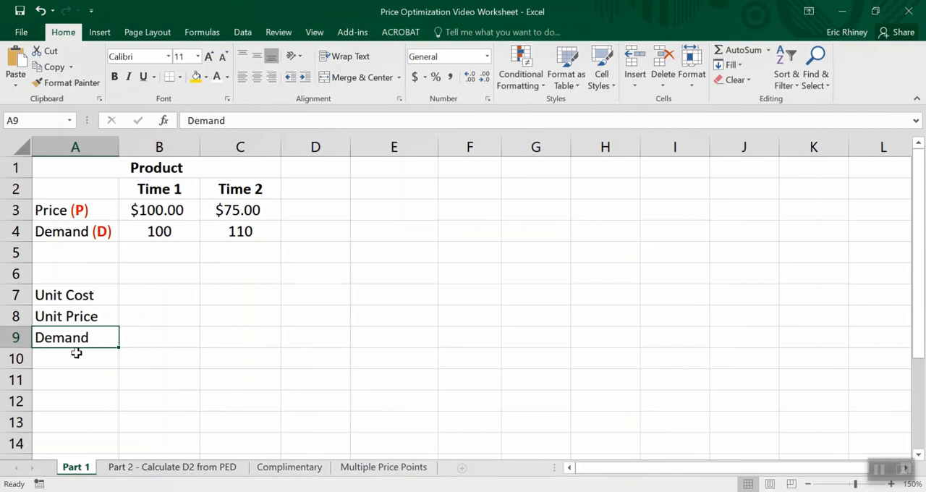
key("BackSpace")
key("Return")
key("Up")
- Label cells A9 to A11 "Unit Profit", "Demand" and "Total Profit"
type("Unit Pr")
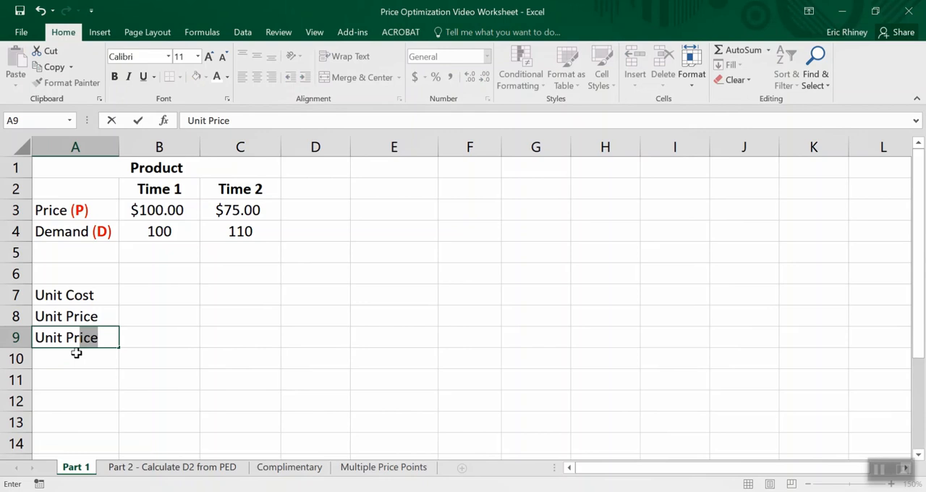
type("ofit")
key("Return")
type("Demand")
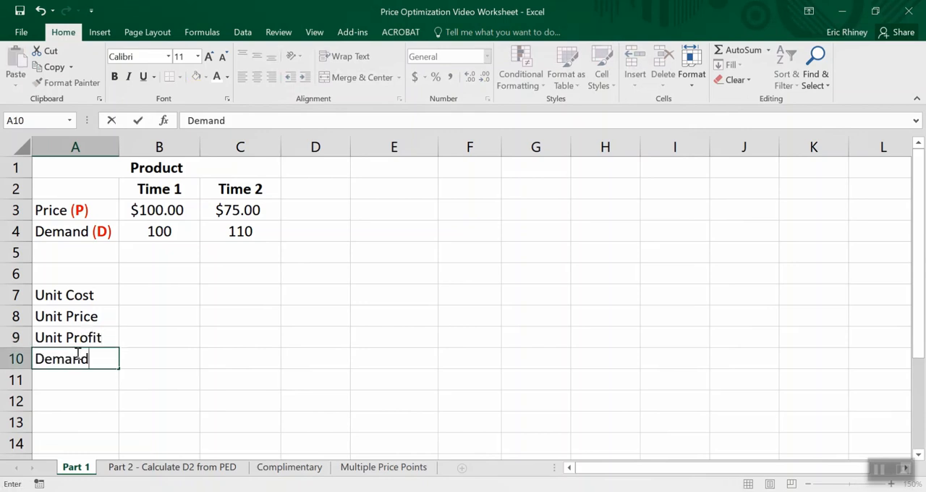
key("Return")
type("T")
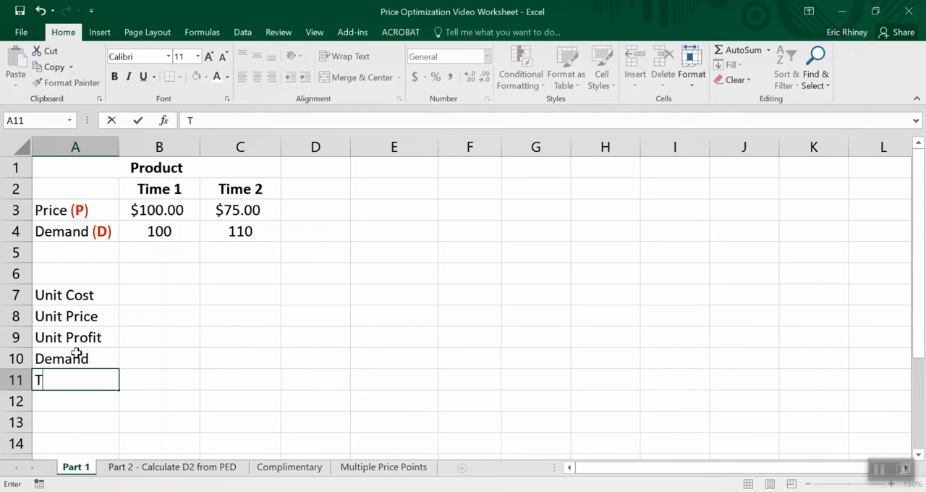
type("otal Profil")
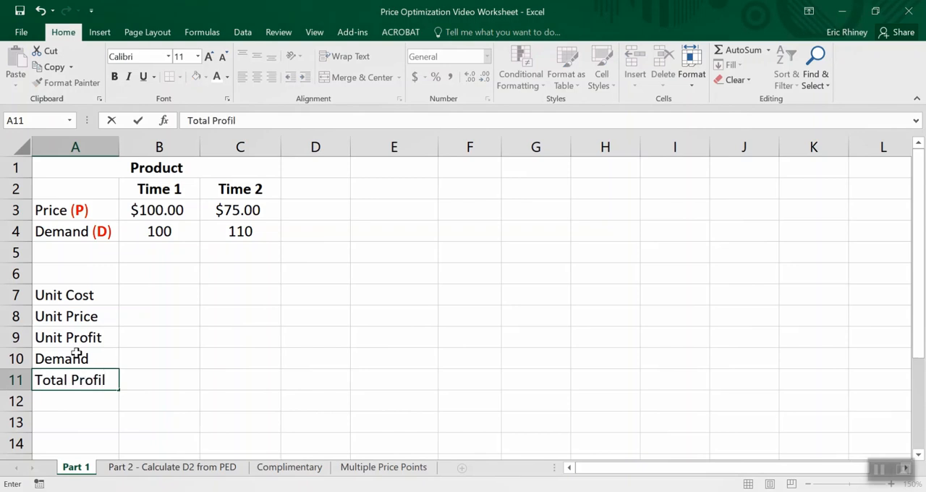
key("BackSpace")
type("t")
key("Up")
- Add a bottom border under the Demand row across A10:C10
key("shift+Right")
key("shift+Right")
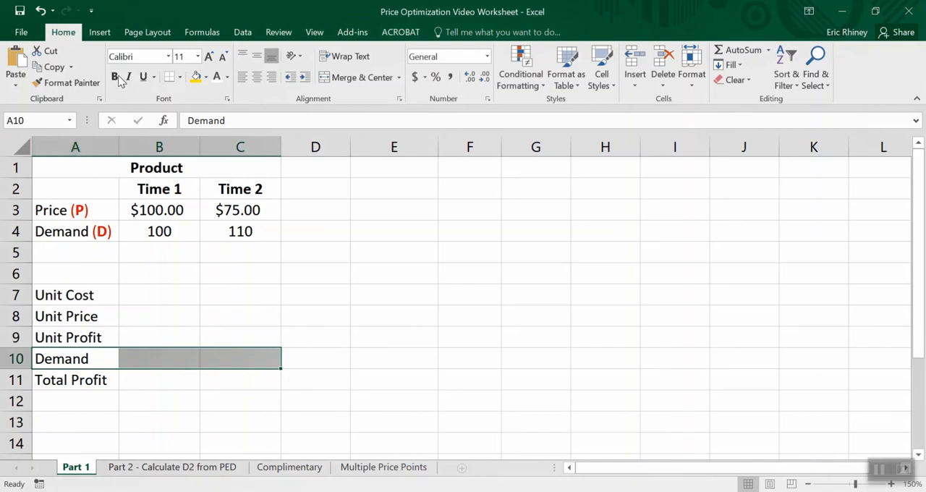
left_click(168, 76)
left_click(98, 318)
key("Right")
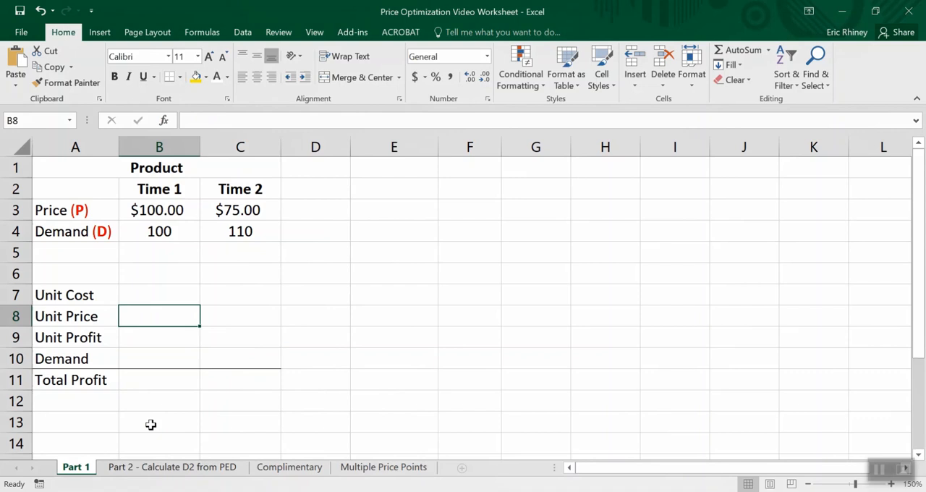
key("Down")
key("Down")
key("Up")
key("Up")
key("Up")
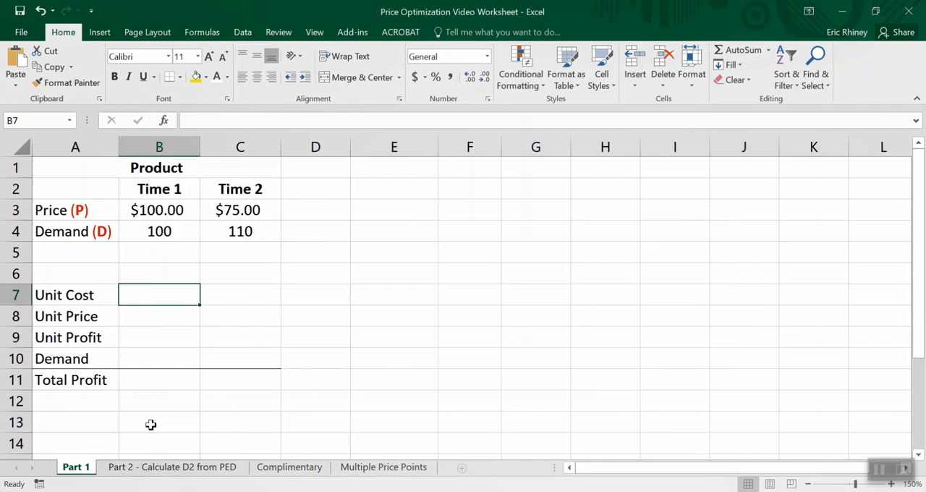
key("Down")
key("Down")
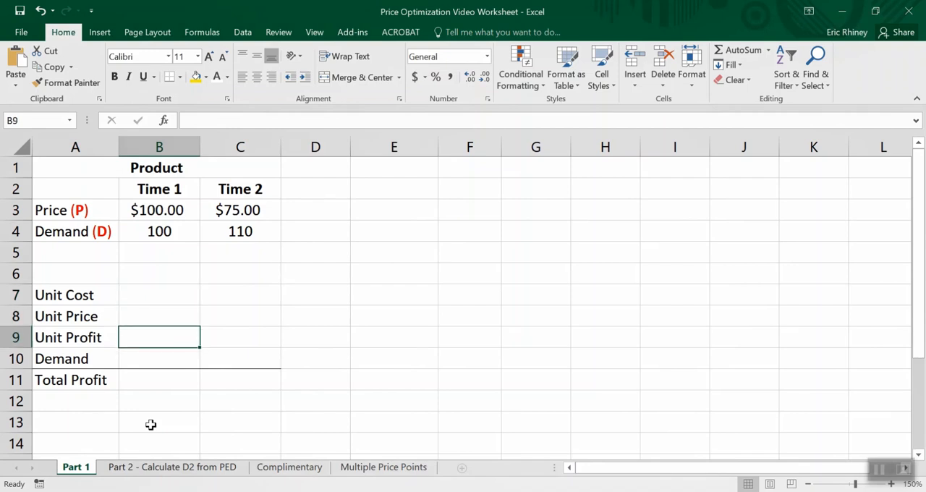
key("Up")
key("Up")
- Enter the formula =B8-B8 for Unit Profit in cell B9
key("Down")
key("Down")
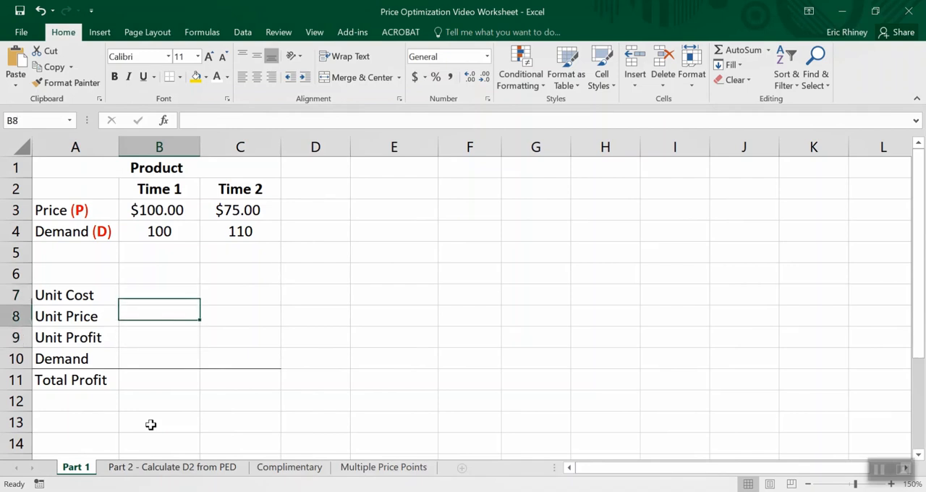
type("=")
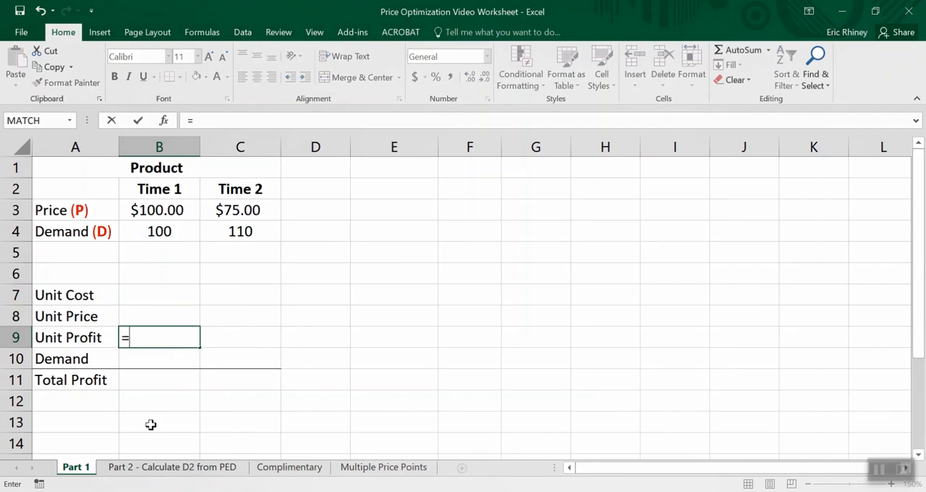
key("Up")
type("-")
key("Up")
key("Return")
key("Up")
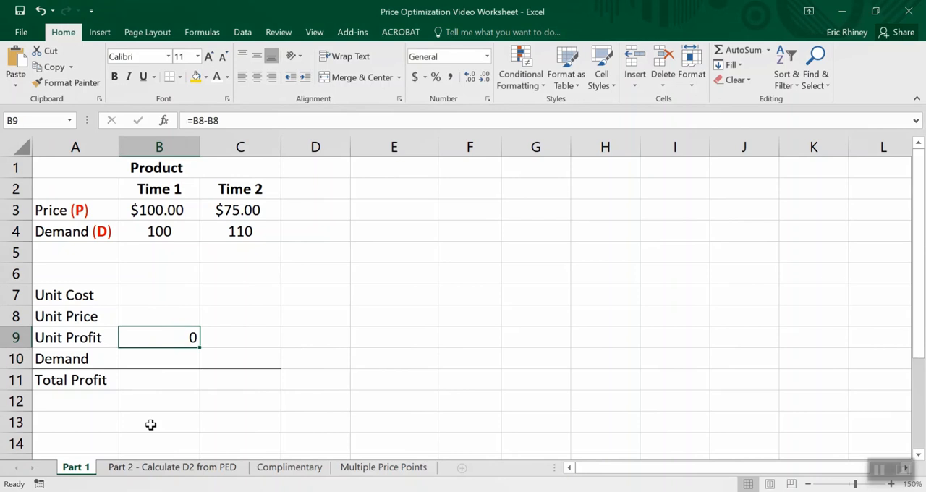
- Enter $1.00 as the Unit Price in cell B8
left_click(182, 319)
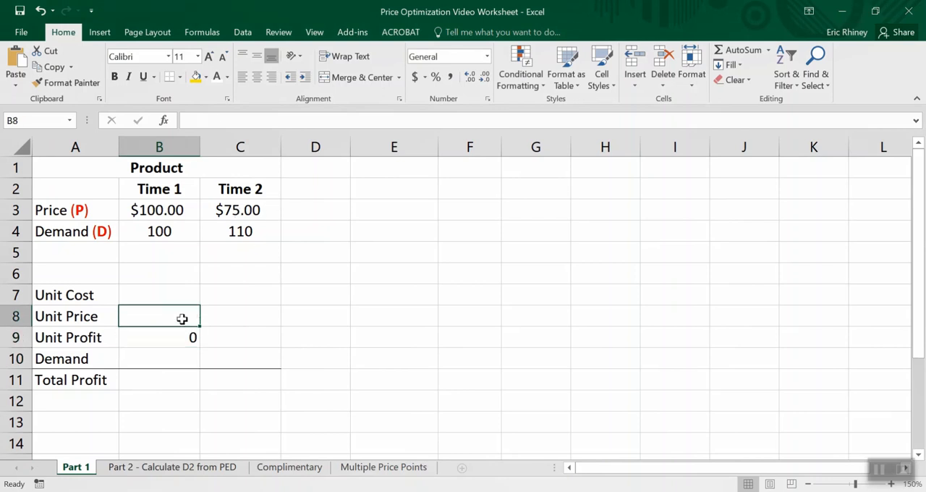
type("$1.00")
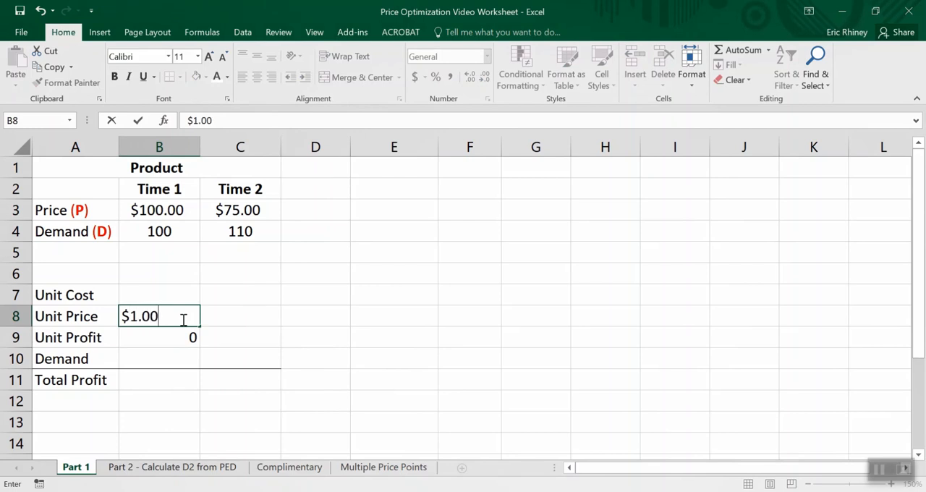
key("Return")
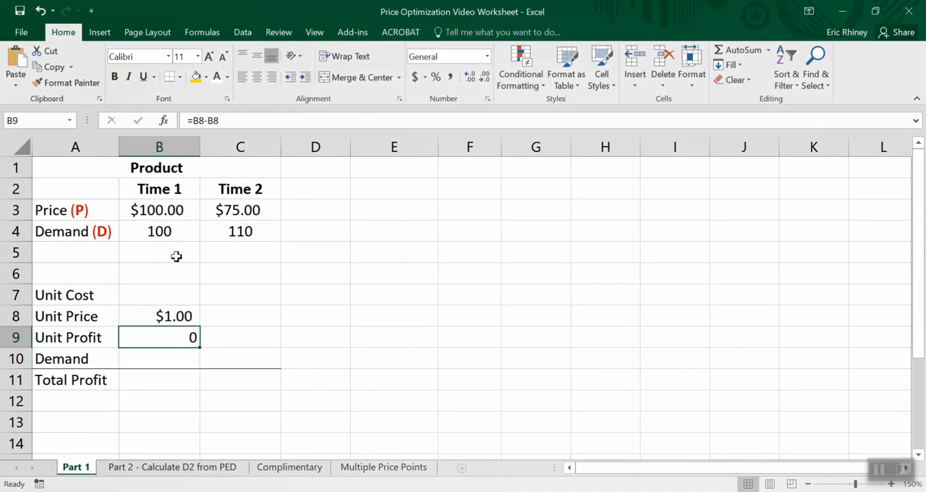
- Copy the currency format of the Unit Price value to B7:B9 and to the Total Profit cell B11 with Format Painter
left_click(169, 319)
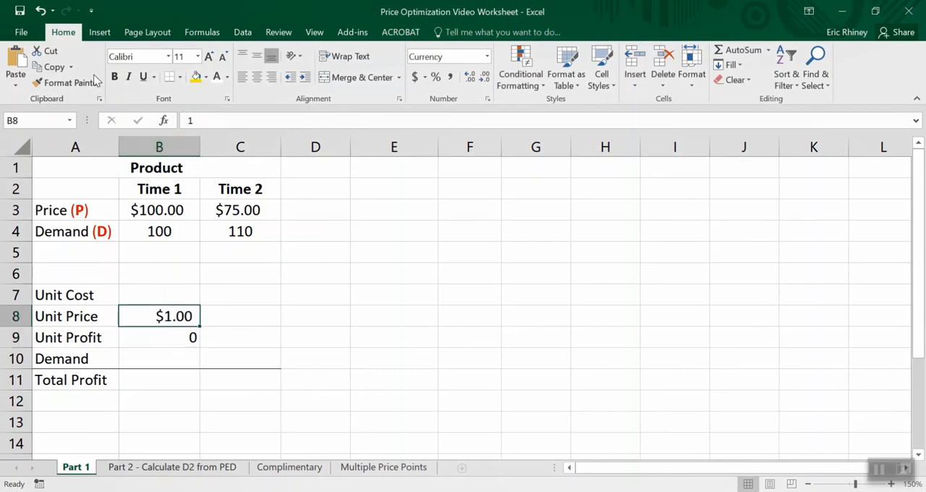
left_click(67, 83)
left_click_drag(155, 292, 158, 337)
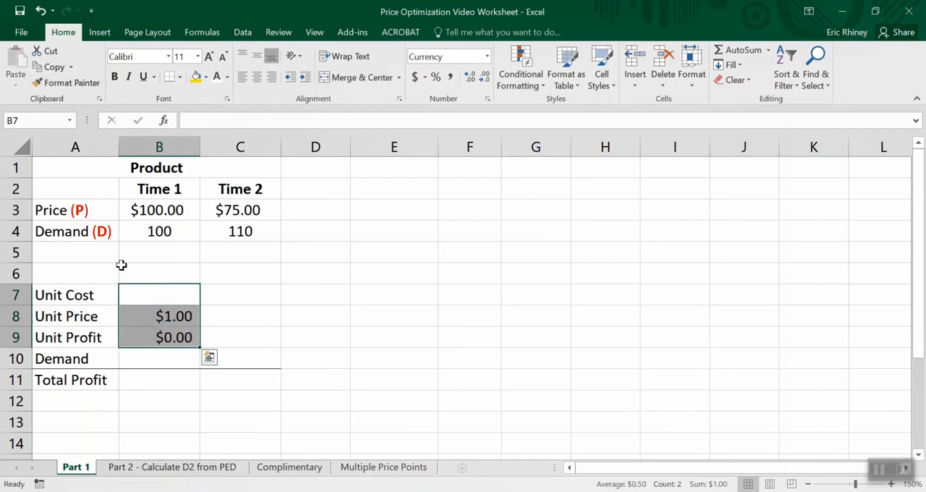
left_click(87, 87)
left_click(127, 377)
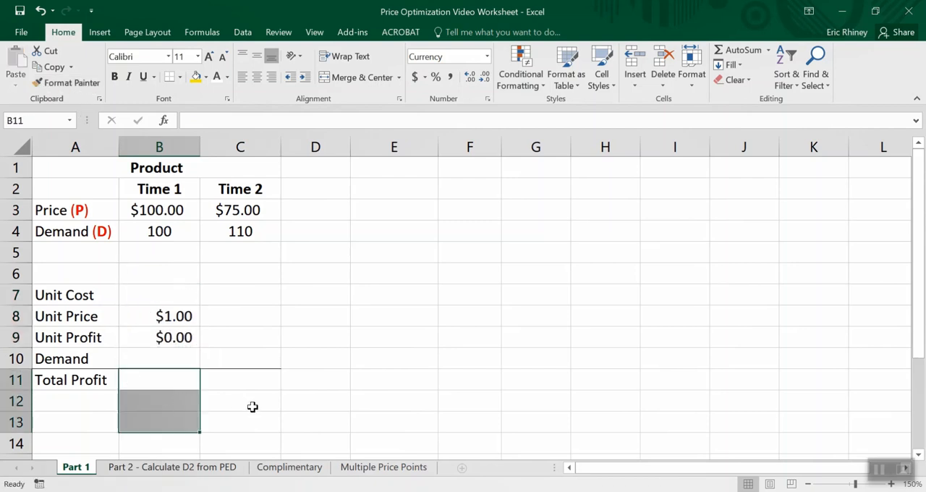
- Enter the Total Profit formula =B10*B9 in cell B11, multiplying demand by unit profit
key("Up")
key("Down")
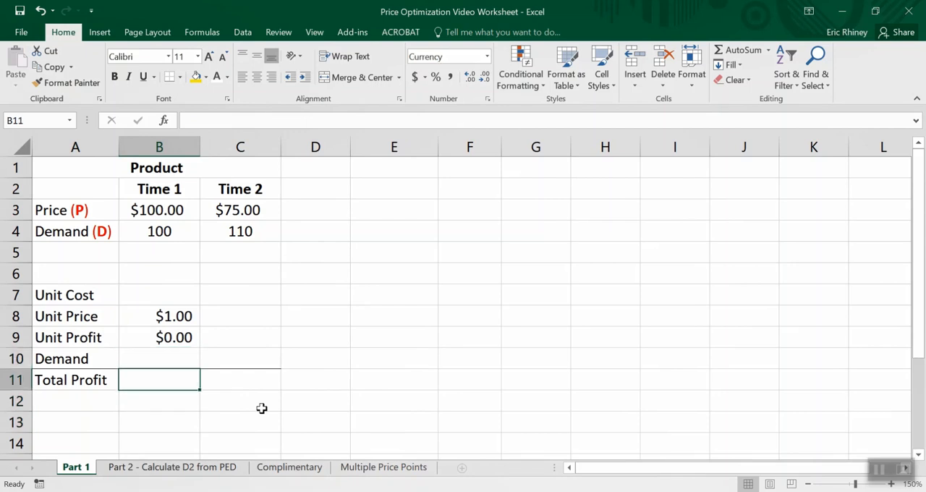
type("=")
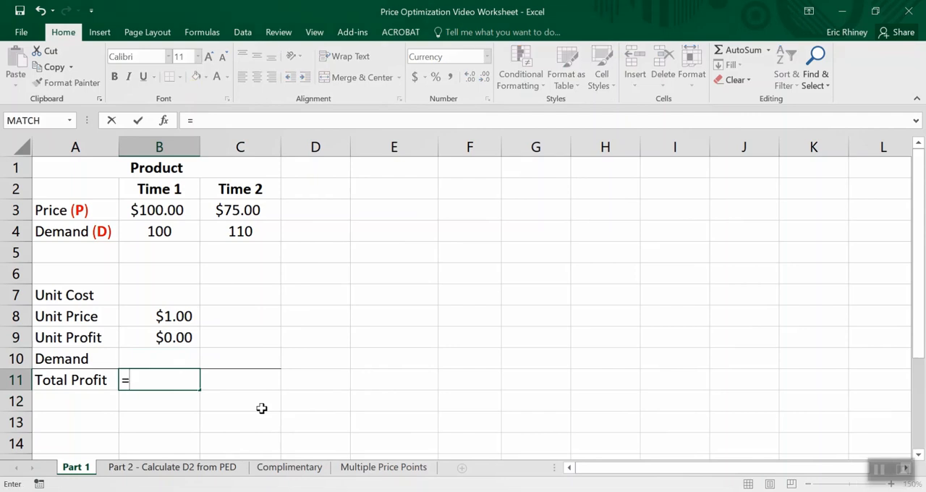
left_click(181, 363)
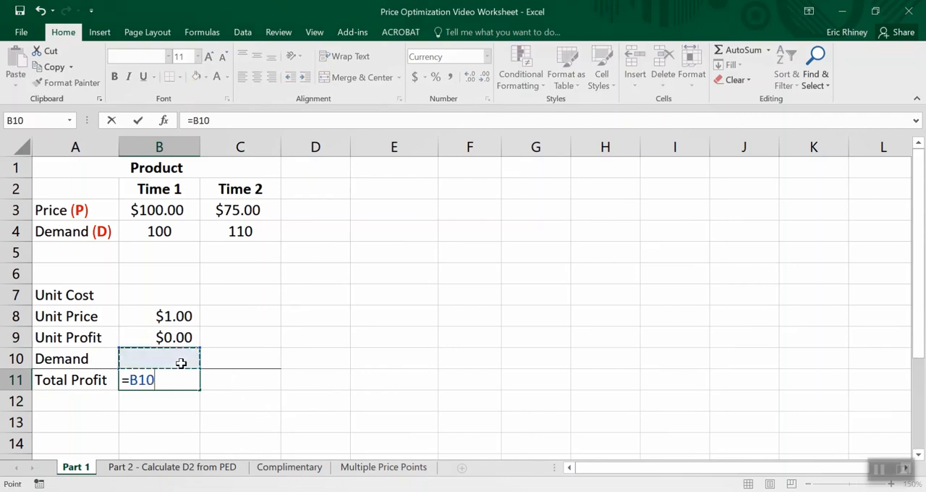
type("*")
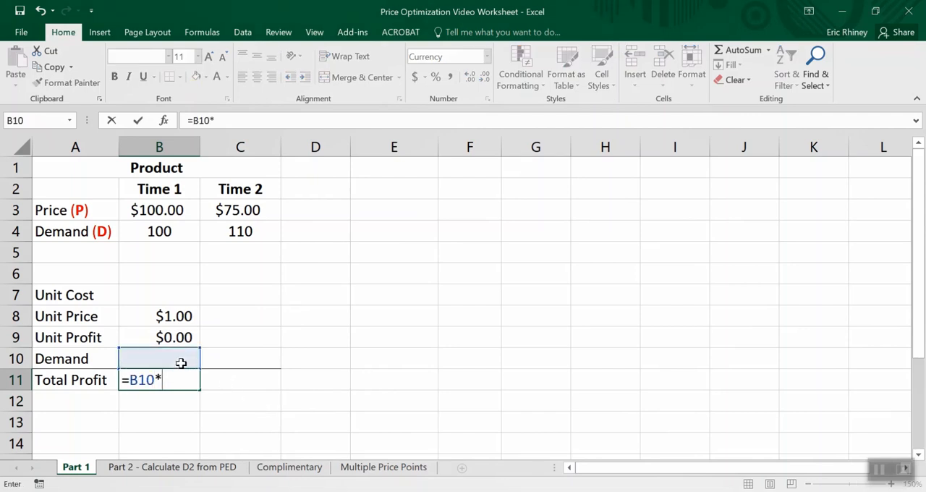
left_click(164, 339)
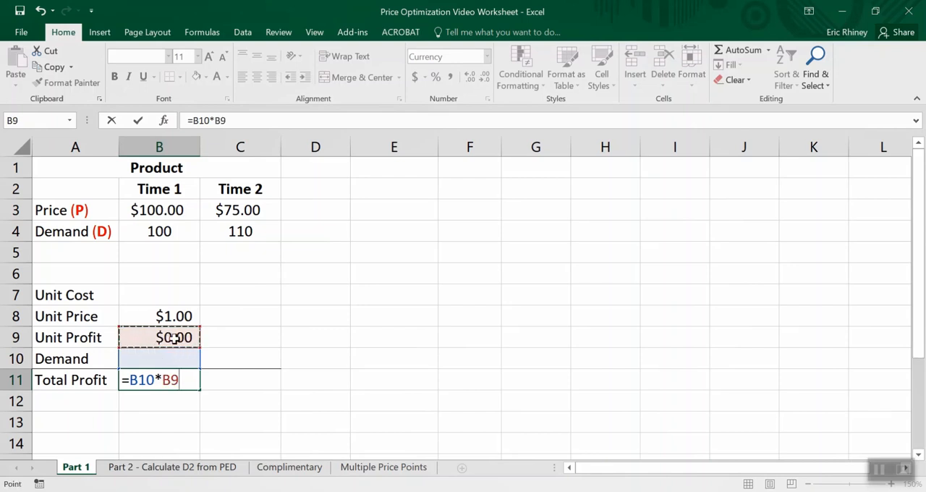
key("Return")
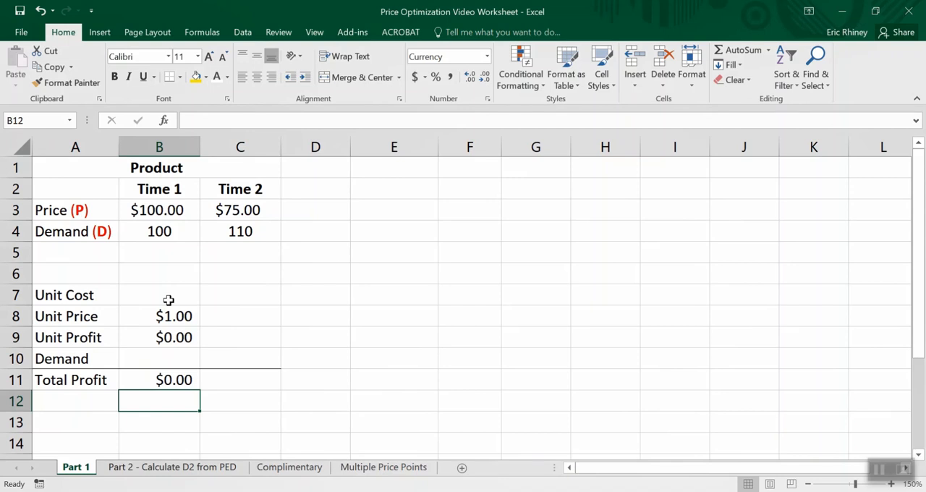
- Enter 30 as the Unit Cost in cell B7
left_click(168, 300)
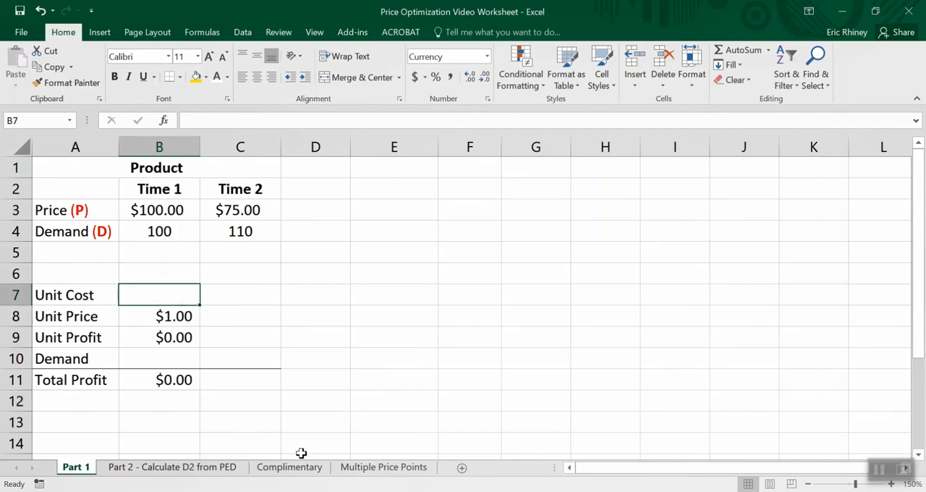
type("30")
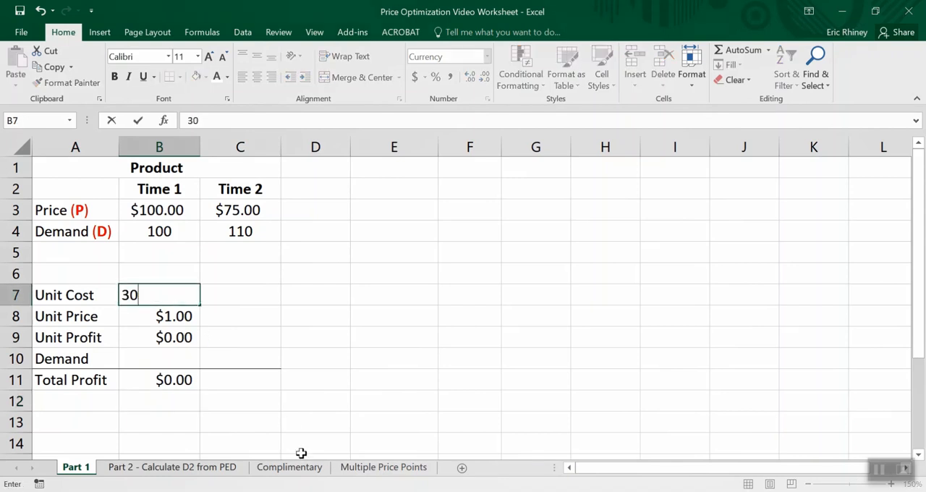
key("Return")
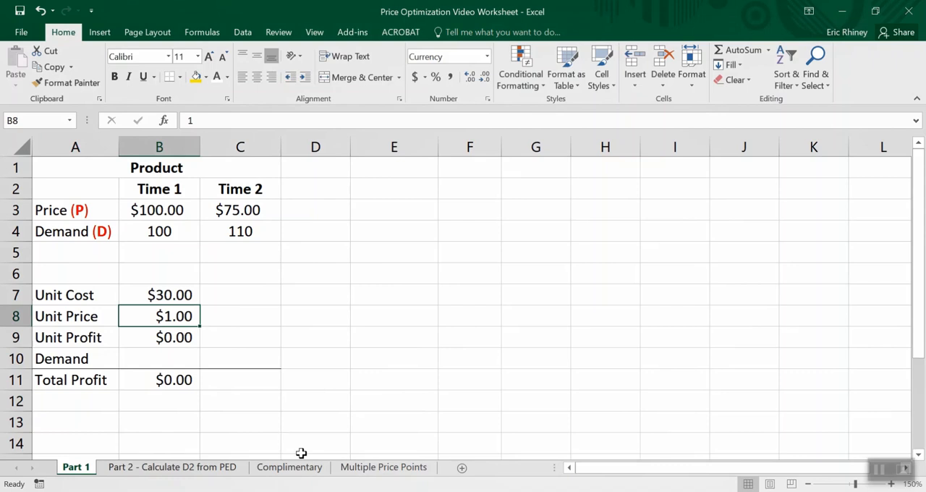
left_click(175, 299)
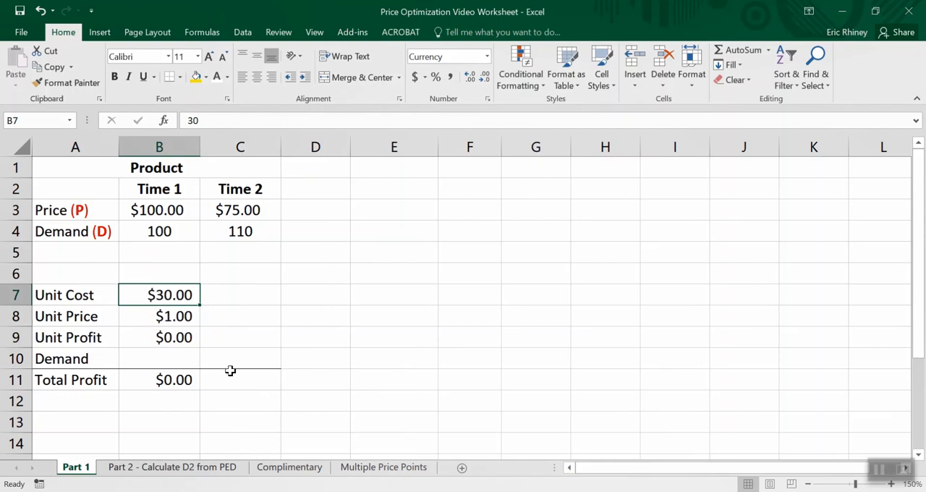
- Insert a markers-only scatter chart of the price and demand data in A3:C4 and place it beside the data, starting at column E
left_click(195, 361)
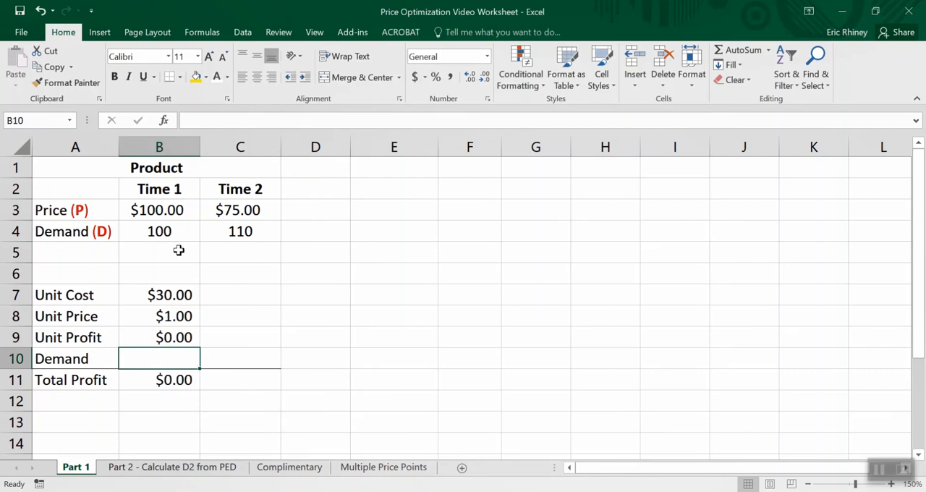
left_click_drag(161, 210, 229, 225)
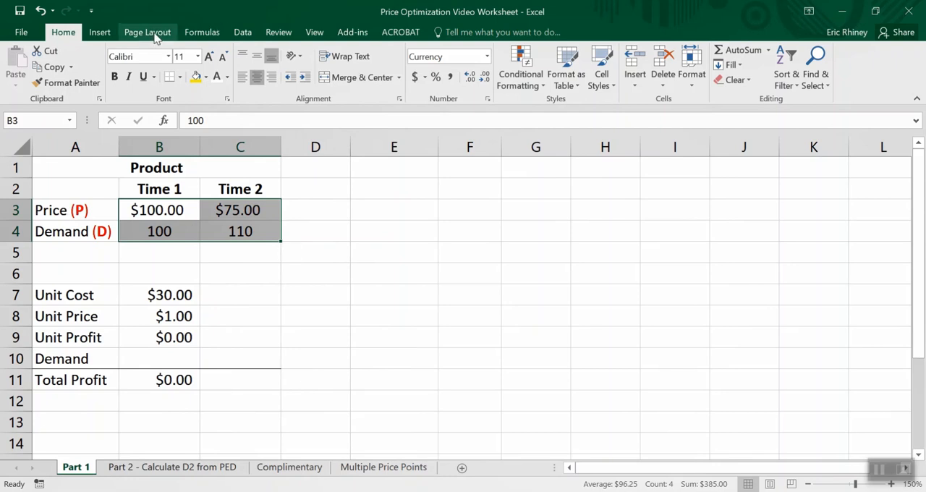
left_click(105, 33)
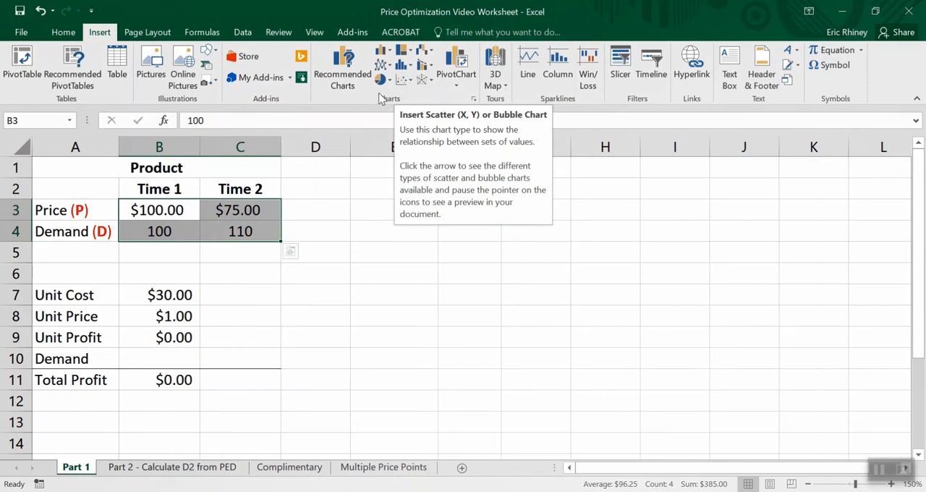
left_click(102, 211)
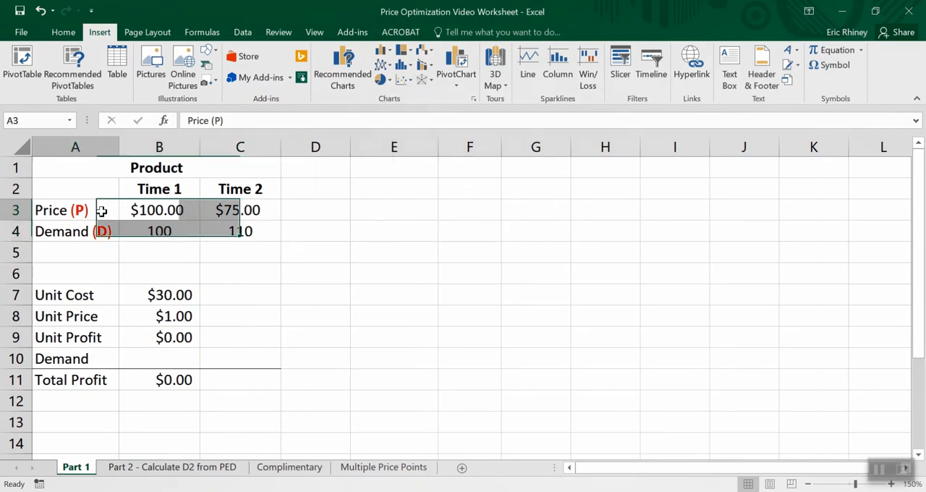
left_click(405, 79)
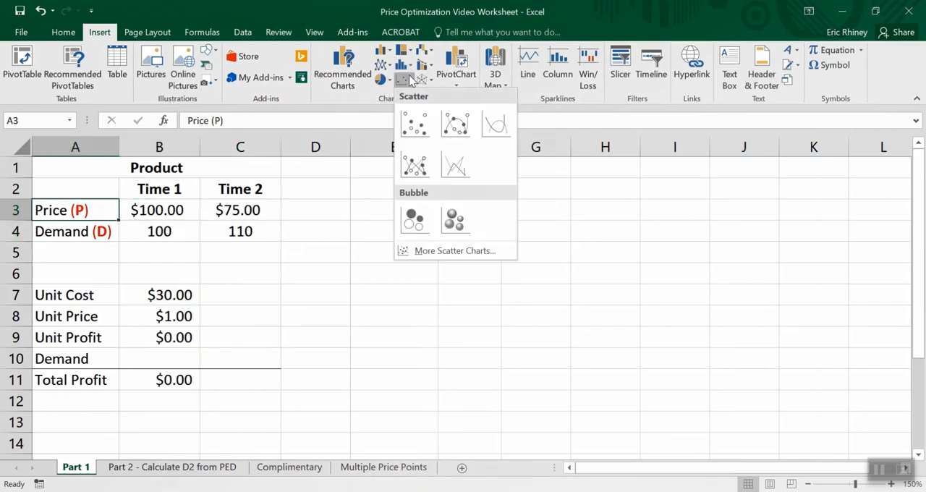
left_click(104, 209)
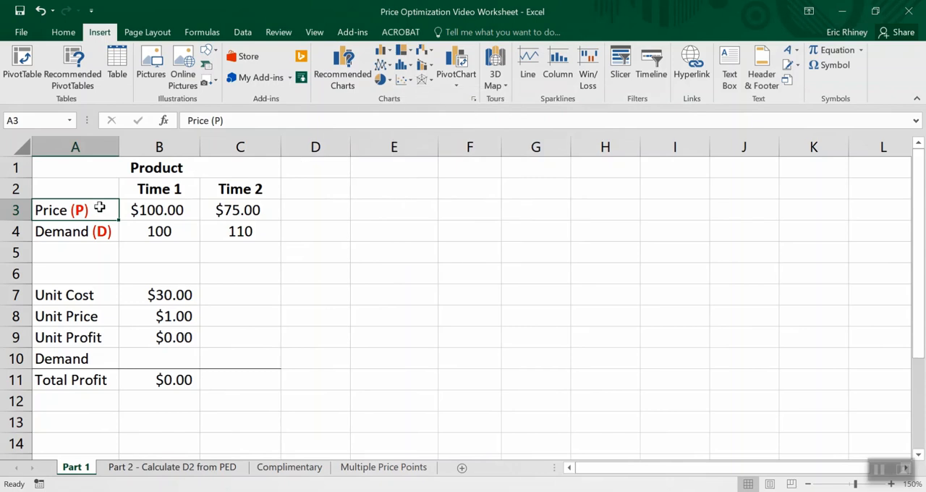
left_click_drag(108, 209, 243, 230)
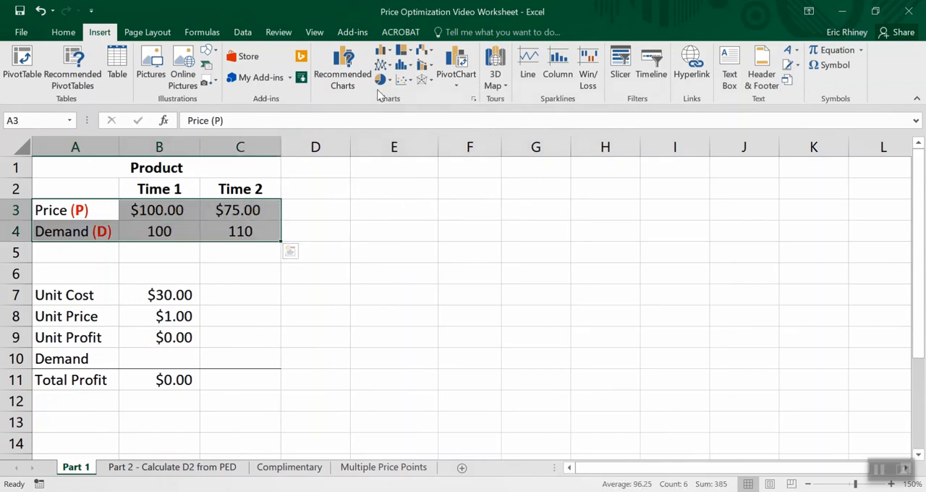
left_click(410, 79)
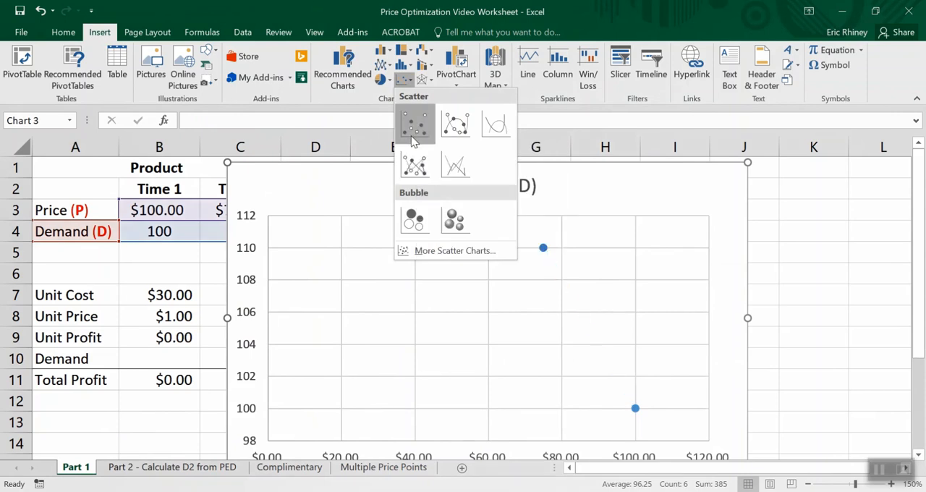
left_click(414, 124)
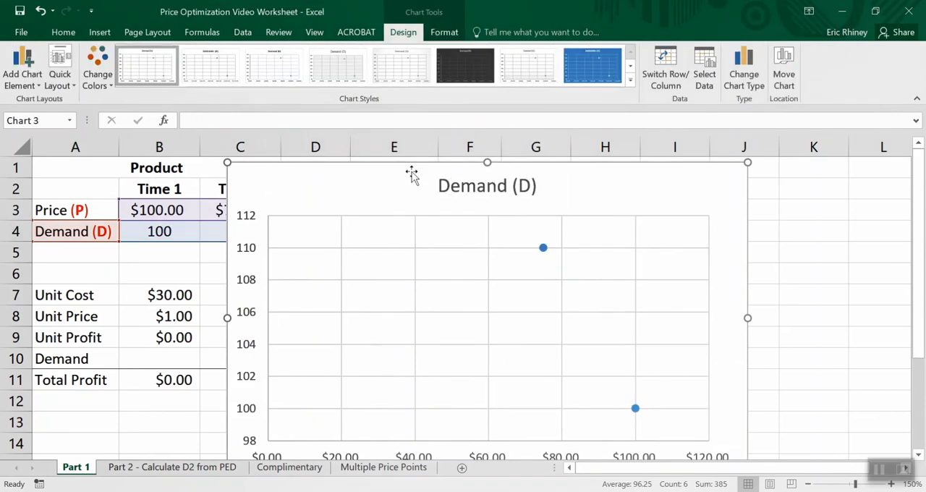
left_click_drag(413, 176, 530, 170)
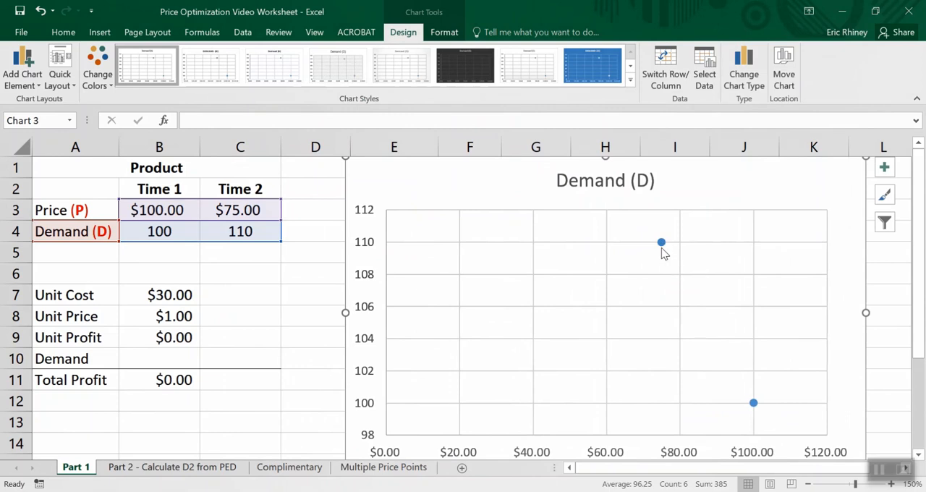
- Add a linear trendline to the Demand (D) series in the scatter chart and close its formatting options
mouse_move(663, 252)
right_click(661, 244)
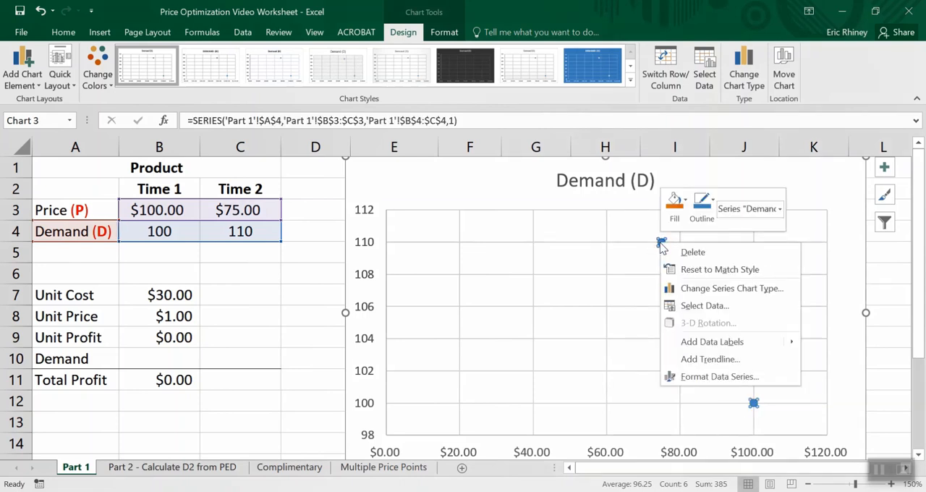
left_click(709, 366)
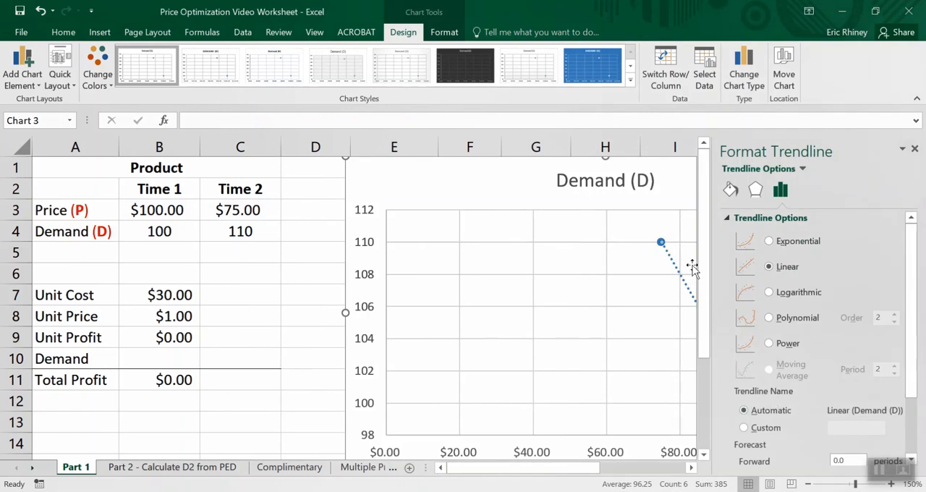
left_click(915, 148)
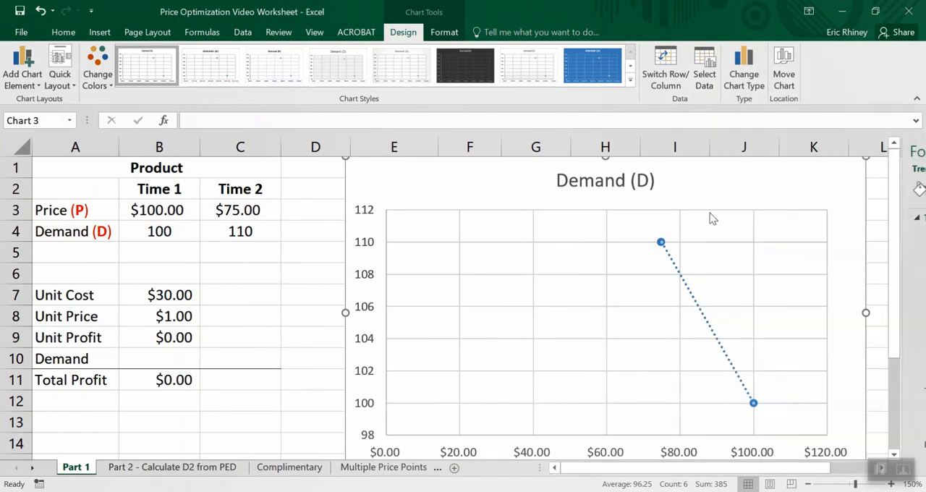
left_click(659, 243)
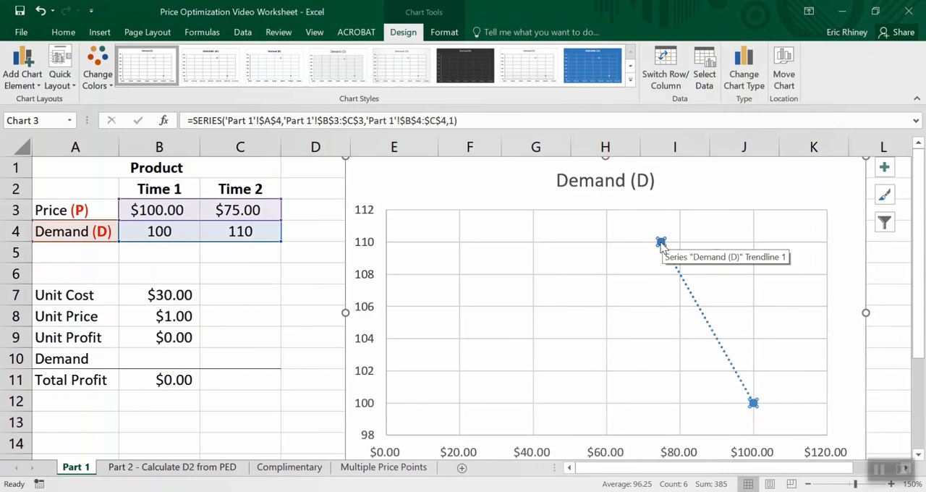
right_click(661, 244)
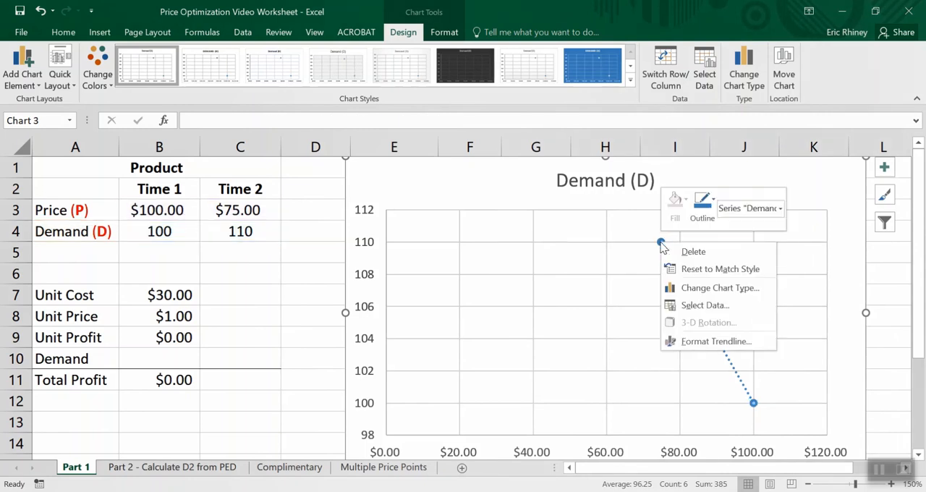
left_click(637, 249)
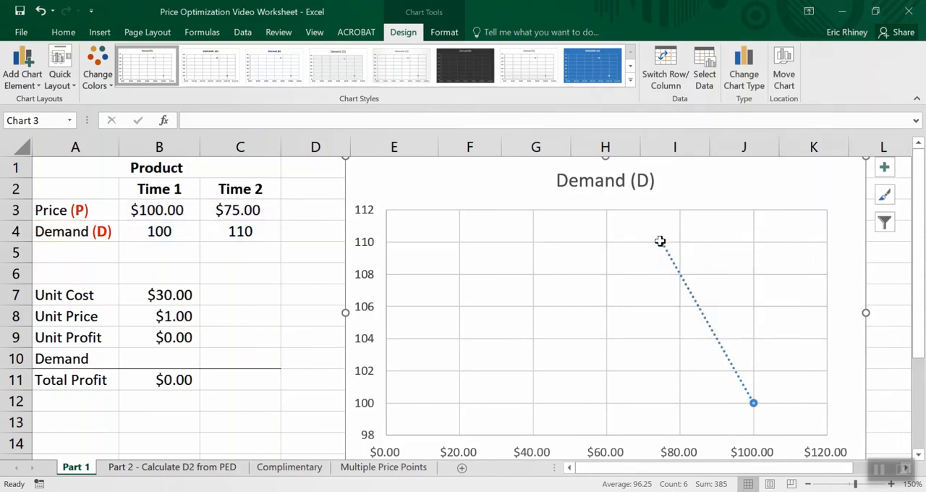
- Display the trendline's equation and R-squared value on the chart and move their label into the clear area left of the line
right_click(661, 244)
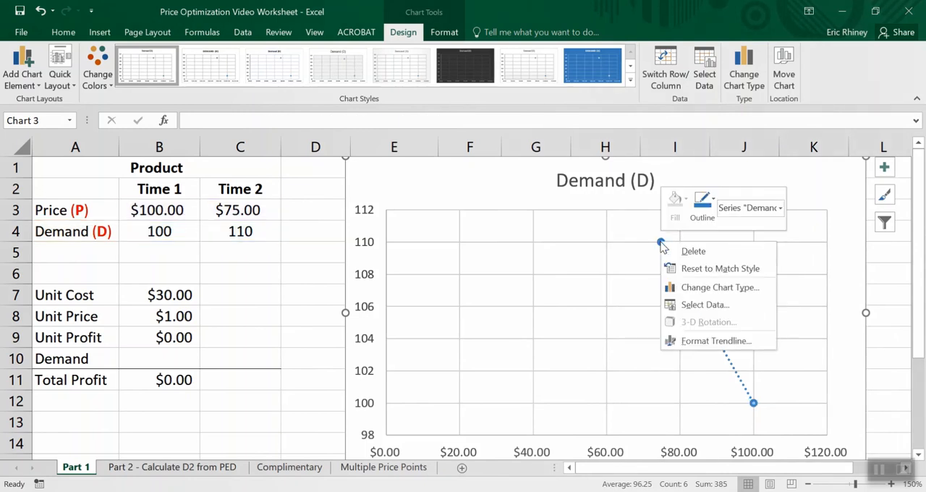
left_click(718, 344)
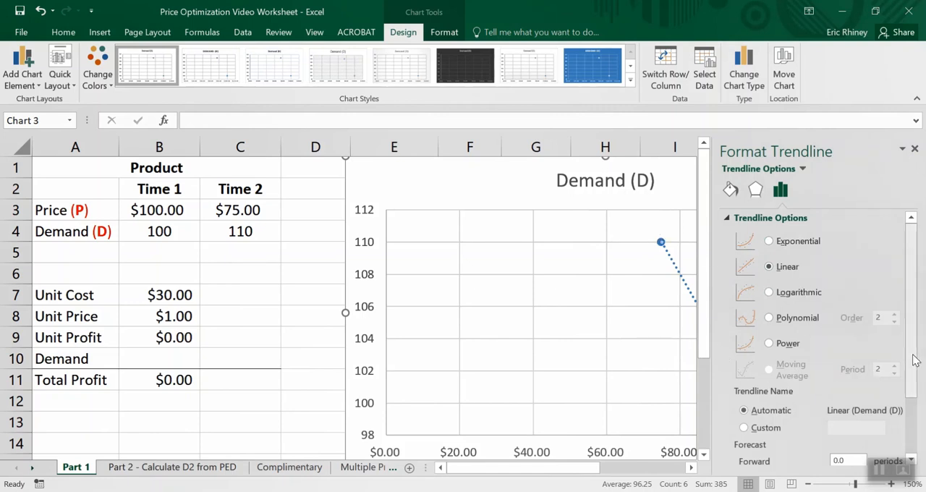
scroll(916, 360, "down", 2)
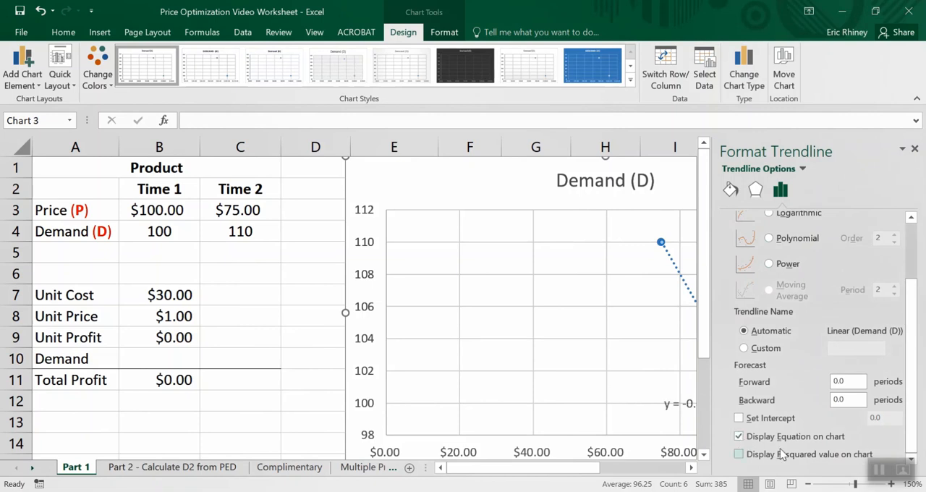
left_click(739, 454)
left_click(915, 149)
left_click(689, 387)
left_click_drag(683, 385, 587, 279)
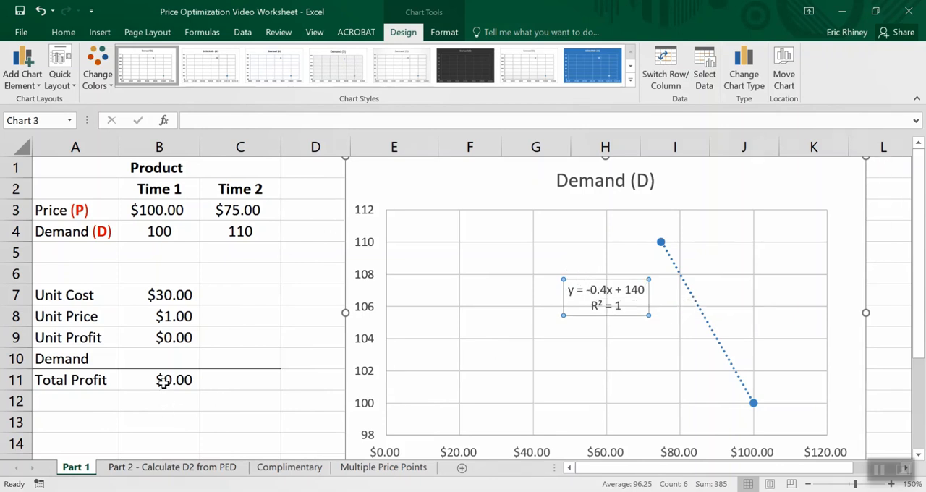
- Enter the Demand formula =-0.4*B8+140 in cell B10, applying the trendline equation to the Unit Price
left_click(165, 359)
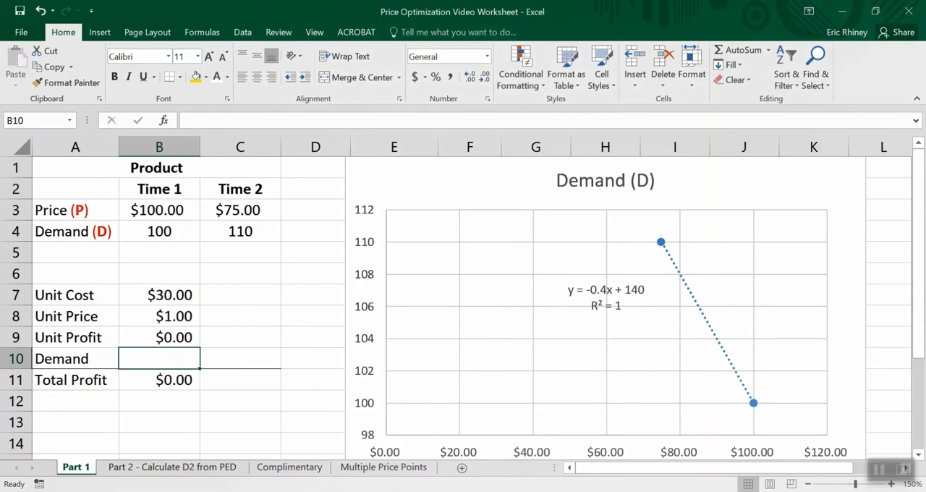
type("=")
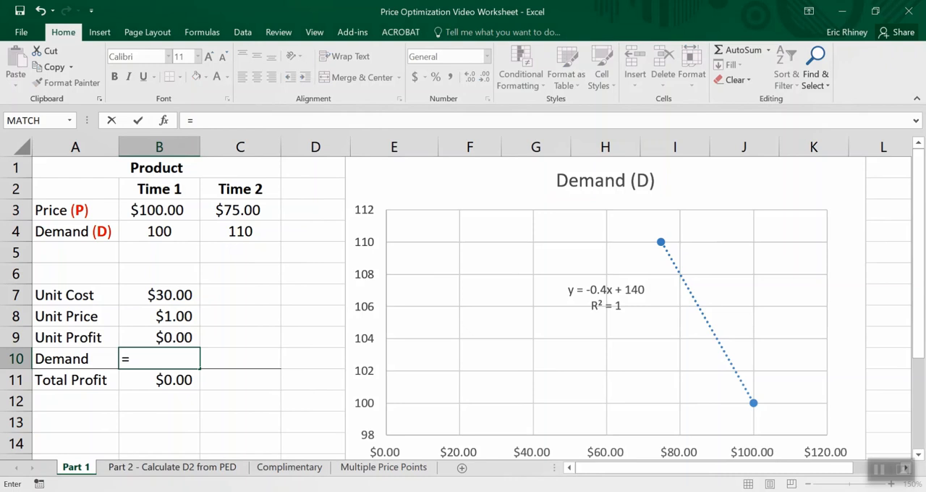
type("-0.4*")
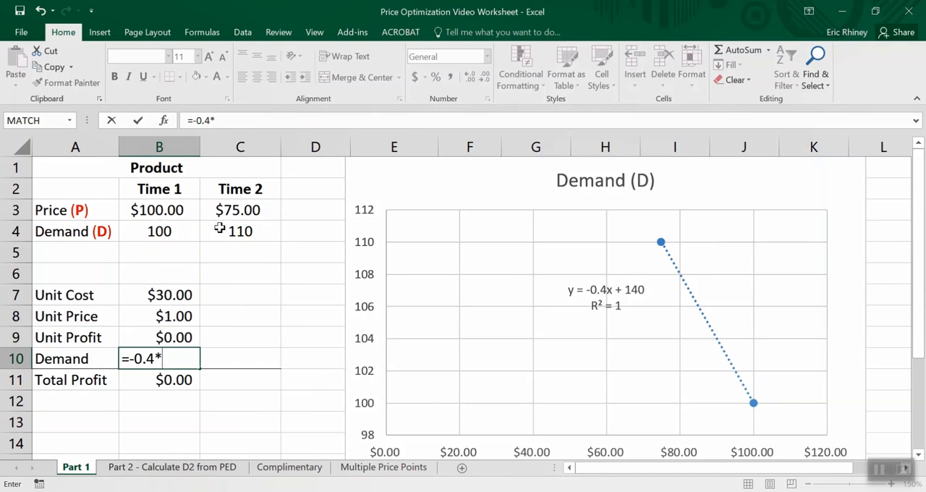
left_click(165, 317)
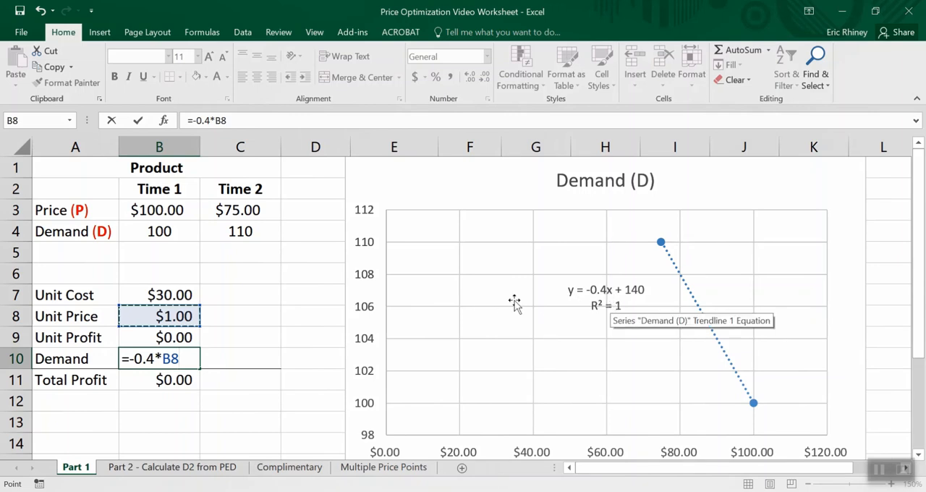
type("+140")
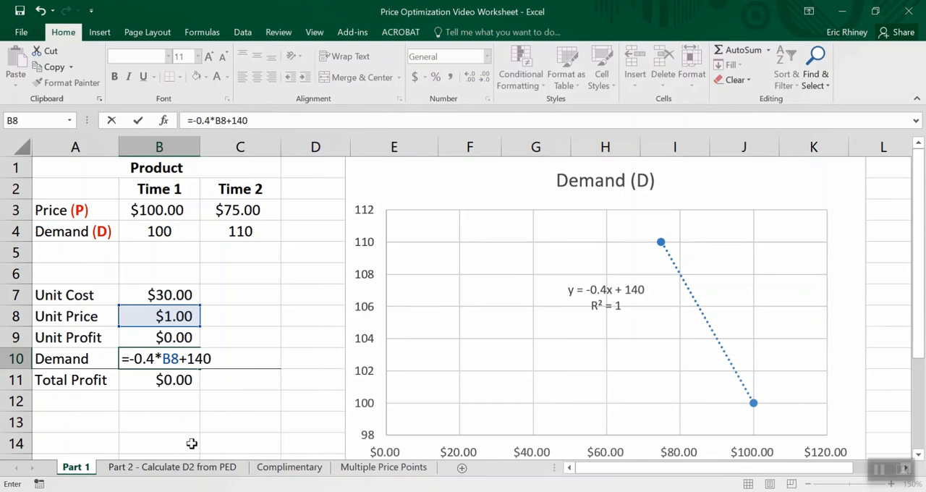
key("Return")
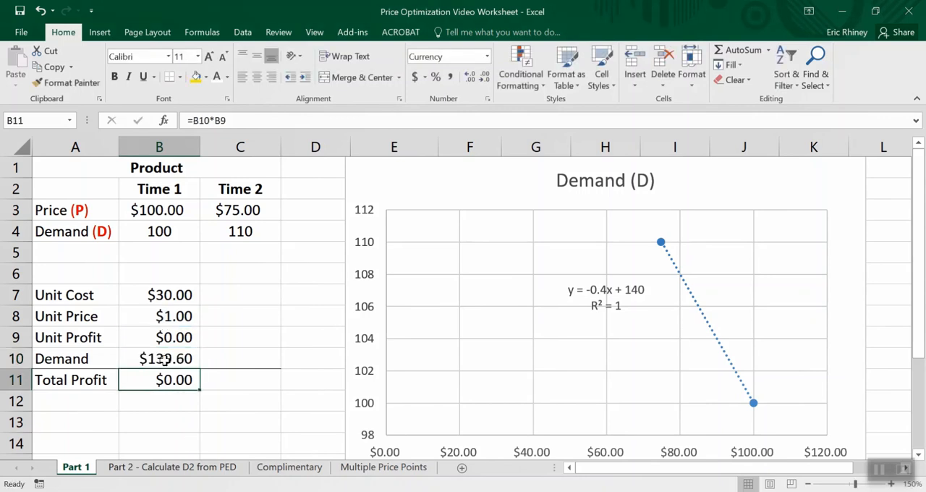
- Format the Demand value in B10 with comma style and no decimal places
left_click(168, 316)
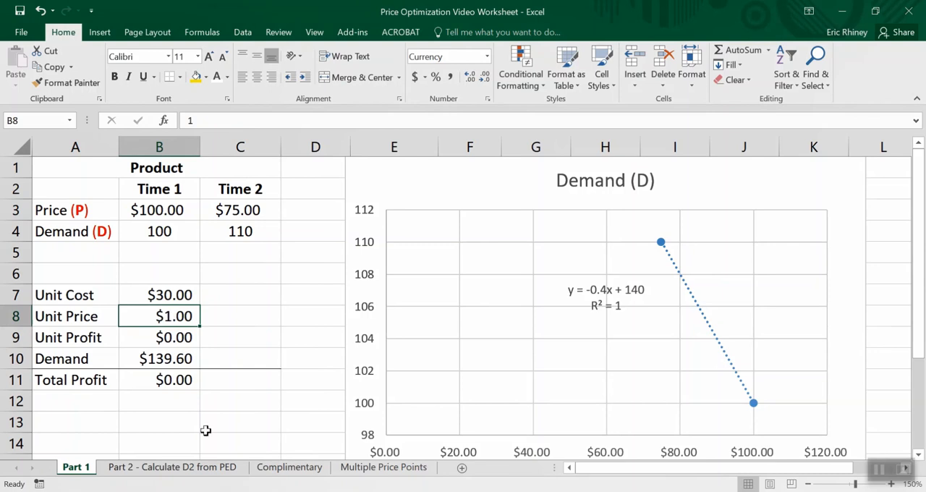
left_click(180, 360)
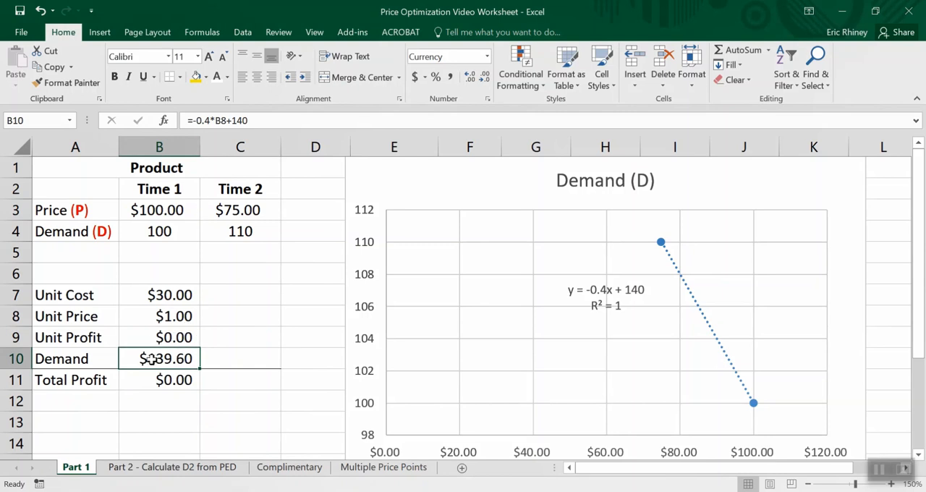
left_click(450, 78)
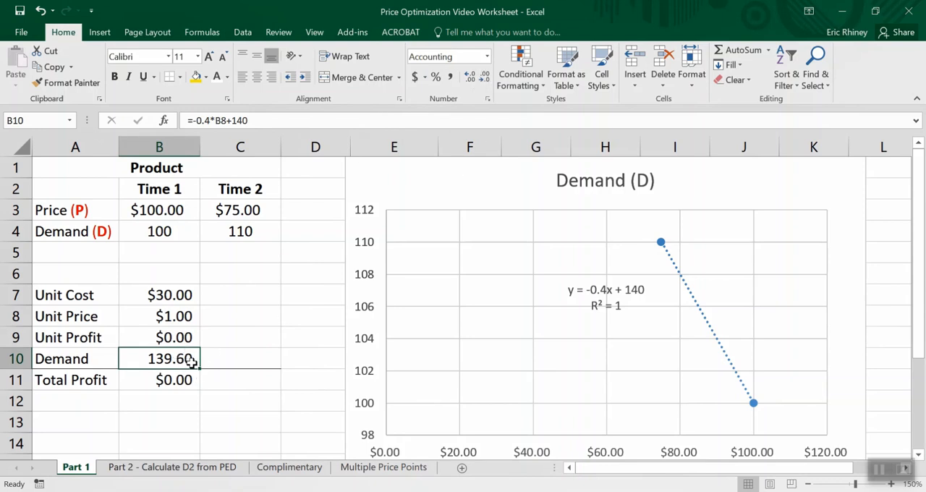
left_click(484, 77)
left_click(483, 77)
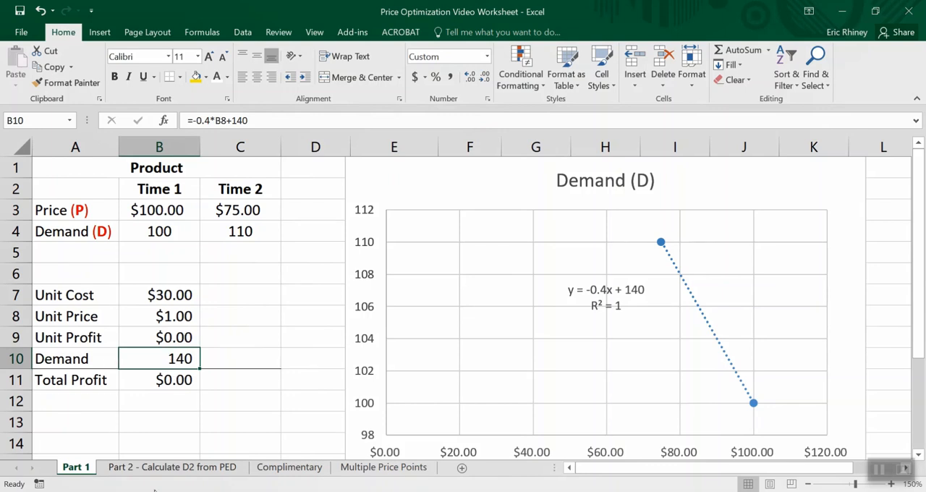
- Correct the Unit Profit formula in B9 to =B8-B7 so it subtracts the Unit Cost from the Unit Price
left_click(161, 338)
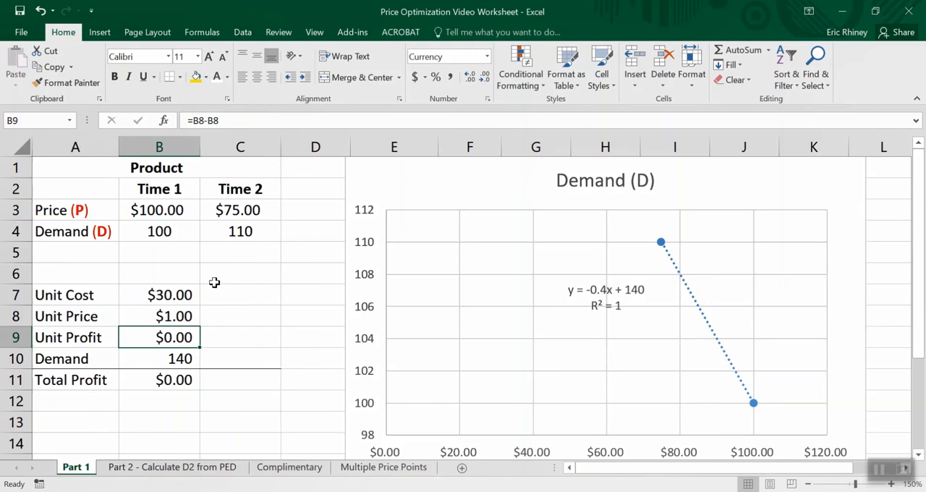
left_click(239, 121)
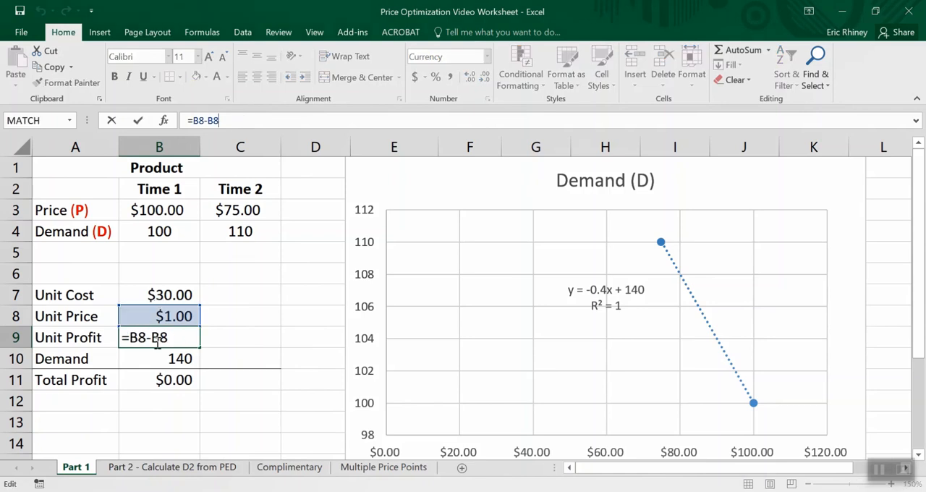
type("=")
key("BackSpace")
key("BackSpace")
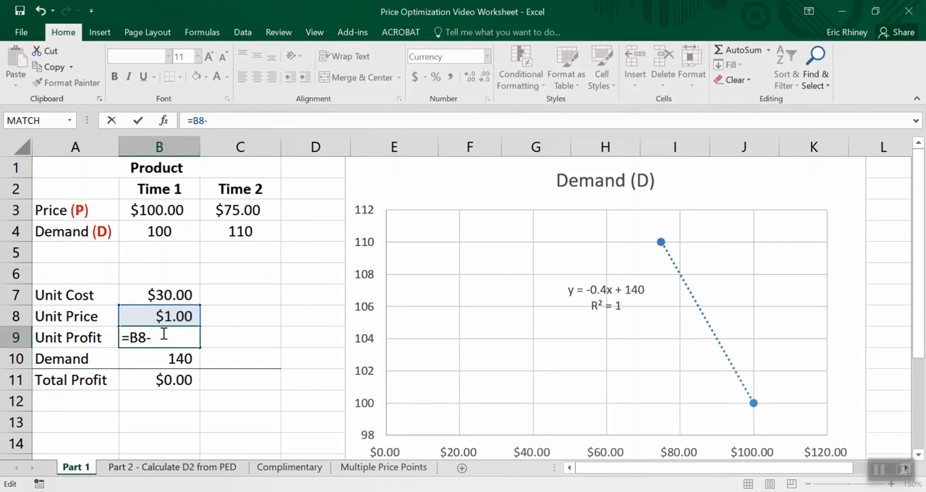
left_click(162, 295)
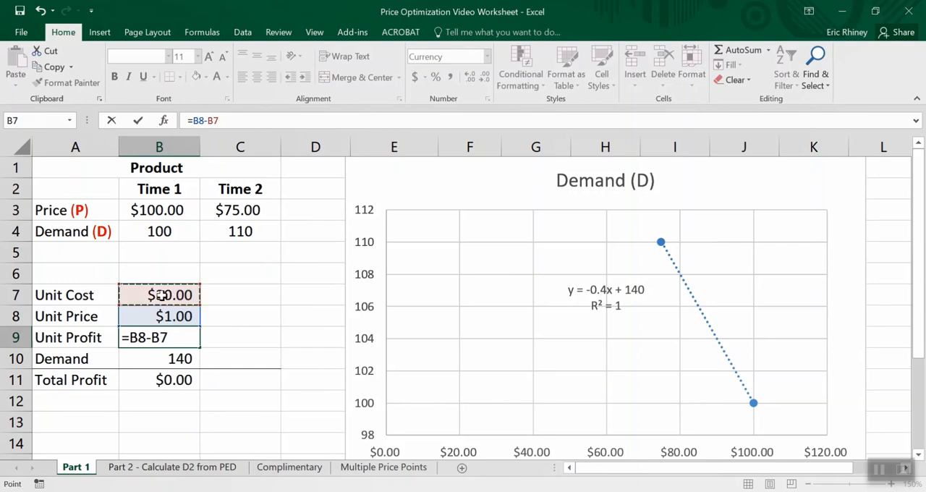
key("Return")
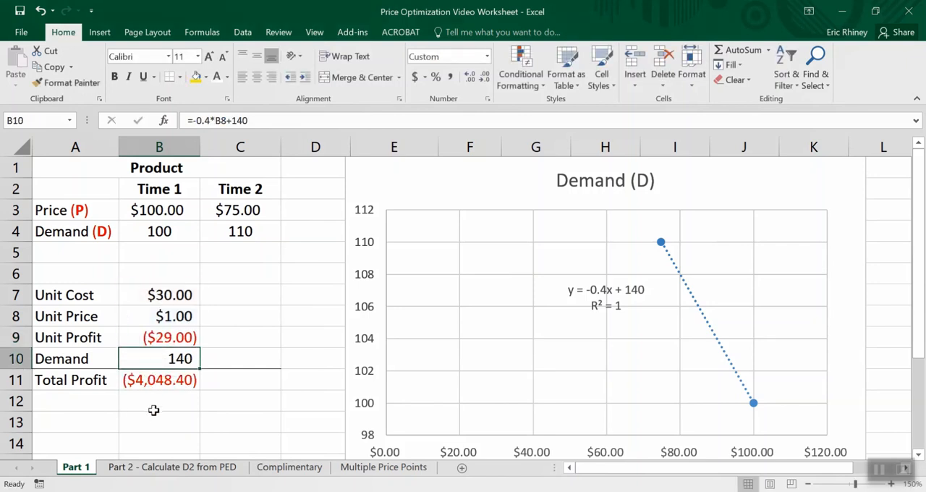
left_click(155, 437)
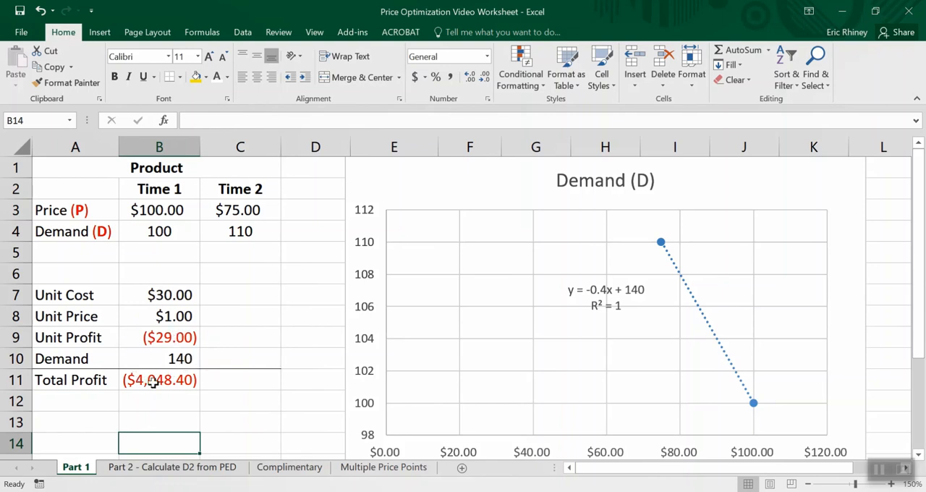
- Test Unit Prices of 100 and 125 in cell B8 to compare their effect on Demand and Total Profit
left_click(160, 320)
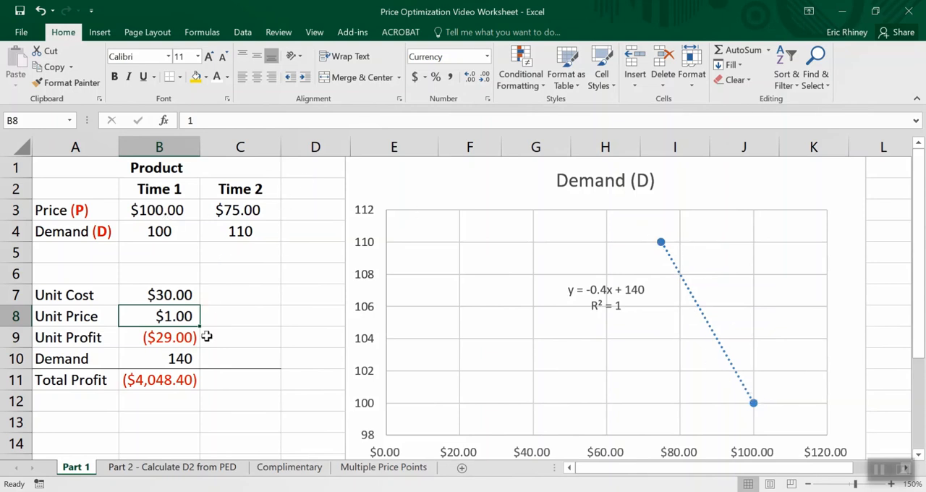
type("100")
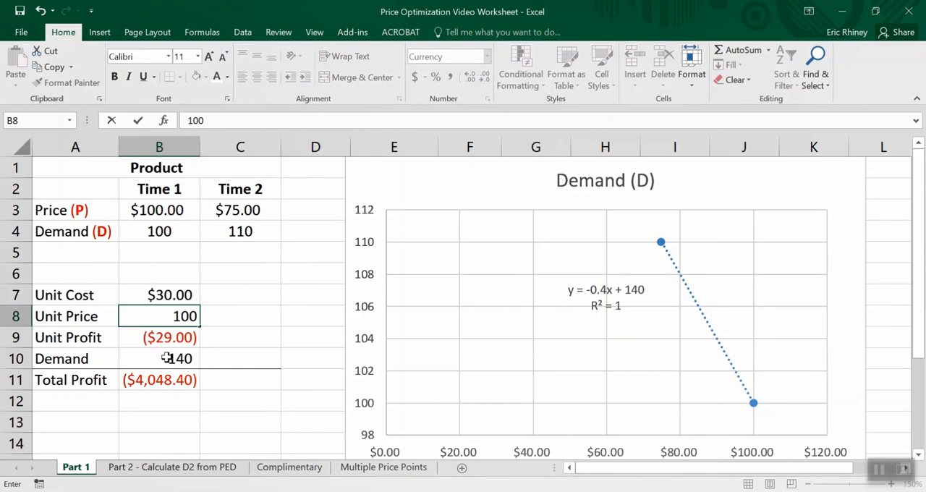
key("Return")
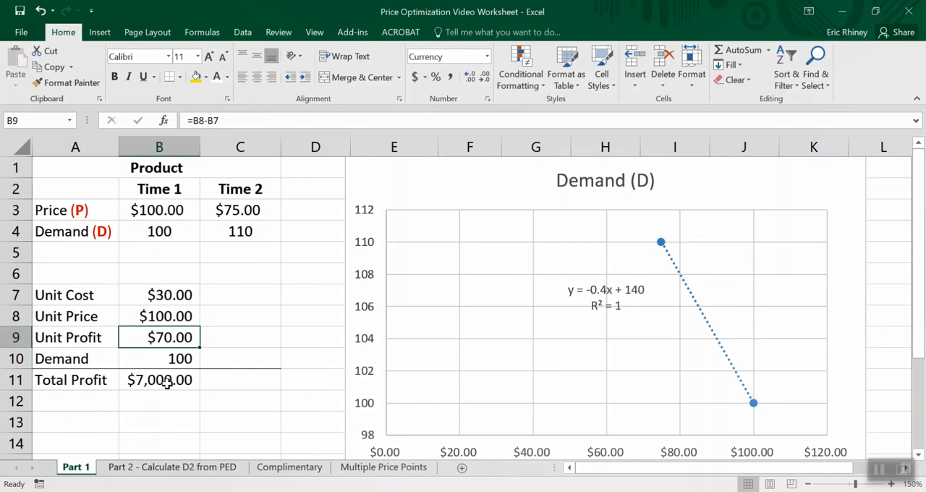
left_click(166, 314)
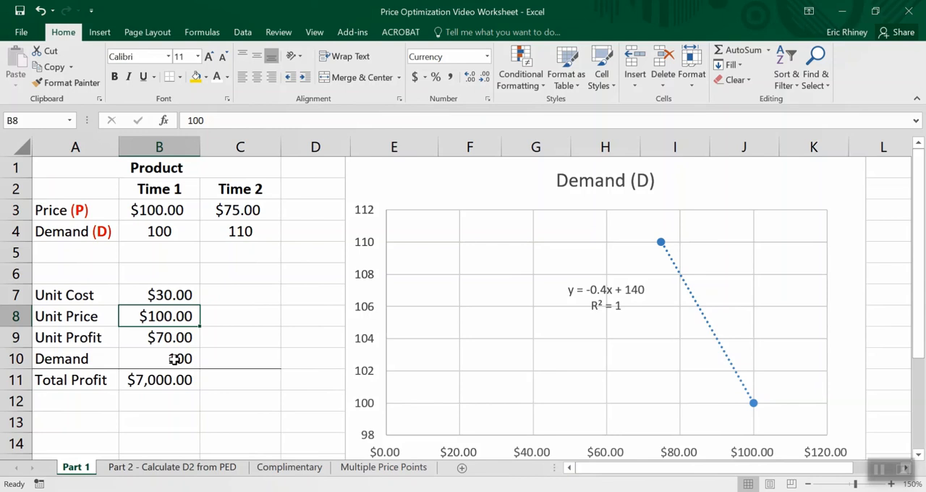
type("125")
key("Return")
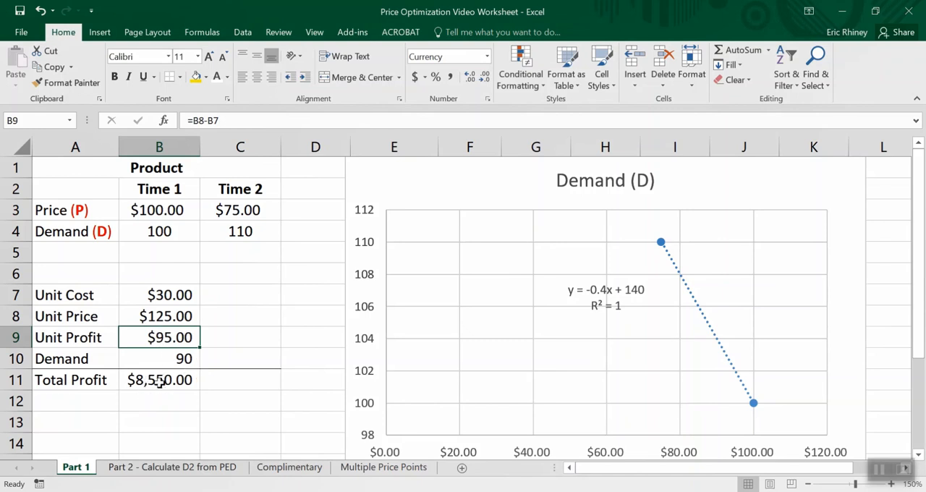
- Try a Unit Price of 300 in B8 and inspect the Total Profit and Unit Profit formulas
left_click(161, 319)
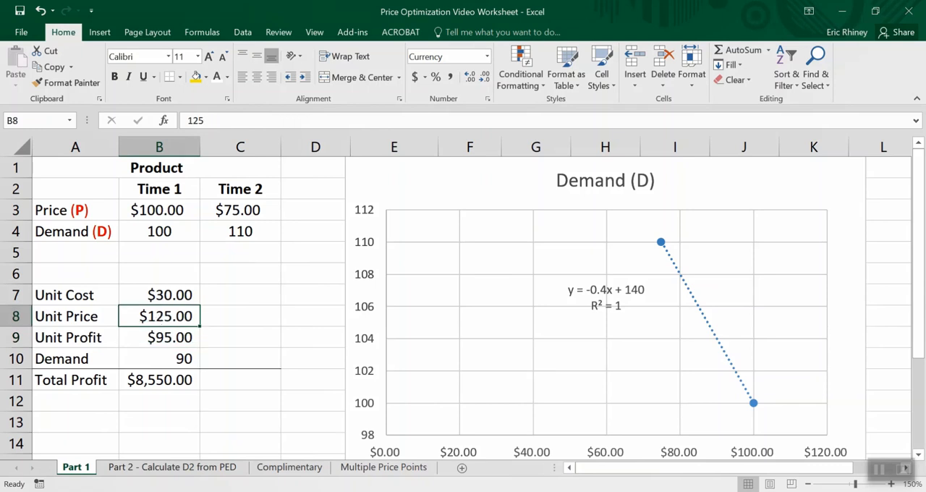
type("300")
key("Return")
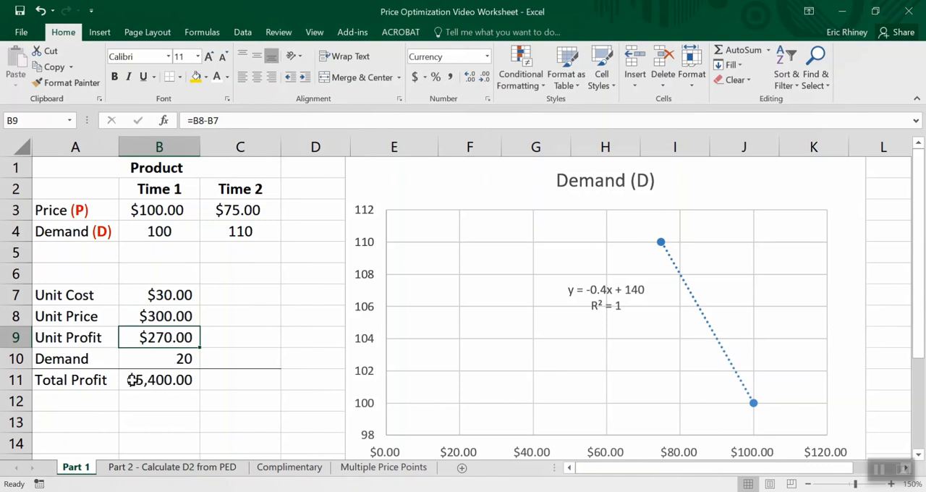
left_click(149, 386)
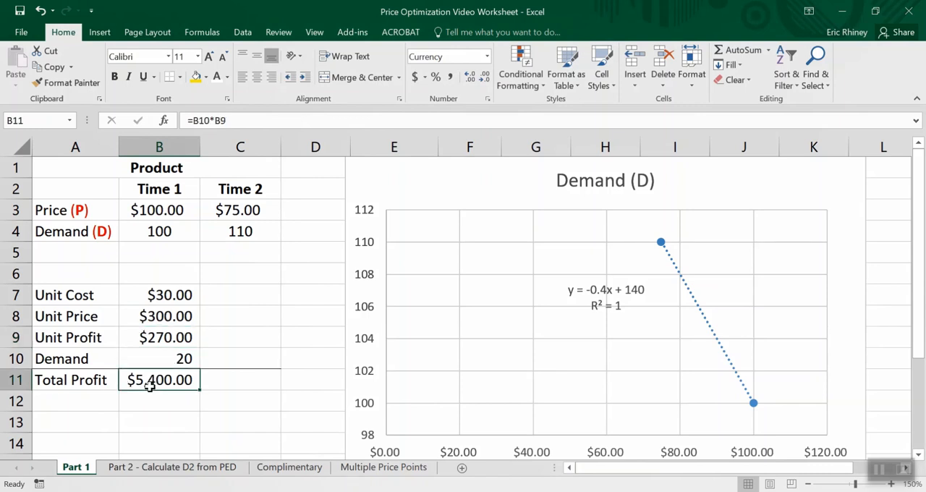
left_click(160, 338)
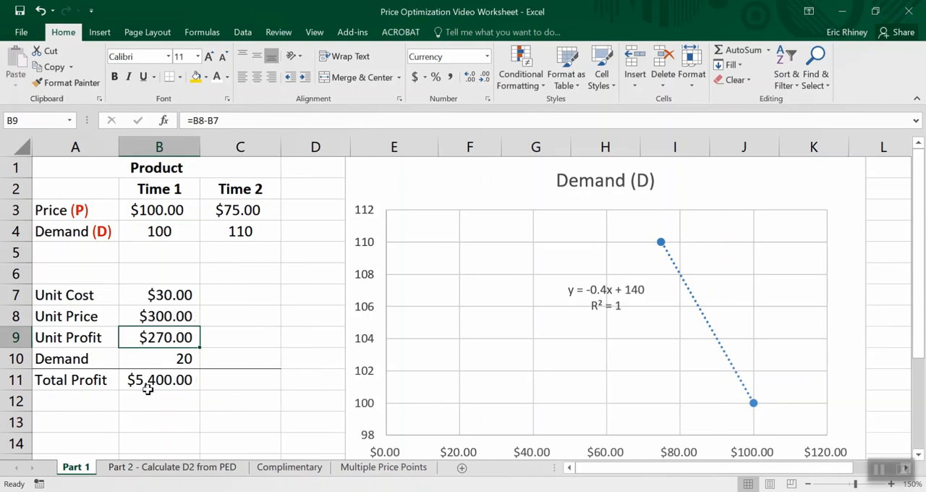
- Check the add-ins list in the program options for the Solver add-in and close the options without changes
left_click(156, 320)
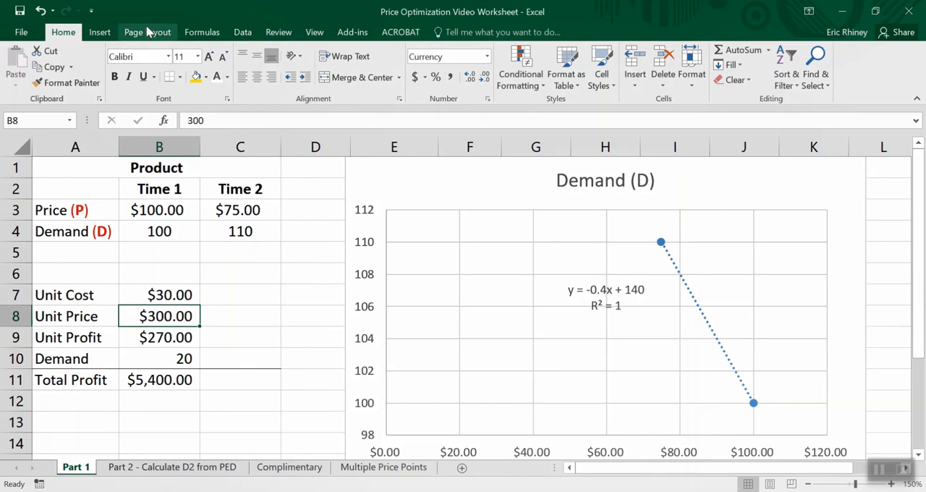
left_click(246, 33)
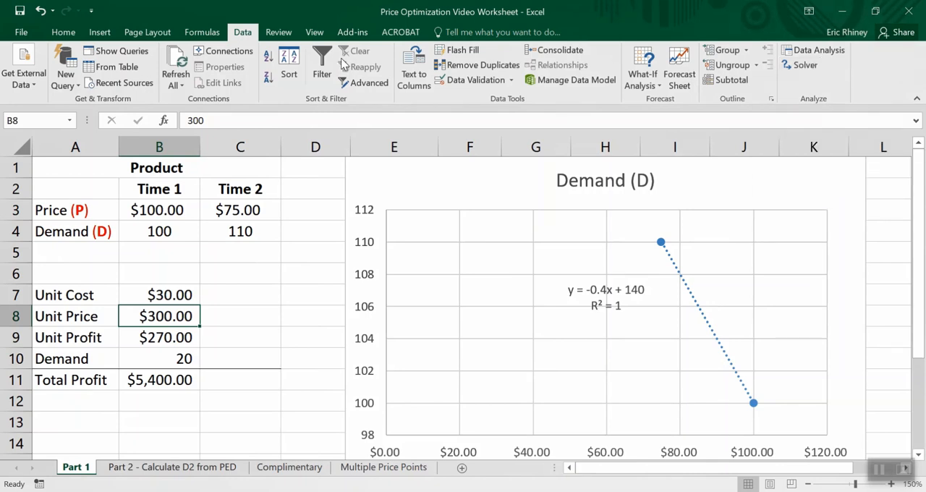
left_click(22, 35)
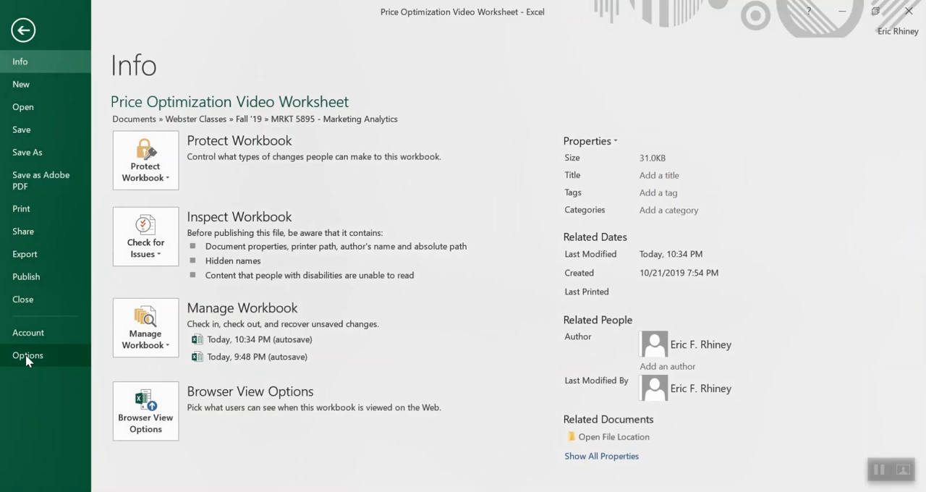
left_click(27, 356)
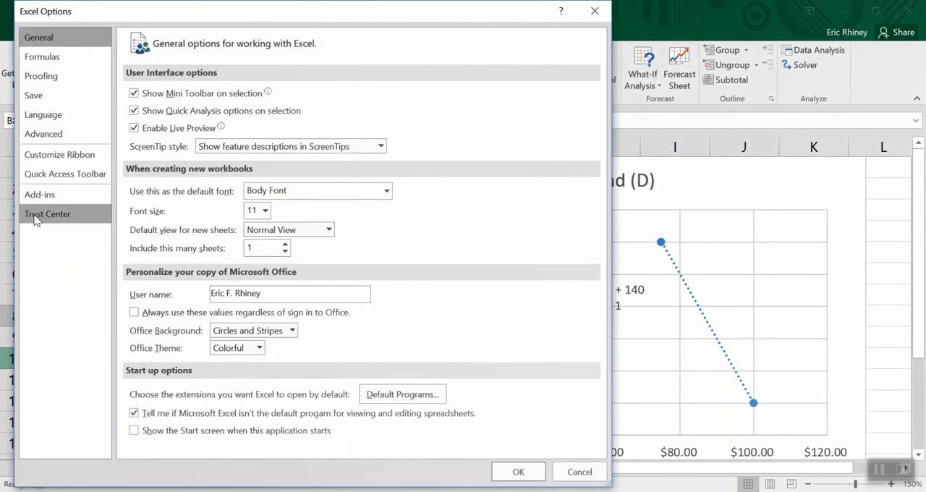
left_click(36, 202)
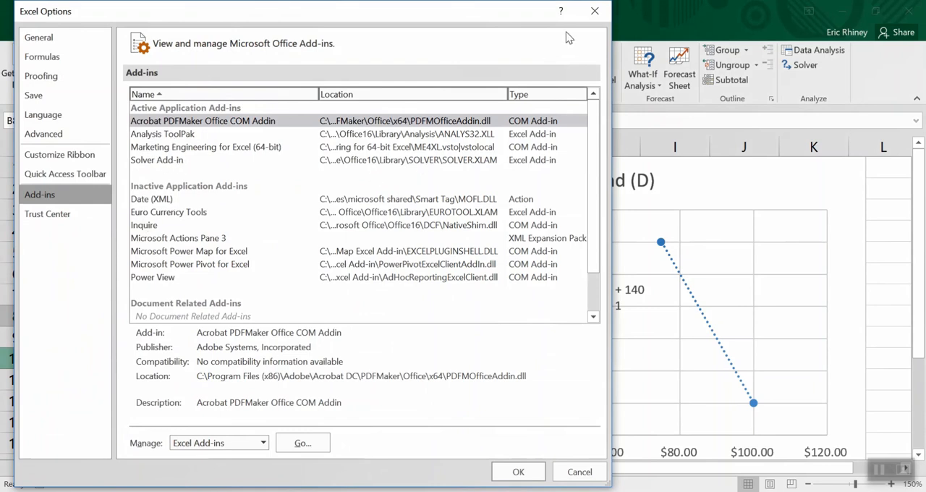
left_click(594, 13)
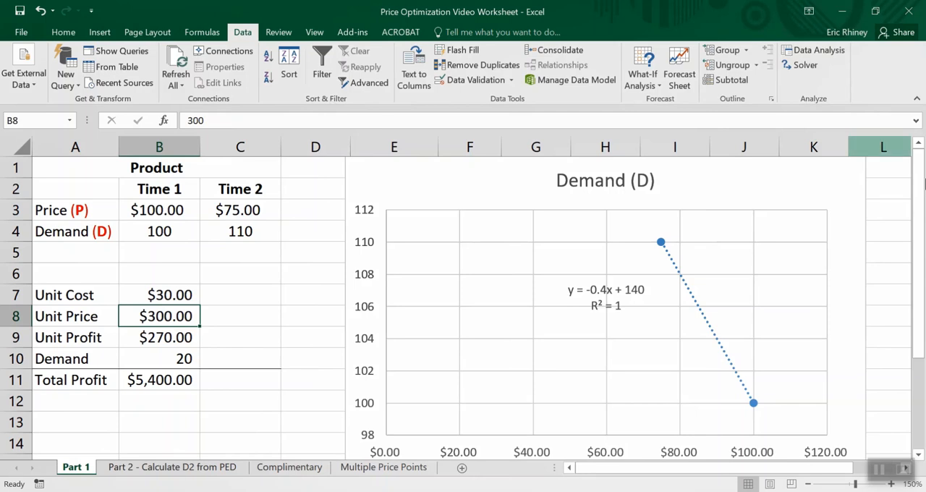
- Open Solver, move its dialog clear of the profit table, and try to delete the leftover #REF! <= 2500 constraint
left_click(814, 67)
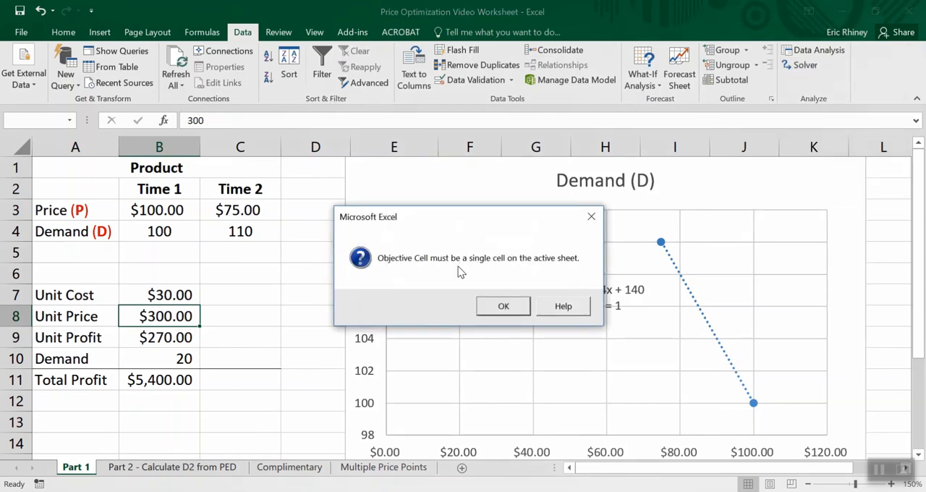
left_click(504, 307)
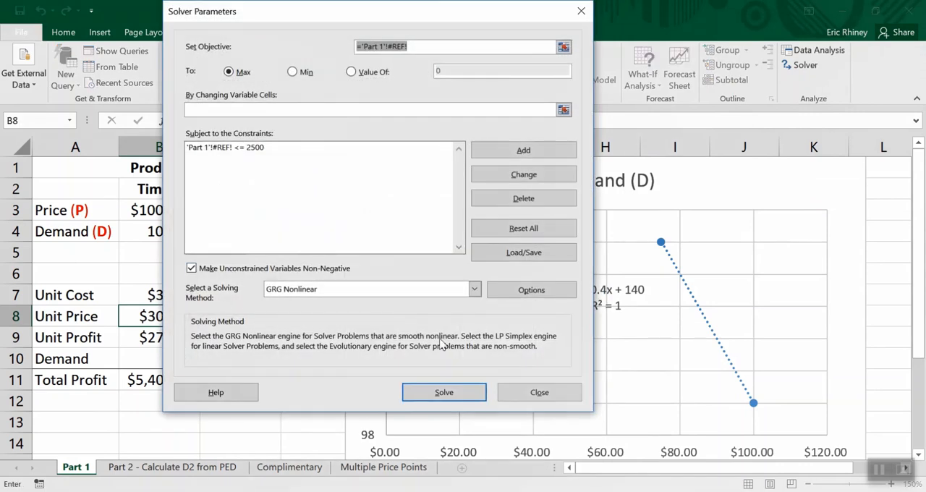
left_click_drag(364, 10, 601, 27)
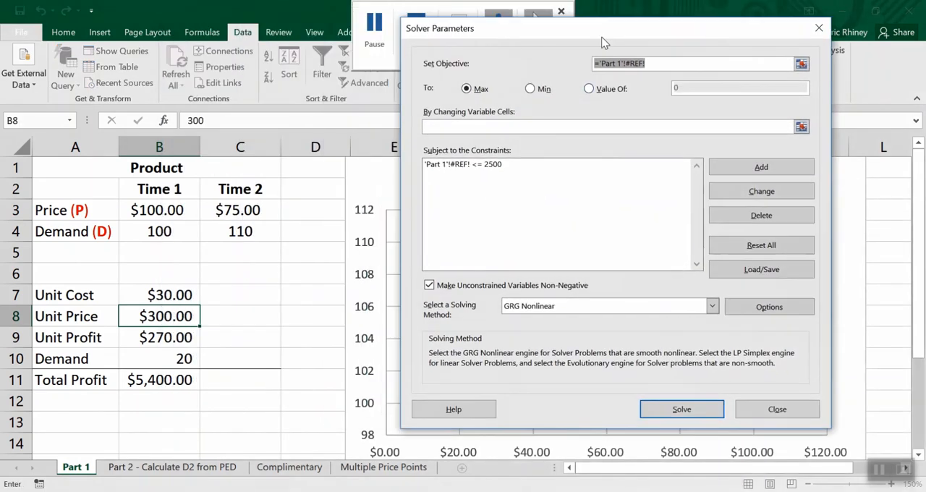
left_click(490, 165)
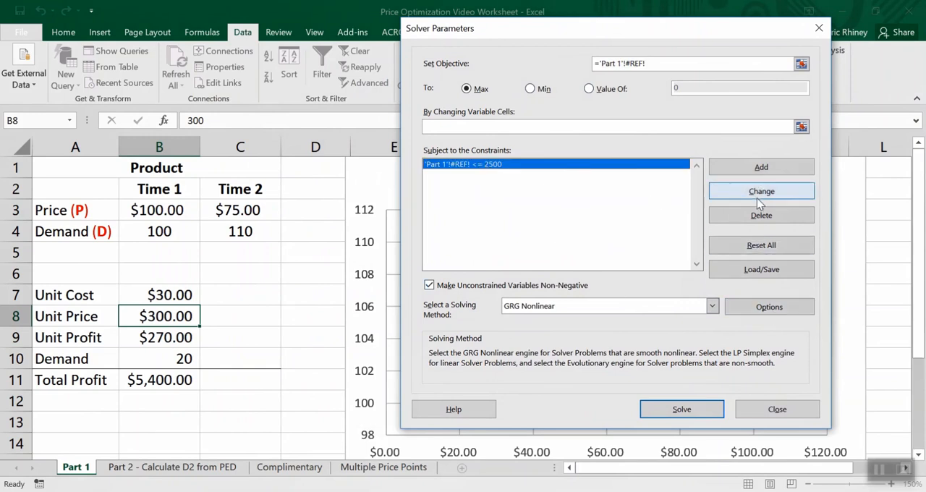
left_click(760, 215)
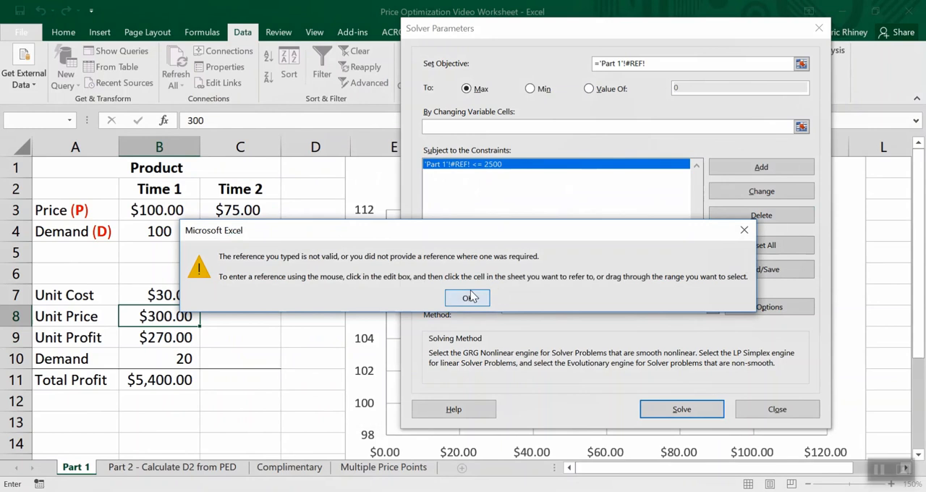
left_click(471, 297)
- Set Solver to maximize Total Profit in $B$11 by changing Unit Price in $B$8, and delete the leftover #REF! <= 2500 constraint
left_click_drag(649, 63, 575, 50)
key("BackSpace")
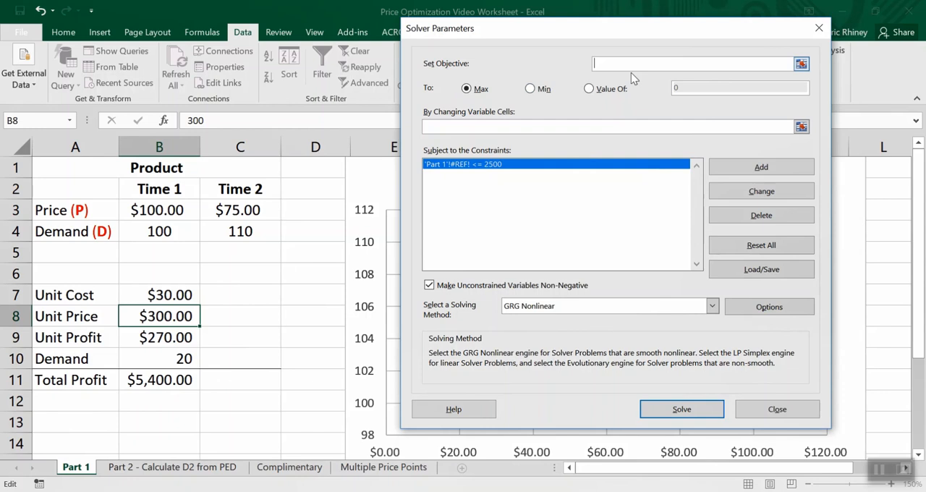
left_click(167, 376)
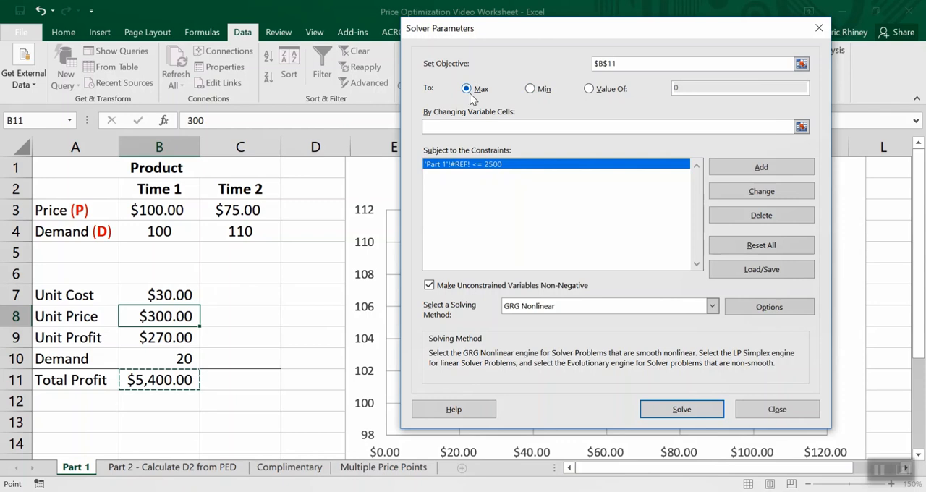
left_click(447, 126)
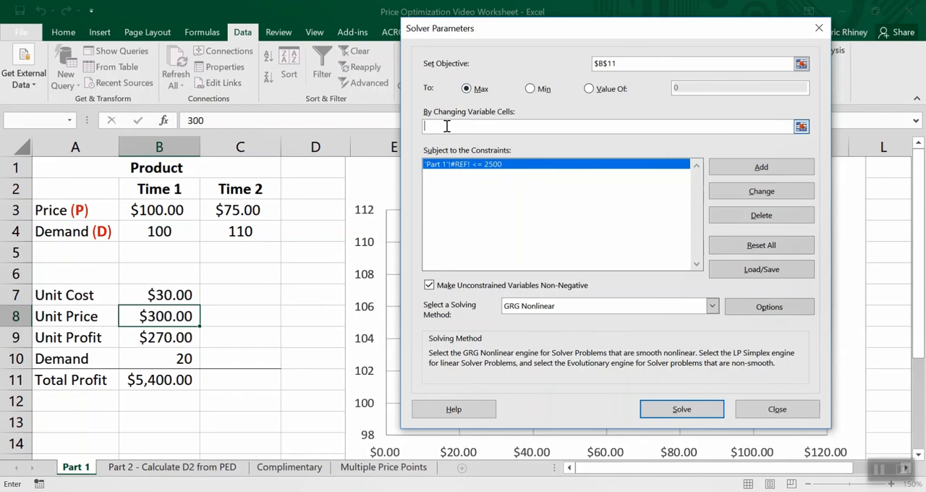
left_click(156, 313)
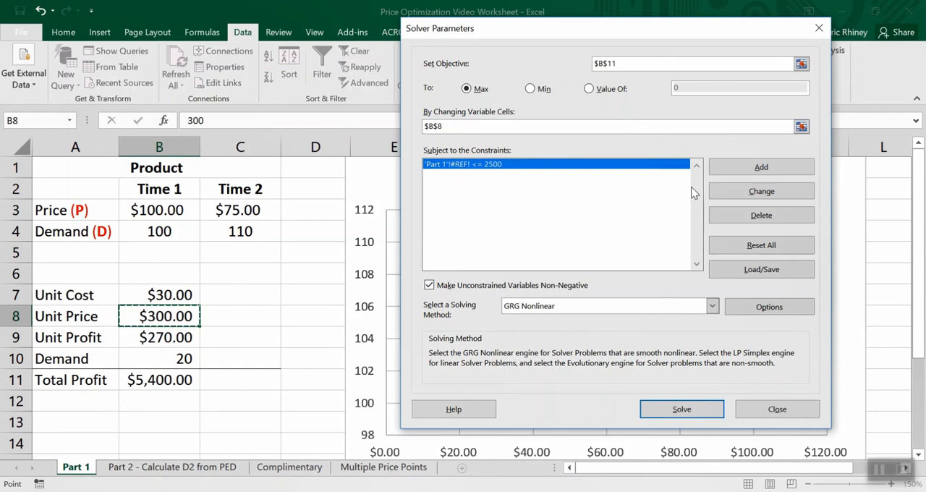
left_click(539, 166)
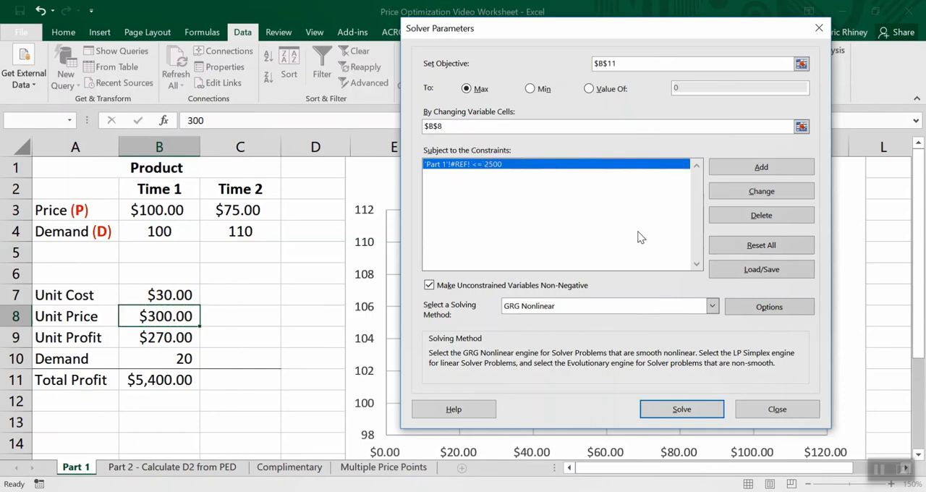
left_click(754, 217)
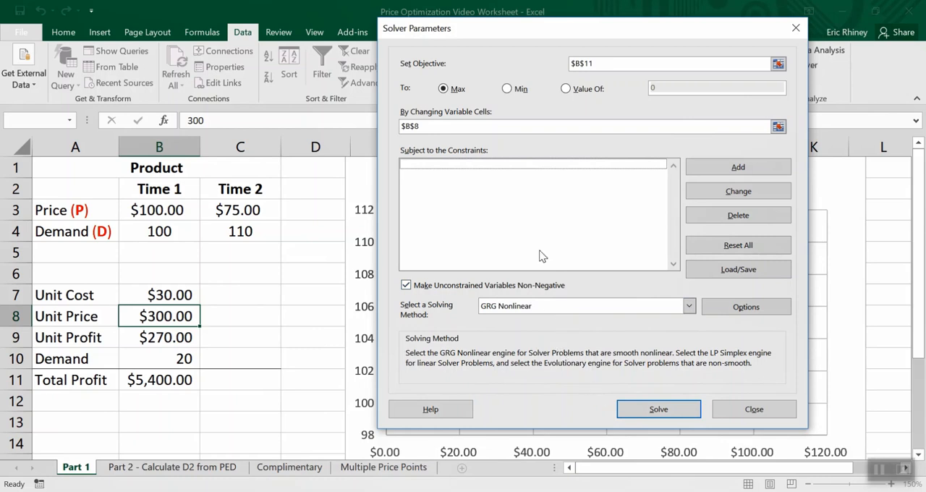
- Run Solver with the GRG Nonlinear method, keep its solution, and widen column B to fit the Total Profit value
left_click(640, 409)
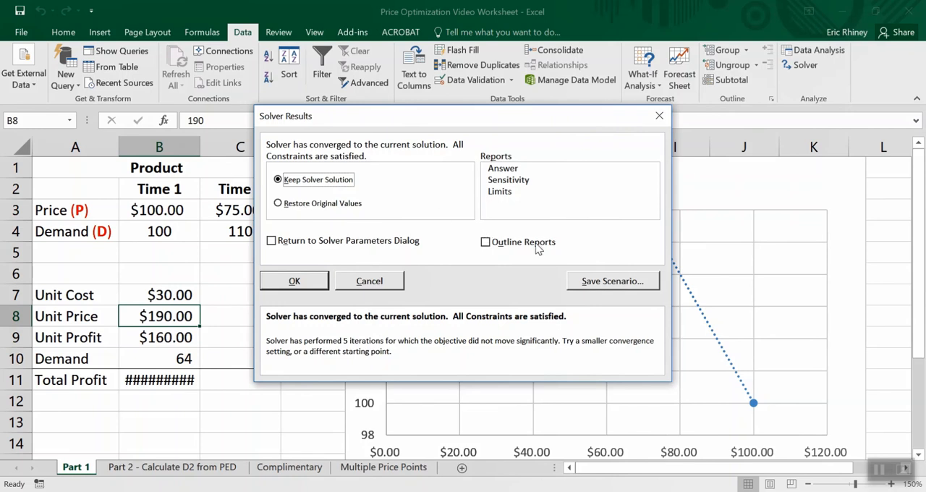
left_click(316, 283)
left_click_drag(201, 147, 210, 147)
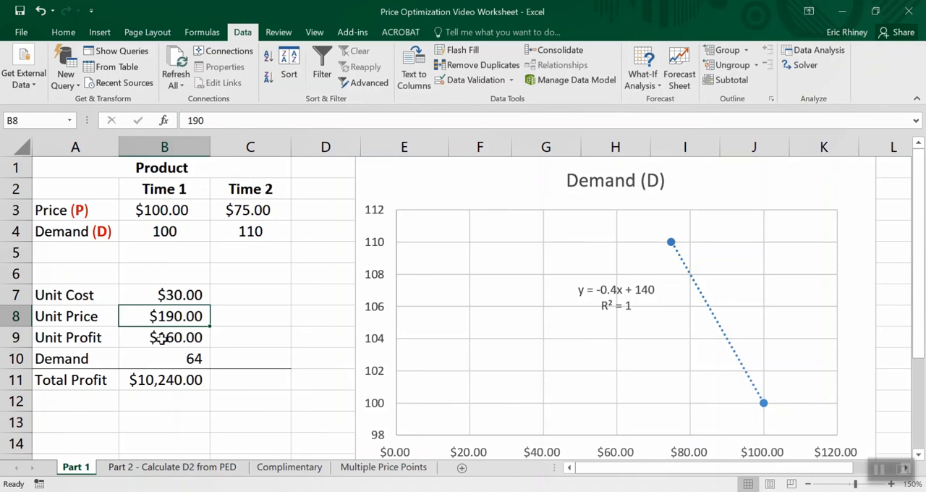
left_click(172, 378)
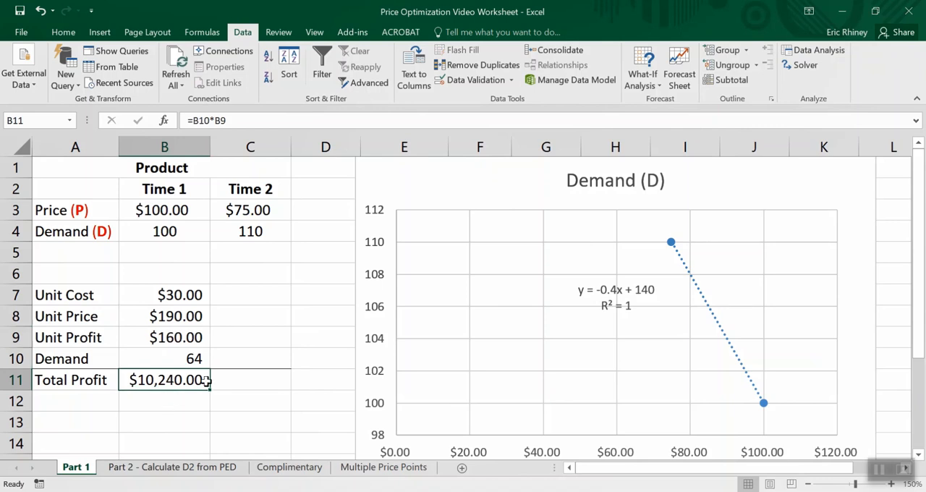
- Enter $10,240 in cell C12 as a reference for comparing total profit
left_click(179, 317)
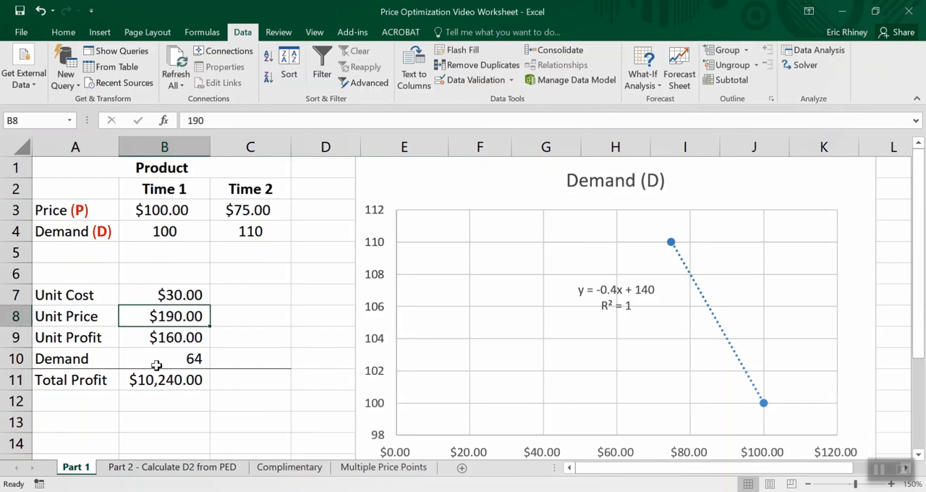
left_click(262, 407)
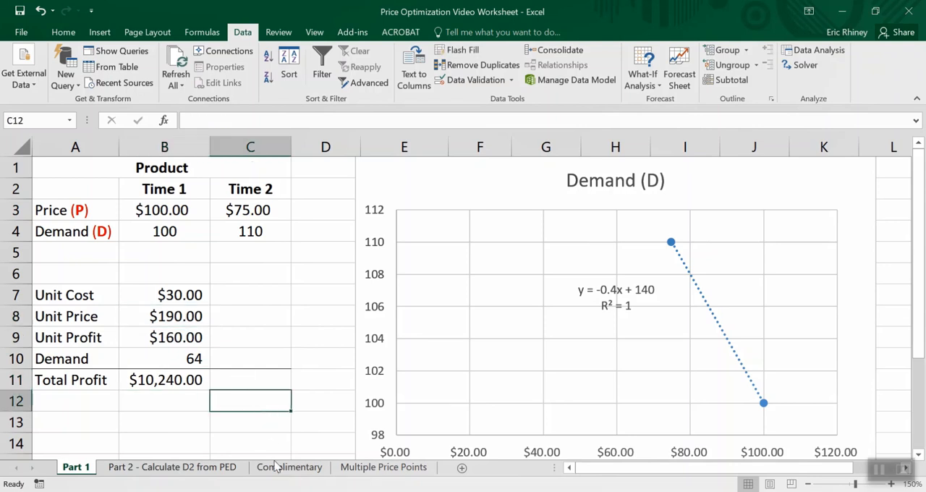
type("$10,24")
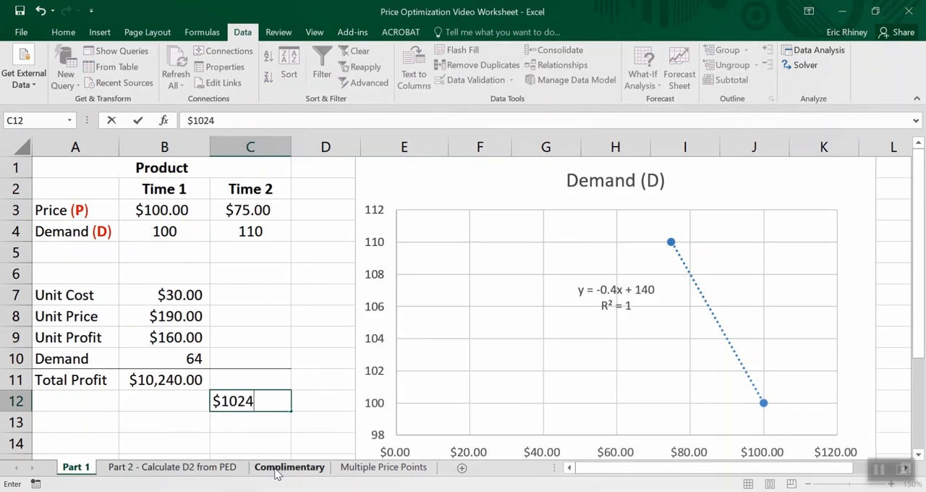
type("0")
key("Return")
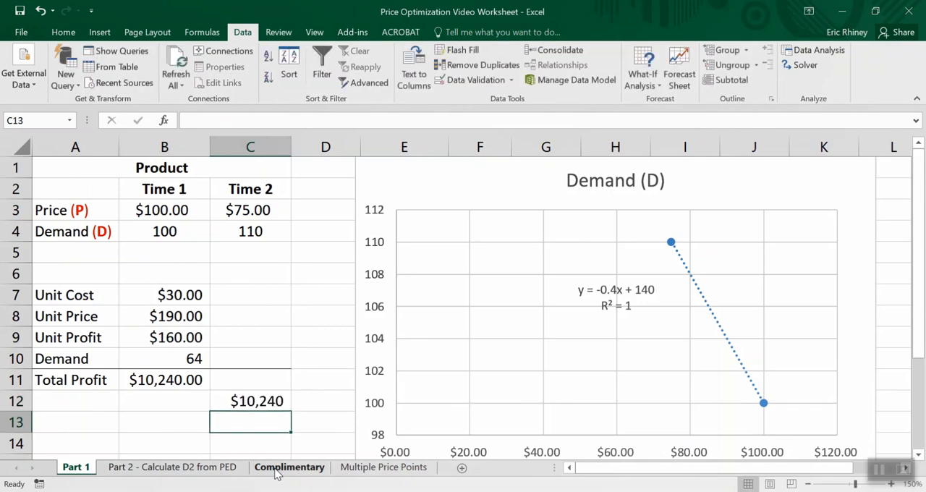
- Set the Unit Price in B8 to 191 to test a price just above the Solver solution
left_click(187, 318)
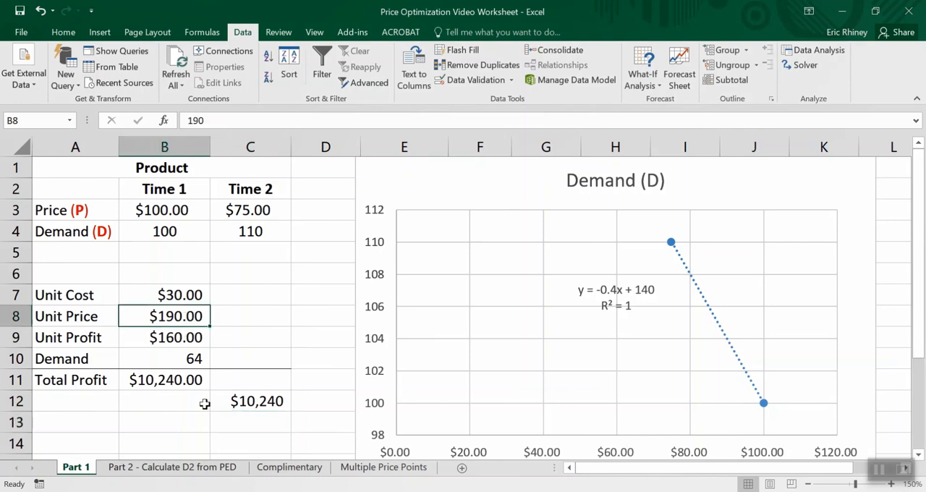
type("191")
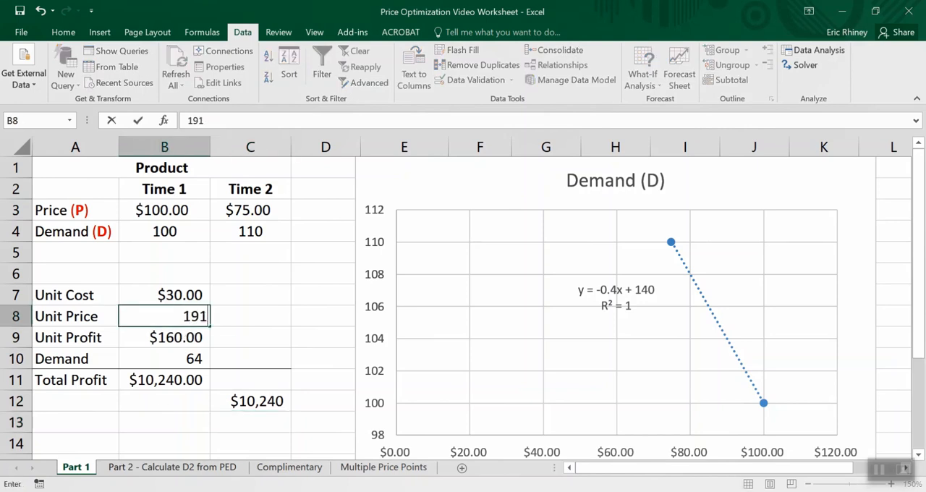
key("Return")
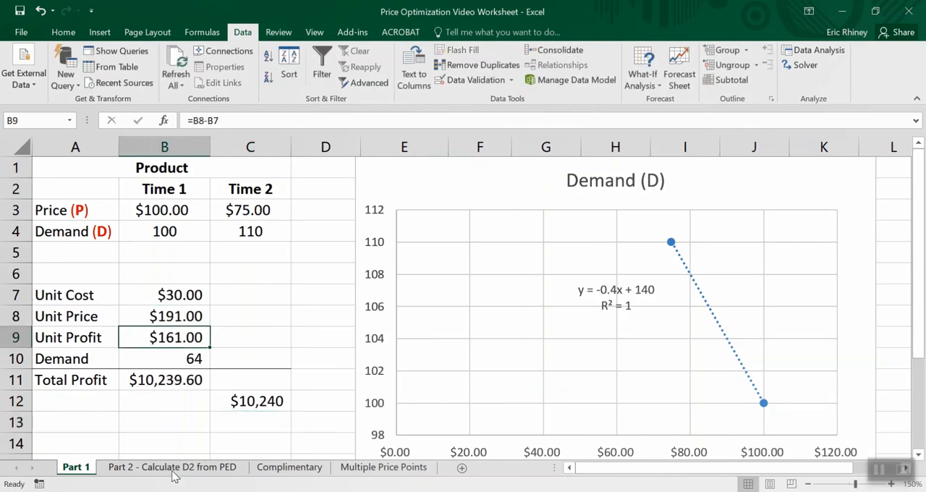
- Examine the Unit Price, Unit Profit and Demand cells and compare Total Profit with the reference amount in C12
left_click(241, 422)
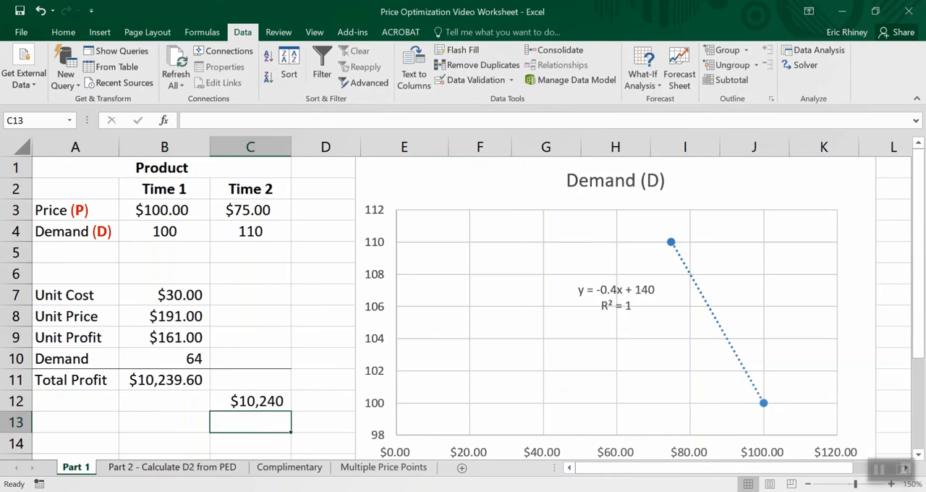
left_click(174, 334)
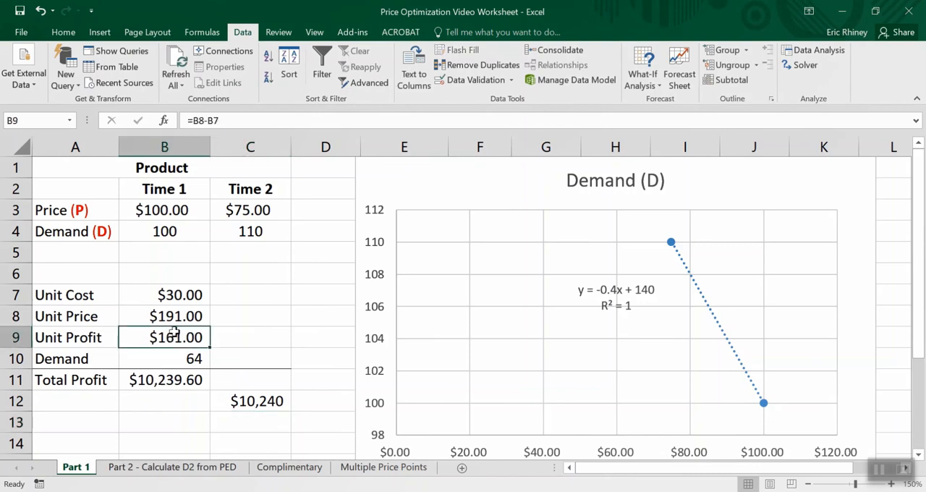
left_click(236, 425)
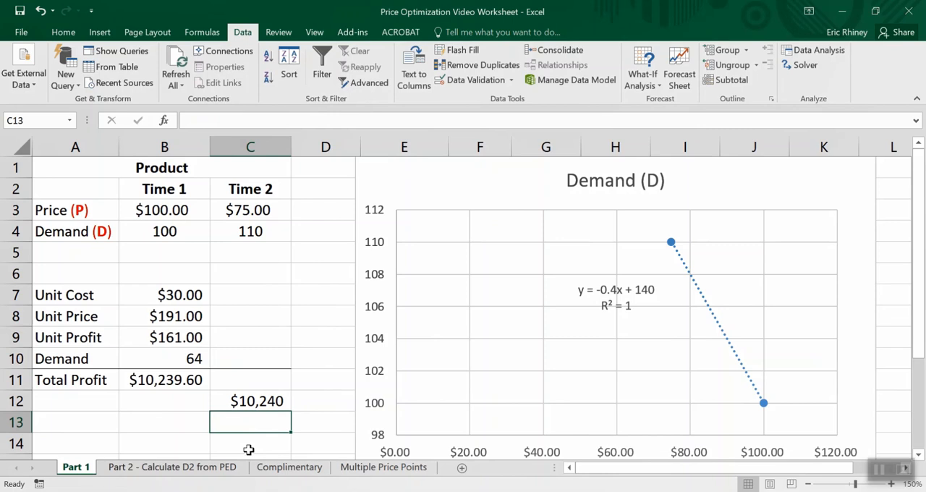
left_click(253, 399)
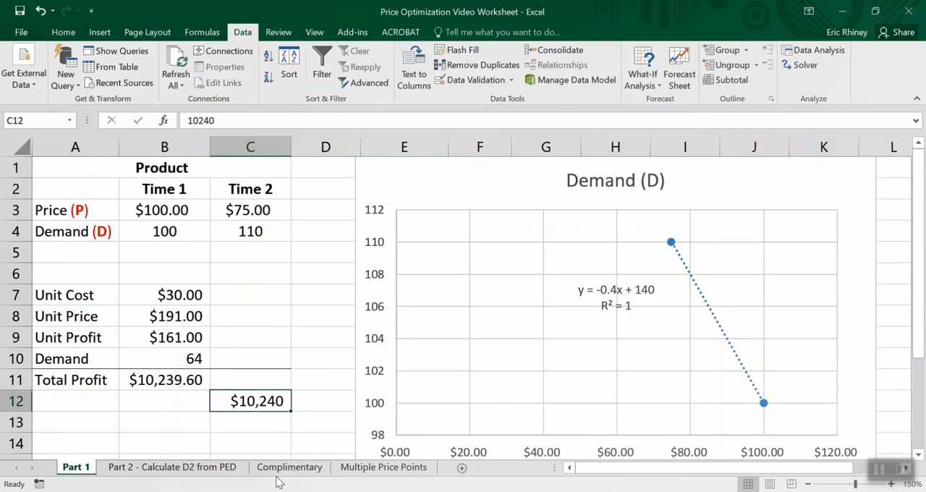
left_click(265, 428)
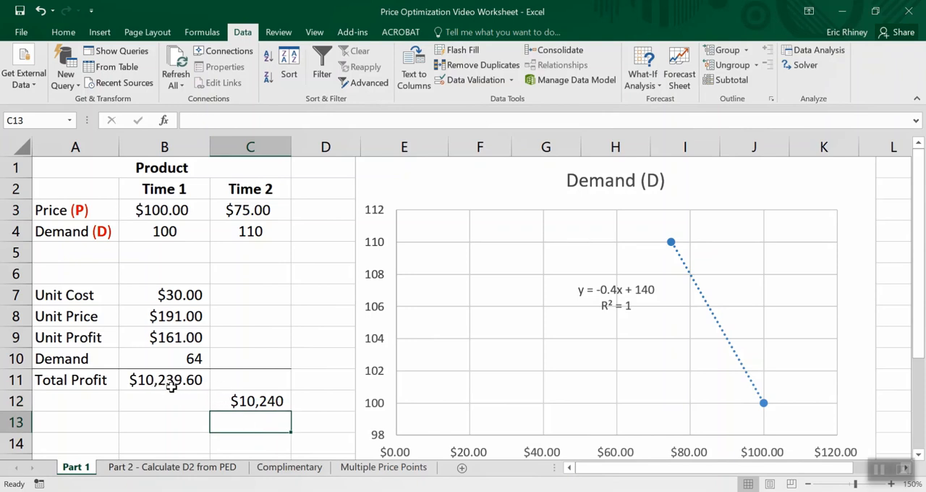
left_click(191, 341)
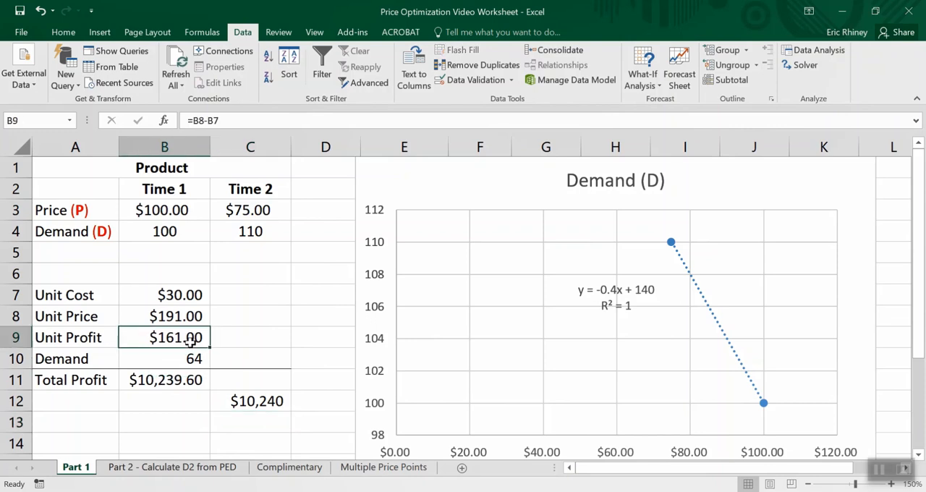
left_click(188, 318)
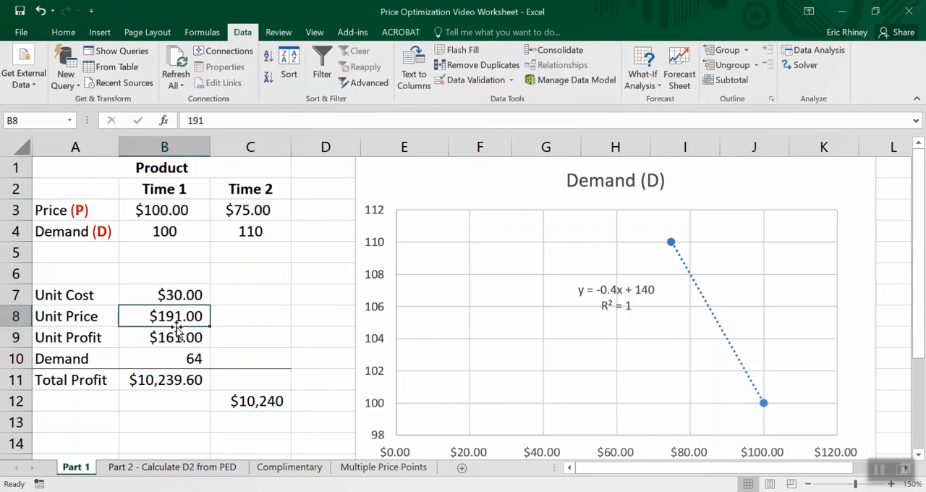
left_click(186, 356)
left_click(181, 316)
left_click(166, 352)
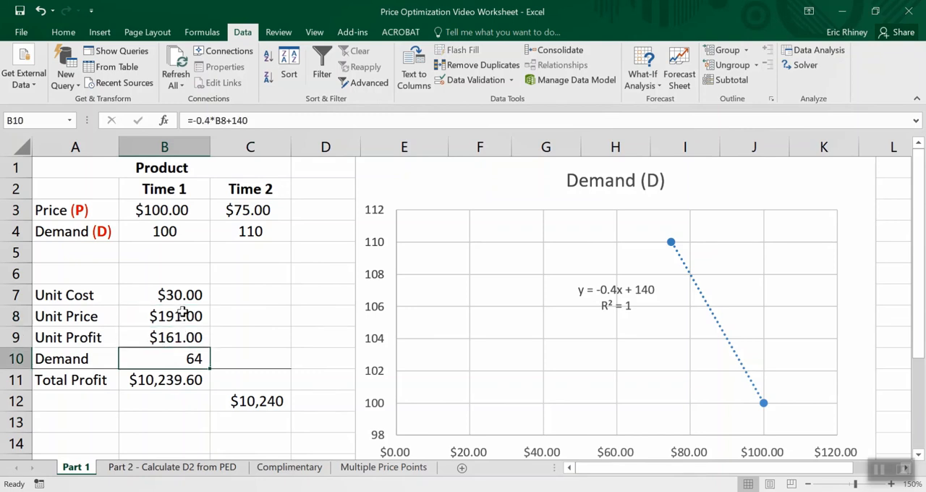
left_click(183, 312)
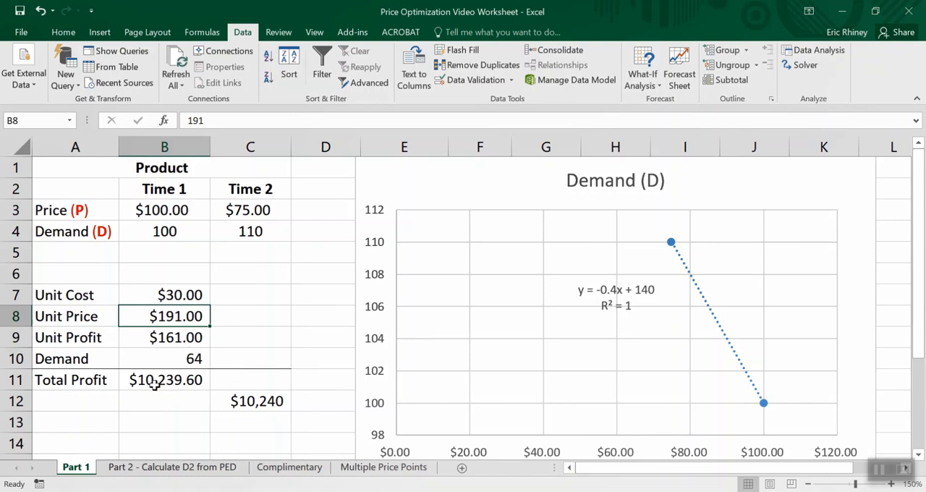
left_click(239, 407)
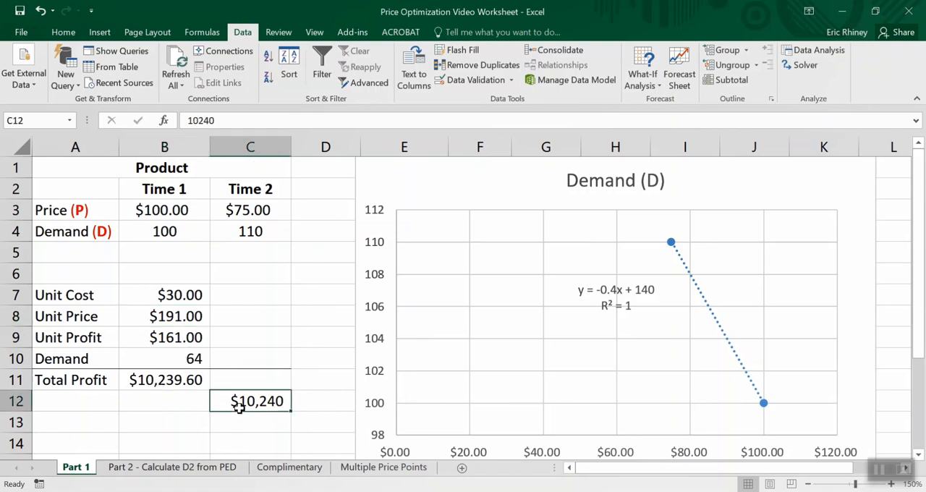
- Undo the test change to the Unit Price in B8 and delete the reference amount from C12
left_click(182, 324)
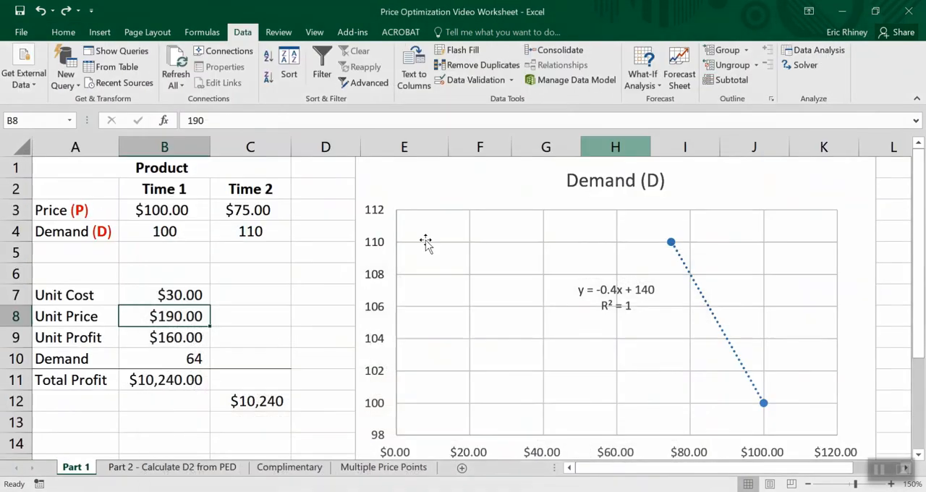
left_click(247, 404)
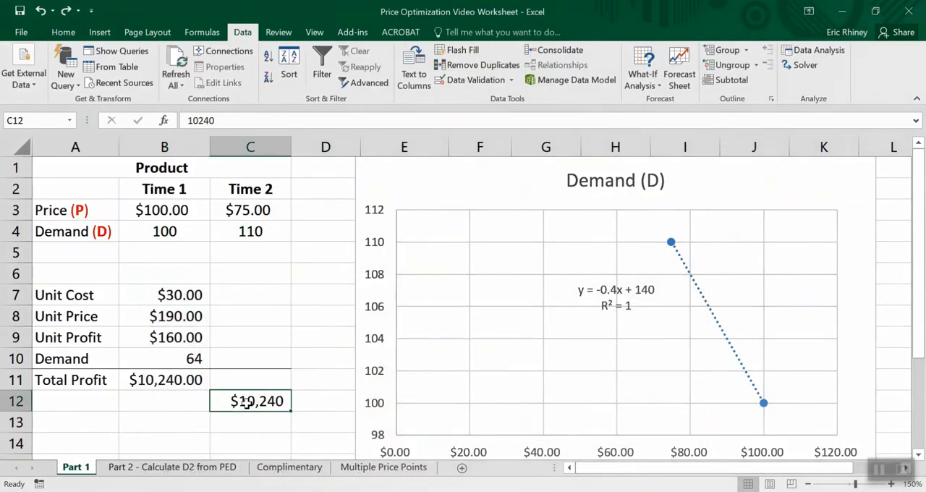
key("Delete")
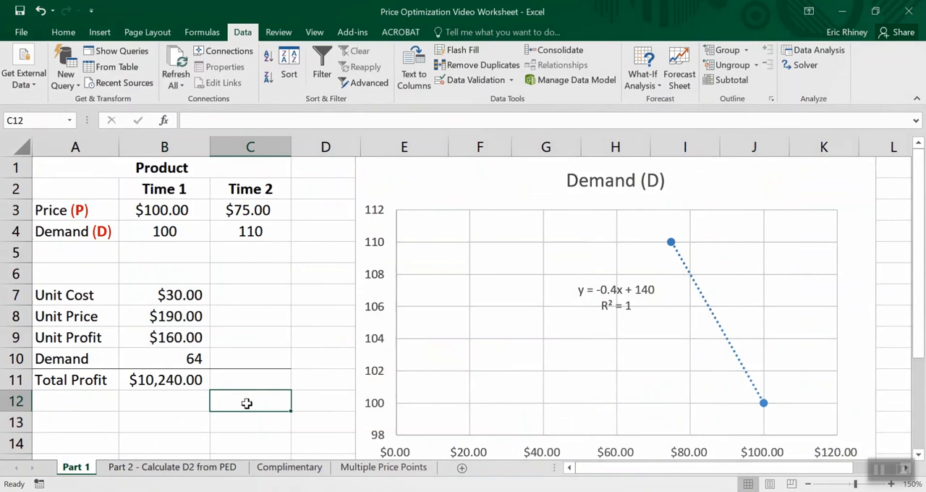
left_click(176, 338)
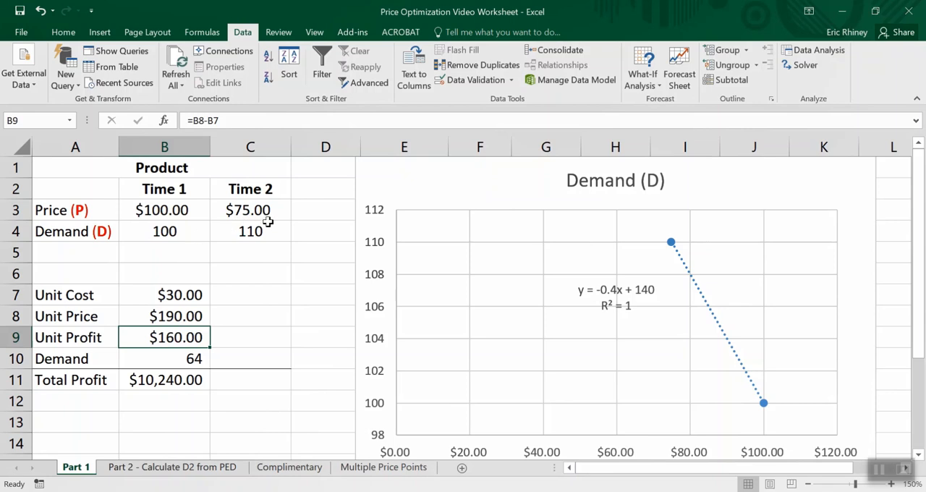
left_click(190, 360)
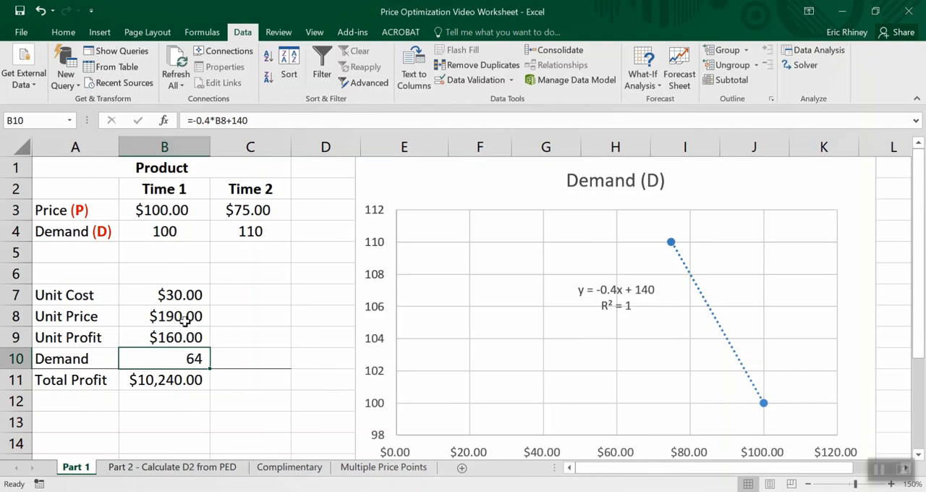
left_click(159, 209)
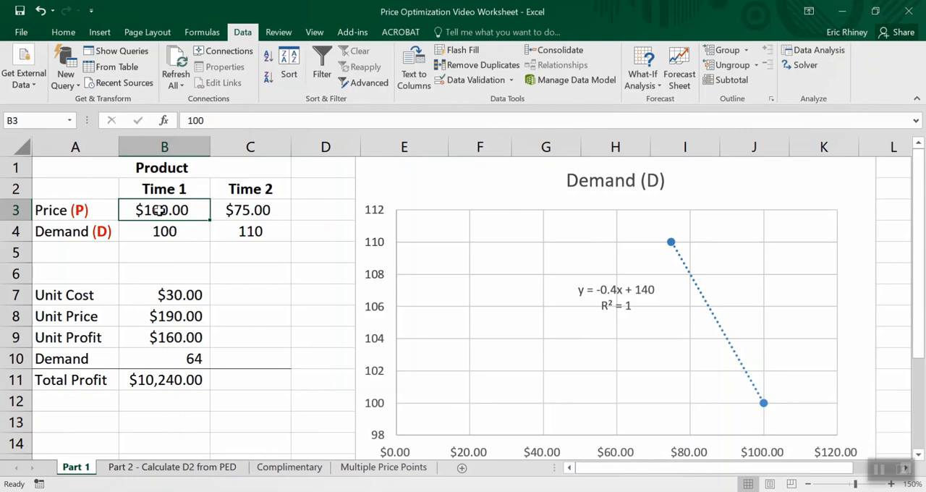
left_click(242, 214)
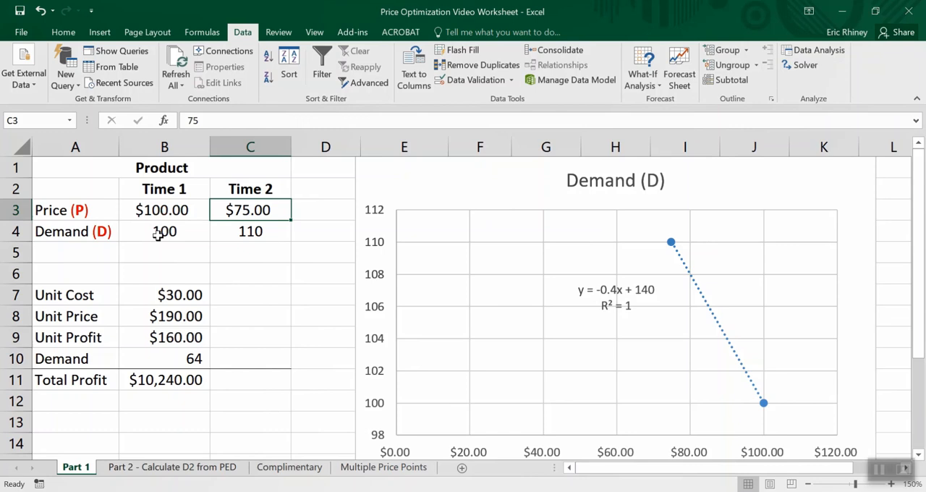
- Set the Unit Price in B8 to 100
left_click(183, 313)
double_click(183, 313)
key("BackSpace")
type("00")
key("Return")
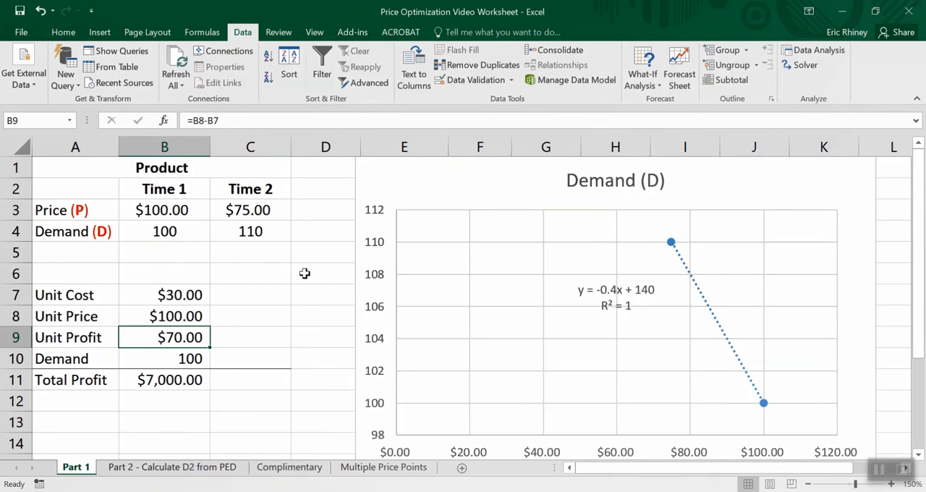
- Shrink the Demand (D) chart from its upper-left corner to free the cells in rows 1 to 5 of columns E and beyond
left_click(376, 169)
left_click_drag(352, 157, 437, 263)
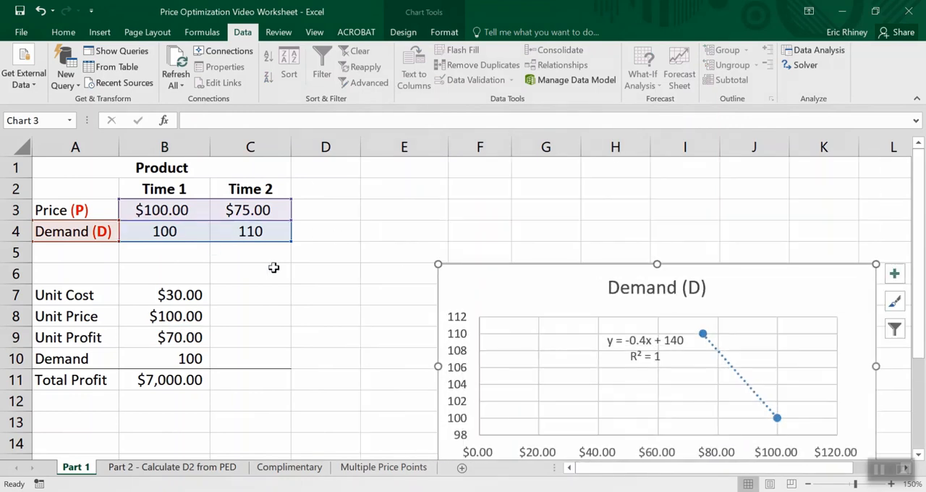
left_click(432, 194)
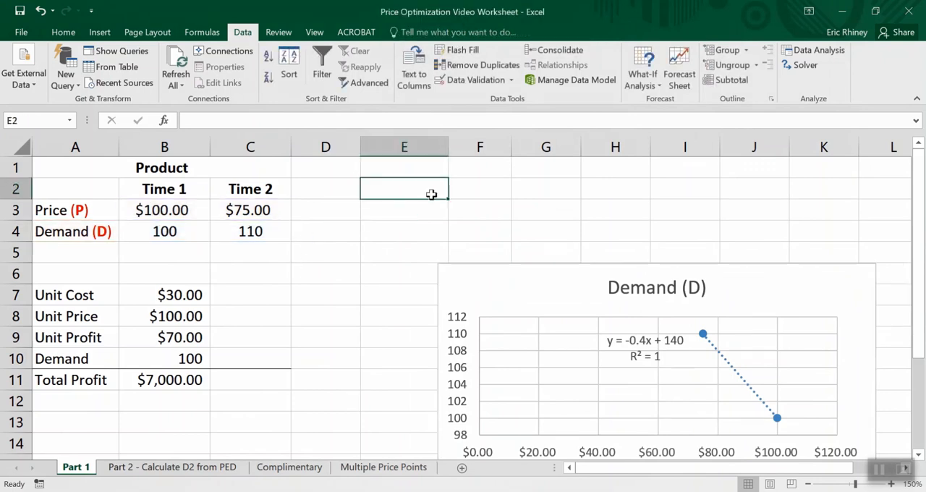
- Enter the labels Perc. Quant in E2 and Perc. Price in E3
key("Right")
key("Left")
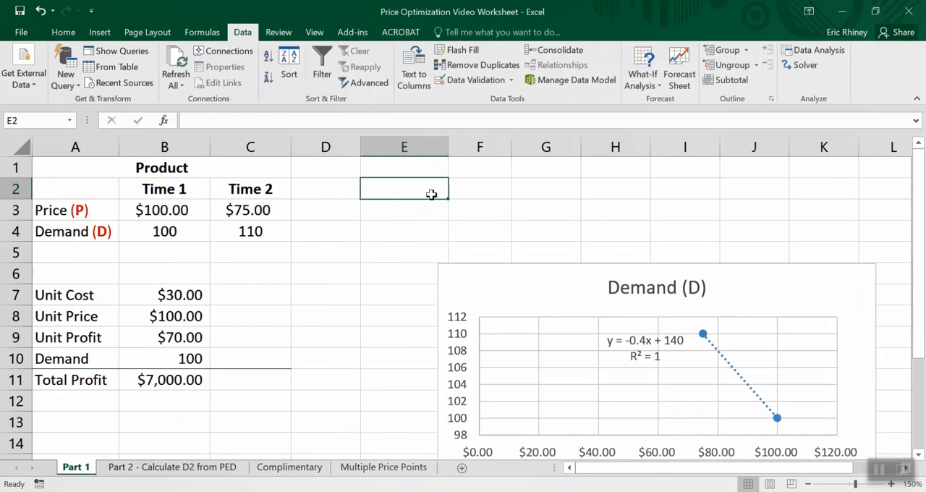
type("Perce")
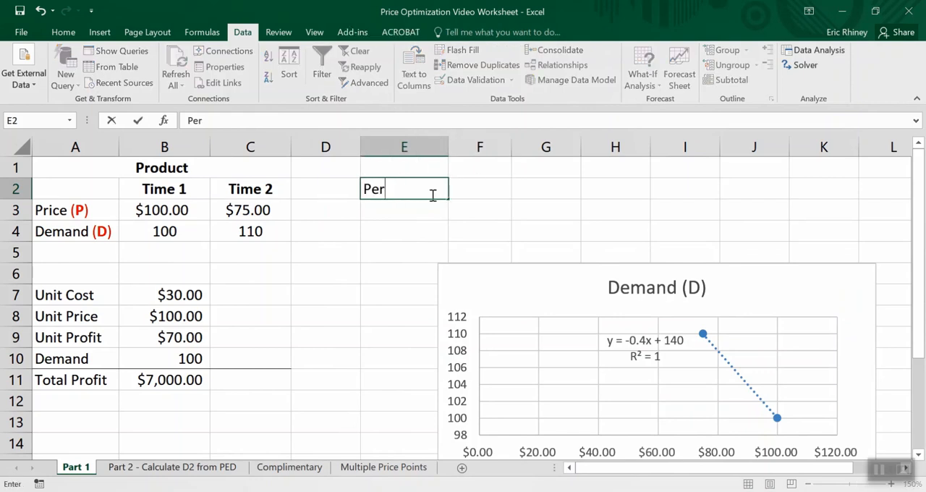
key("BackSpace")
type(". Quantit")
key("BackSpace")
key("BackSpace")
key("Return")
type("Perc. ")
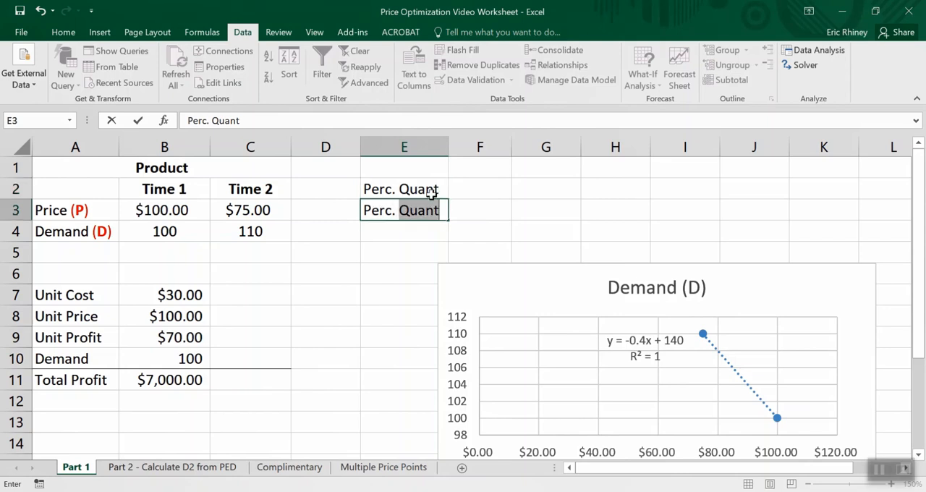
type("Dem")
key("BackSpace")
key("BackSpace")
type("rice")
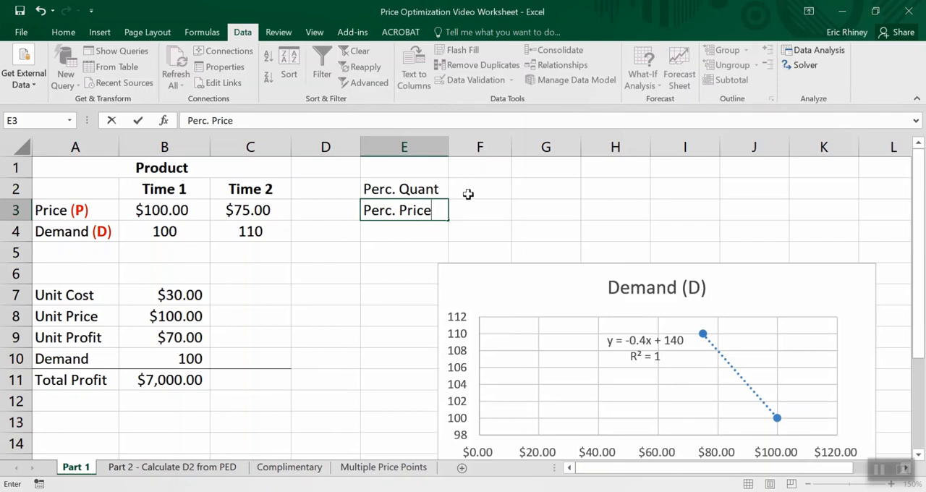
- Calculate the percentage change in quantity in F2 with the formula =(B4-C4)/B4
left_click(468, 194)
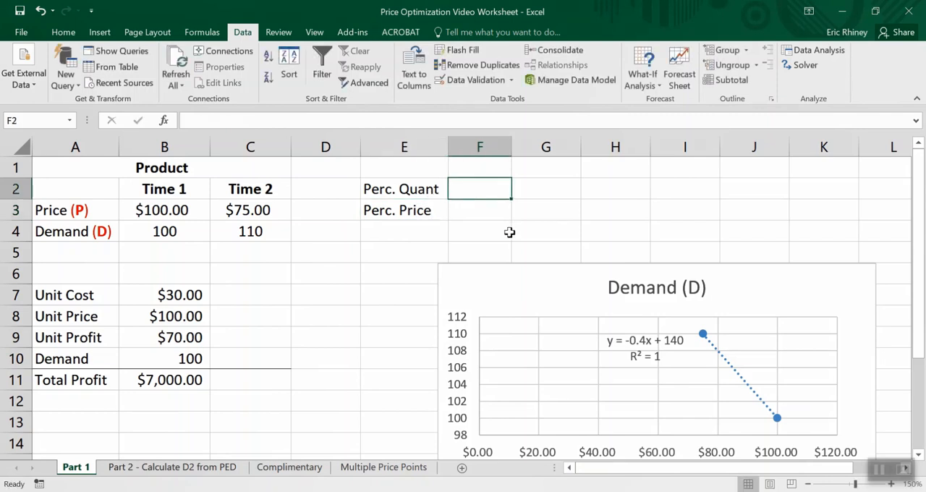
type("=")
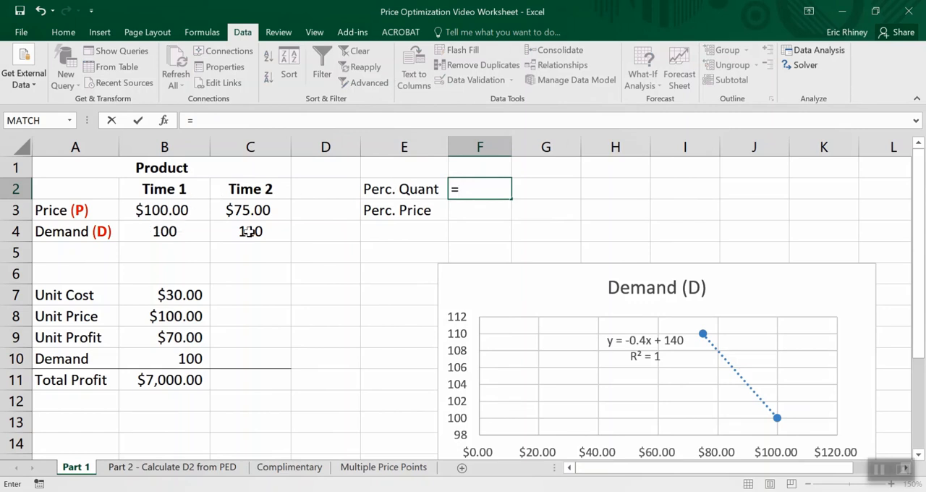
type("(")
left_click(181, 231)
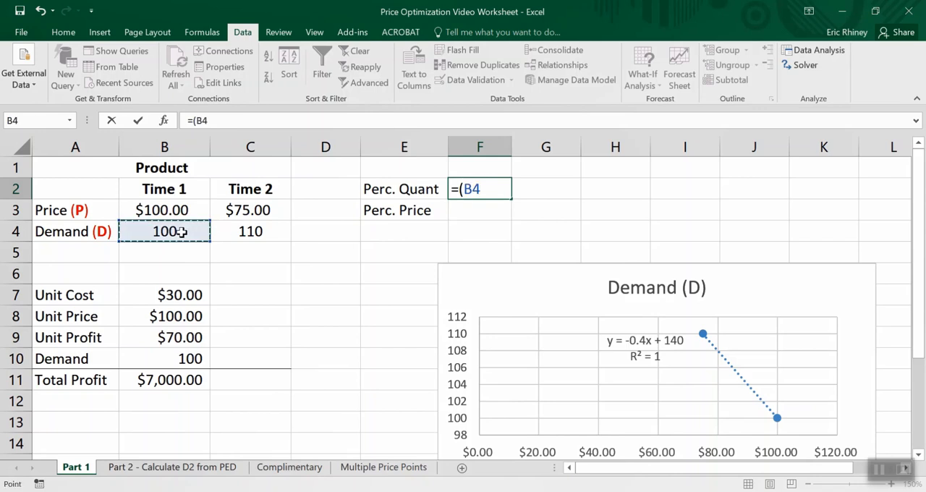
type("-")
left_click(234, 233)
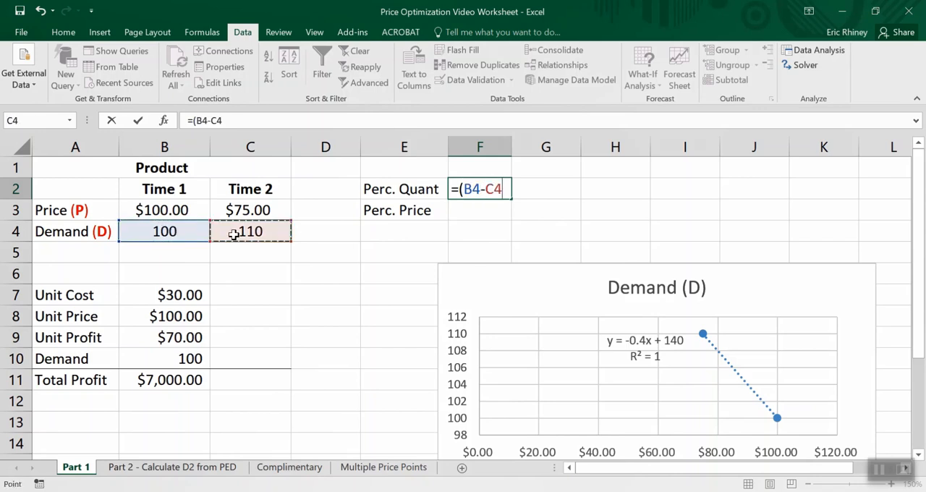
type(")/")
left_click(178, 230)
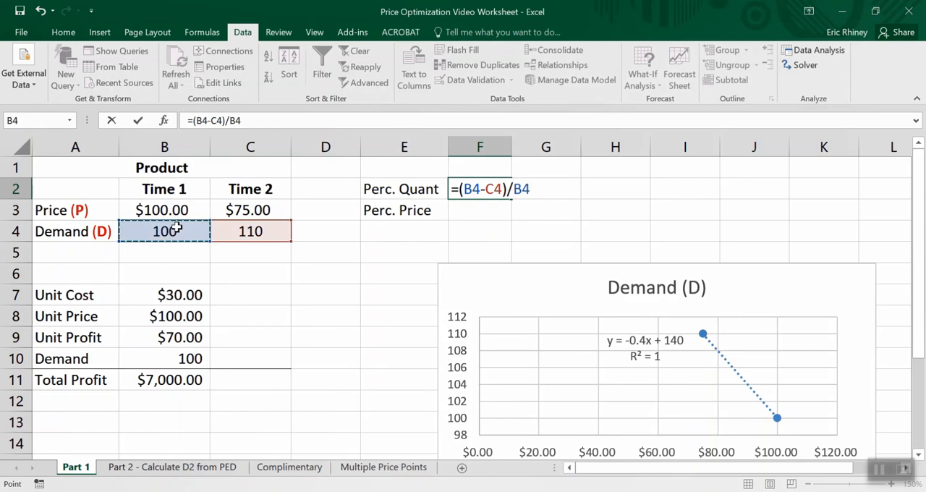
key("Return")
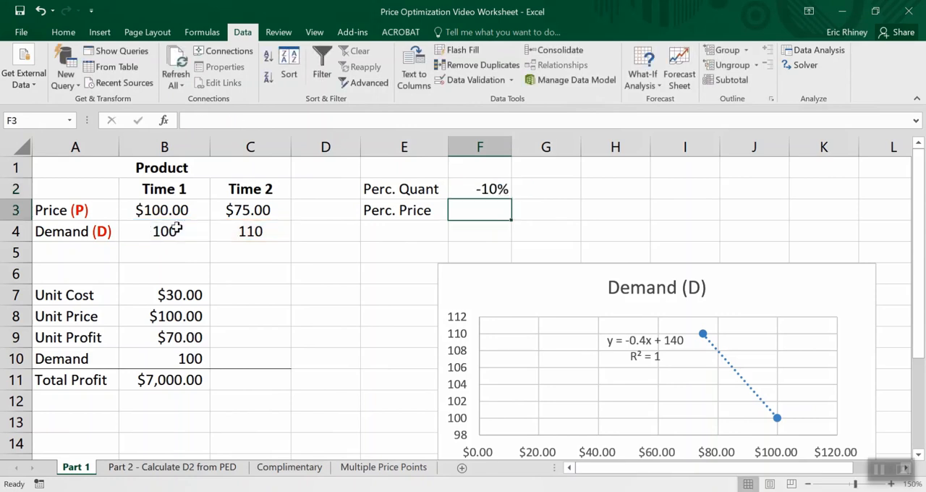
left_click(470, 191)
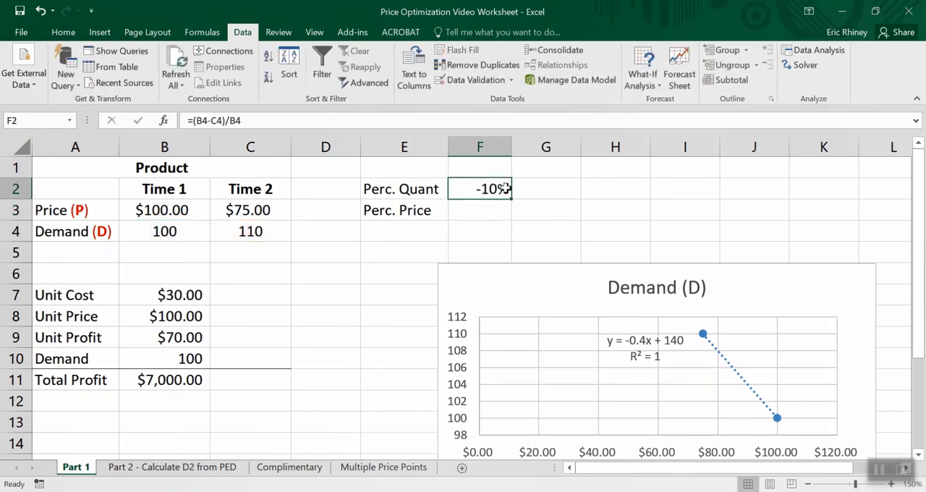
- Calculate the percentage change in price in F3 with the formula =(C3-B3)/B3, and dismiss the calendar reminder
left_click(464, 209)
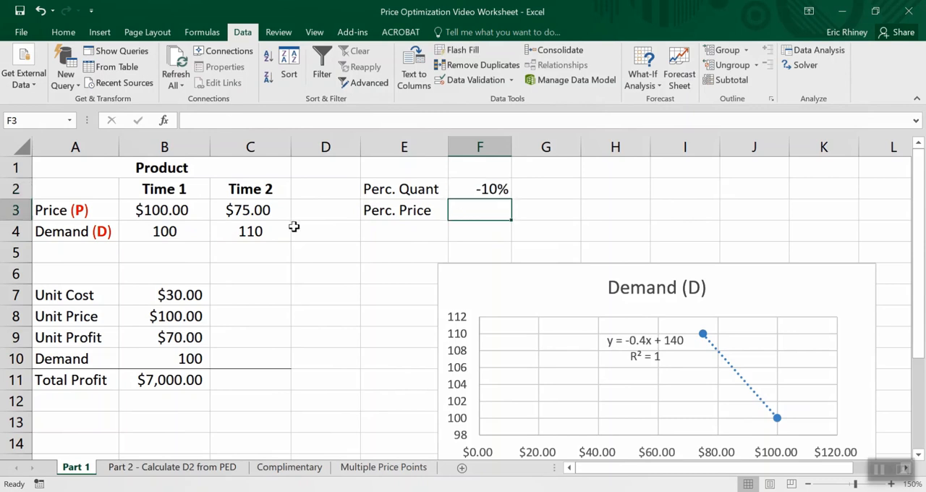
type("=")
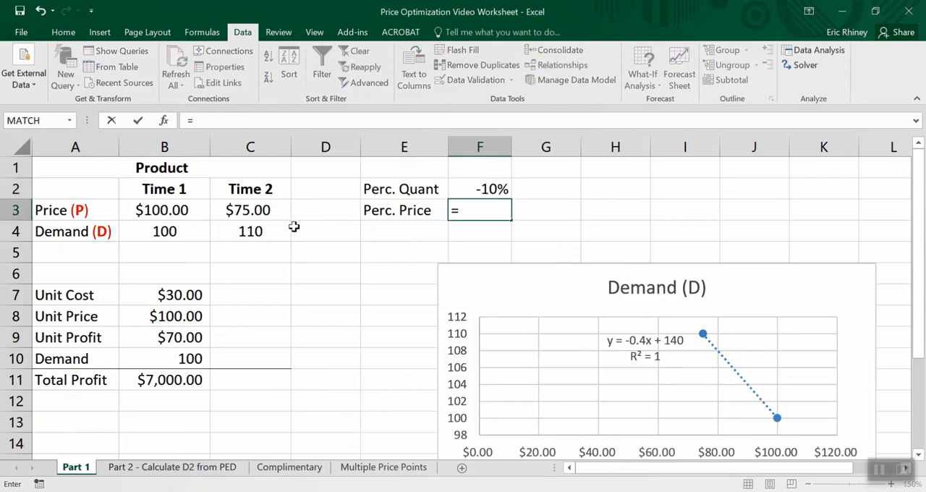
type("(")
left_click(236, 207)
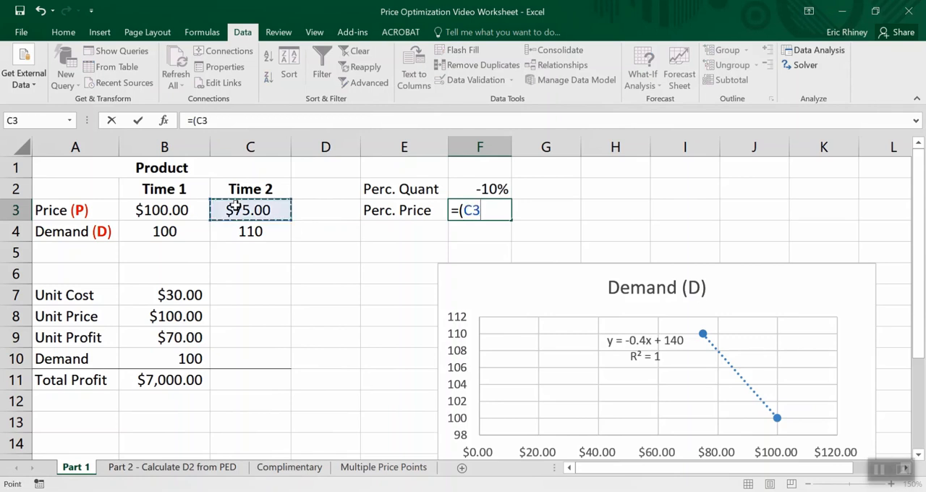
type("-")
left_click(177, 210)
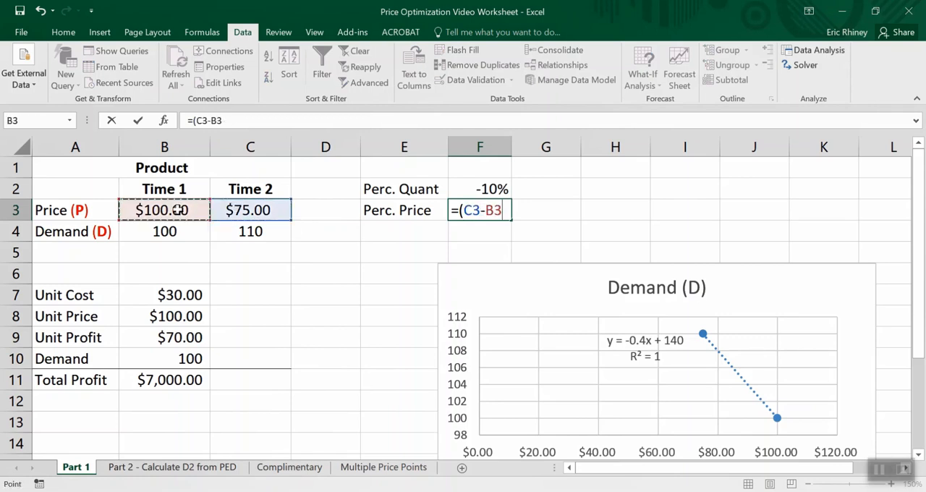
type(")/")
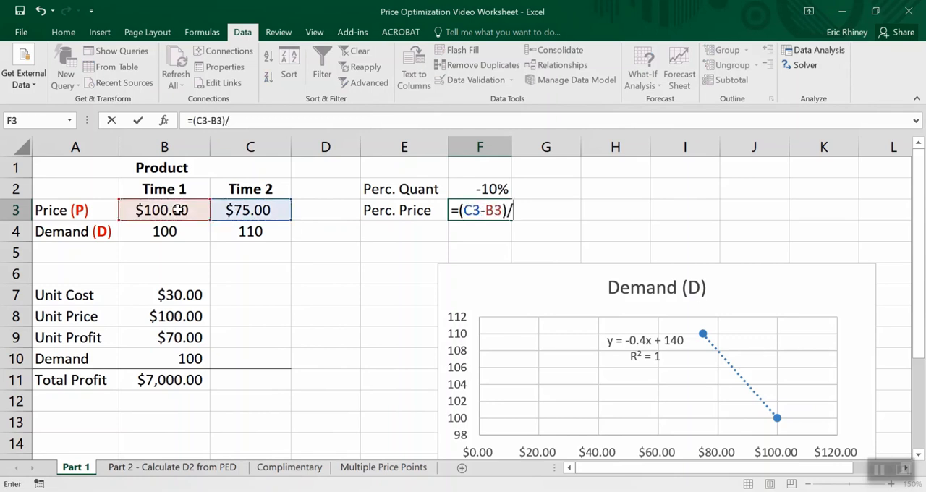
left_click(188, 210)
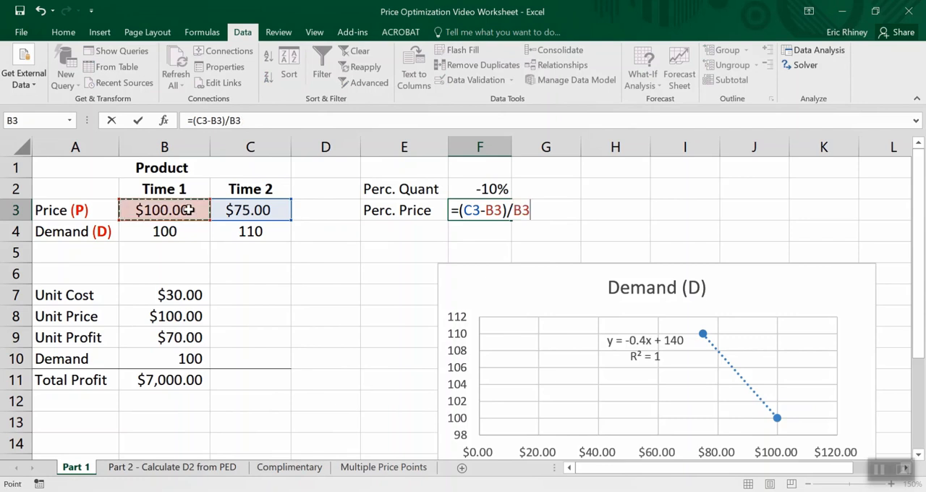
key("Return")
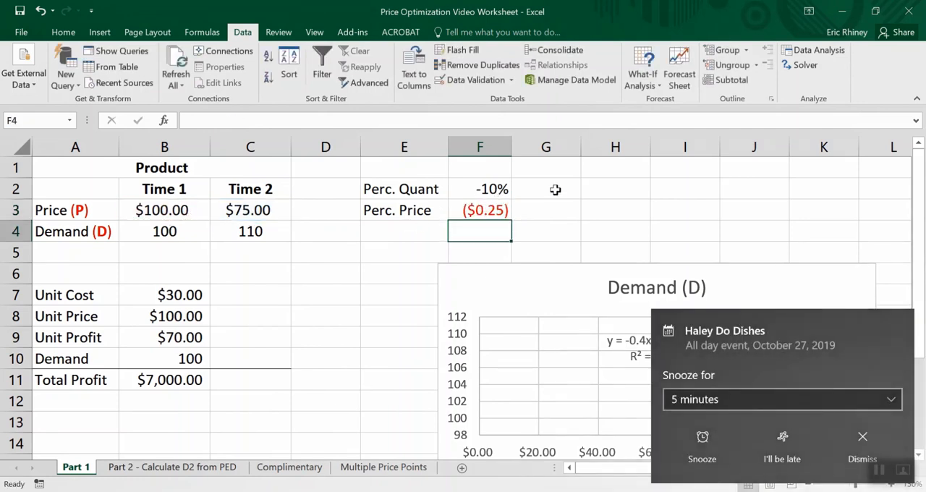
left_click(860, 443)
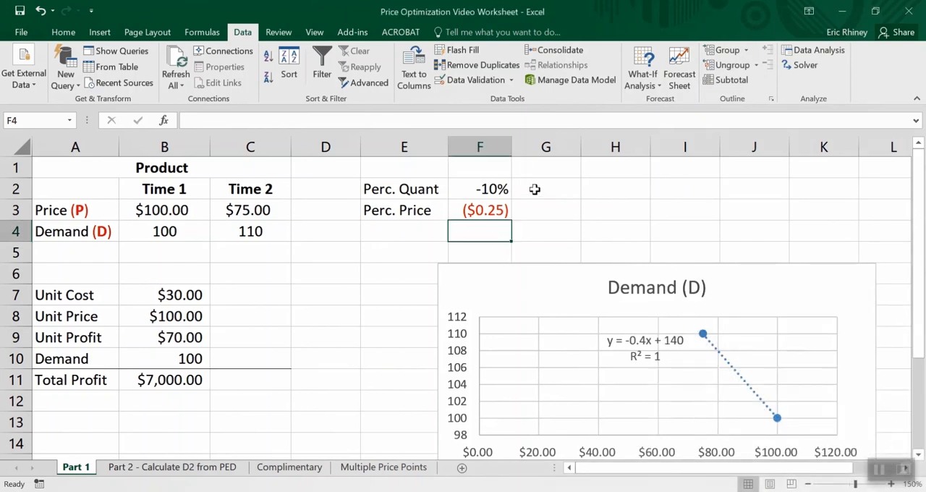
- Enter the label PED in E4, below Perc. Price
left_click(393, 234)
type("Elastici")
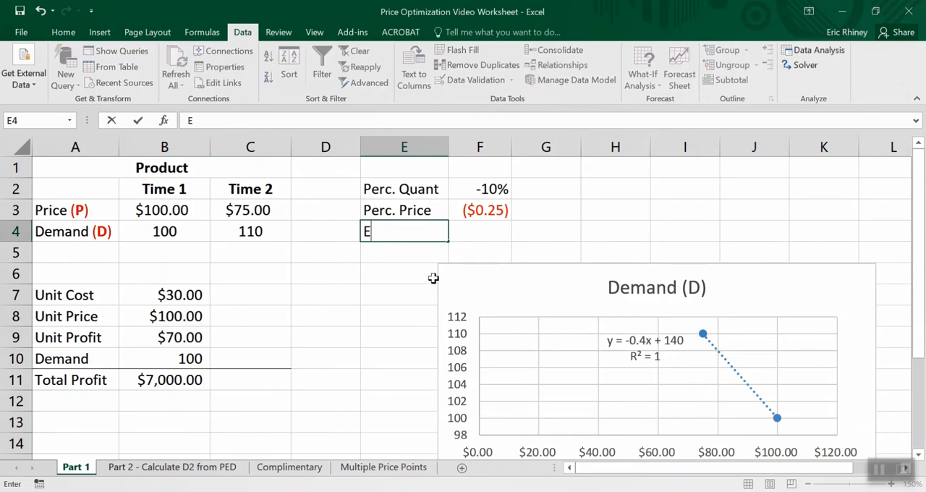
key("BackSpace")
key("BackSpace")
key("BackSpace")
key("BackSpace")
key("BackSpace")
key("BackSpace")
key("BackSpace")
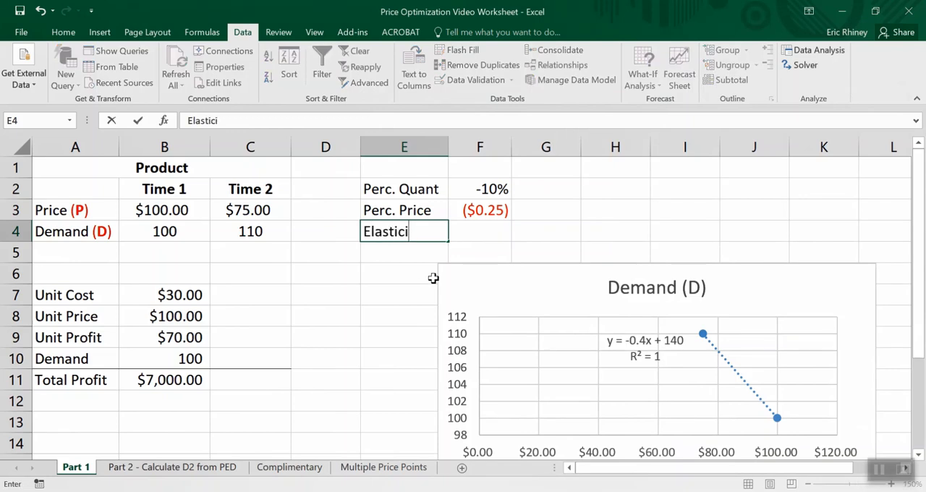
key("BackSpace")
type("PED")
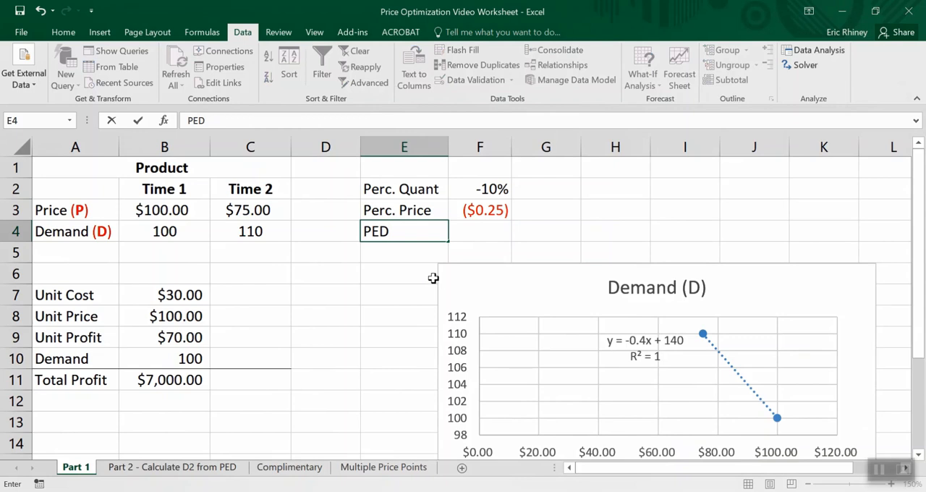
key("Tab")
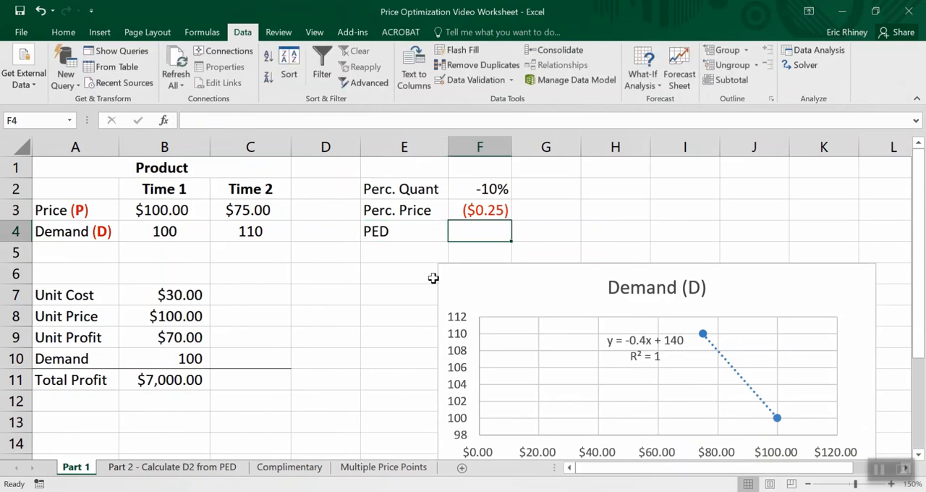
- Calculate the price elasticity of demand in F4 with the formula =F2/F3
type("=")
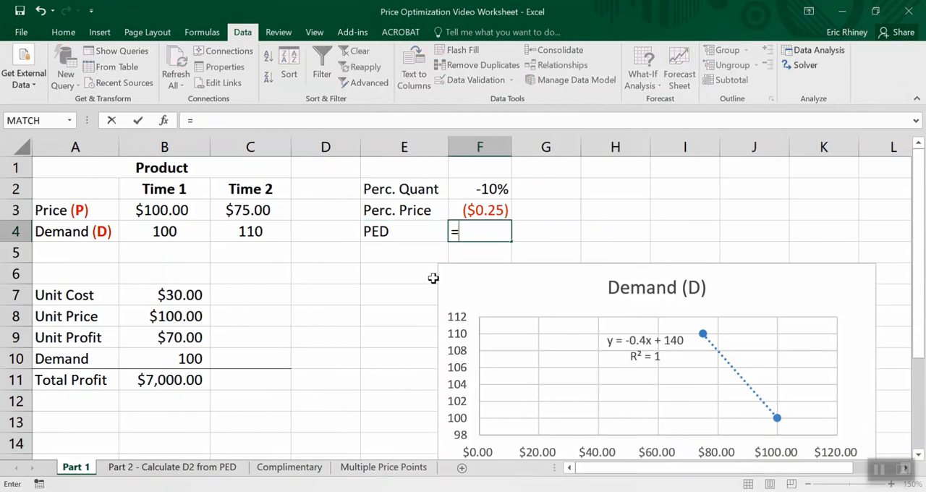
key("Up")
key("Up")
type("/")
key("Up")
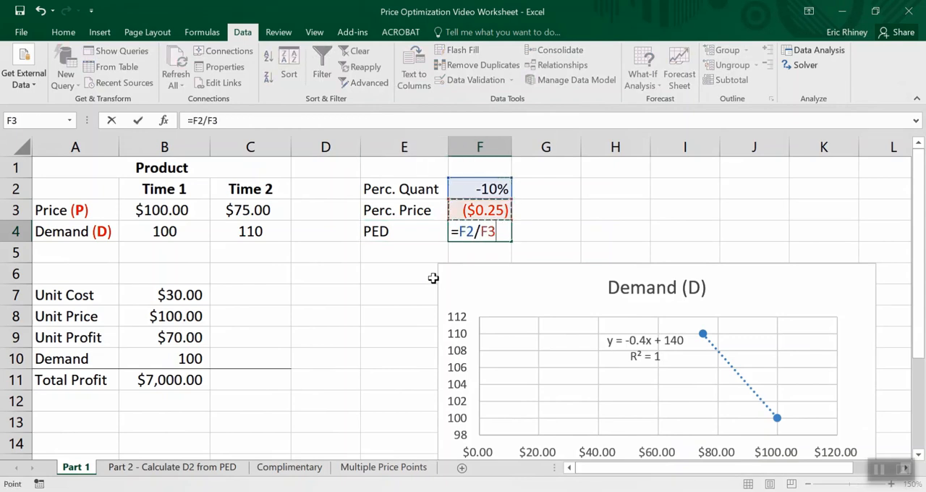
key("Return")
- Format the PED result in F4 with the comma number style instead of currency
left_click(491, 232)
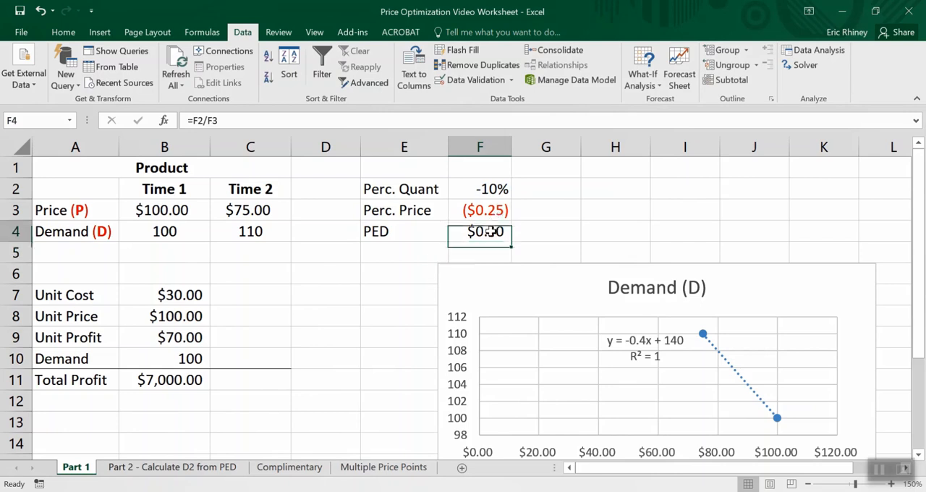
left_click(67, 32)
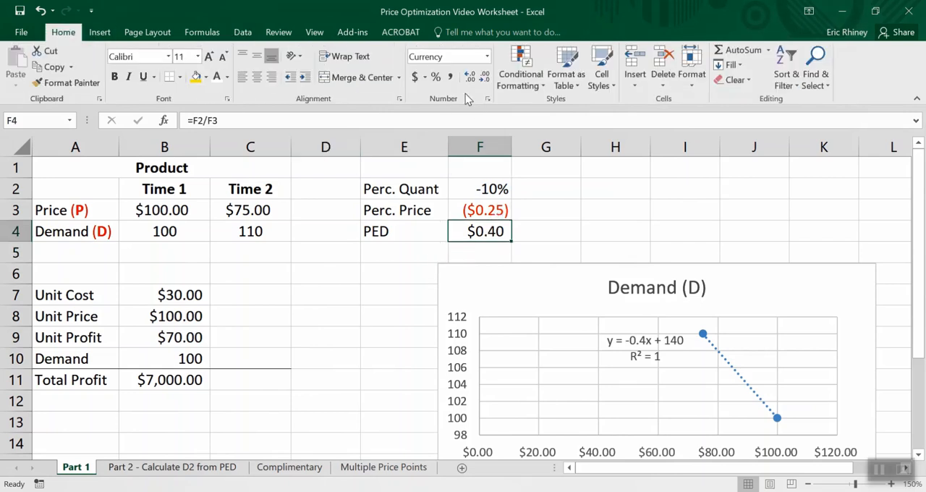
left_click(451, 79)
left_click(418, 234)
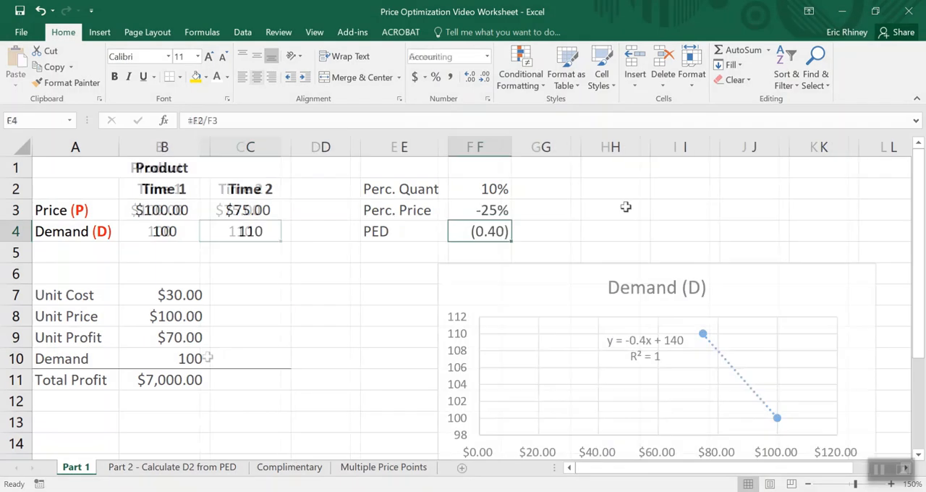
left_click(396, 272)
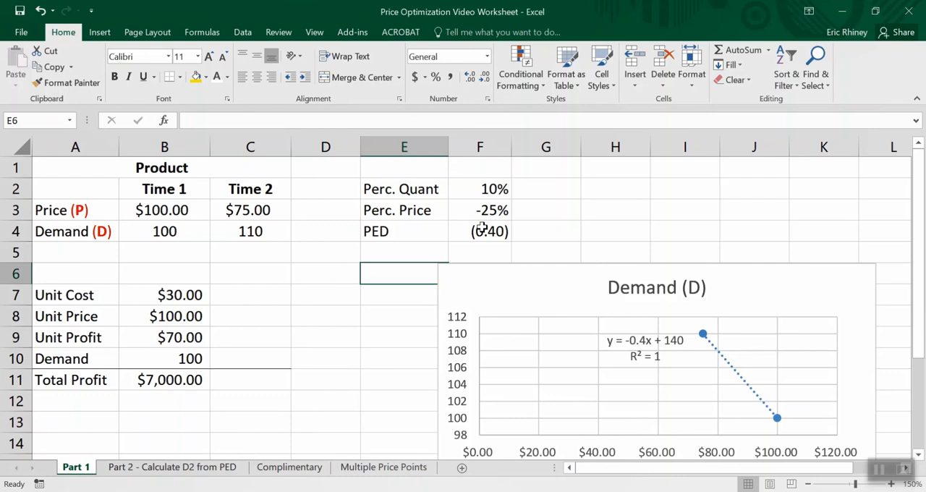
- Copy the product, elasticity and profit tables in A1:F11 and paste them starting at A17
scroll(340, 274, "down", 1)
scroll(340, 275, "up", 1)
left_click_drag(185, 168, 465, 227)
key("ctrl+c")
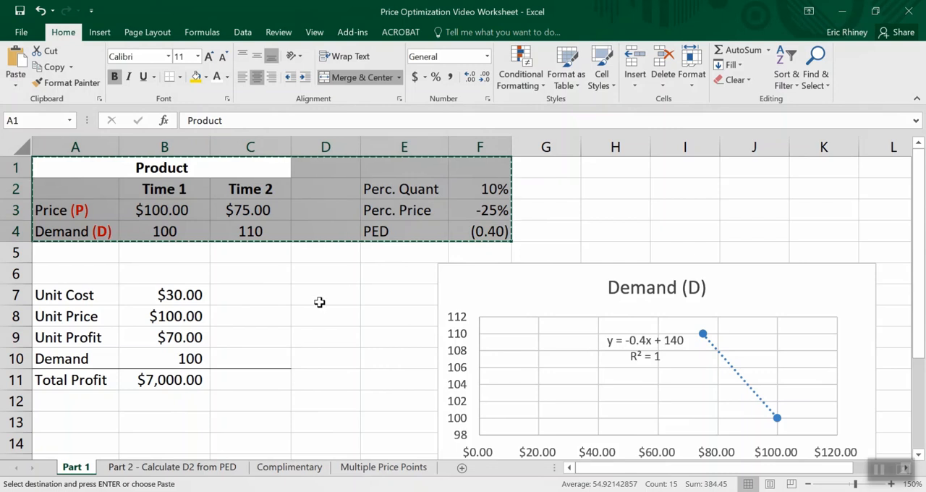
scroll(319, 302, "down", 6)
scroll(120, 188, "up", 6)
key("shift+Down")
key("shift+Down")
key("shift+Down")
key("shift+Down")
key("shift+Down")
key("shift+Down")
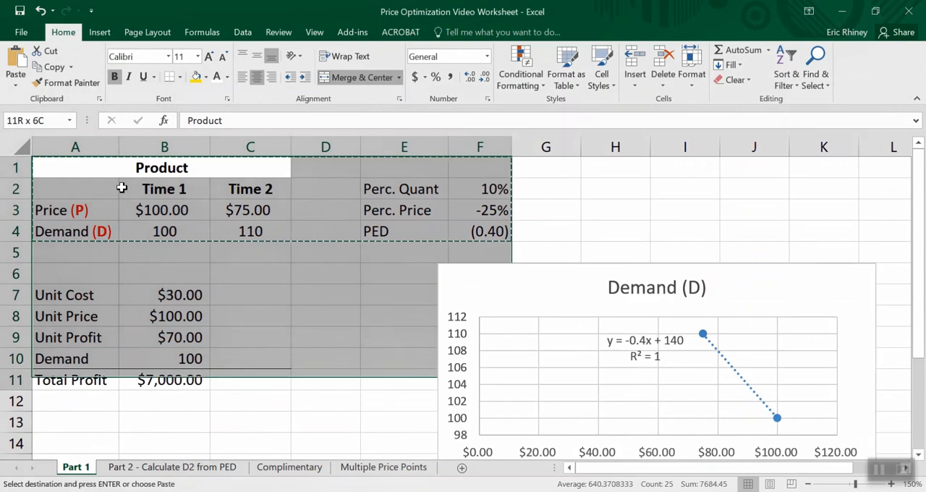
scroll(98, 337, "down", 4)
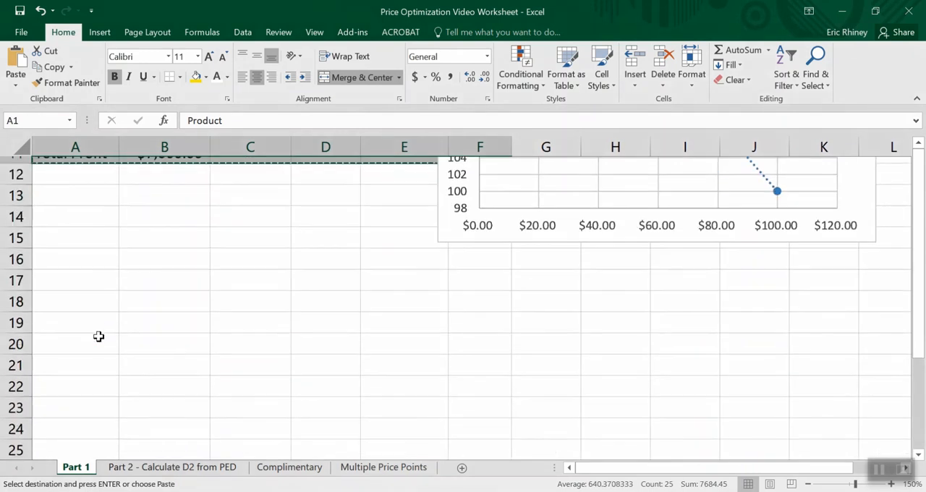
left_click(88, 272)
key("ctrl+v")
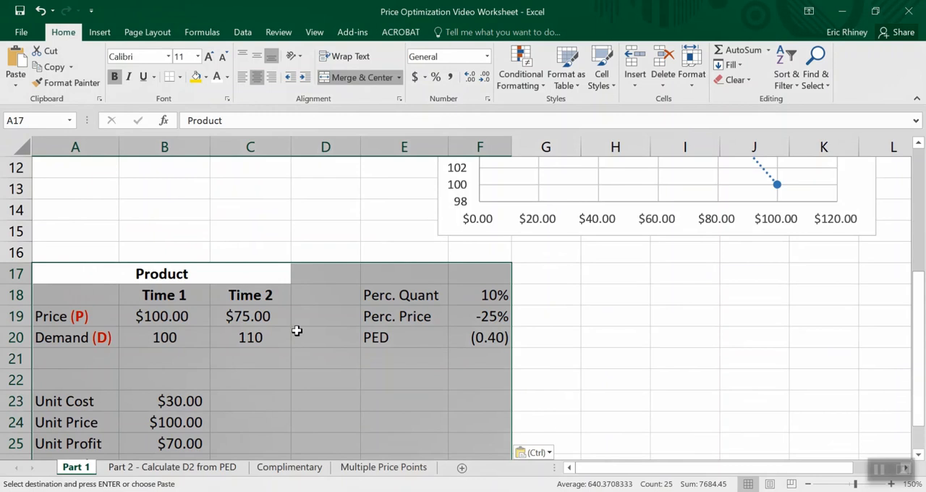
- Clear the copied Perc. Quant and Perc. Price cells in E18:F19, and replace the PED formula in F20 with 1.67
left_click_drag(372, 288, 460, 315)
key("Delete")
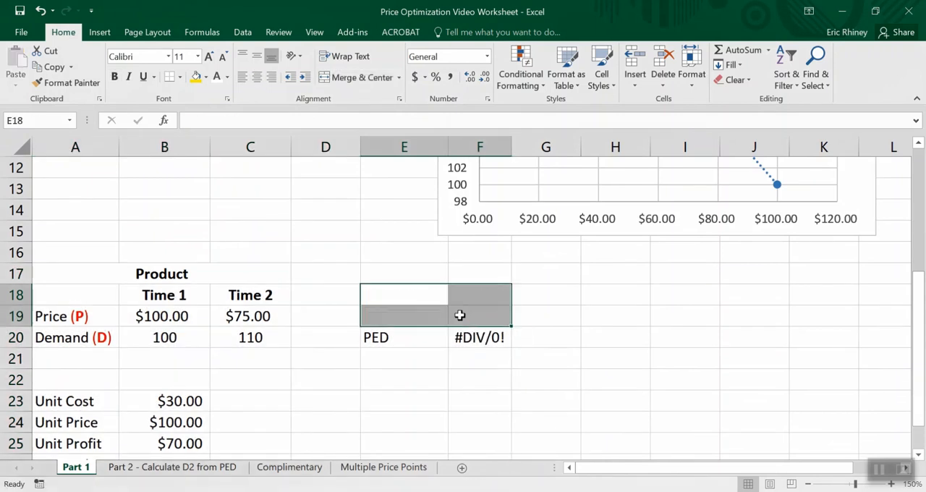
left_click(464, 342)
key("Delete")
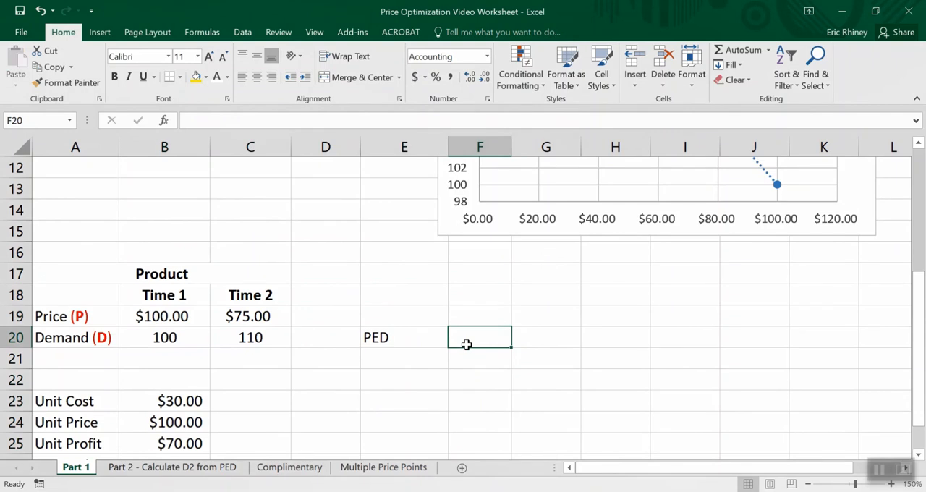
type("1.")
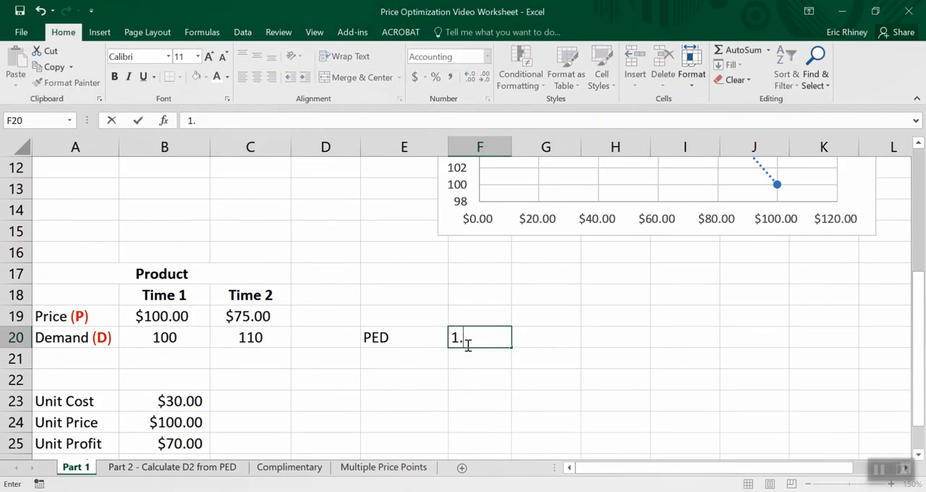
type("67")
left_click(396, 378)
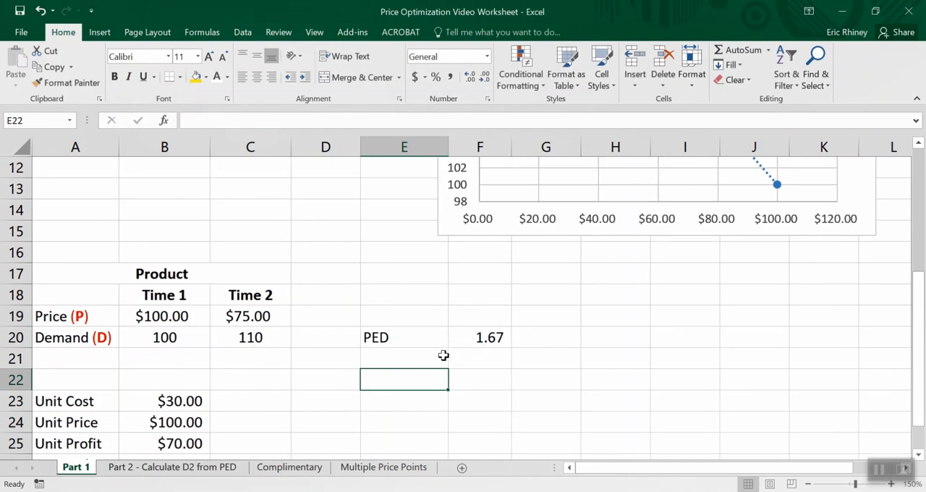
- Clear the Time 2 price and demand values in C19:C20 of the copied product table
scroll(330, 321, "up", 4)
scroll(331, 321, "down", 5)
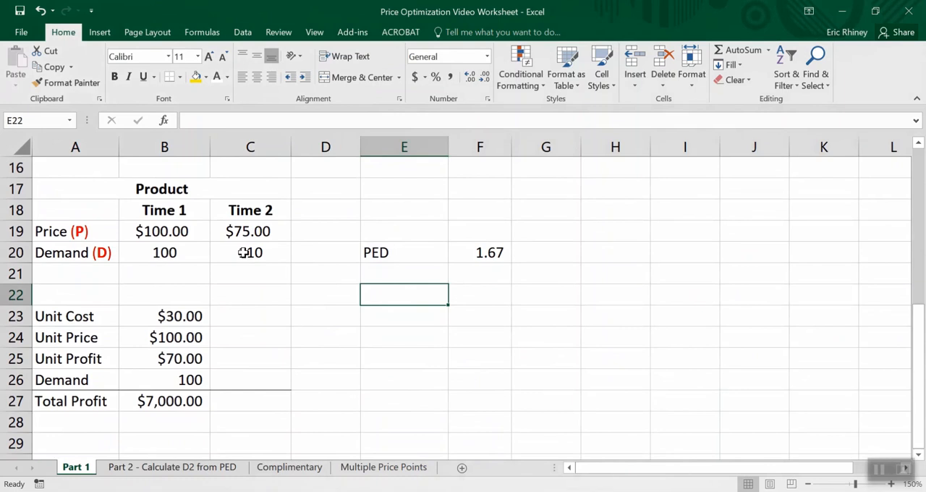
left_click(224, 252)
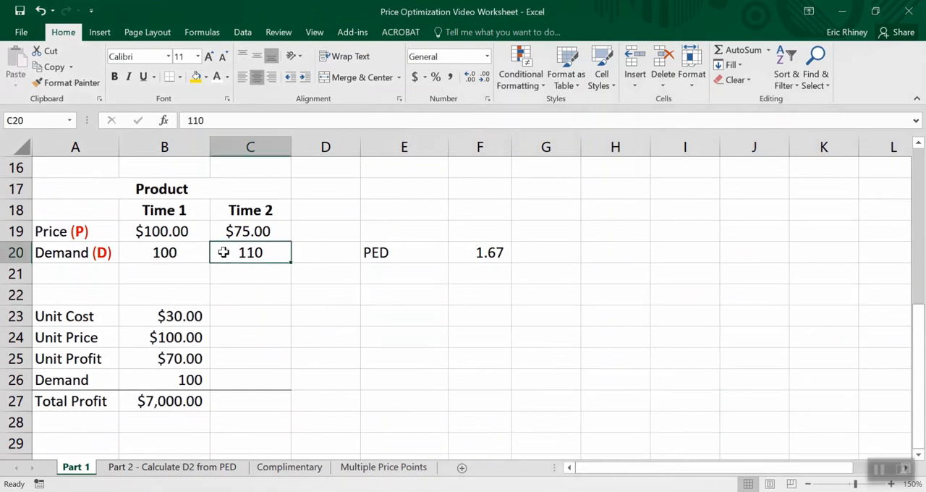
key("Delete")
left_click(233, 230)
key("Delete")
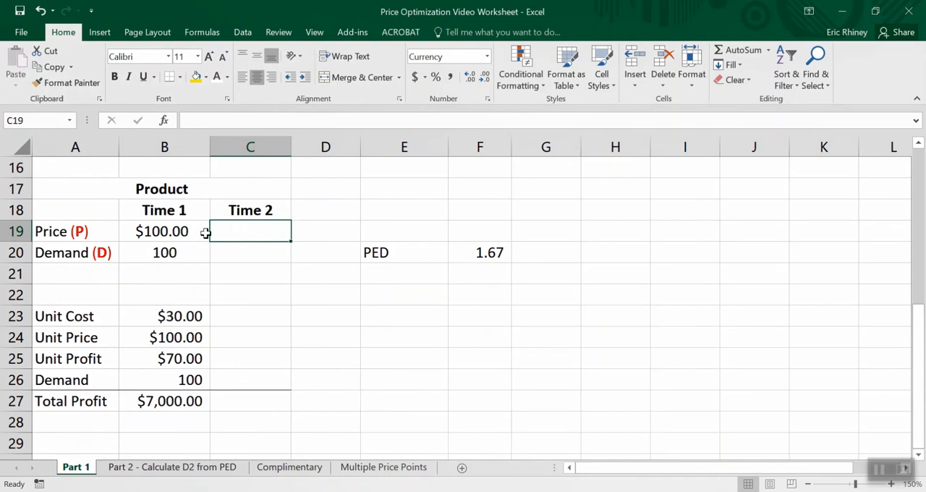
- Calculate a Time 2 price 1% above Time 1 in C19 with the formula =B19+(B19*.01)
left_click(160, 232)
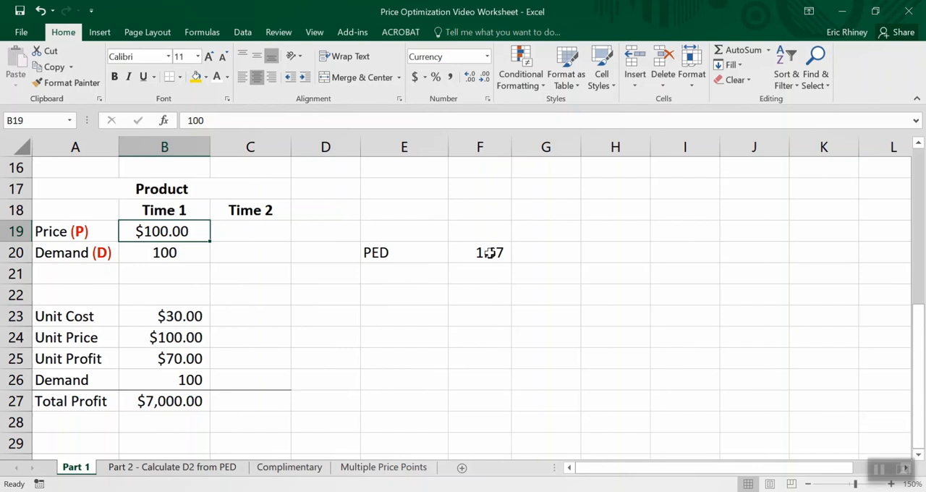
left_click(259, 237)
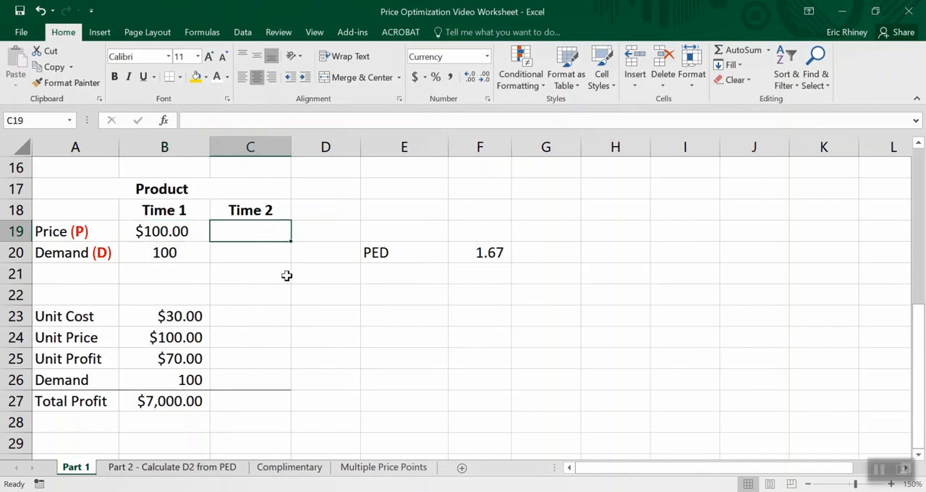
type("=")
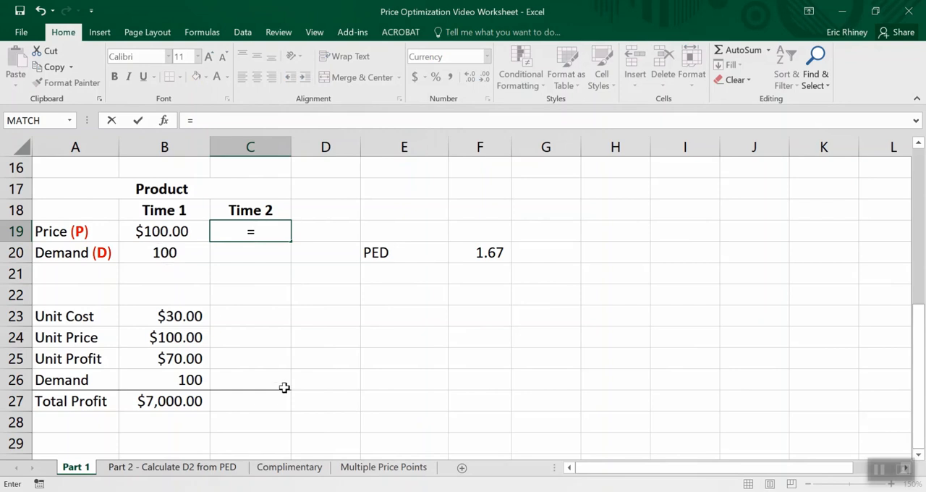
type("(")
left_click(160, 227)
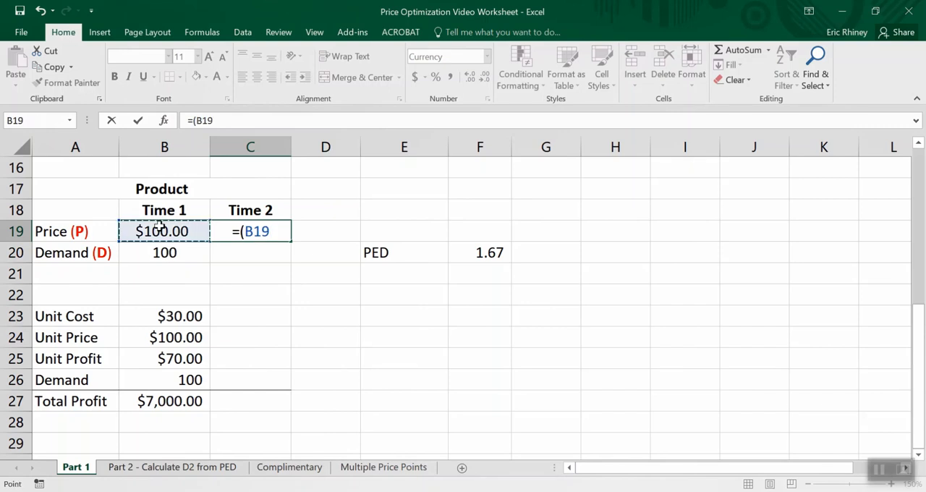
type("*.01")
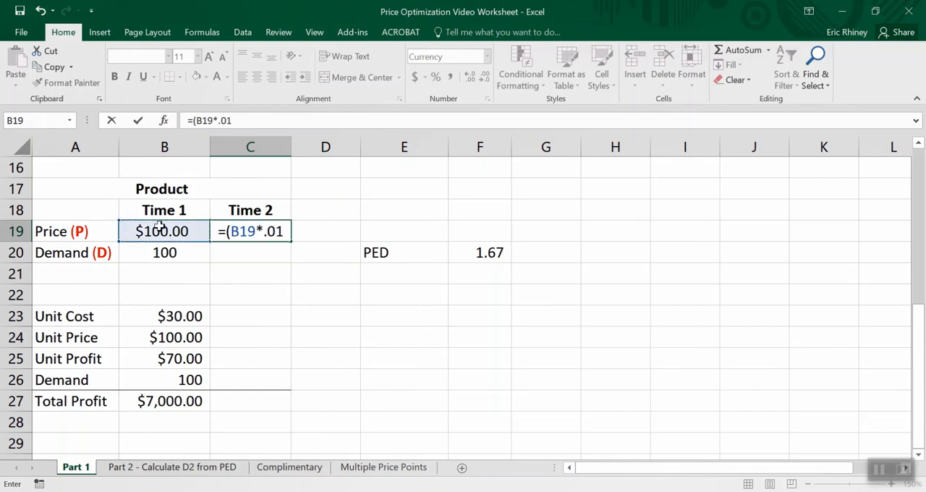
type(")")
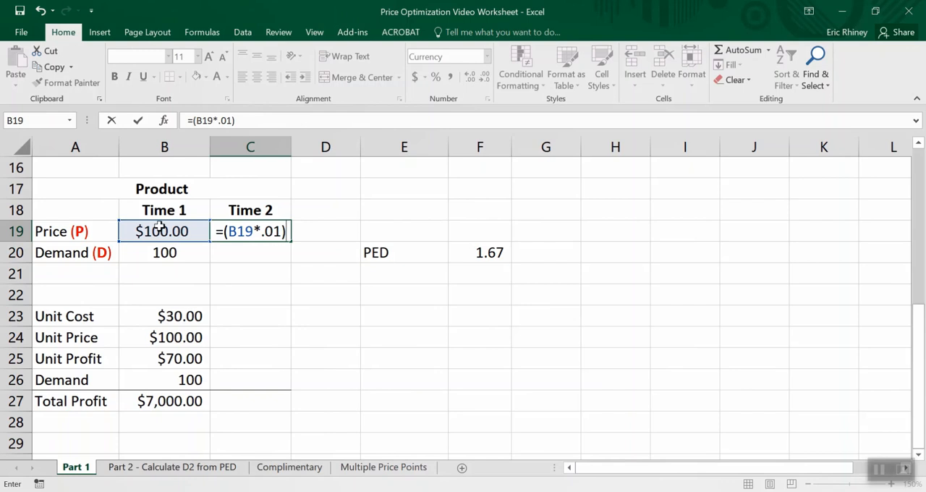
left_click(222, 232)
left_click(189, 235)
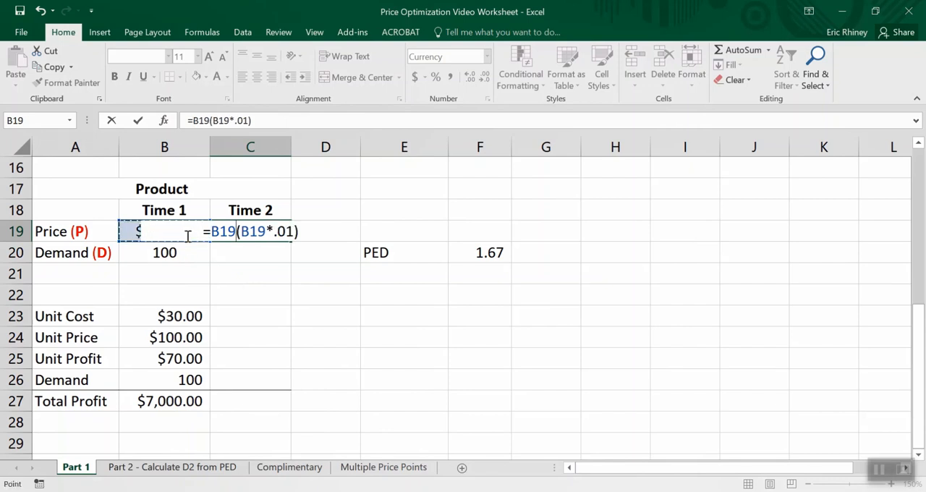
type("+")
key("Return")
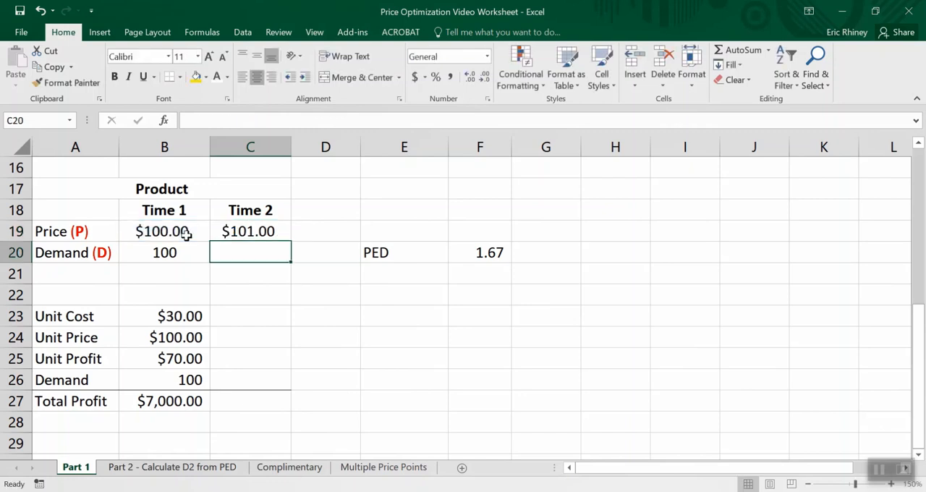
left_click(257, 230)
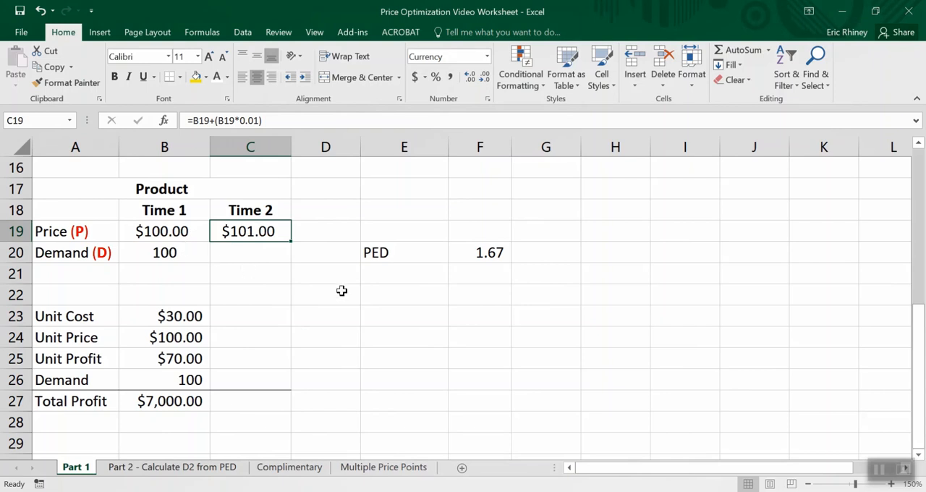
- Move the PED label and its value from E20:F20 to F18:G18
left_click_drag(369, 256, 487, 253)
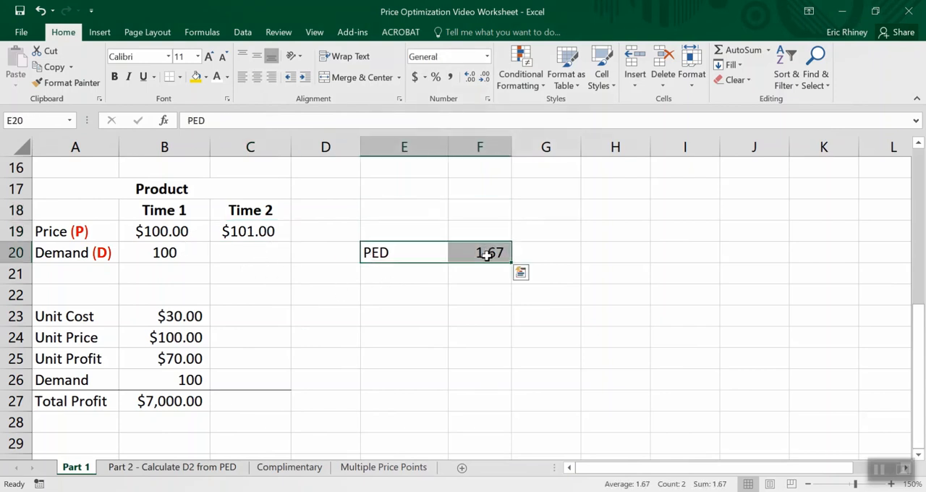
key("ctrl+c")
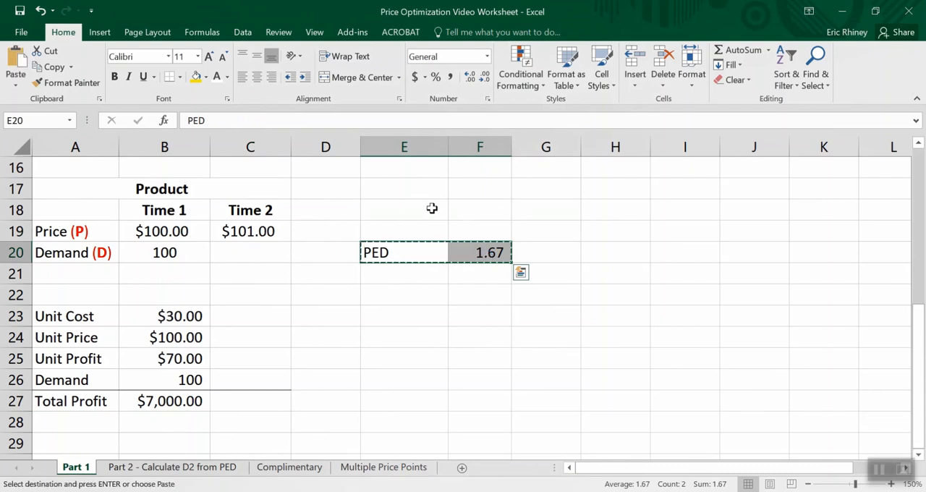
left_click(466, 214)
key("Return")
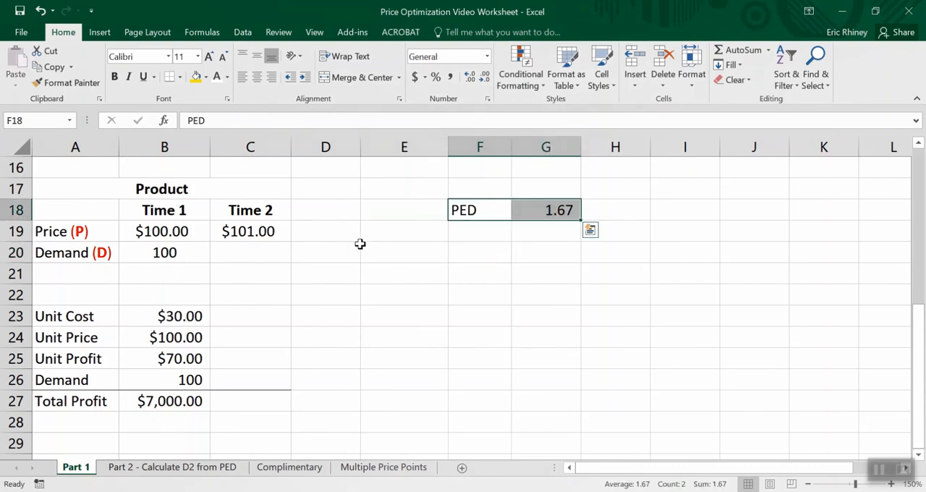
- Enter the demand equation =D2 = (1 - PED/100)*D1 in D20, beside the Demand row
left_click(322, 246)
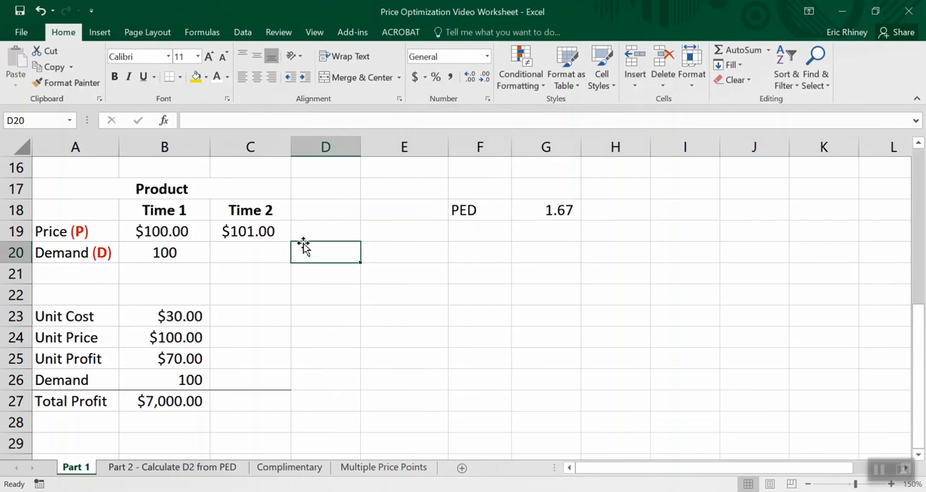
type("=")
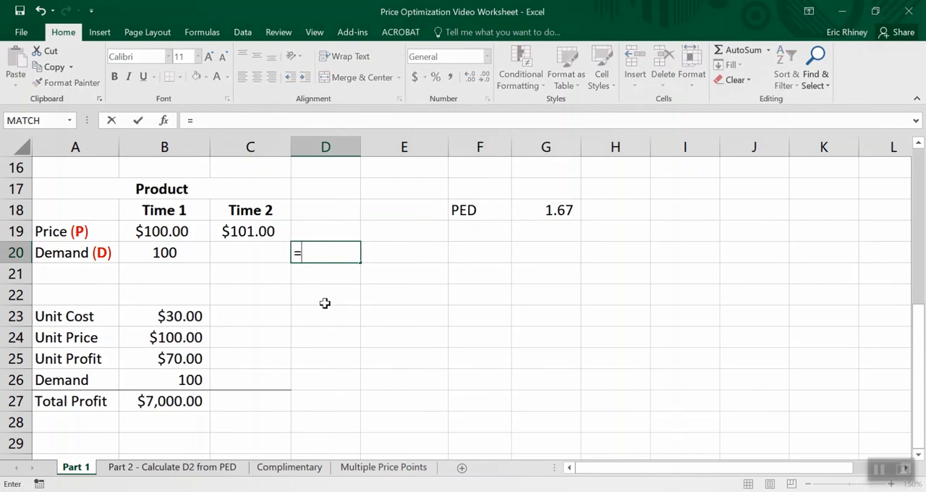
type("D")
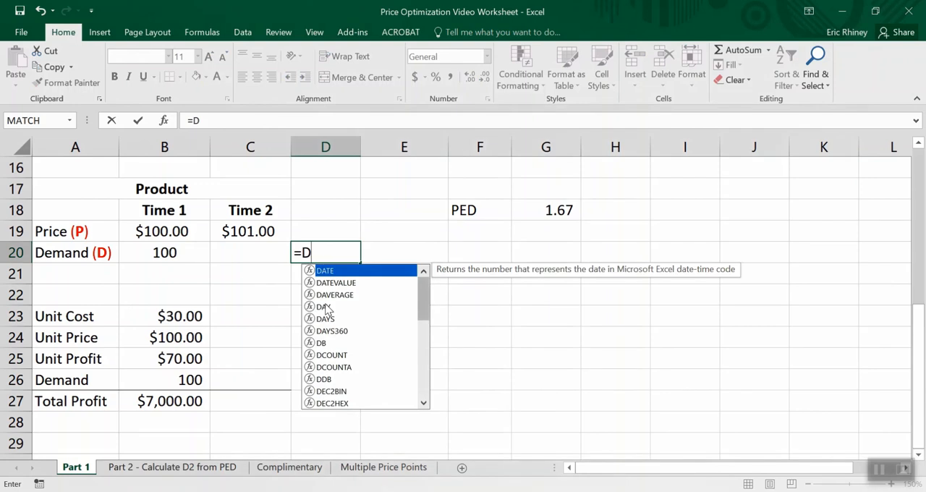
type("2 = 1")
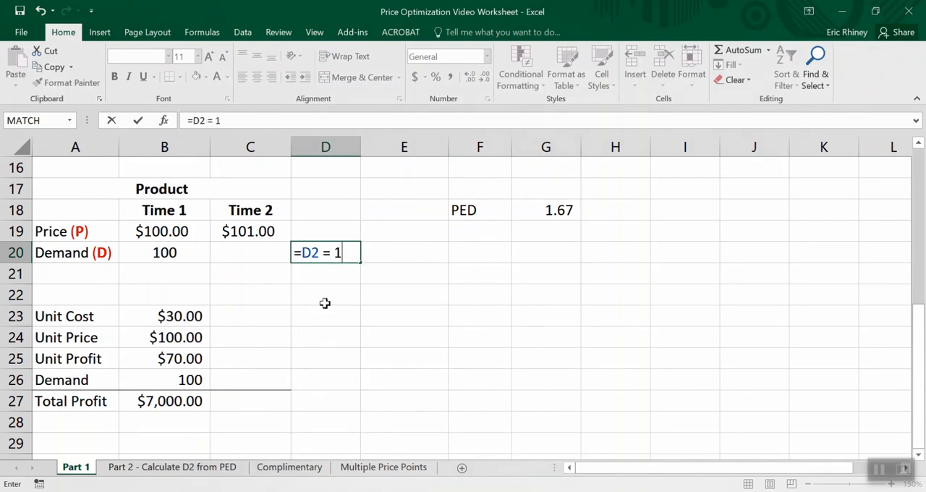
type(" - PED/100")
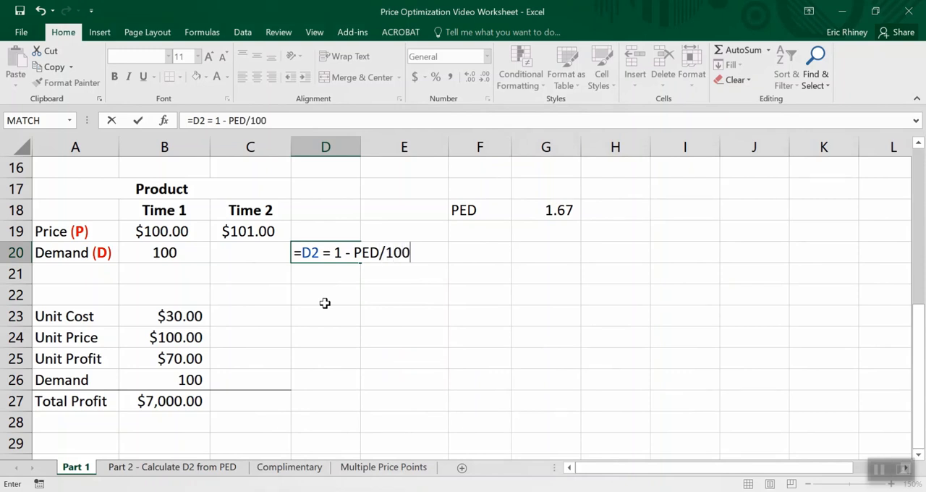
type(")")
left_click(333, 253)
type("(")
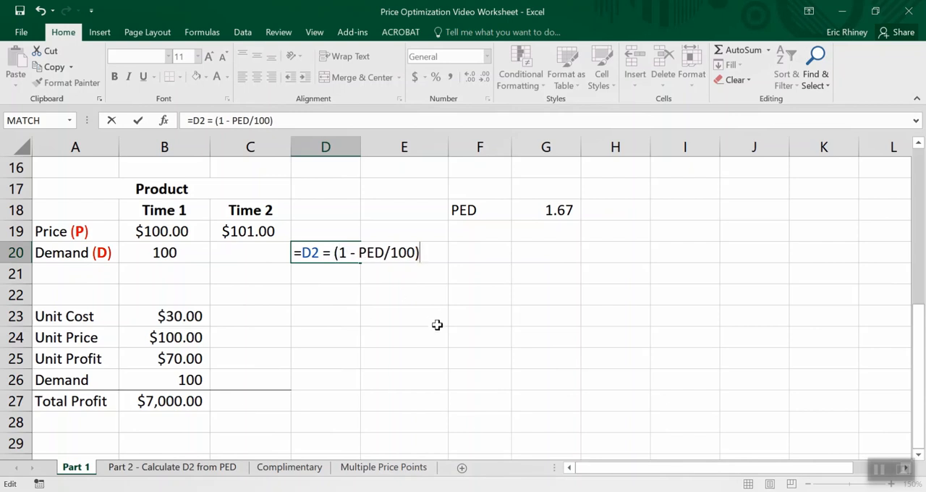
type("*D1")
key("Return")
key("Up")
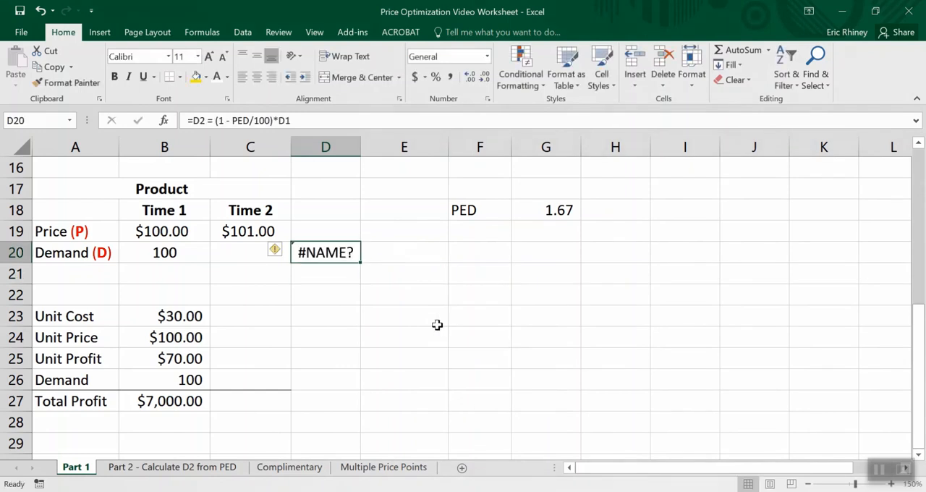
- Edit the D20 equation into a plain text note reading = (1 - PED/100)*D1, without the leading =D2
left_click(188, 121)
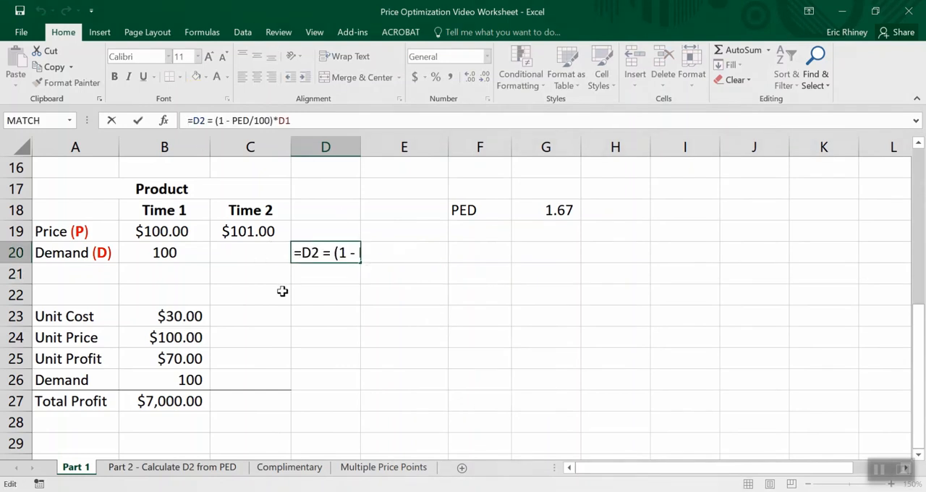
key("shift+Right")
key("shift+Right")
key("shift+Right")
key("Delete")
key("Return")
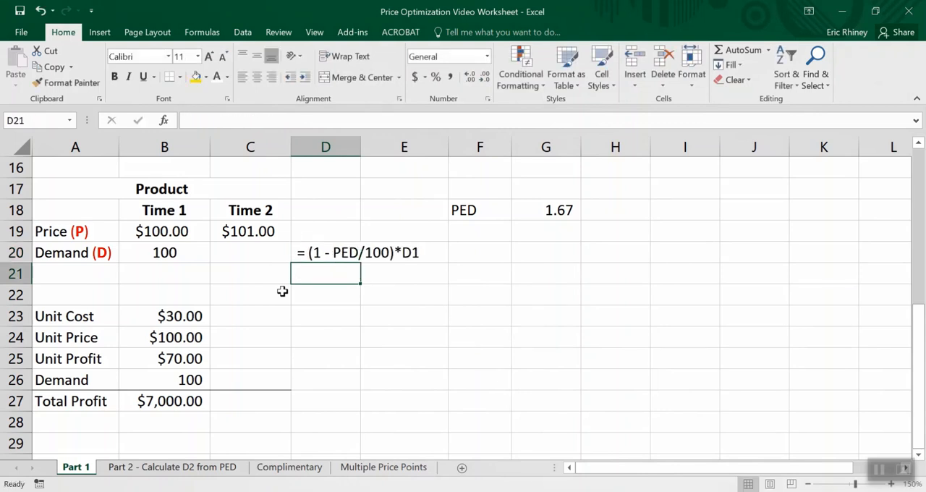
- Enter the Time 2 demand formula in C20 as =B20=(1-G18/100), accepting the suggested typo correction
key("Up")
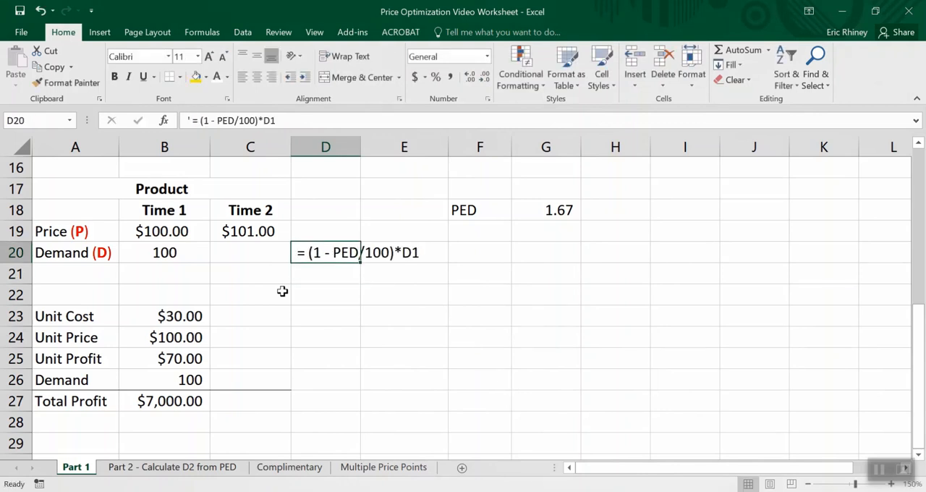
key("Left")
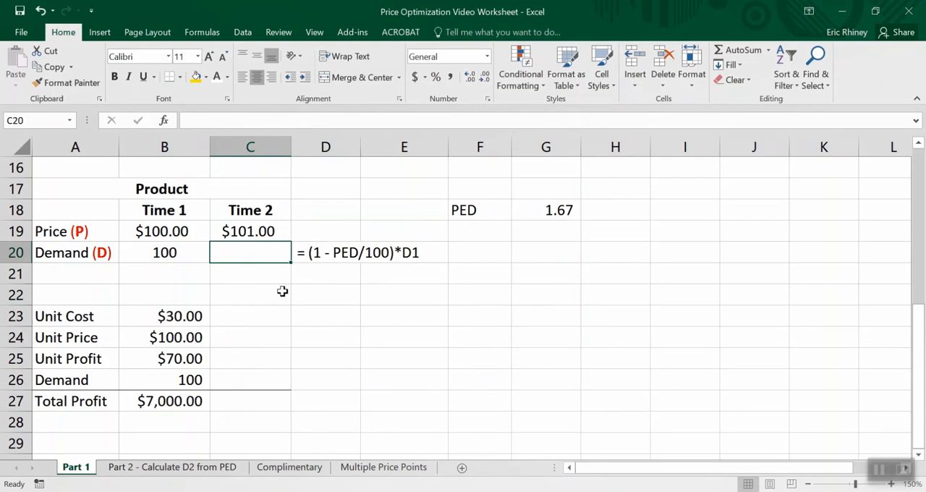
type("= (1")
key("BackSpace")
type("(1-")
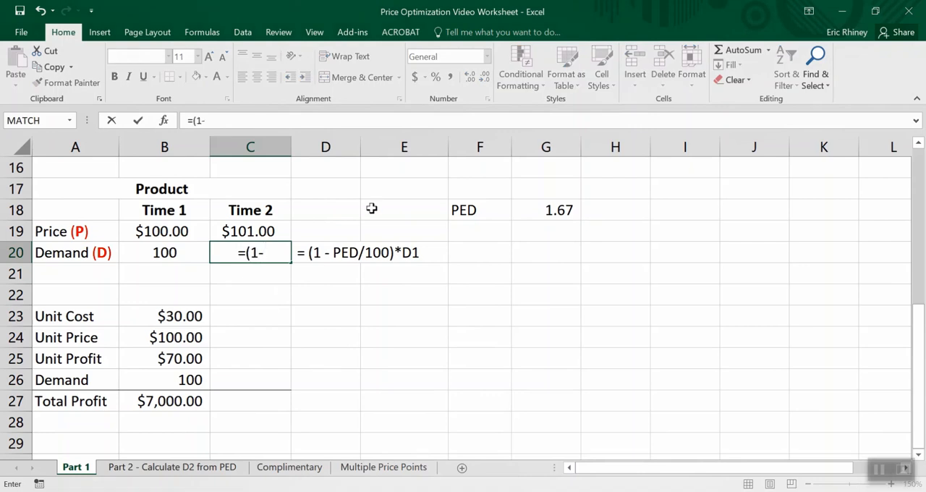
left_click(568, 210)
type("/100")
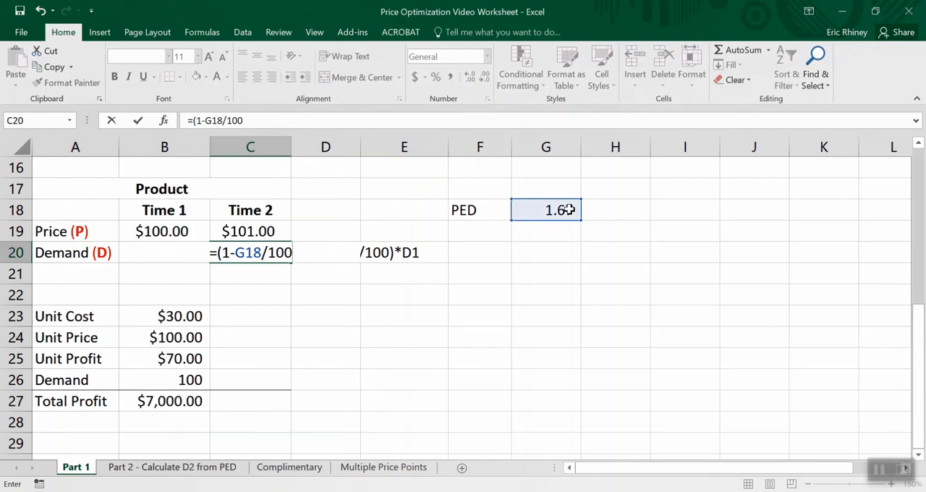
type(")")
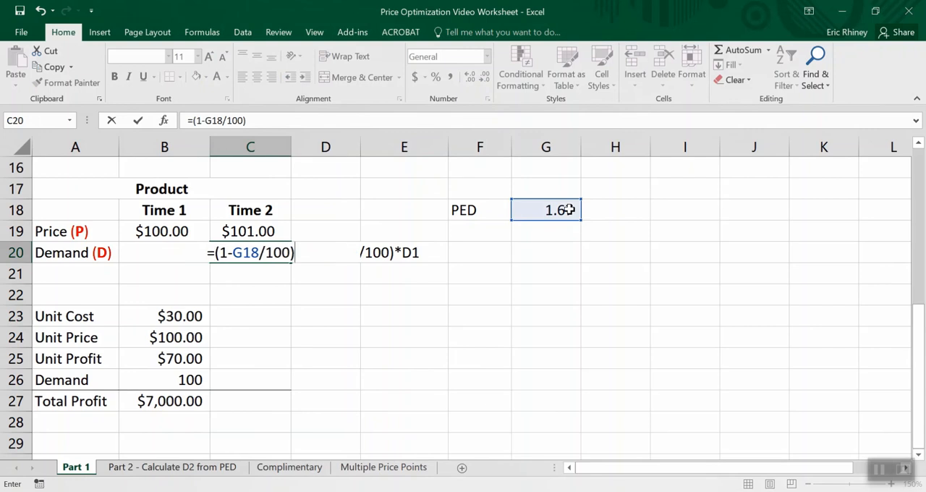
type("*")
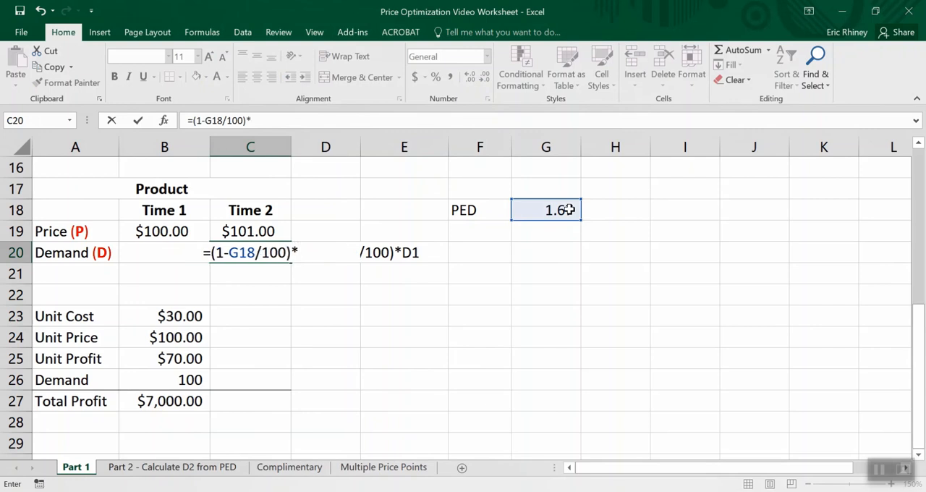
left_click(188, 255)
type("=")
left_click(137, 250)
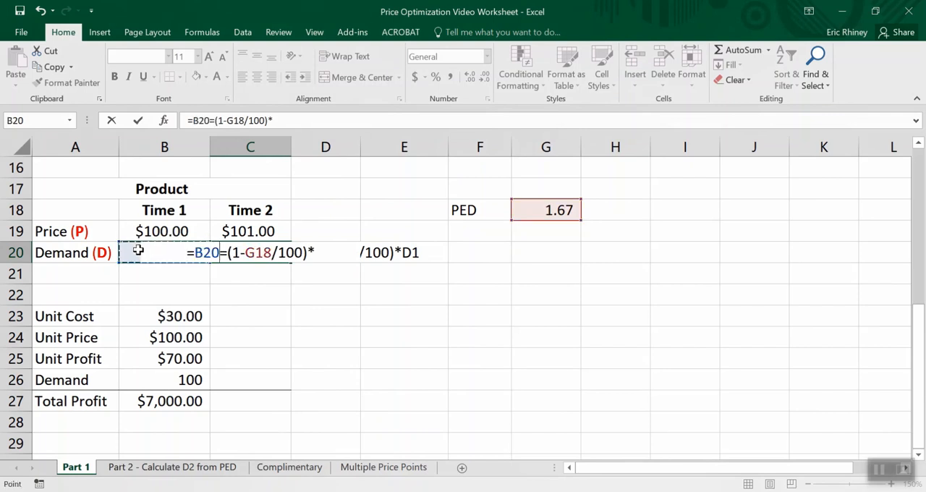
key("Return")
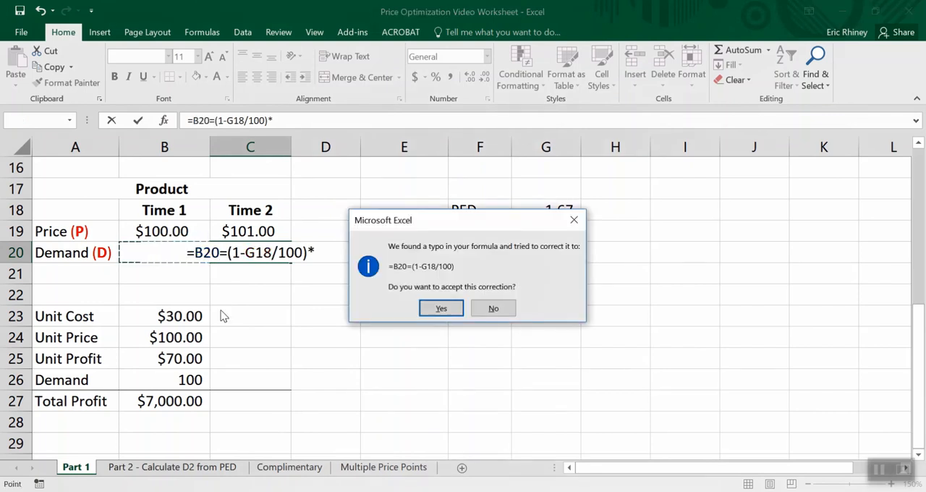
key("Return")
key("Up")
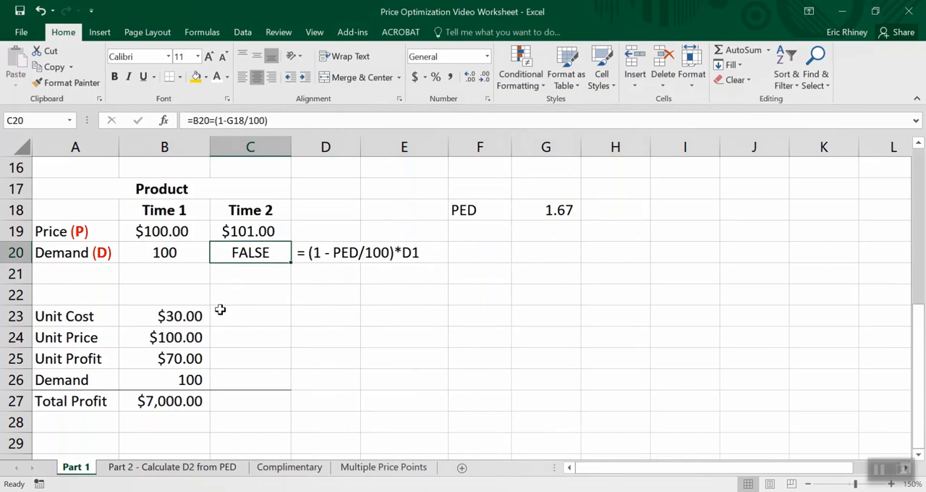
- Correct the Time 2 demand formula in C20 to =(1-G18/100)*B20
left_click(281, 120)
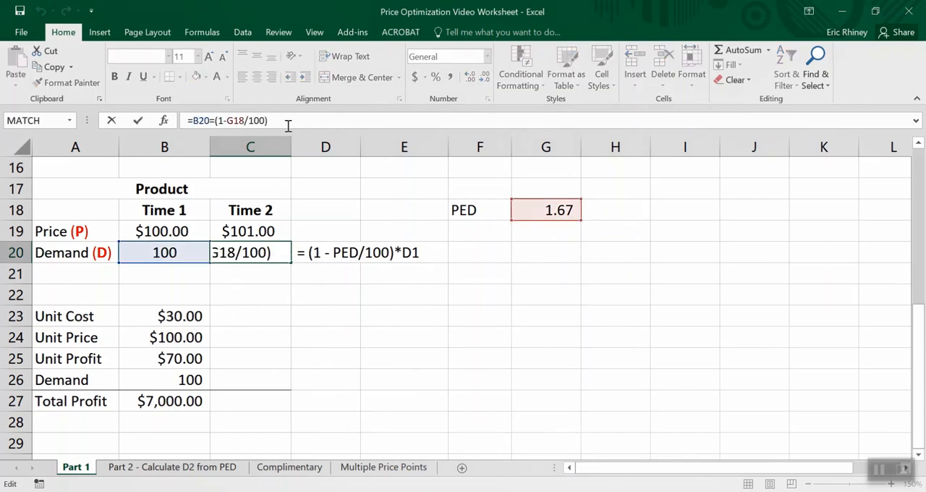
type("*")
left_click(153, 250)
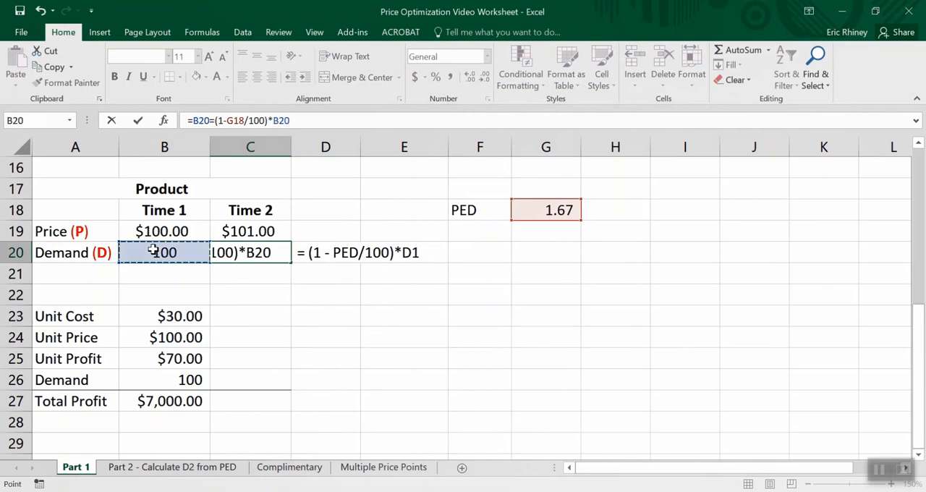
left_click(210, 120)
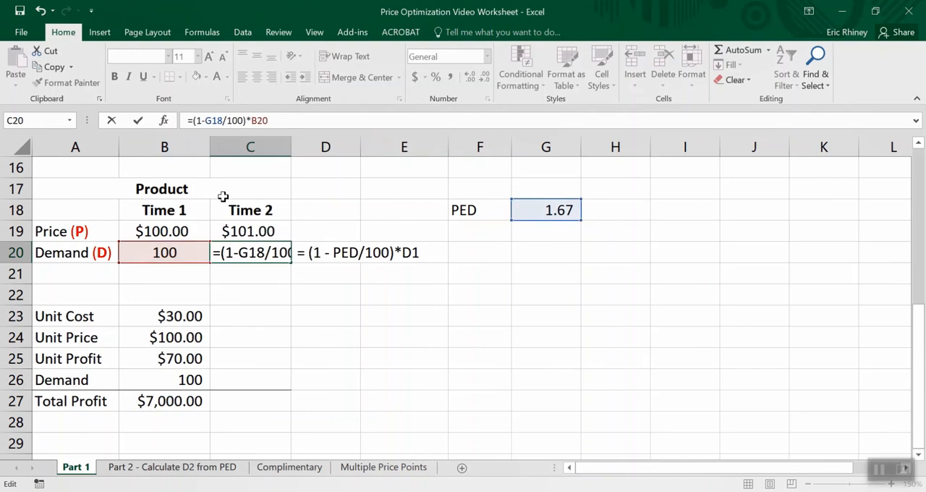
key("Return")
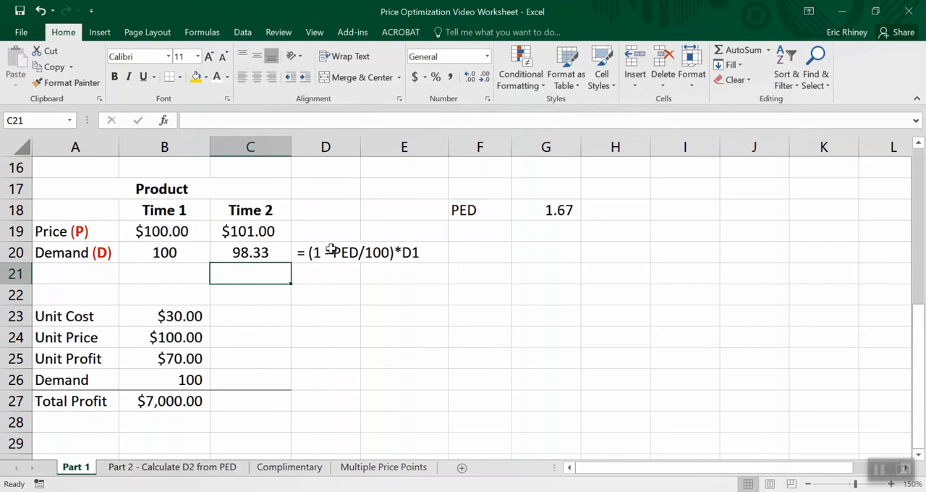
- Change the Time 2 price formula in C19 to a 1% decrease, =B19-(B19*0.01)
left_click(239, 231)
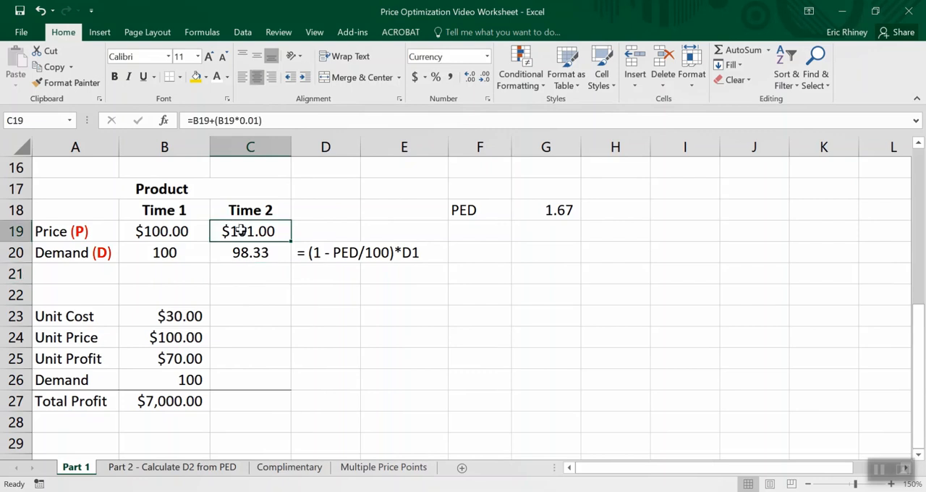
left_click(208, 120)
type("-")
key("Return")
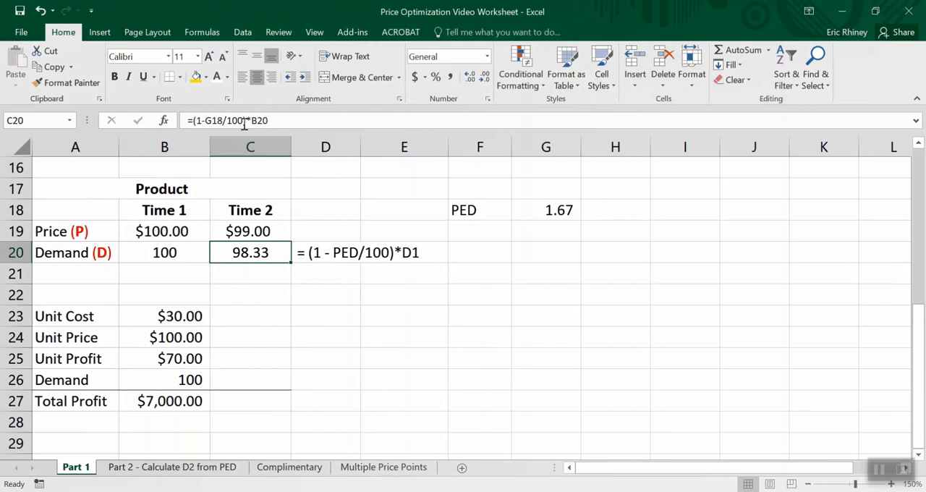
- Change the Time 2 demand formula in C20 to =(1+G18/100)*B20
left_click(204, 120)
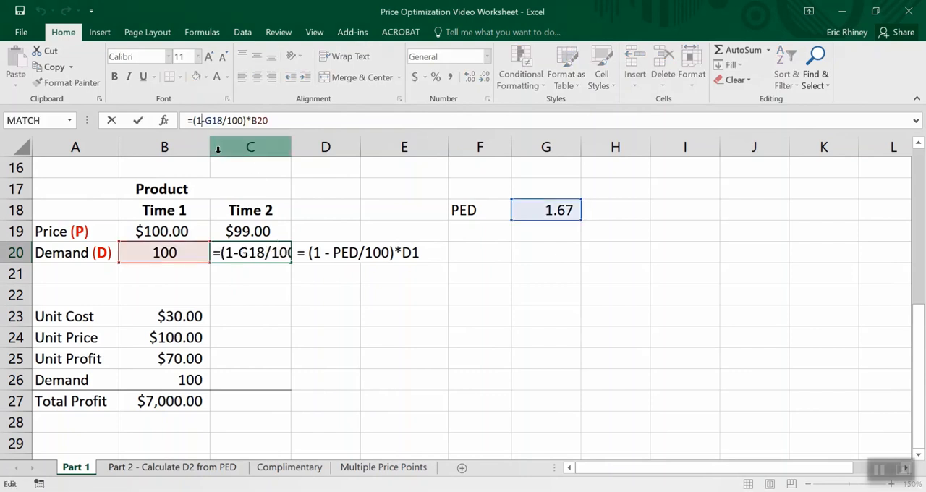
type("+")
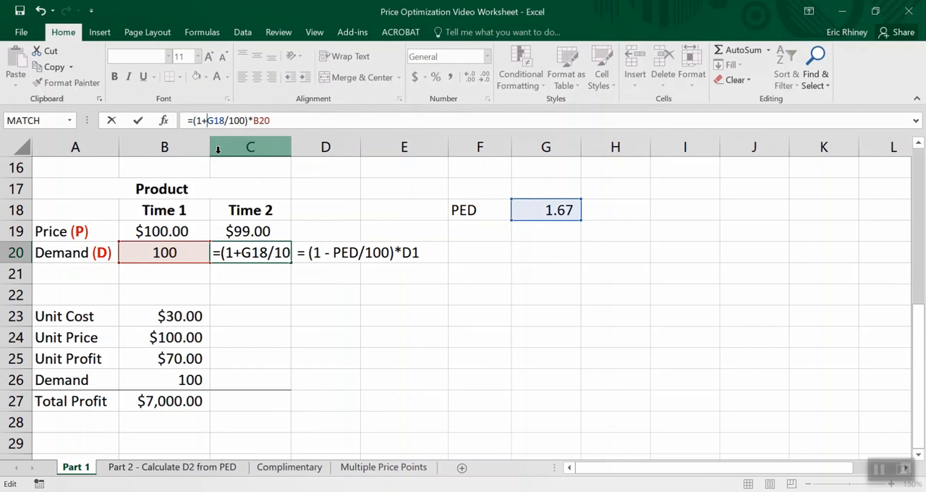
key("Return")
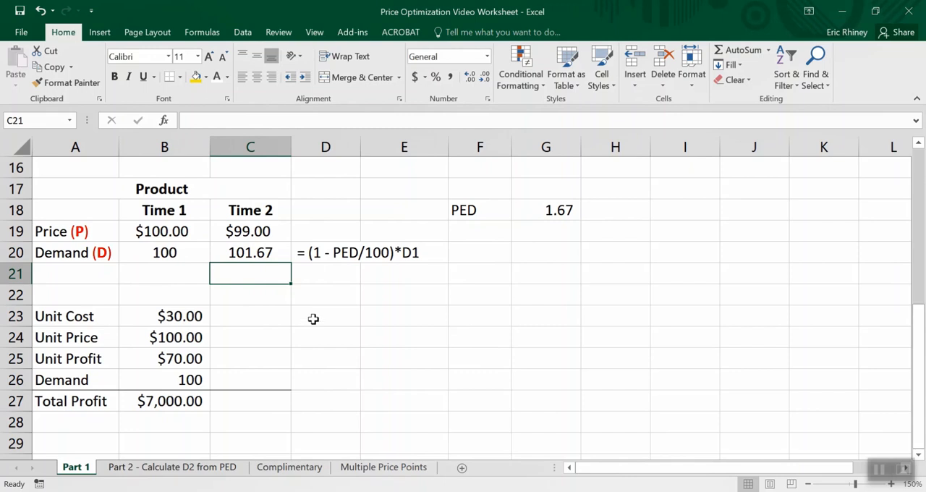
- Compare the original price, demand and PED tables with the copied tables below them
scroll(370, 264, "up", 4)
scroll(369, 264, "up", 1)
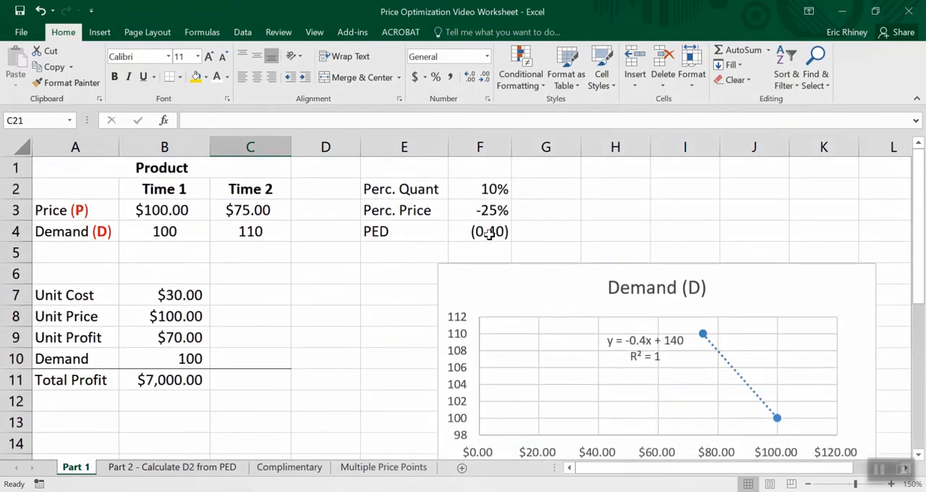
scroll(393, 307, "down", 1)
scroll(368, 243, "up", 1)
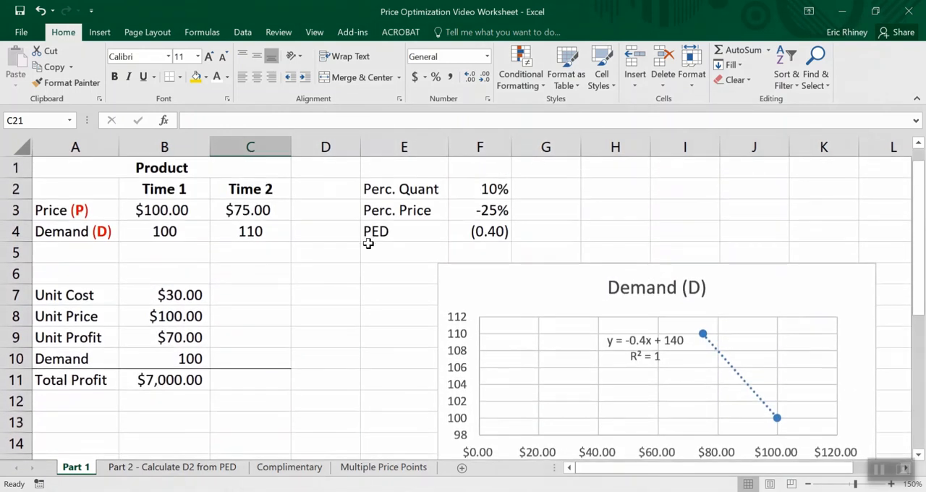
scroll(408, 316, "down", 9)
key("super+d")
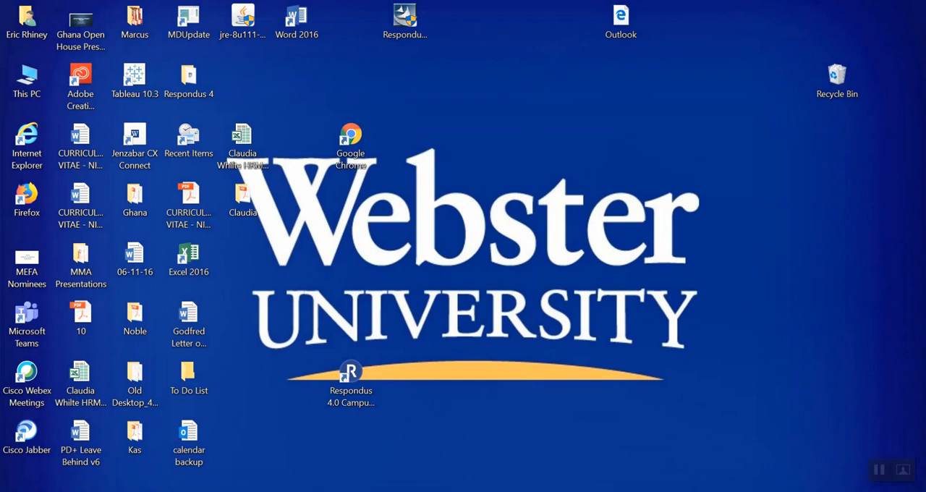
left_click(109, 448)
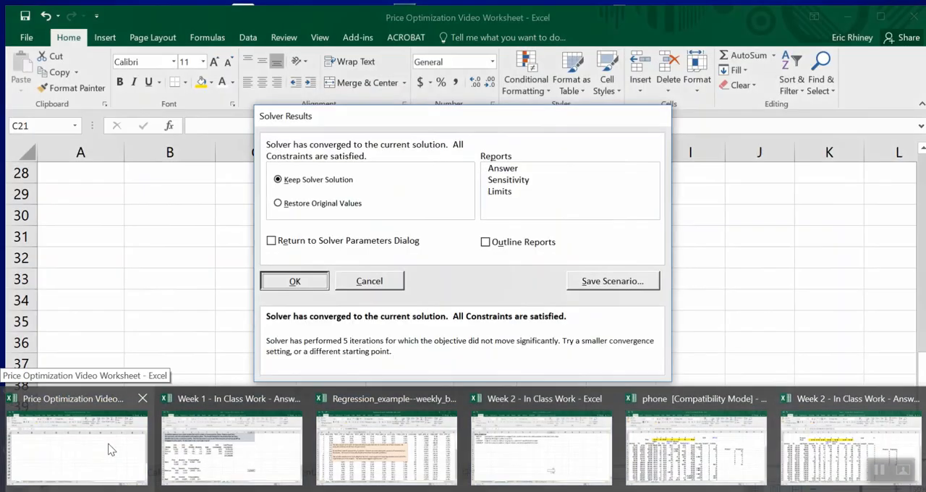
scroll(275, 409, "up", 6)
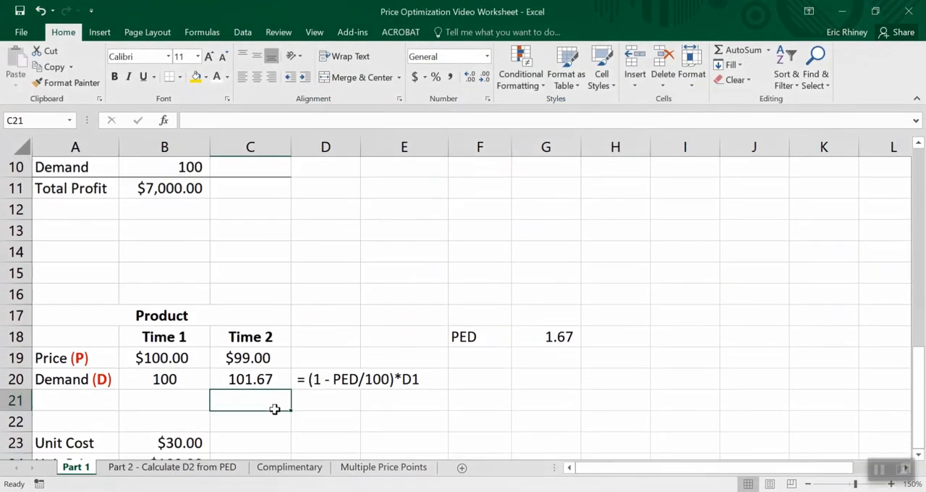
scroll(275, 410, "up", 3)
scroll(275, 410, "down", 4)
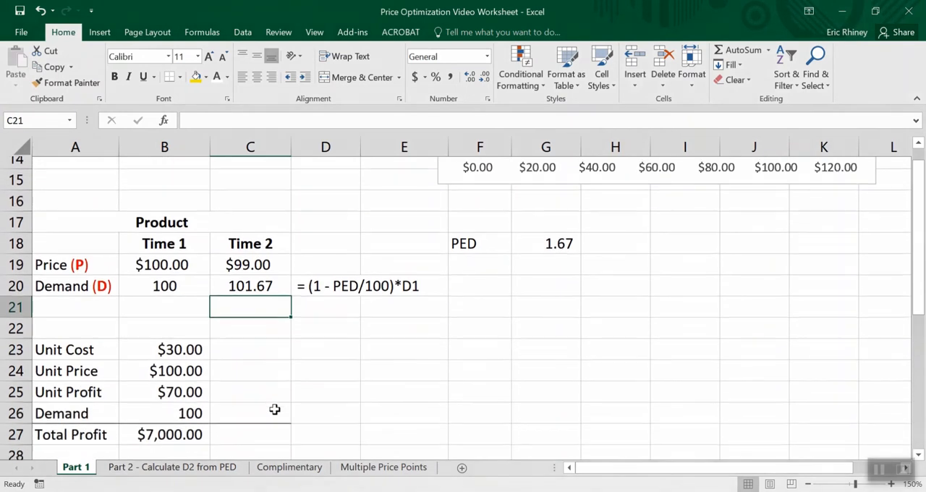
scroll(275, 410, "down", 1)
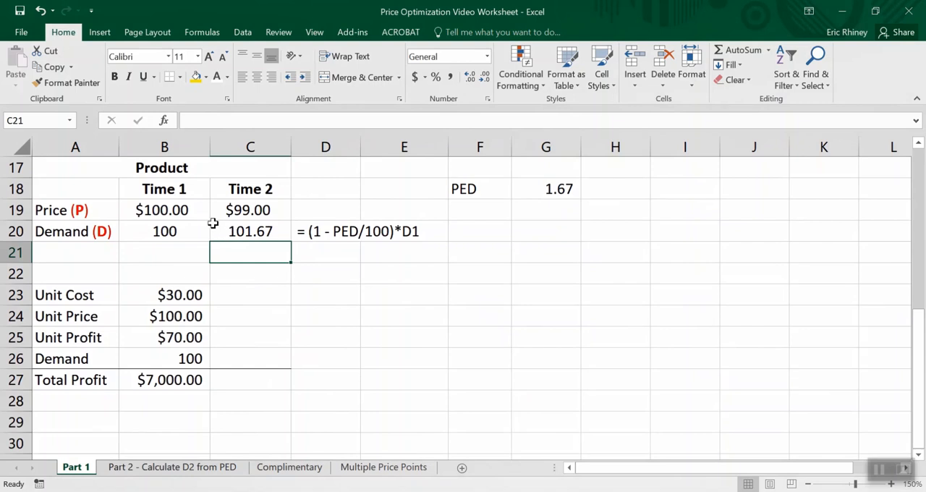
scroll(296, 283, "up", 5)
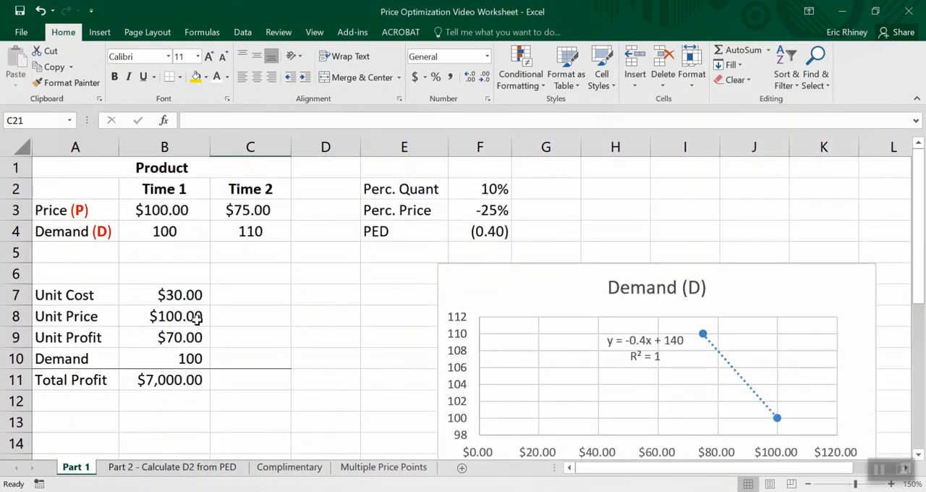
scroll(350, 364, "down", 5)
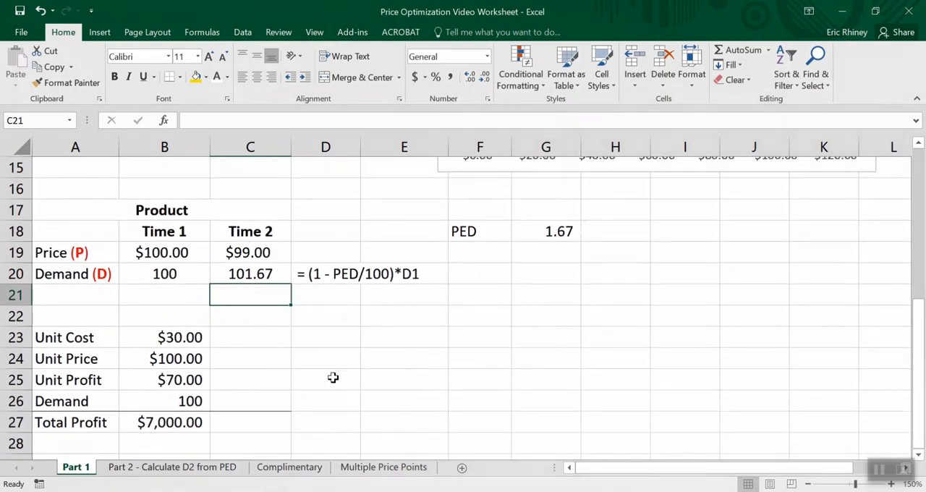
- Check the copied table's Demand formula in B26 against the trendline equation on the Demand (D) chart
left_click(191, 402)
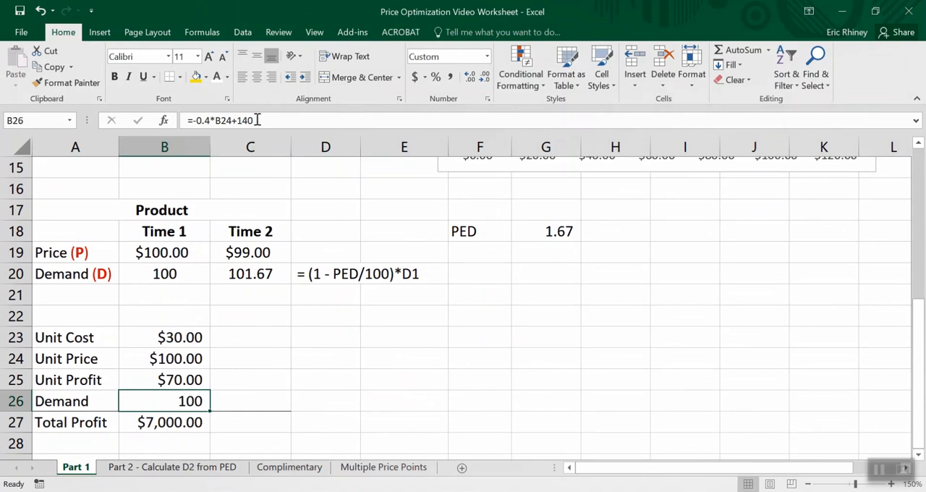
scroll(278, 185, "up", 5)
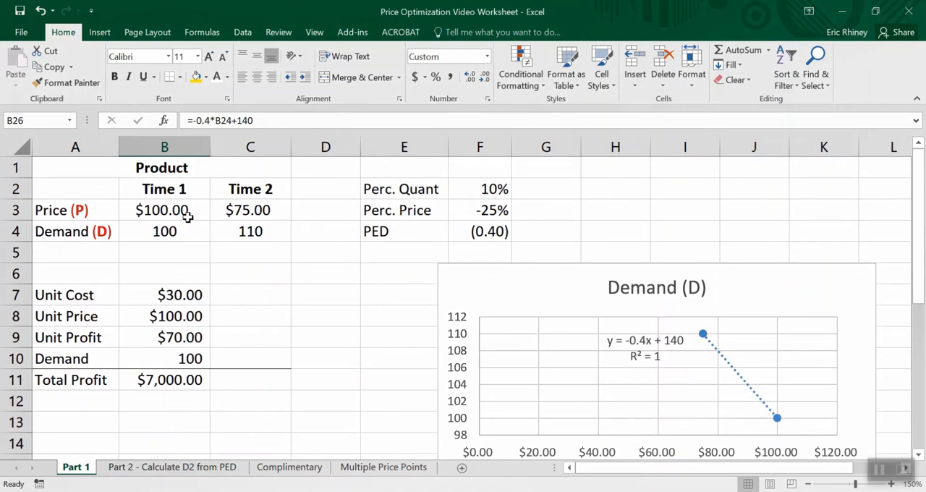
scroll(319, 415, "down", 5)
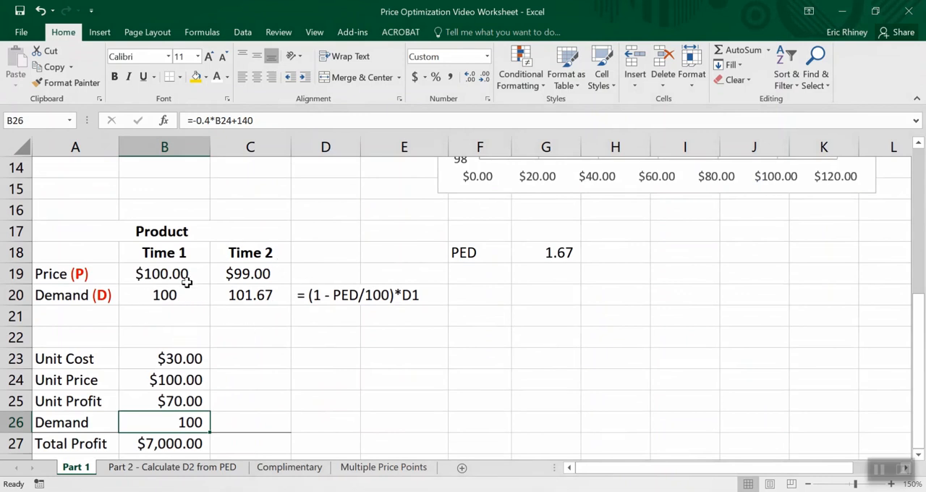
scroll(281, 359, "down", 1)
scroll(539, 338, "up", 4)
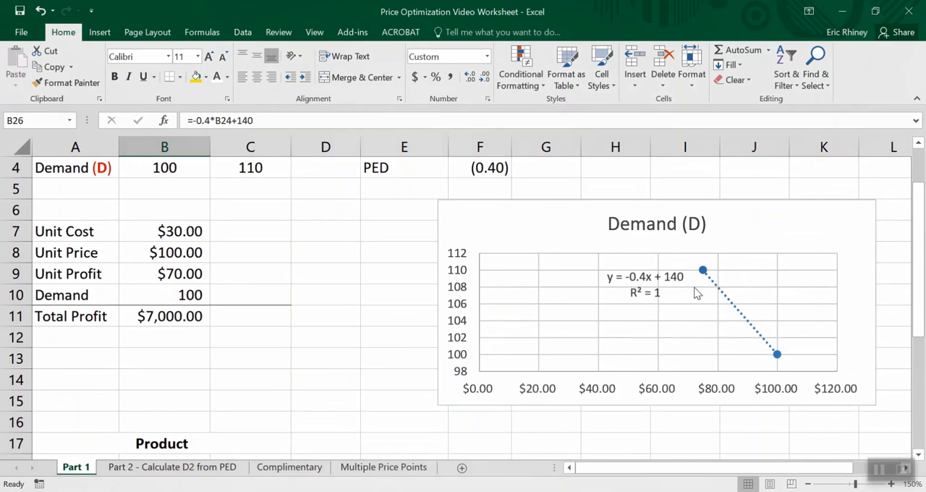
left_click(628, 282)
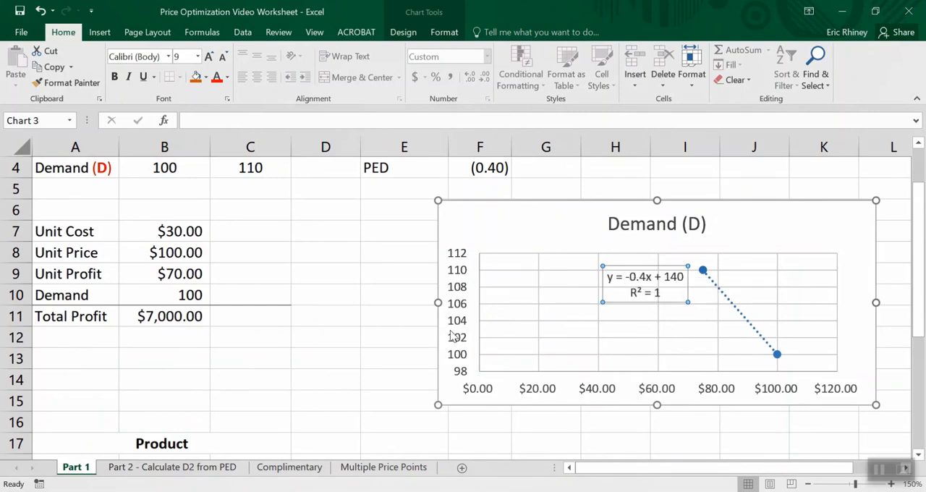
scroll(452, 384, "down", 4)
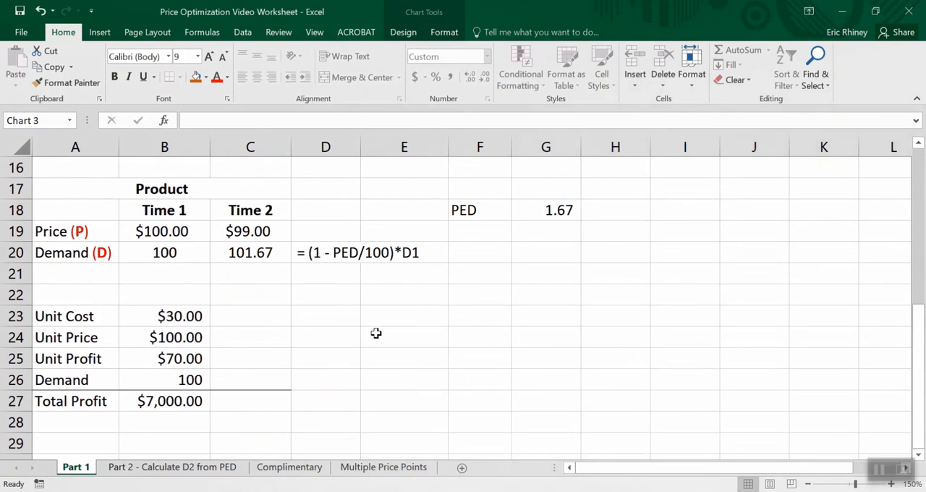
- Enter the labels Slope: in E22 and Intercept: in E23
left_click(411, 299)
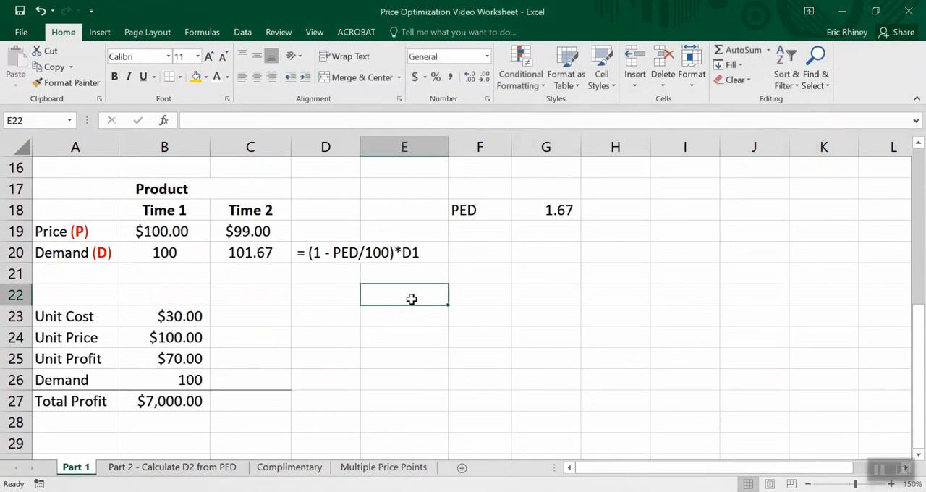
type("Slo")
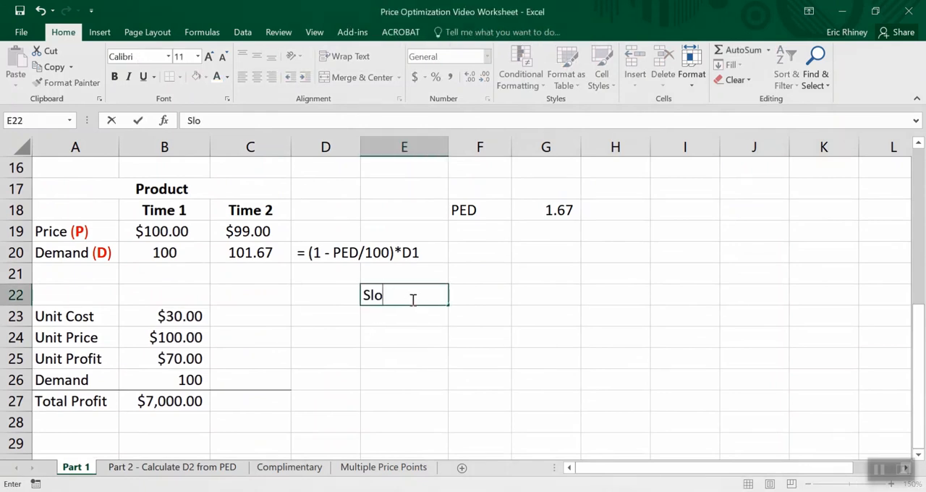
type("pe:")
key("Return")
type("Intercept")
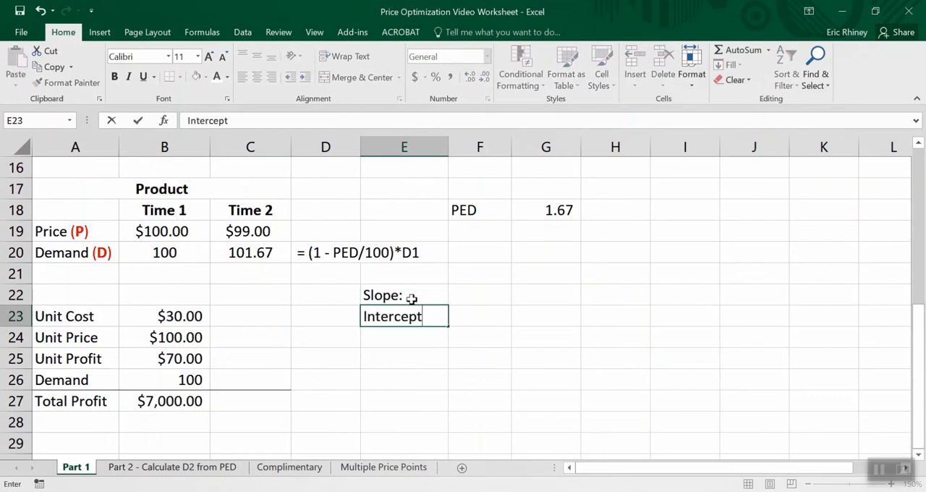
type(":")
- Calculate the slope in F22 with =slope(B20:C20,B19:C19), using demand as known ys and price as known xs
left_click(464, 293)
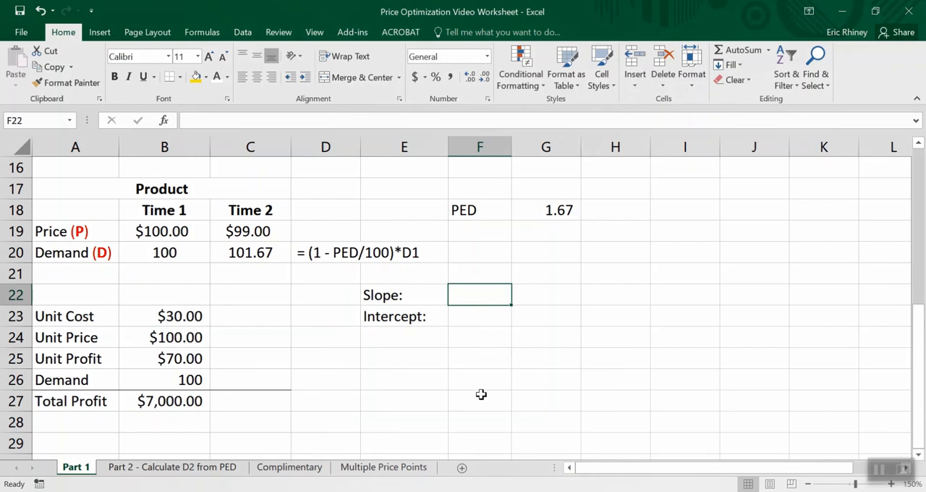
type("=slope")
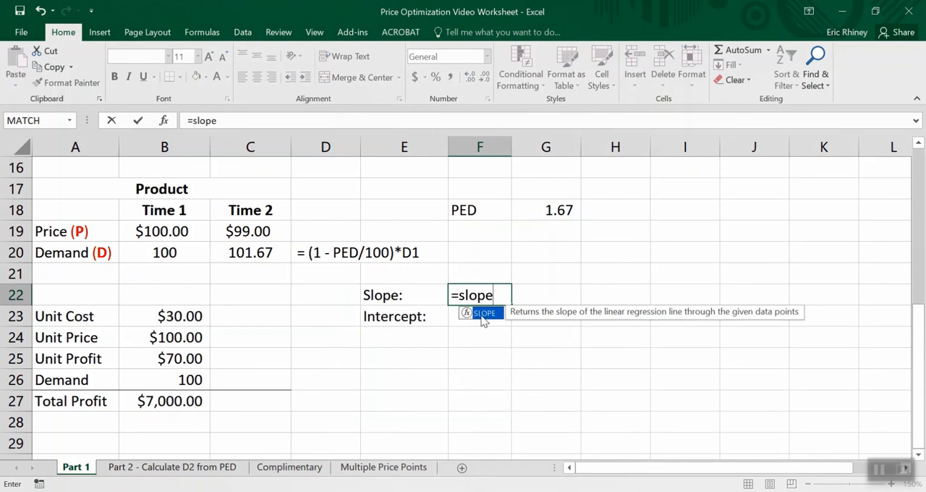
type("(")
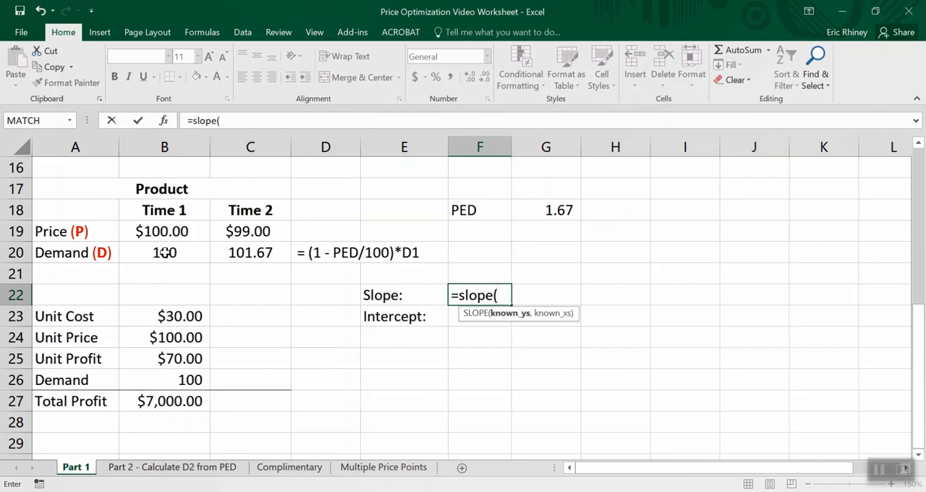
left_click_drag(161, 252, 239, 253)
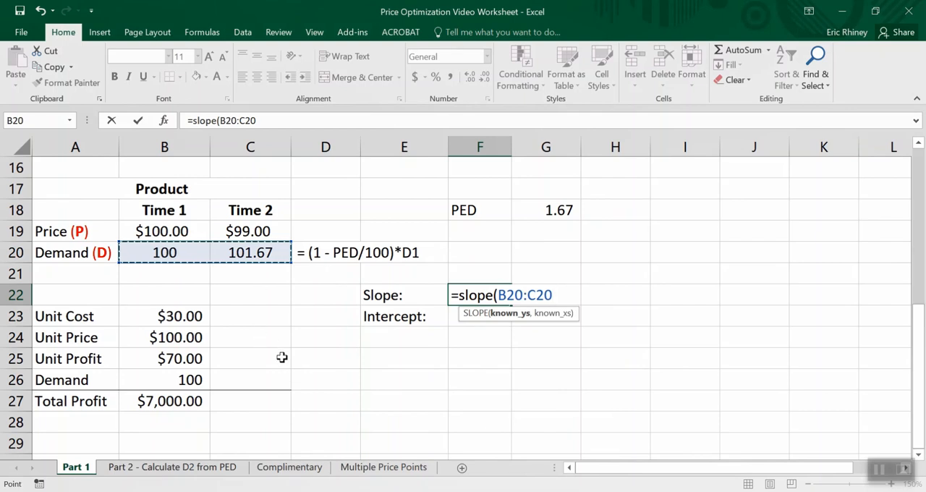
key("BackSpace")
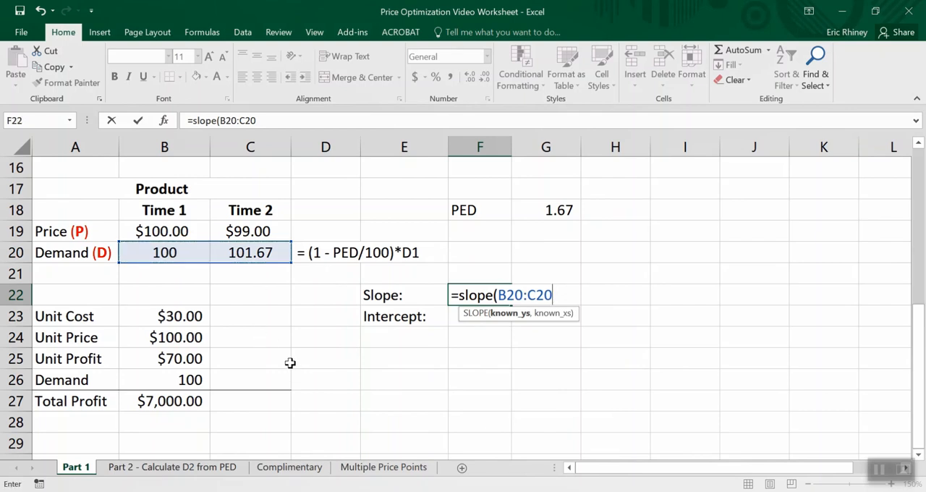
type(",")
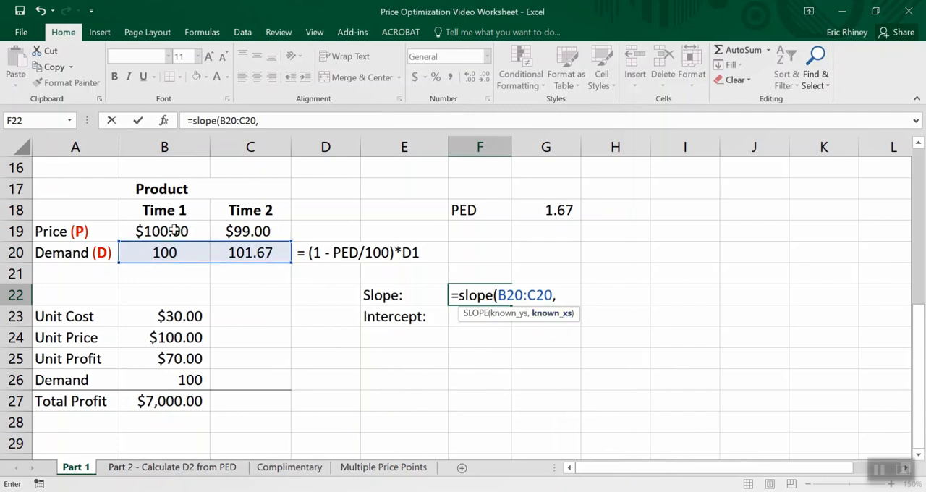
left_click_drag(158, 230, 243, 228)
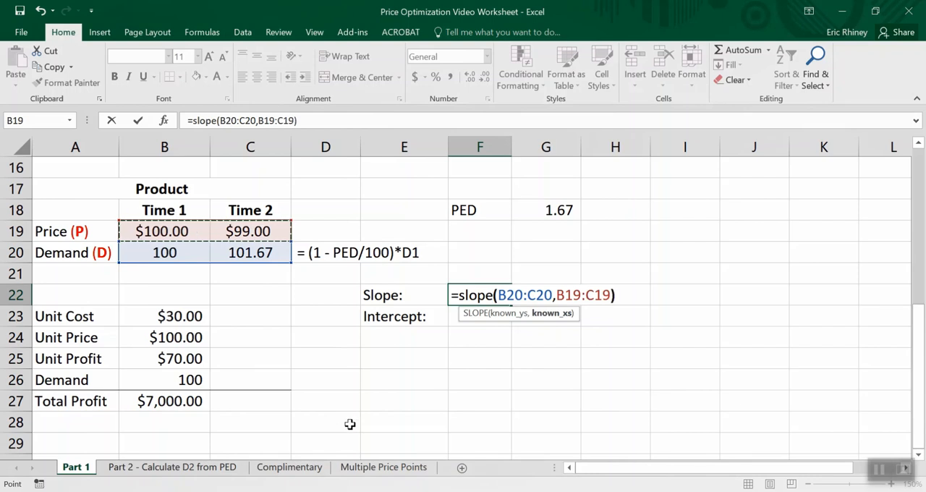
key("Return")
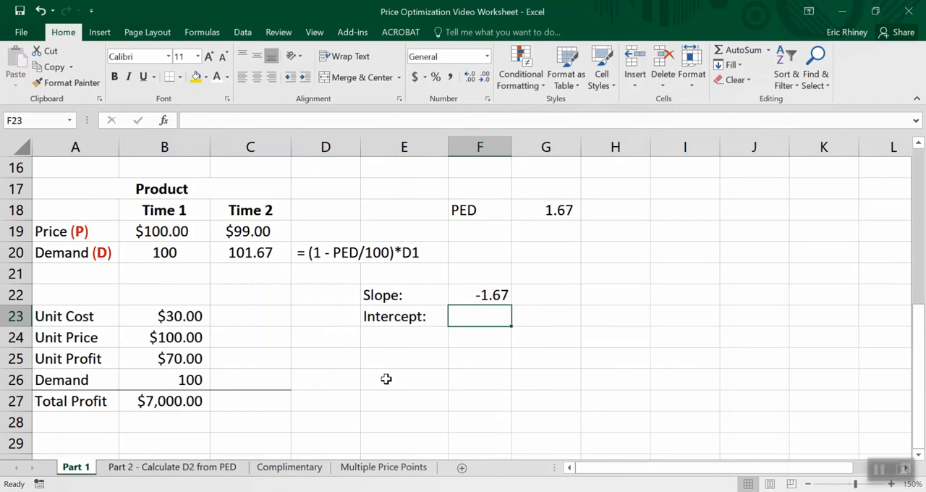
- Calculate the intercept in F23 with =intercept(B20:C20,B19:C19), using demand as known ys and price as known xs
type("=")
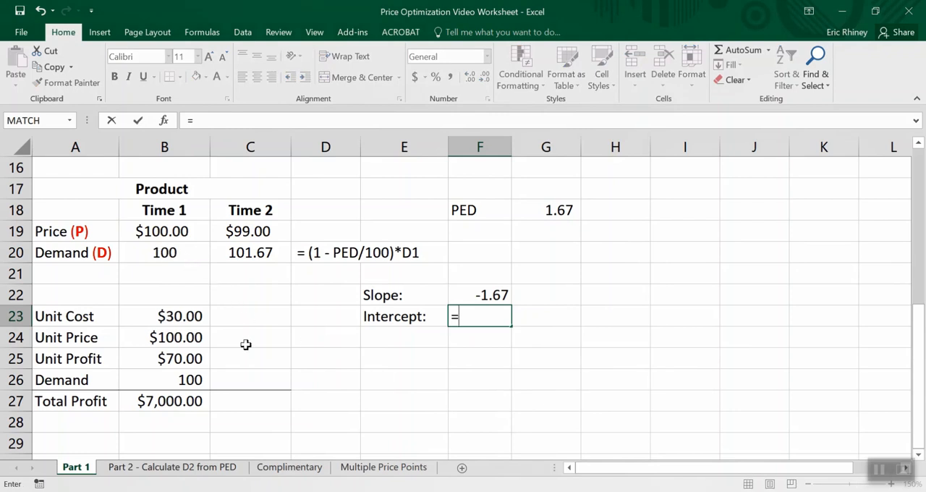
type("intercept")
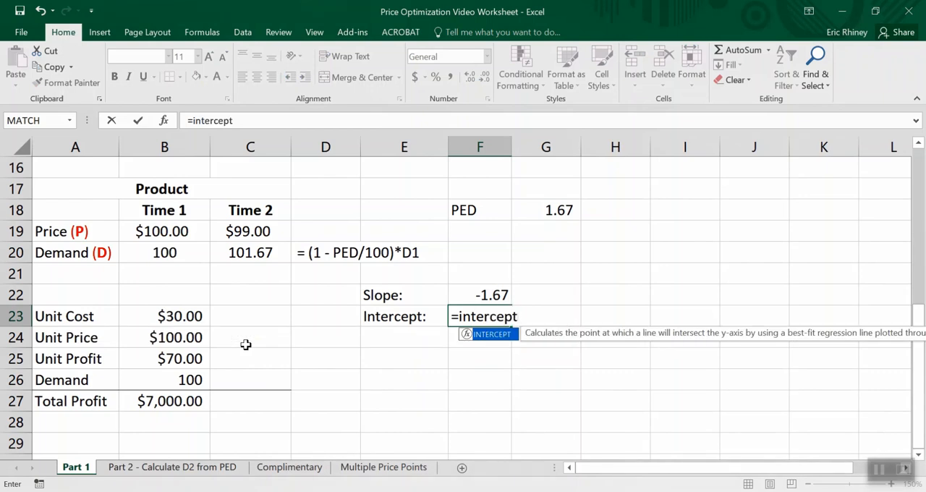
type("(")
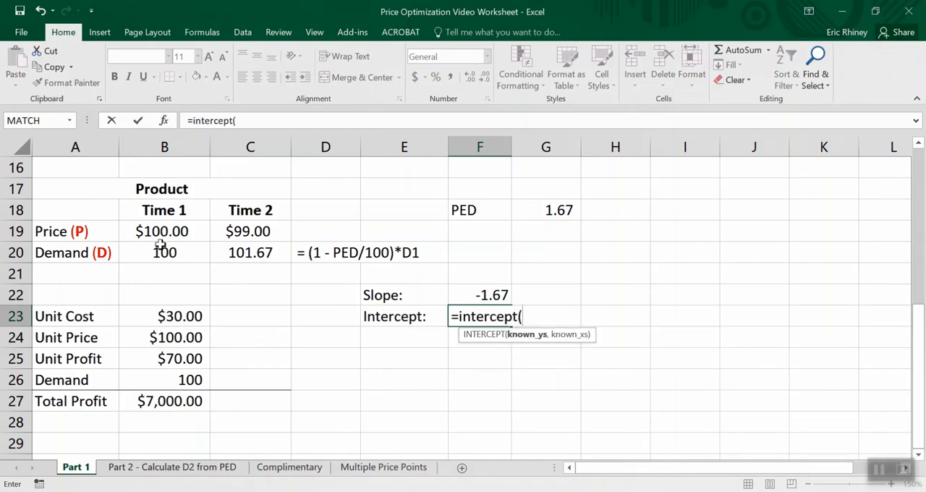
left_click_drag(160, 248, 239, 258)
type(",")
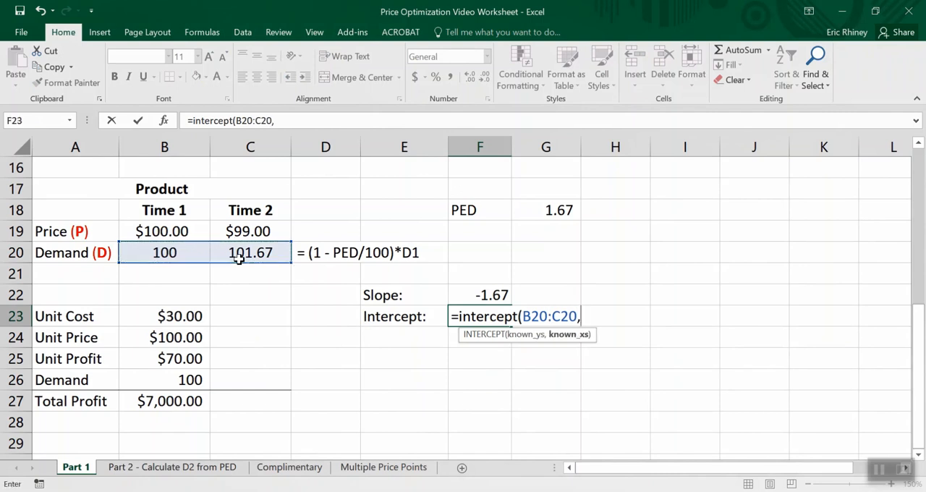
left_click_drag(165, 225, 243, 230)
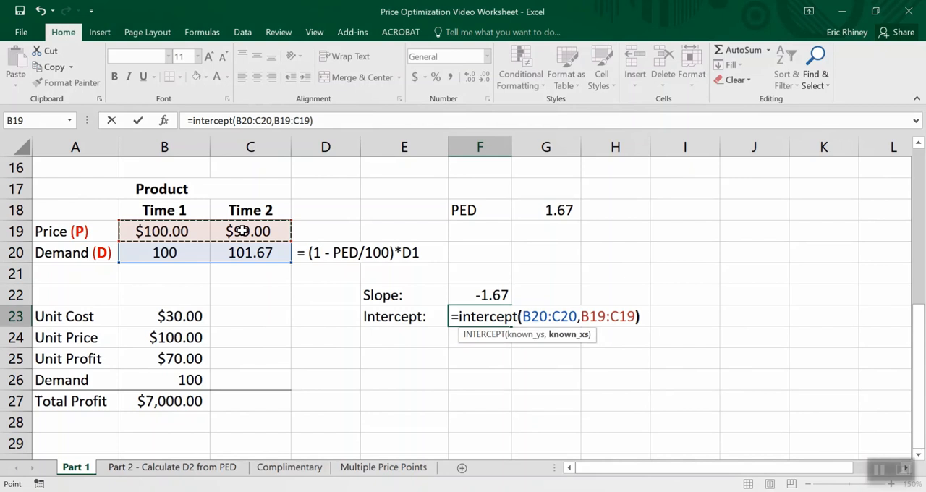
key("Return")
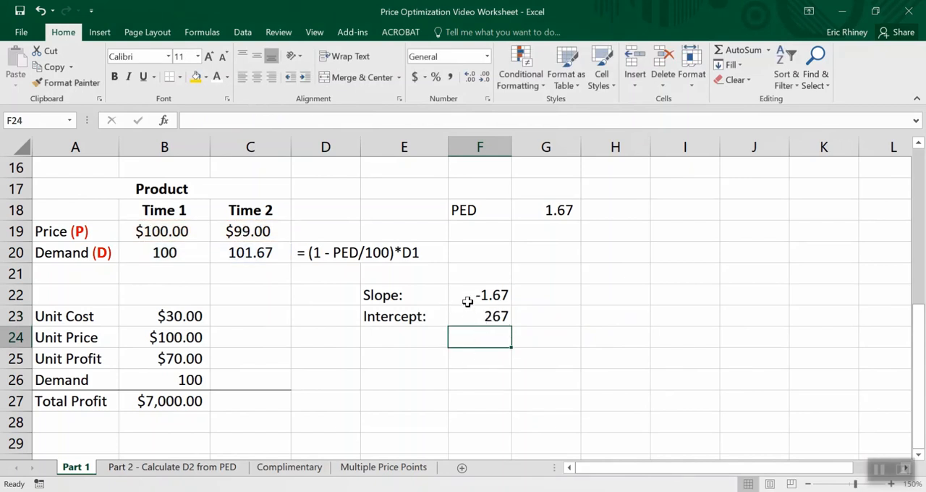
- Change the Demand formula in B26 to take its slope from F22 and its intercept from F23, keeping B24 as the price
left_click(190, 381)
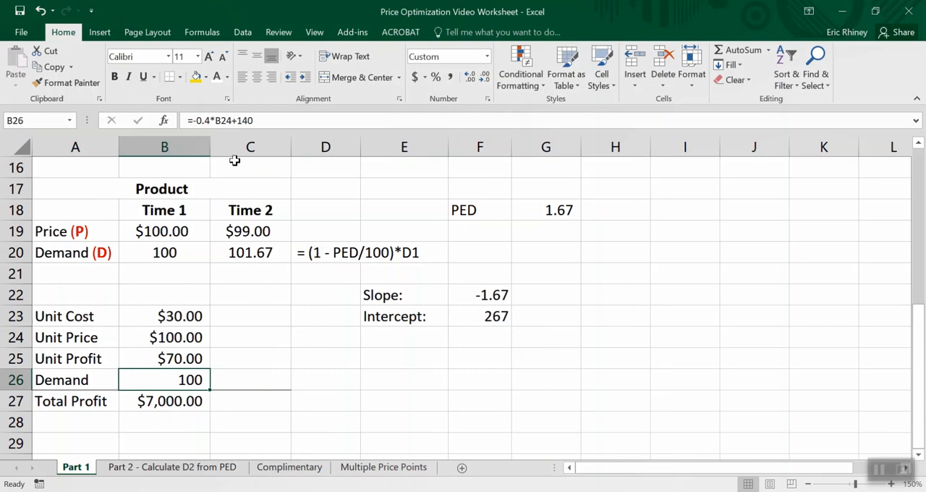
left_click(238, 121)
left_click_drag(239, 121, 262, 121)
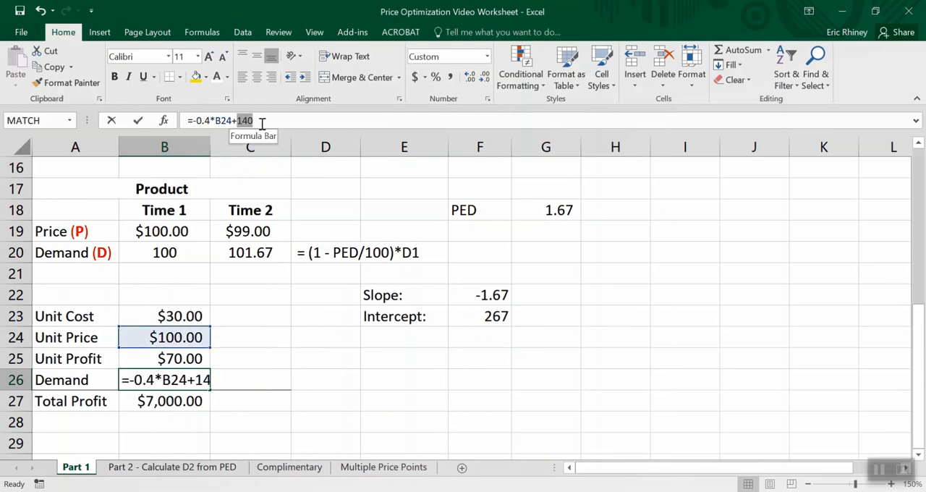
left_click(471, 317)
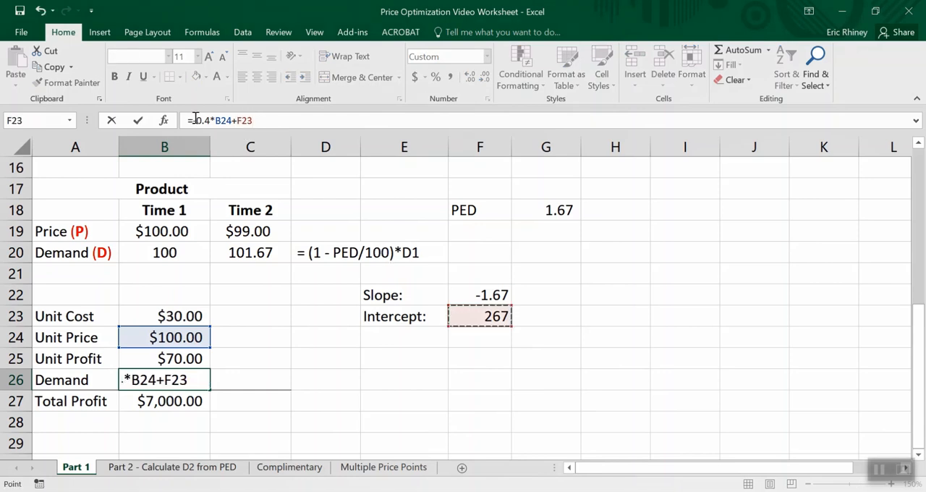
left_click_drag(196, 120, 209, 120)
left_click(478, 295)
key("Return")
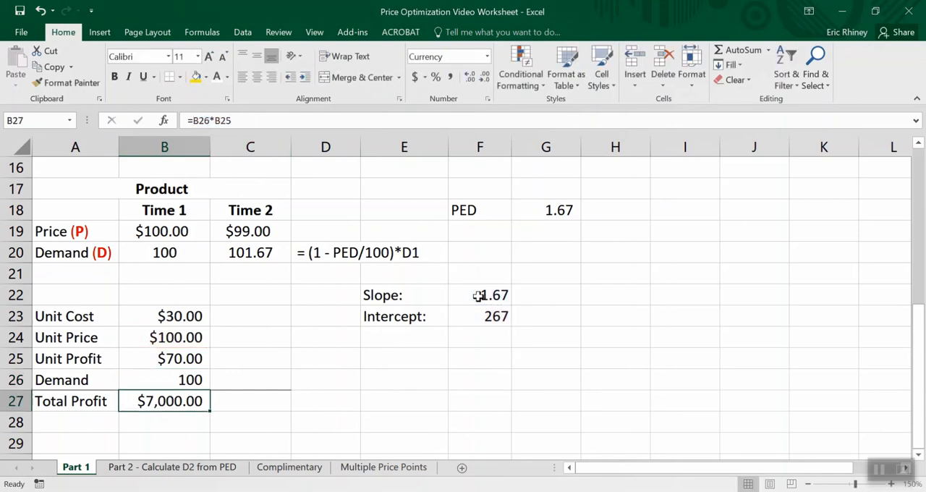
- Set the Unit Price in B24 to 99 to test the new demand formula
left_click(189, 341)
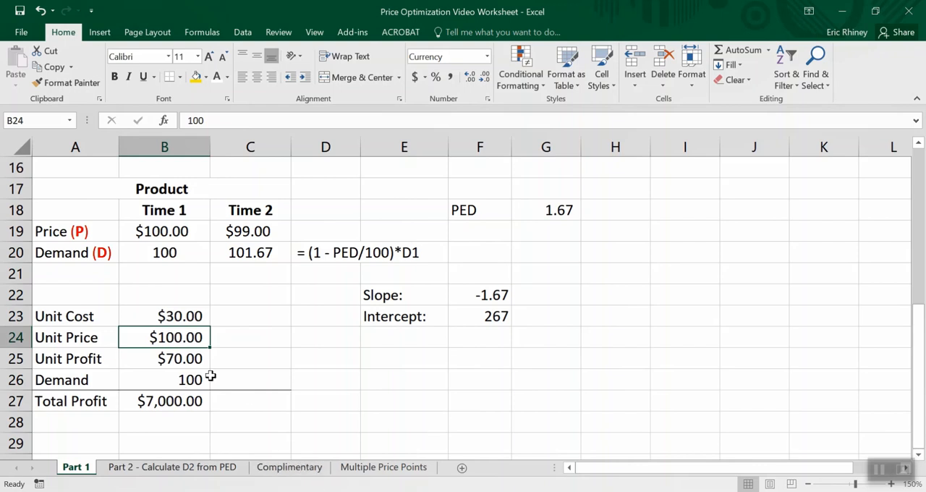
type("99")
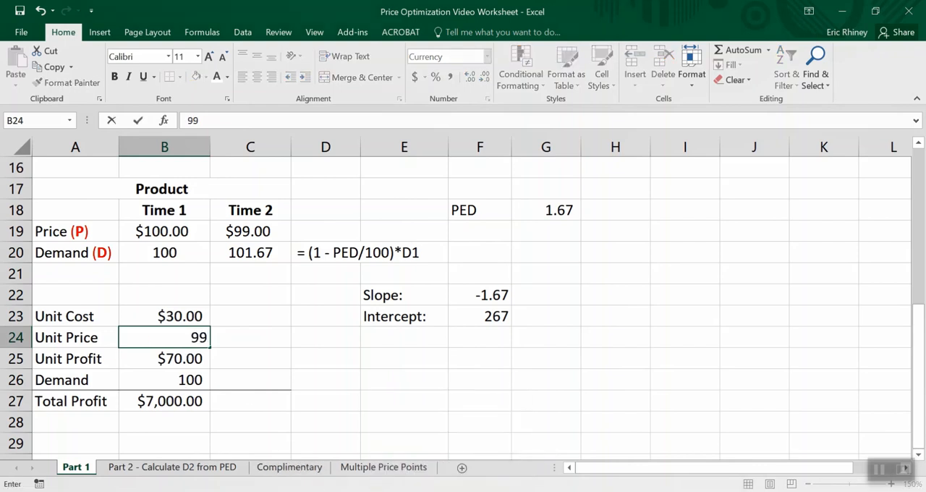
key("Return")
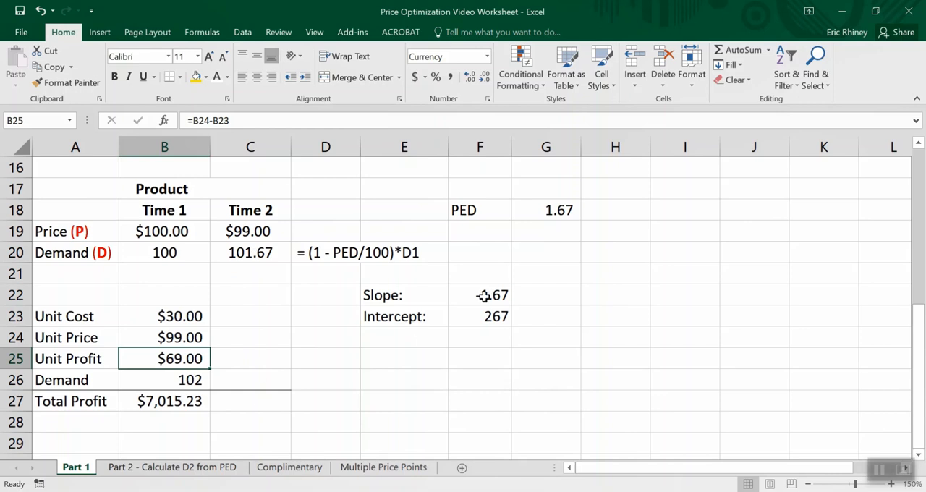
- Set up Solver to maximize Total Profit in B27 by changing Unit Price in B24
left_click(183, 333)
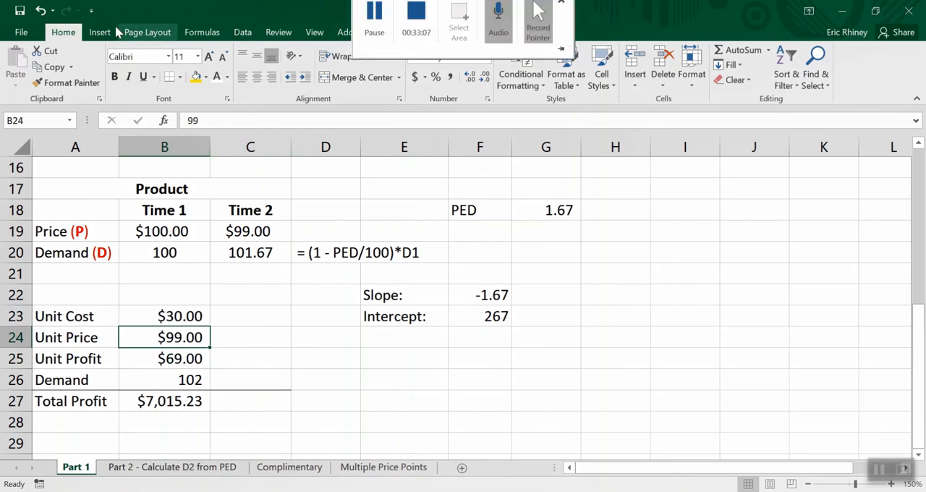
left_click(243, 32)
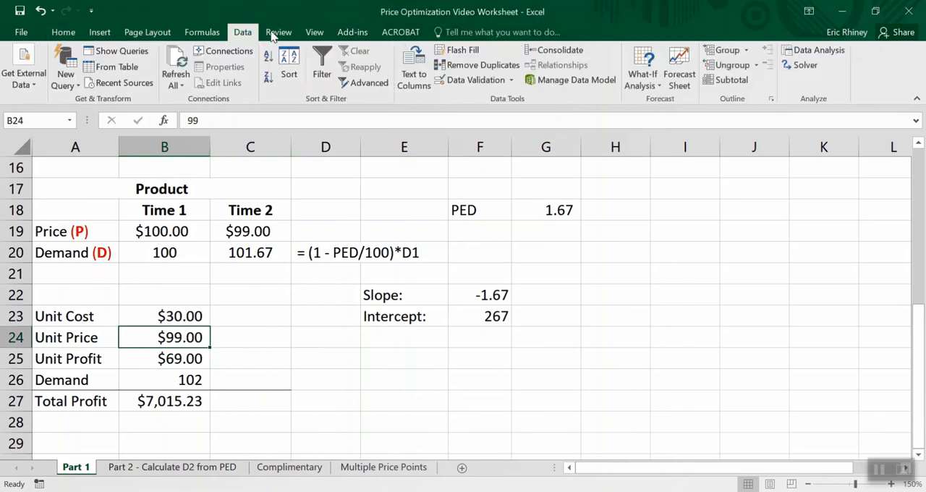
left_click(804, 65)
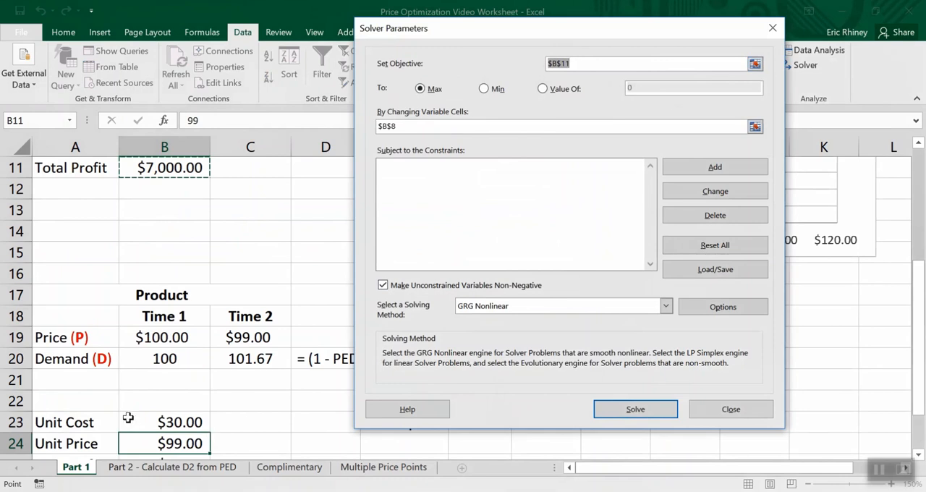
scroll(128, 418, "down", 3)
left_click(186, 297)
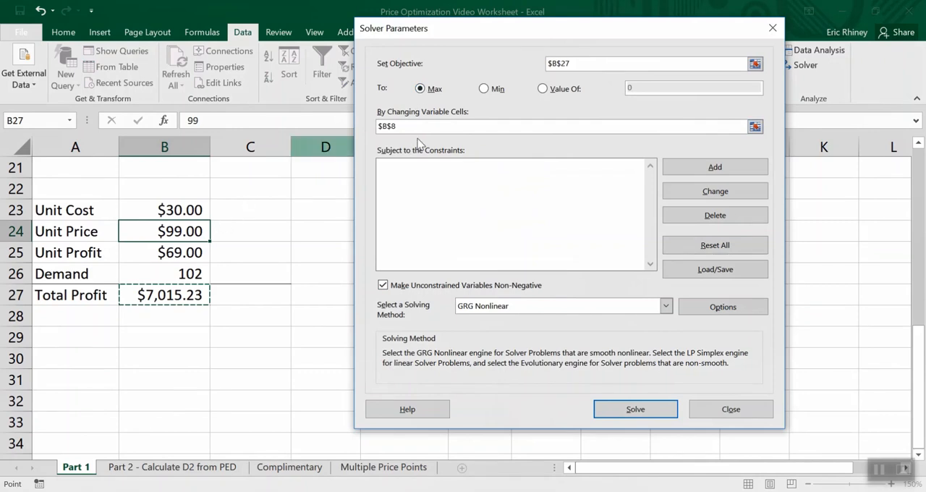
left_click_drag(396, 129, 342, 128)
key("BackSpace")
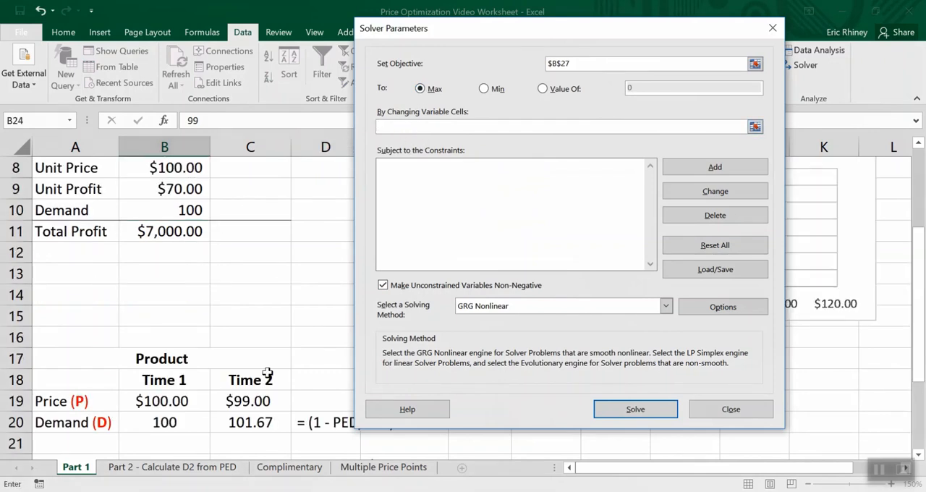
scroll(268, 375, "down", 4)
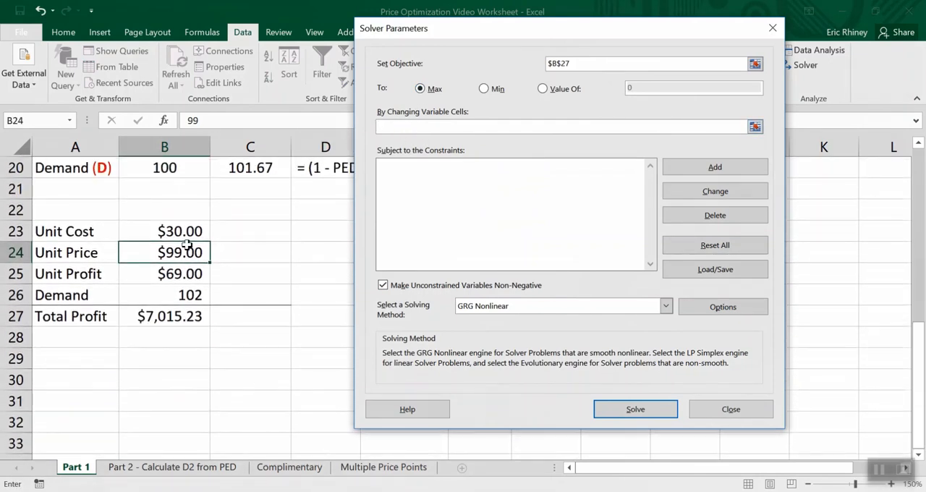
left_click(188, 249)
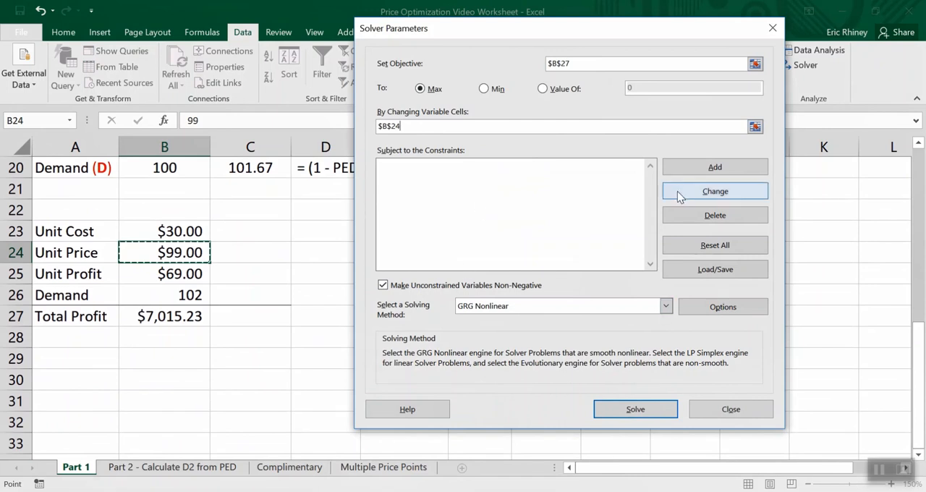
- Add a Solver constraint requiring Demand in B26 to be >= 40
left_click(716, 169)
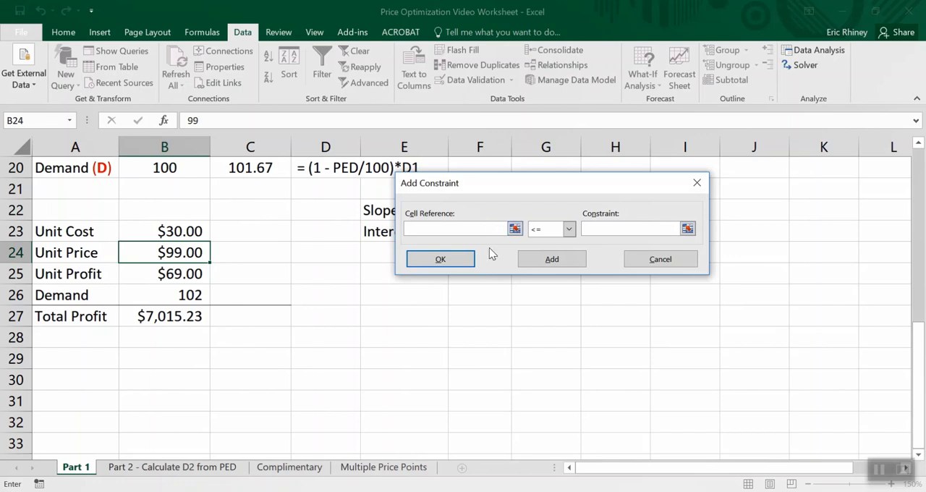
left_click(177, 295)
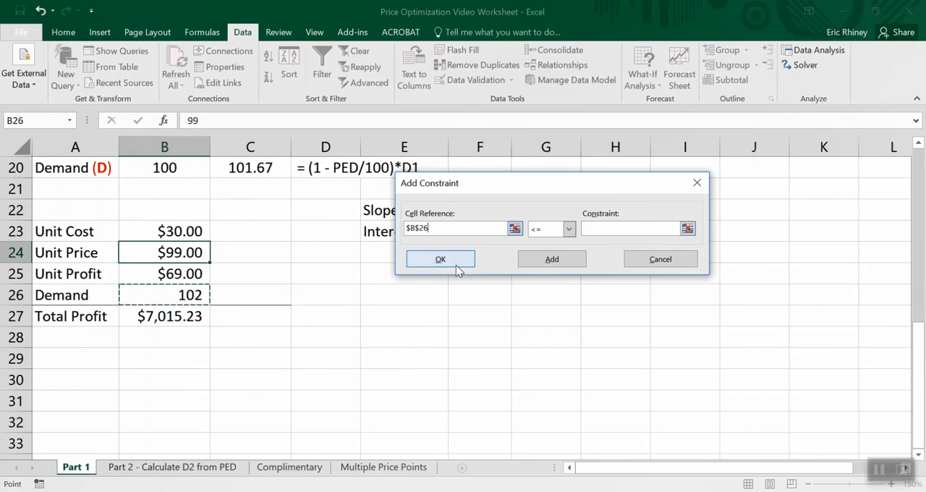
left_click(570, 229)
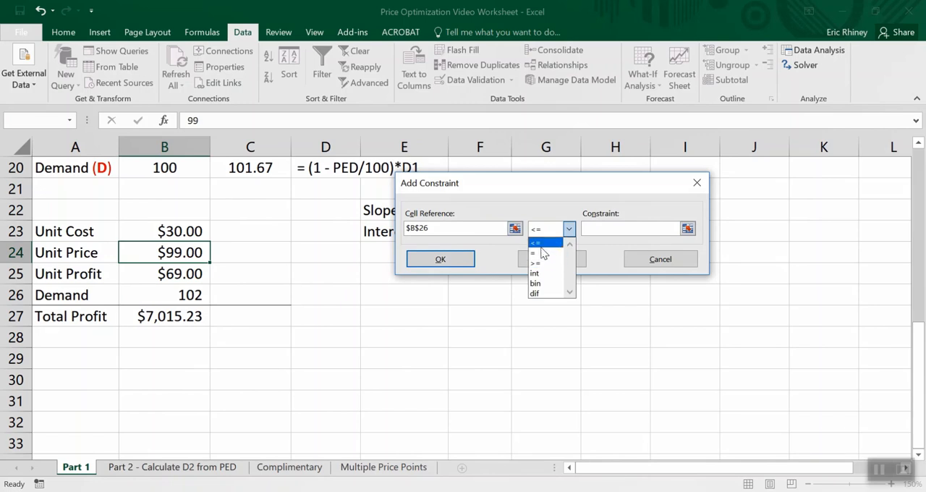
left_click(541, 246)
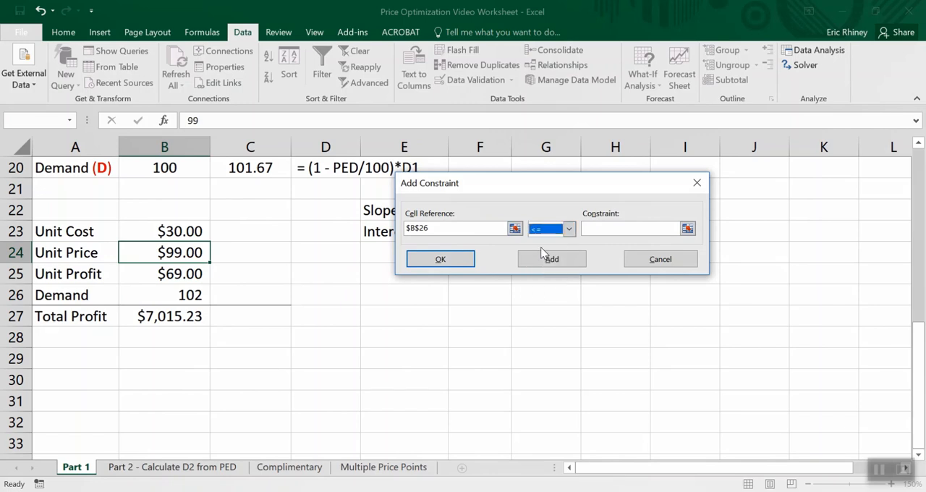
left_click(569, 230)
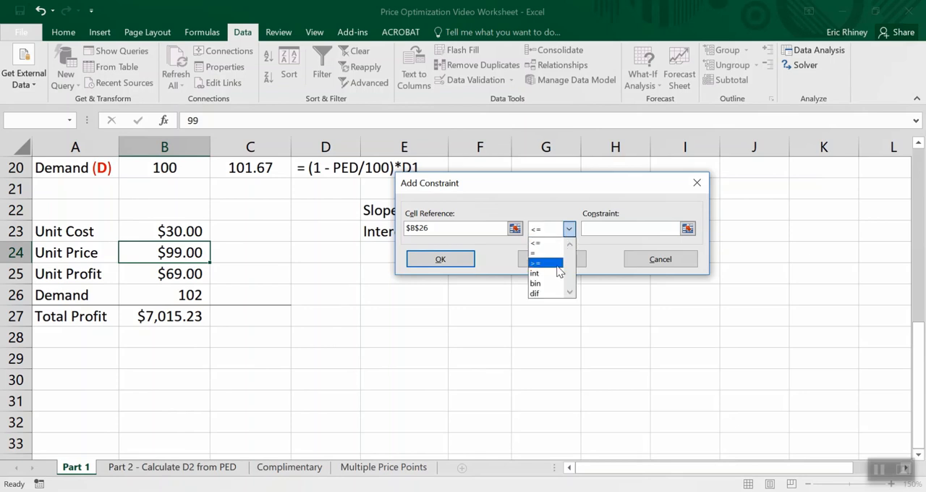
left_click(550, 263)
left_click(592, 229)
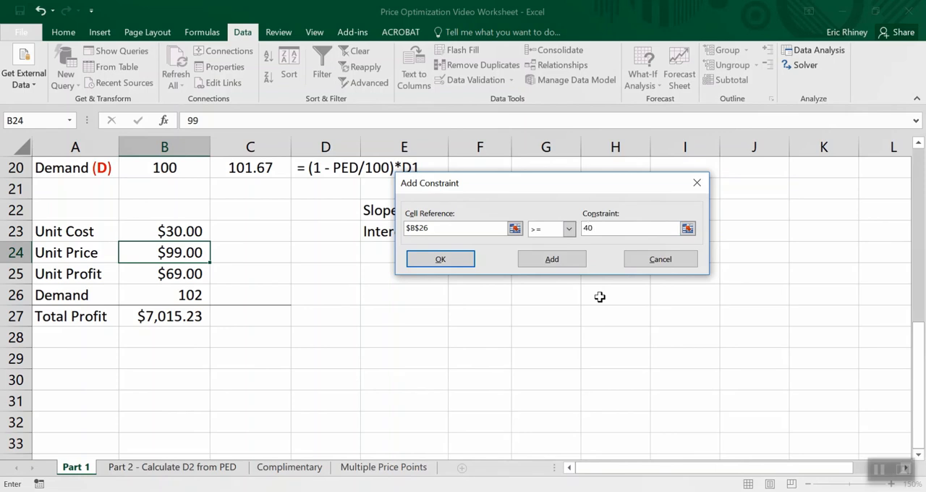
left_click(450, 260)
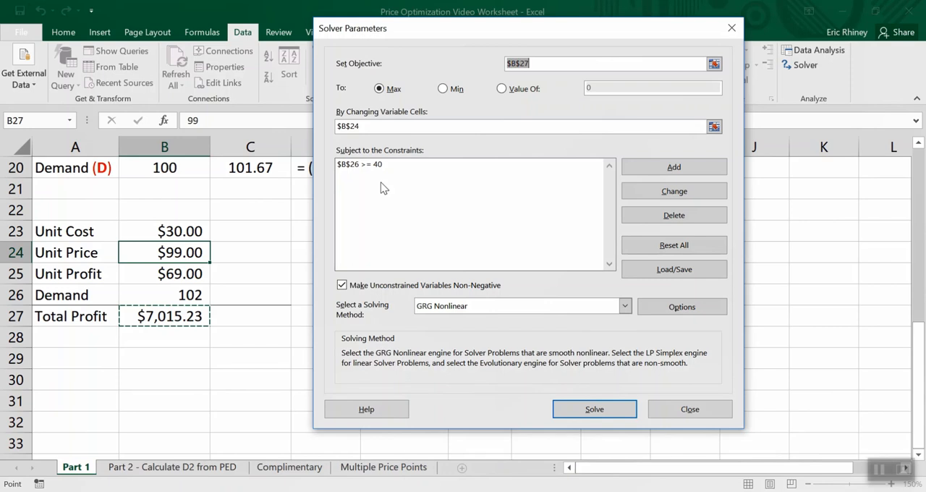
- Run Solver, keep its solution, and review the Total Profit and Demand in the lower profit table
left_click(578, 409)
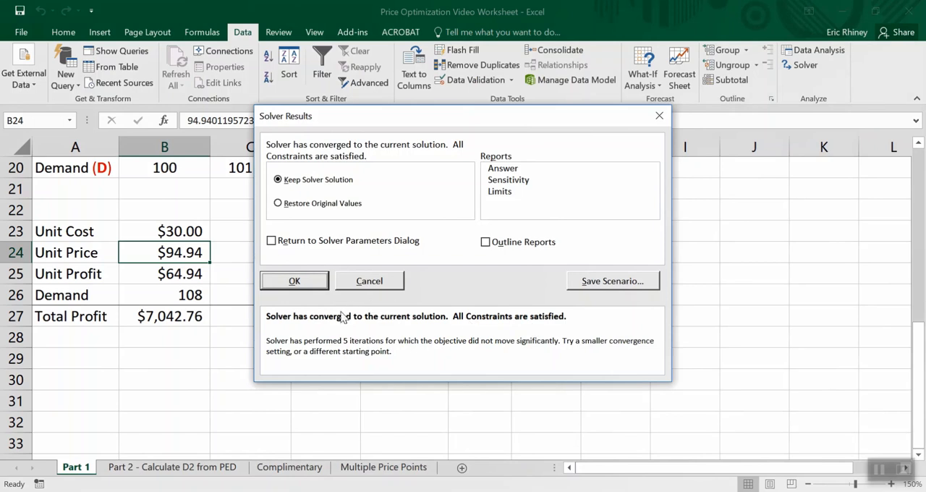
left_click(295, 276)
scroll(236, 289, "up", 1)
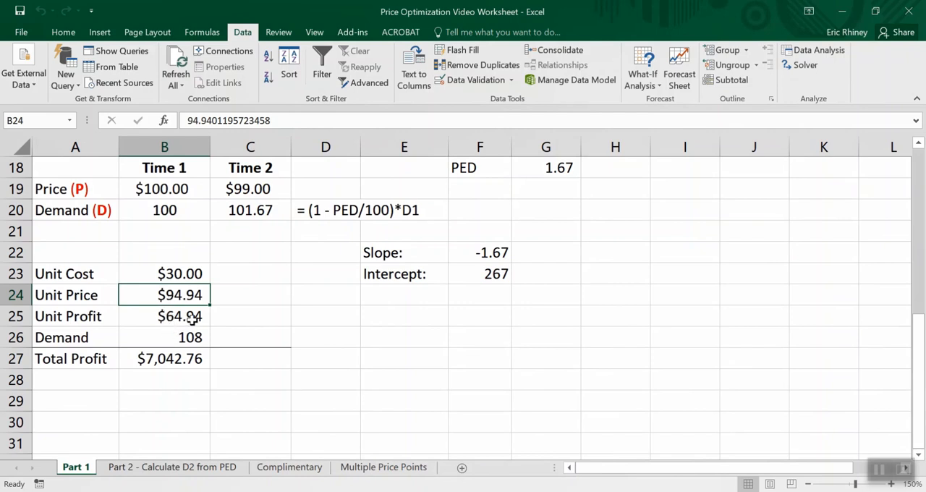
left_click(183, 358)
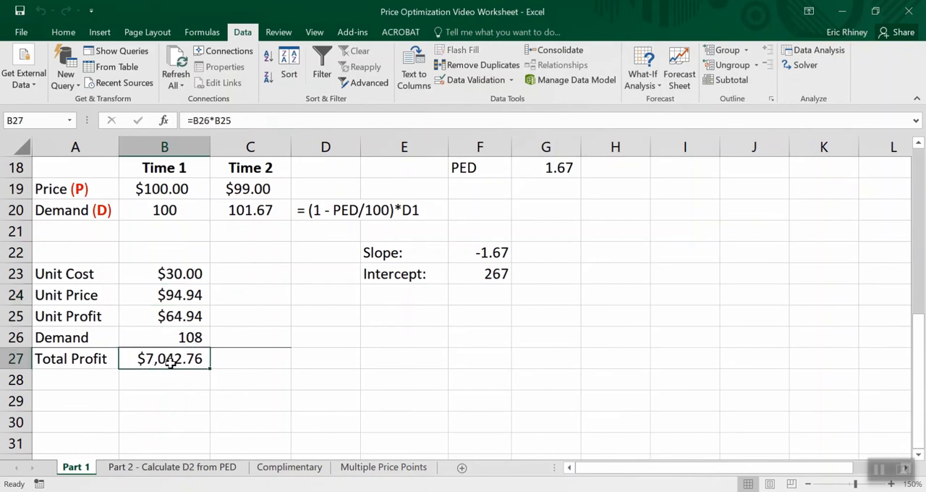
scroll(171, 363, "up", 1)
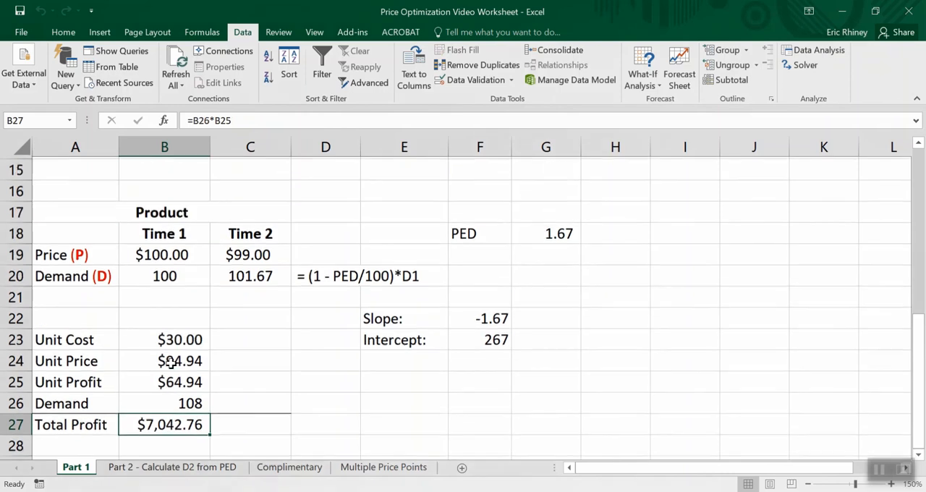
scroll(171, 363, "down", 2)
scroll(171, 363, "up", 1)
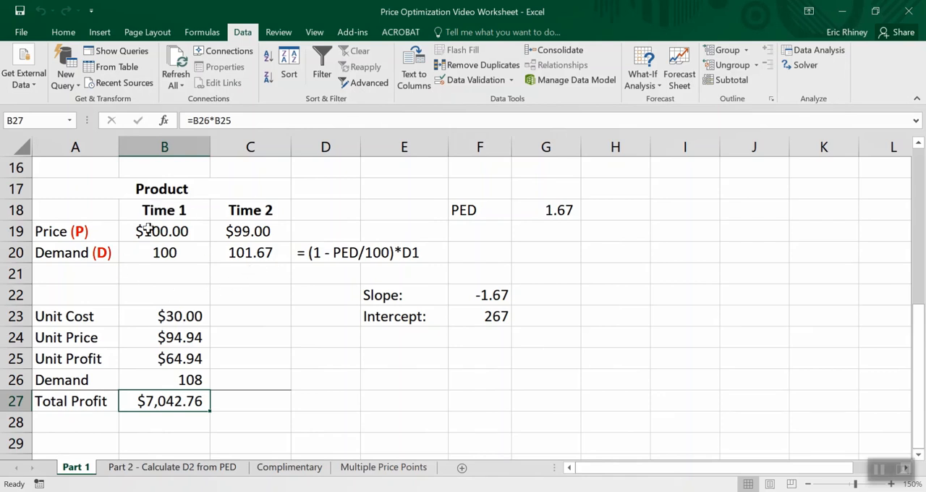
left_click(172, 380)
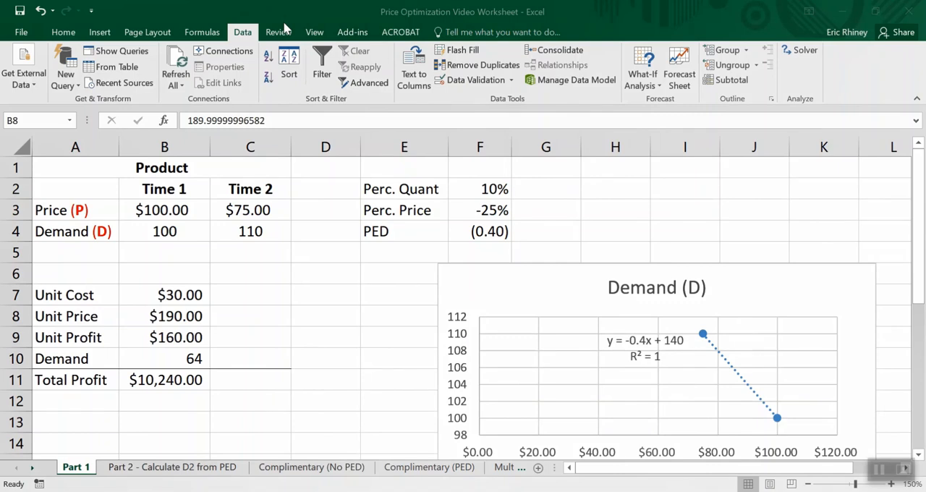
key("XF86AudioLowerVolume")
key("XF86AudioLowerVolume")
key("XF86AudioLowerVolume")
key("XF86AudioLowerVolume")
key("XF86AudioLowerVolume")
key("XF86AudioLowerVolume")
key("XF86AudioLowerVolume")
key("XF86AudioLowerVolume")
key("XF86AudioLowerVolume")
key("XF86AudioLowerVolume")
key("XF86AudioLowerVolume")
key("XF86AudioLowerVolume")
- Open the Complimentary (No PED) sheet and review the cost, price, demand and profit rows of both offerings
left_click(291, 469)
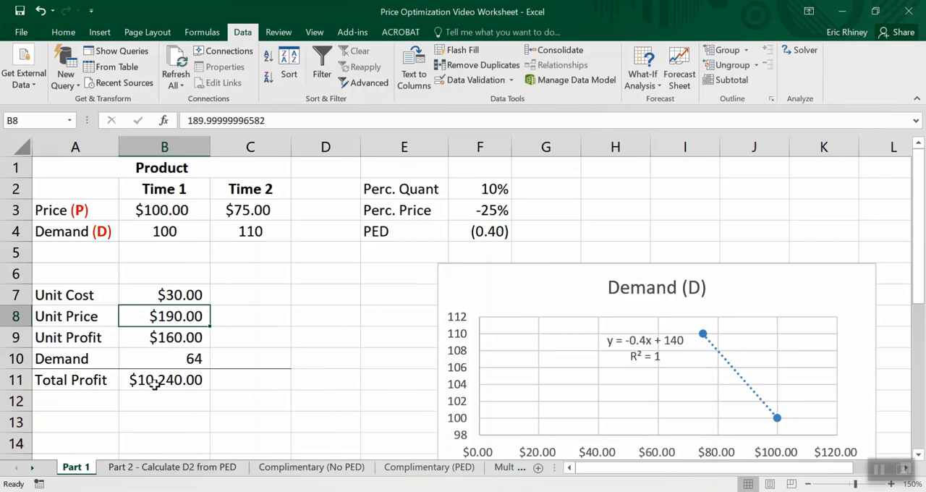
left_click(271, 467)
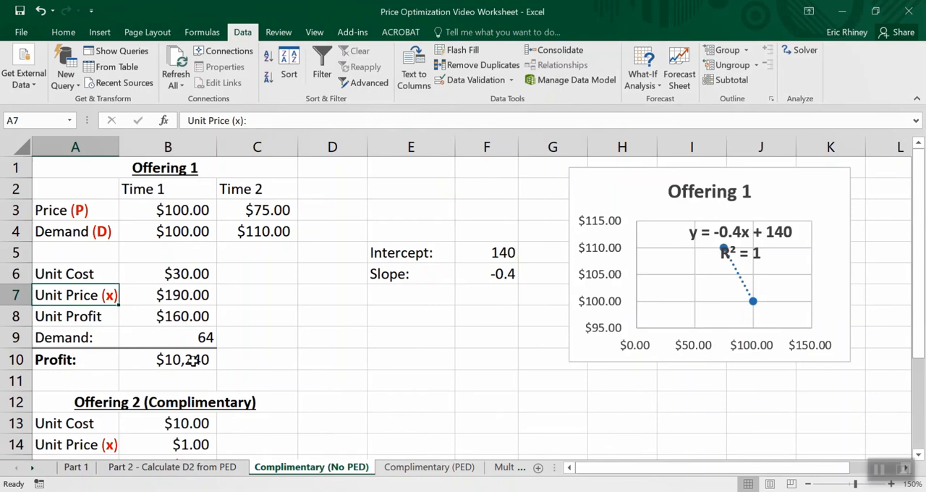
scroll(297, 396, "down", 1)
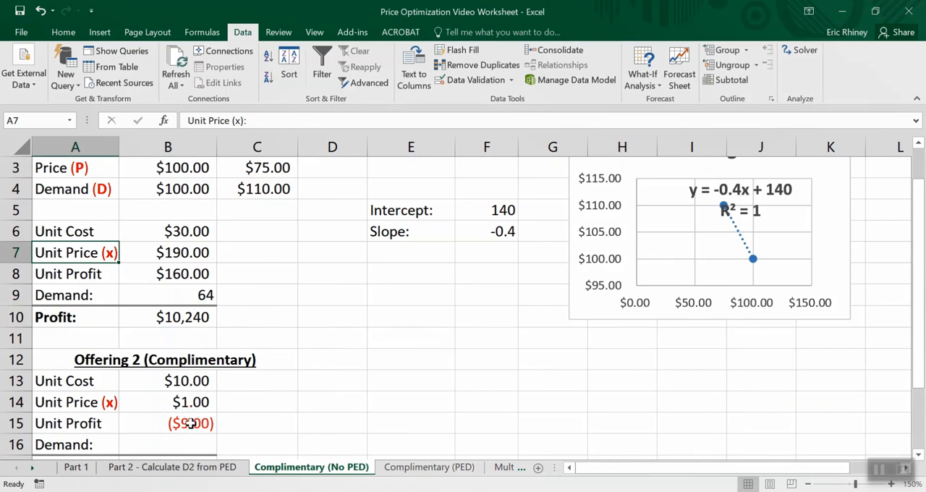
scroll(251, 424, "down", 1)
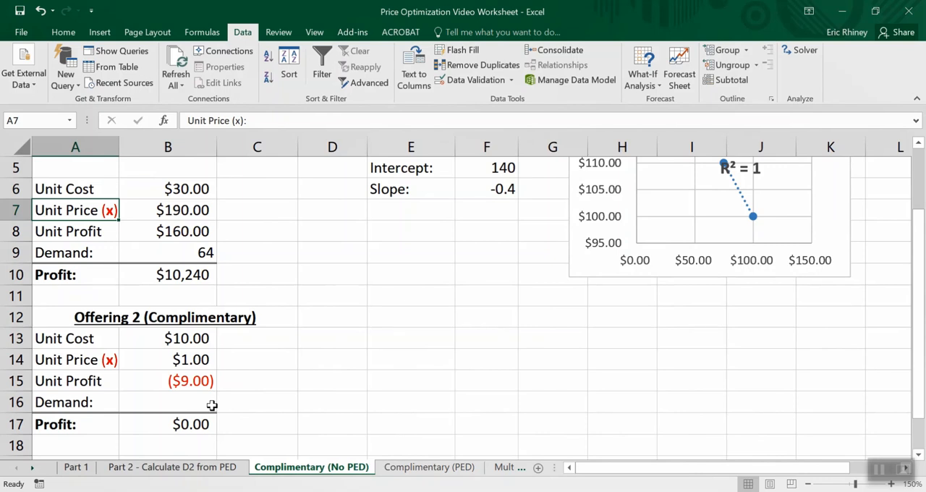
scroll(212, 405, "up", 2)
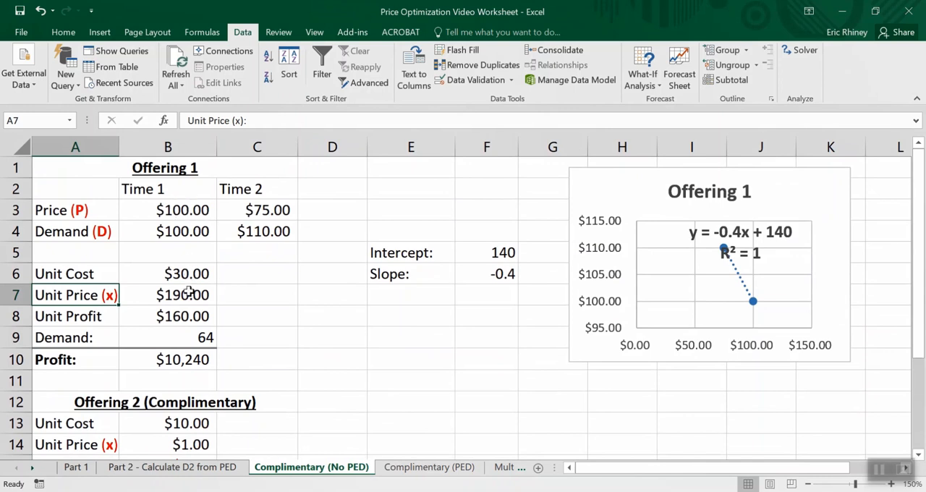
scroll(239, 335, "down", 1)
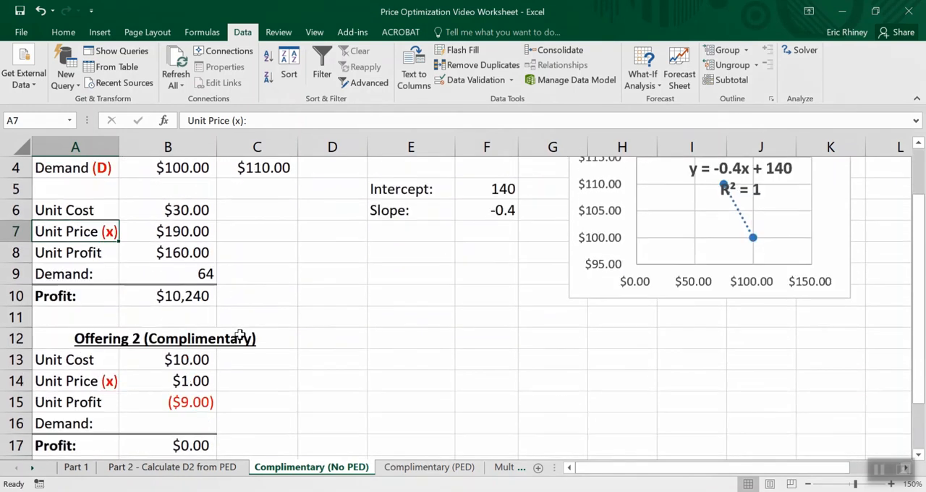
scroll(240, 335, "down", 2)
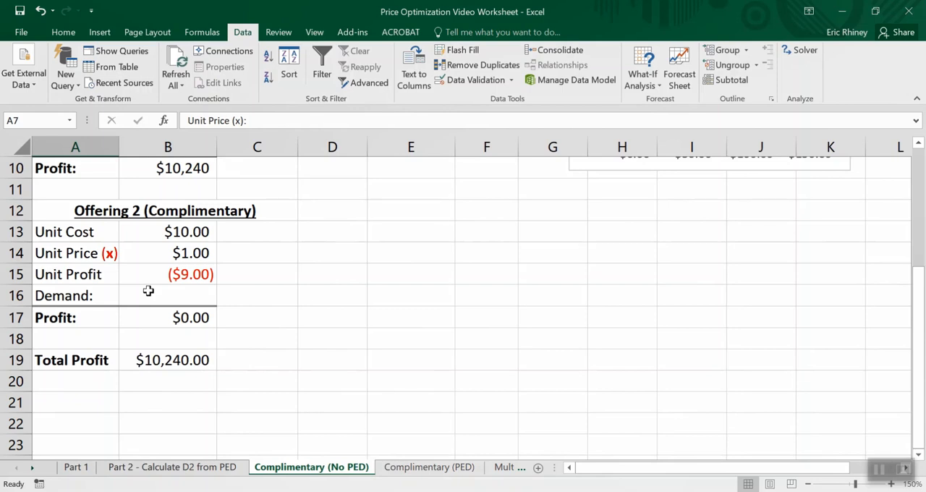
scroll(148, 291, "up", 2)
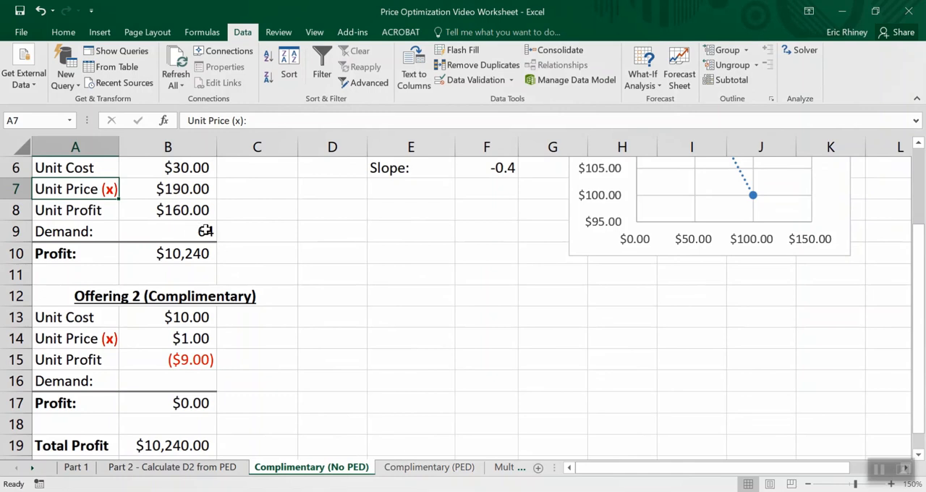
- Enter the formula =30%*B9 for Offering 2's Demand in B16
left_click(178, 388)
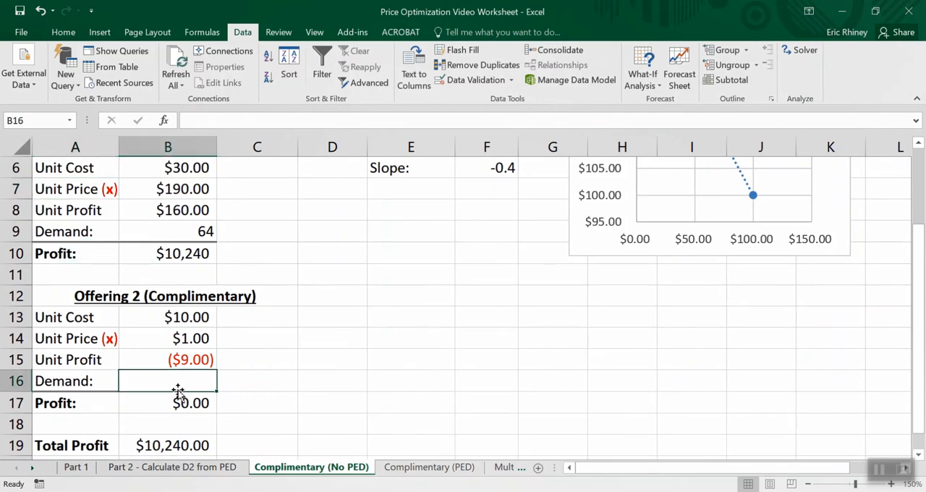
type("=")
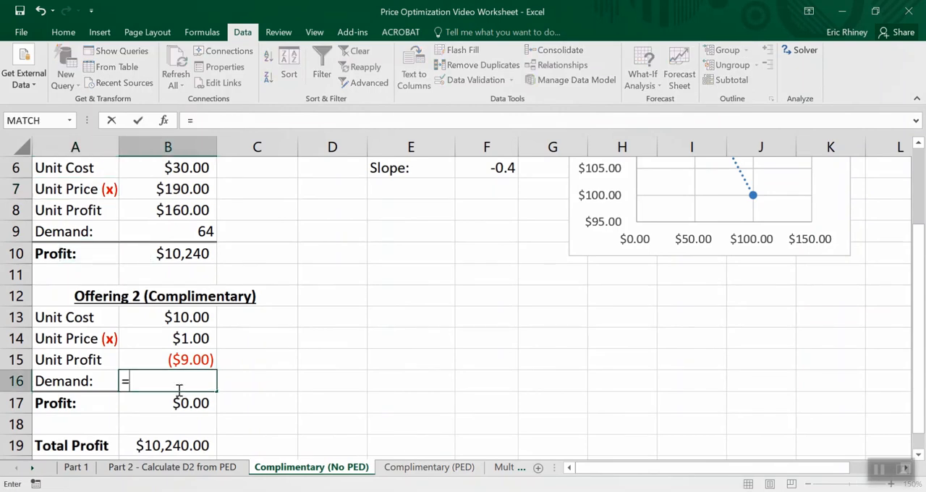
type("30%*")
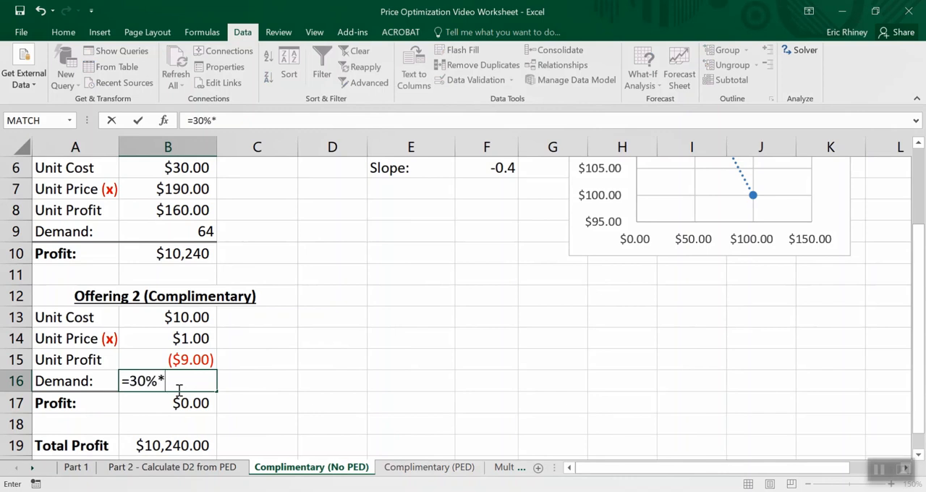
left_click(178, 226)
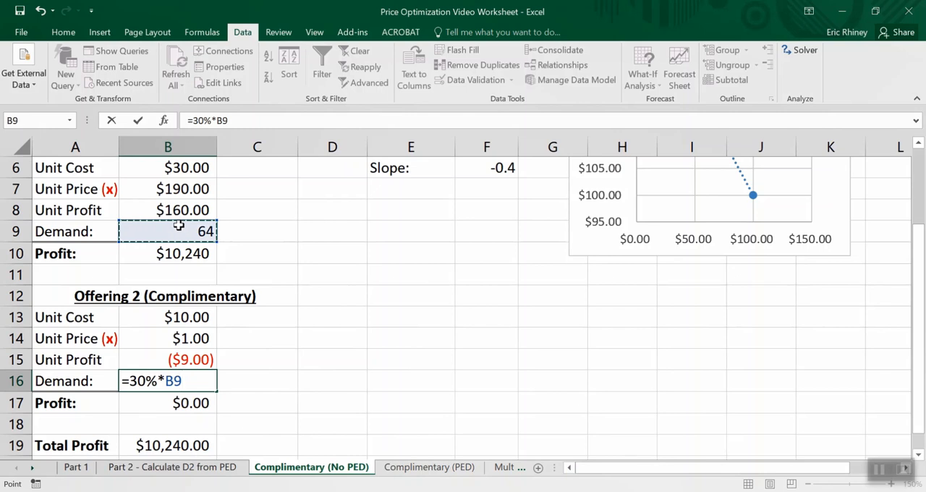
key("Return")
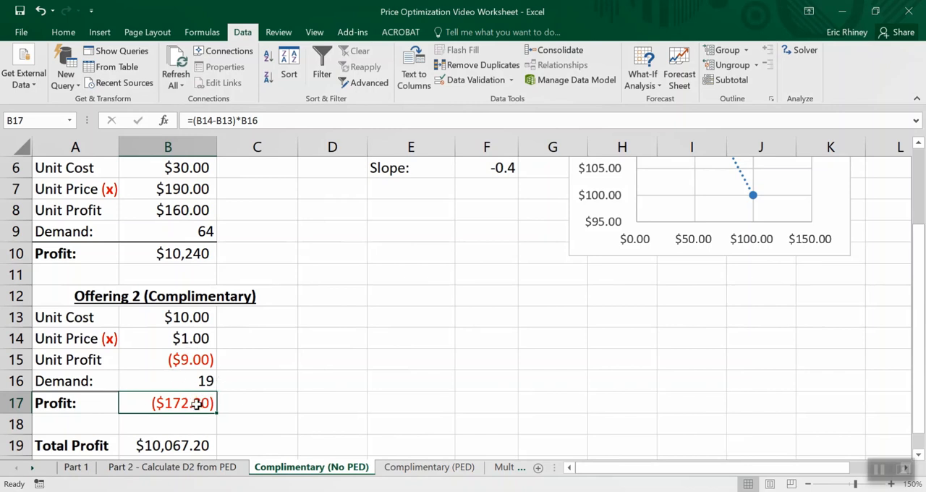
- Inspect the Total Profit formula in B19 and the rows of both offerings that feed it
scroll(196, 404, "down", 1)
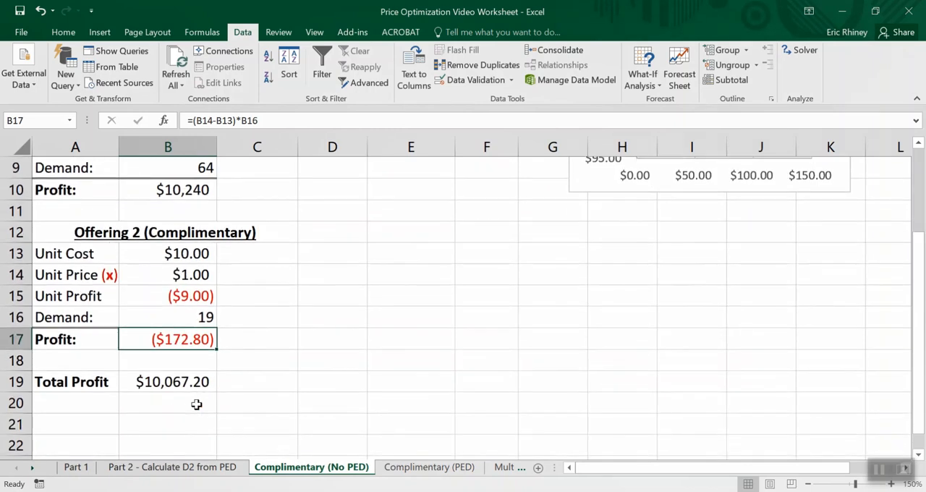
left_click(156, 386)
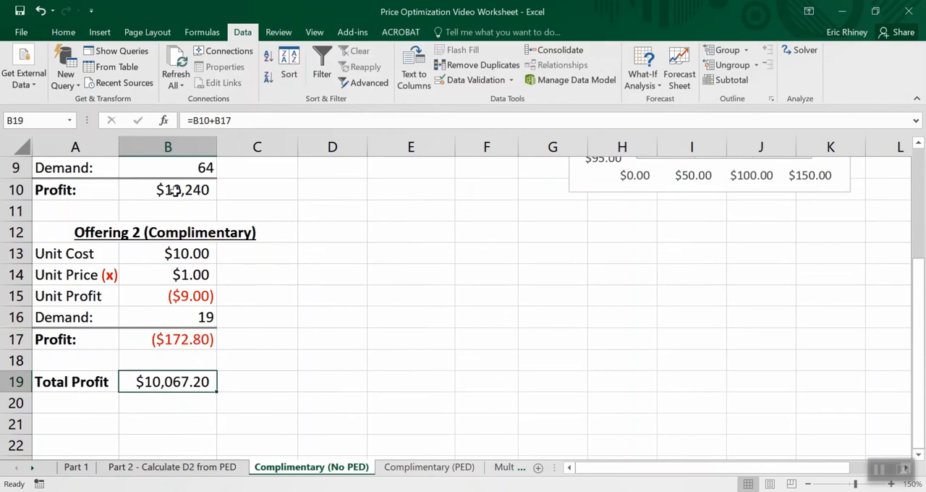
scroll(168, 189, "up", 2)
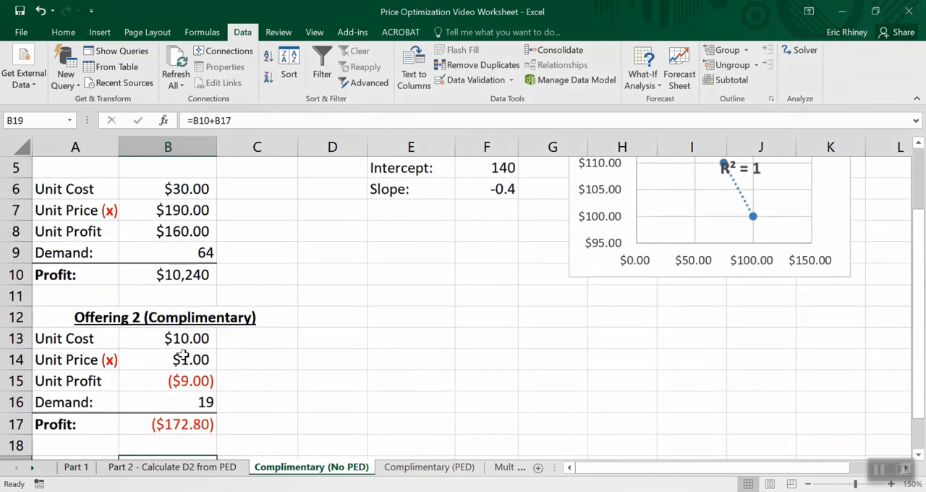
scroll(191, 395, "down", 1)
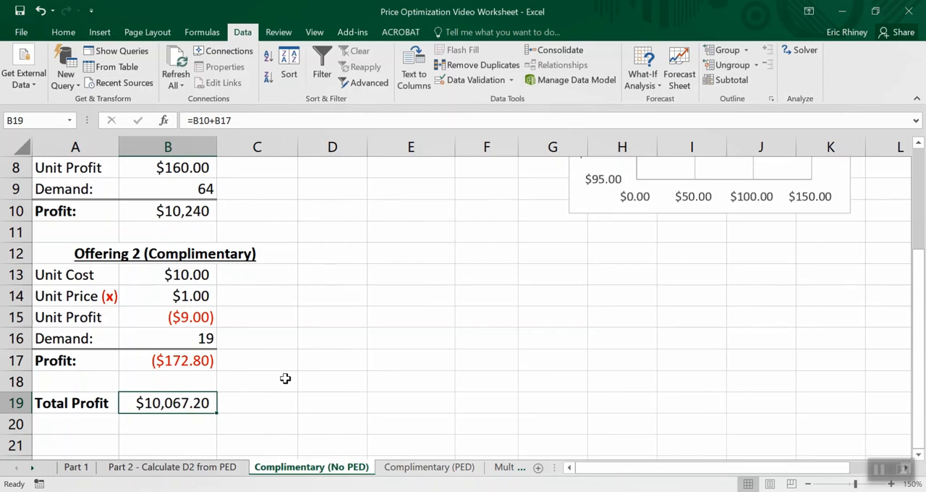
scroll(285, 379, "up", 3)
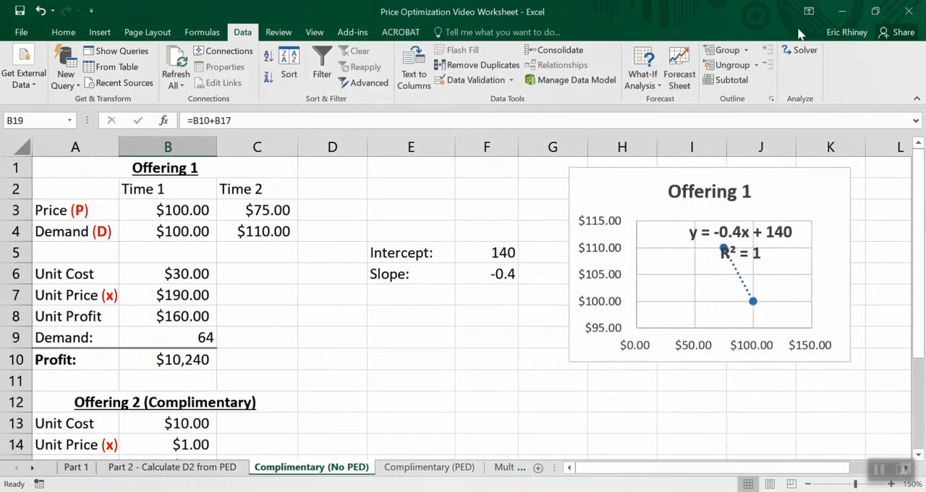
- Open Solver, delete the leftover $B$14 <= 75 constraint and clear the old changing variable cells
left_click(805, 51)
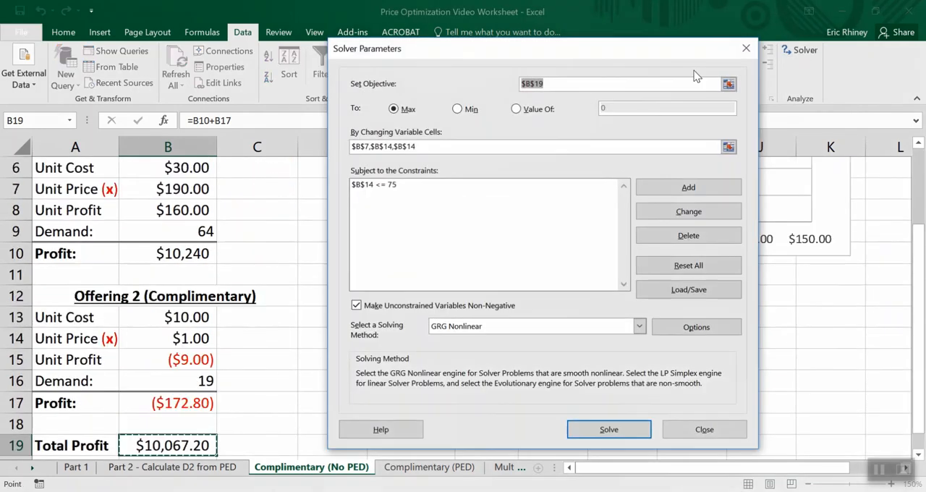
left_click(364, 185)
left_click(688, 235)
left_click(479, 145)
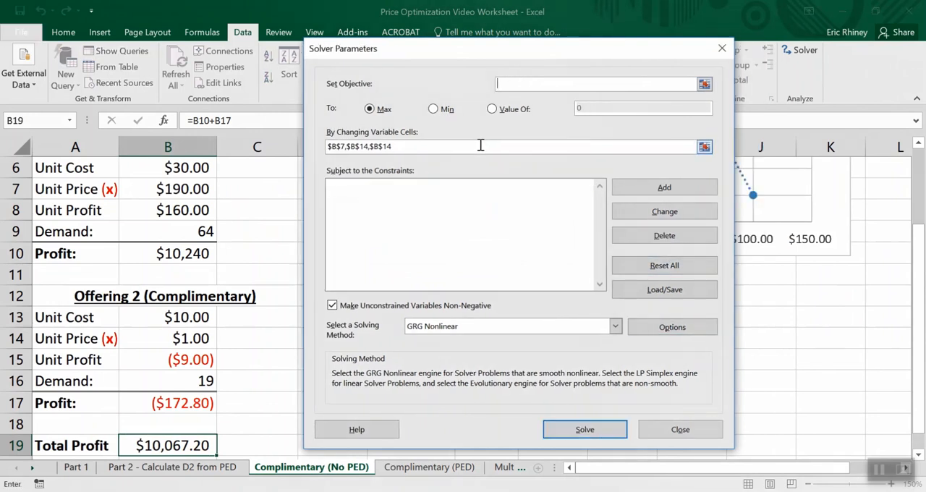
key("BackSpace")
key("BackSpace")
key("BackSpace")
key("BackSpace")
key("BackSpace")
key("BackSpace")
key("BackSpace")
key("BackSpace")
key("BackSpace")
key("BackSpace")
key("BackSpace")
key("BackSpace")
key("BackSpace")
key("BackSpace")
key("BackSpace")
key("BackSpace")
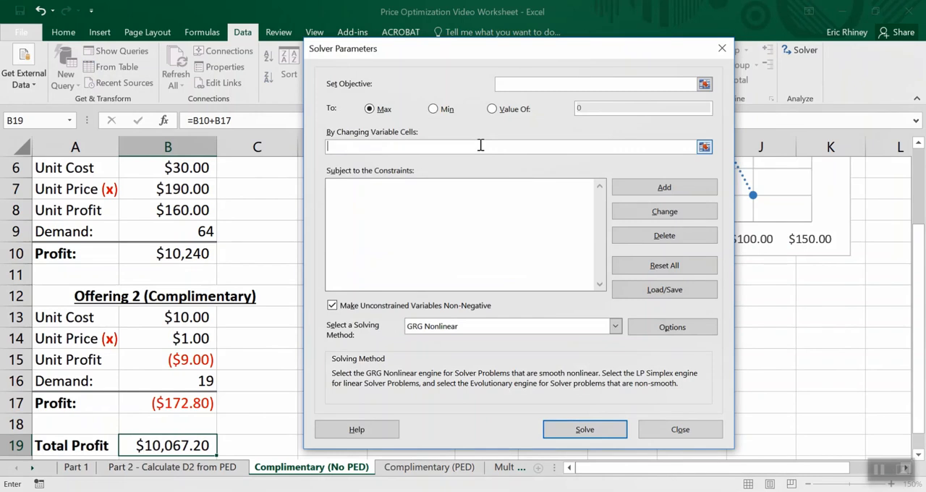
- Set Solver to maximize Total Profit in B19 by changing the two Unit Prices in B7 and B14
left_click_drag(470, 46, 495, 51)
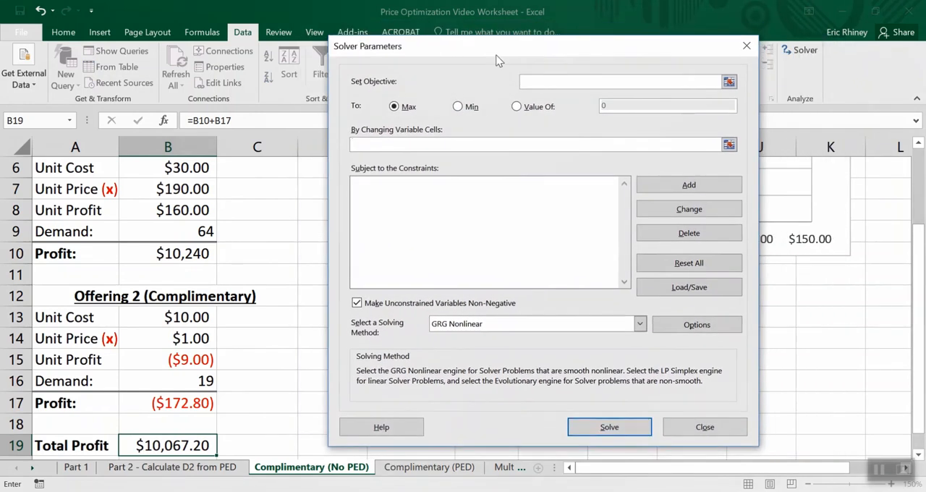
left_click(524, 82)
left_click(186, 447)
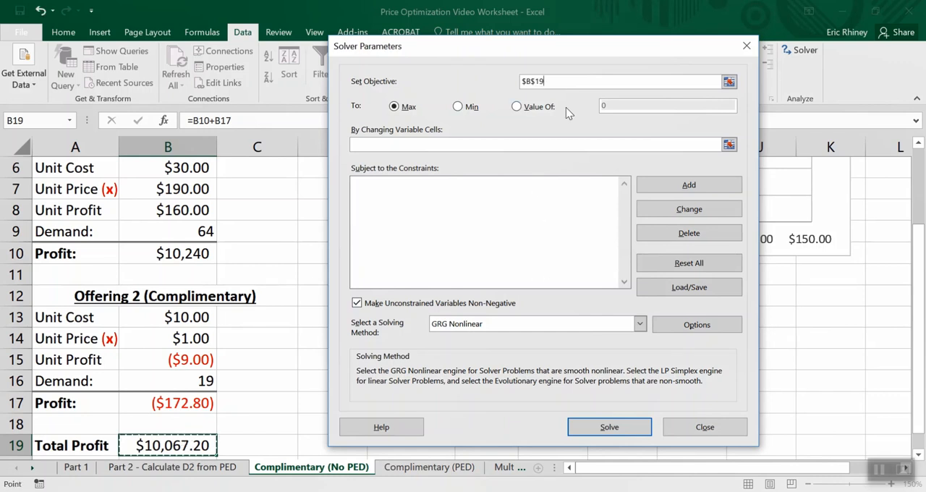
left_click(560, 85)
left_click(391, 141)
left_click(391, 142)
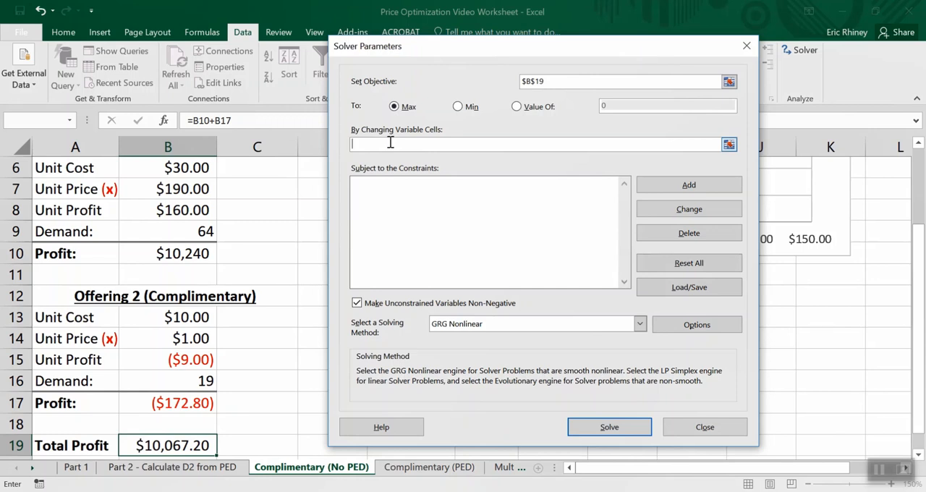
left_click(197, 190)
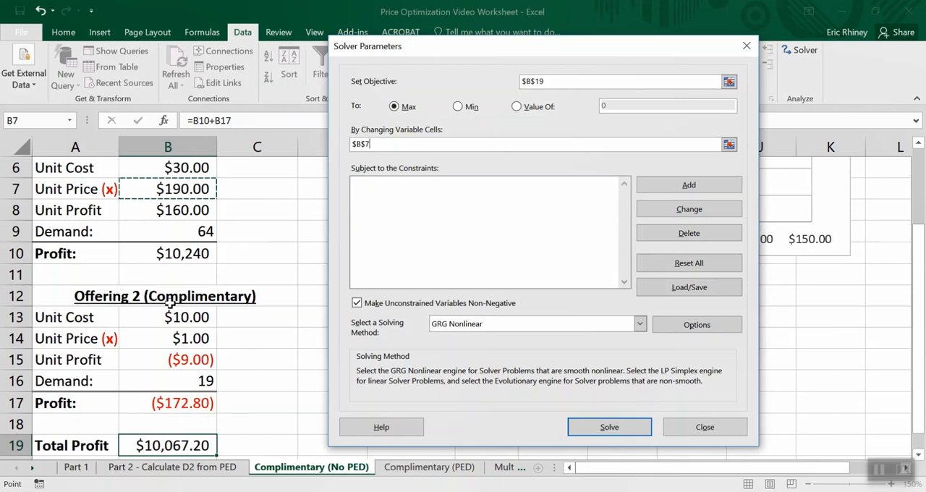
left_click(179, 340, "ctrl")
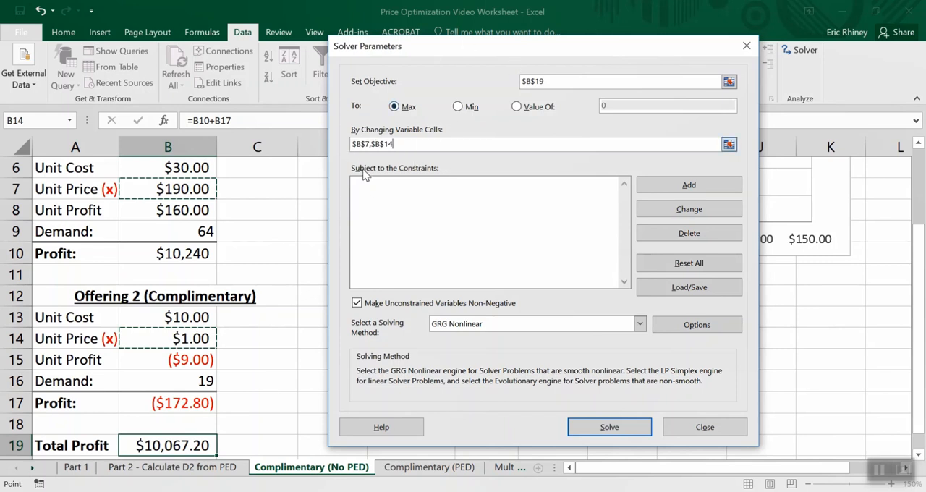
- Run Solver, keep its solution, and review the resulting unit prices, demand and profit of both offerings
left_click(609, 427)
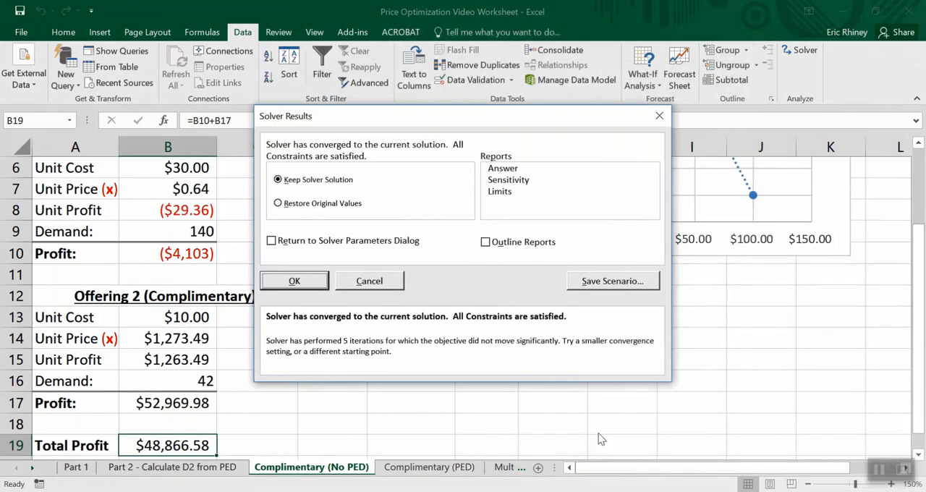
left_click(295, 283)
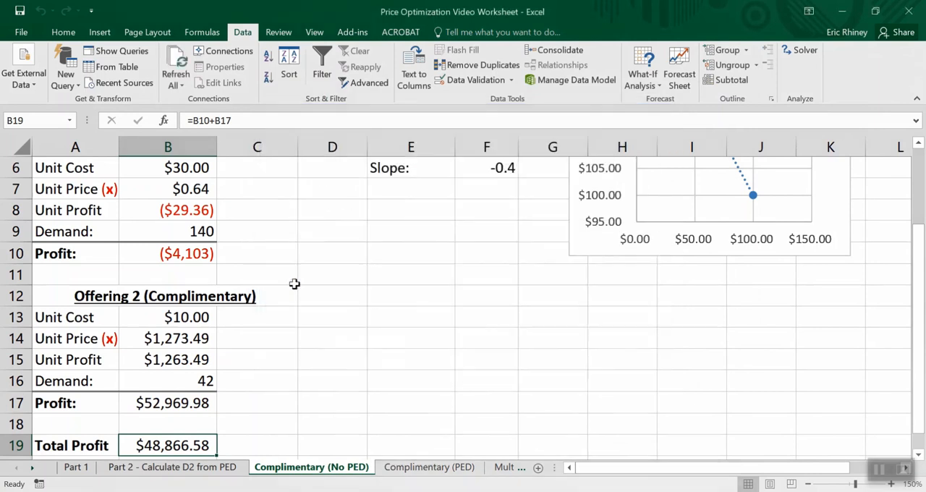
scroll(294, 284, "up", 2)
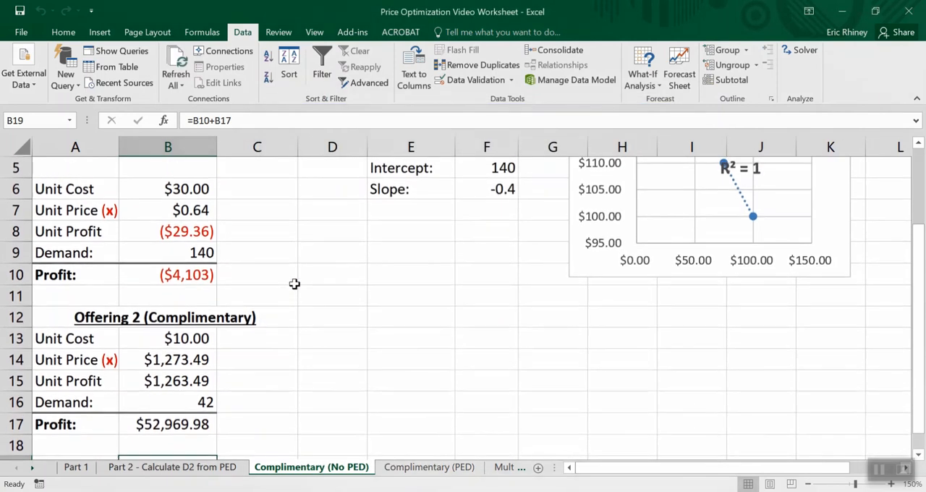
scroll(294, 284, "down", 1)
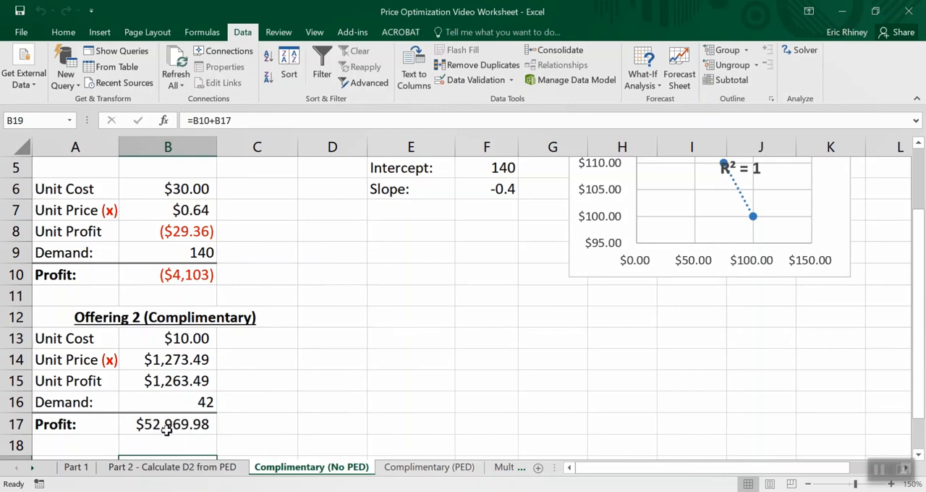
scroll(168, 427, "down", 1)
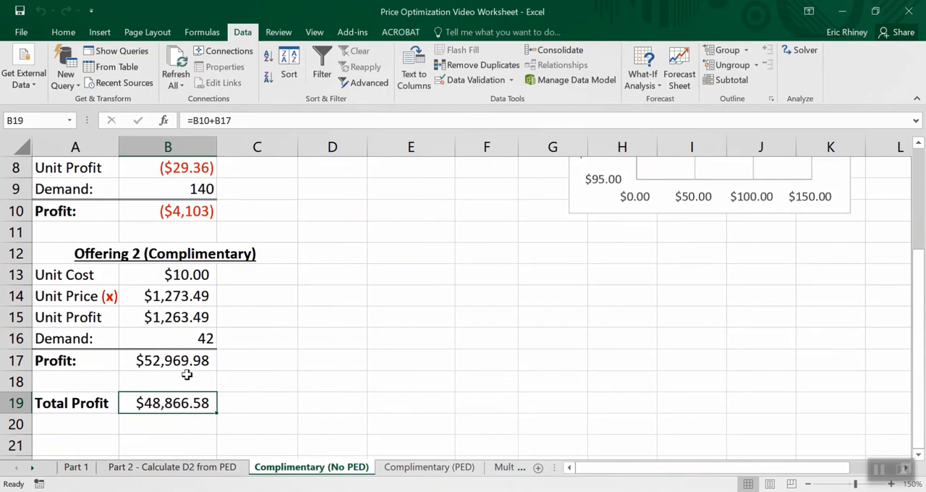
scroll(187, 375, "up", 1)
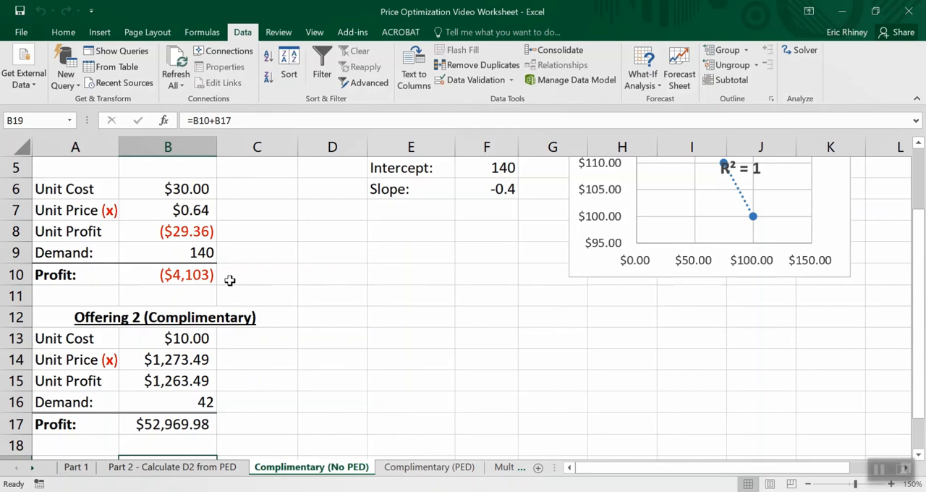
scroll(230, 280, "up", 1)
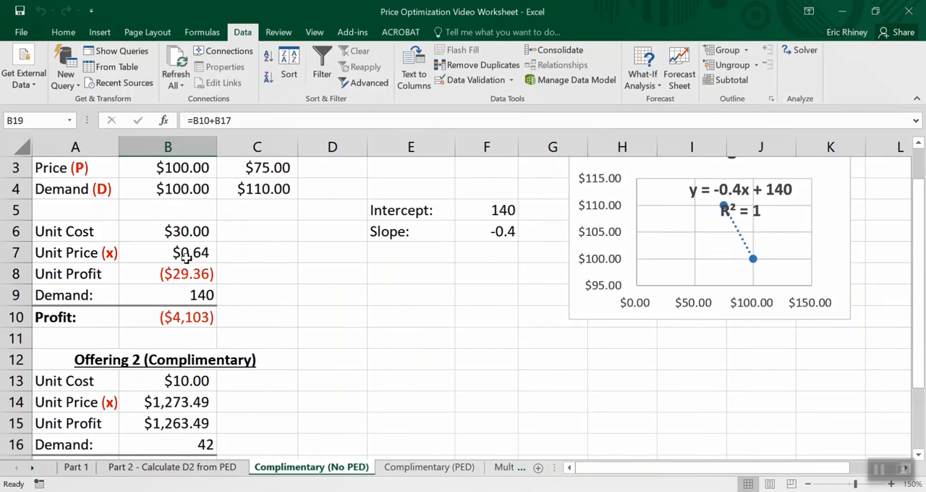
scroll(186, 263, "down", 2)
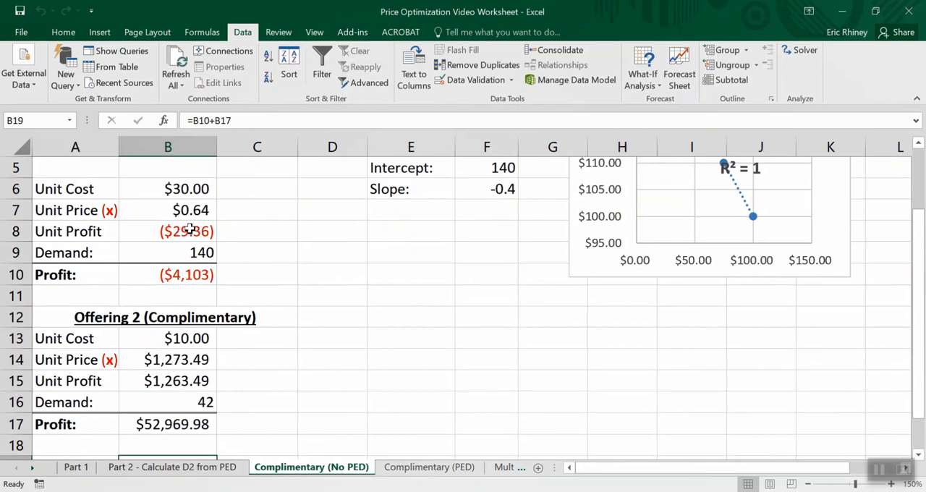
scroll(225, 300, "down", 2)
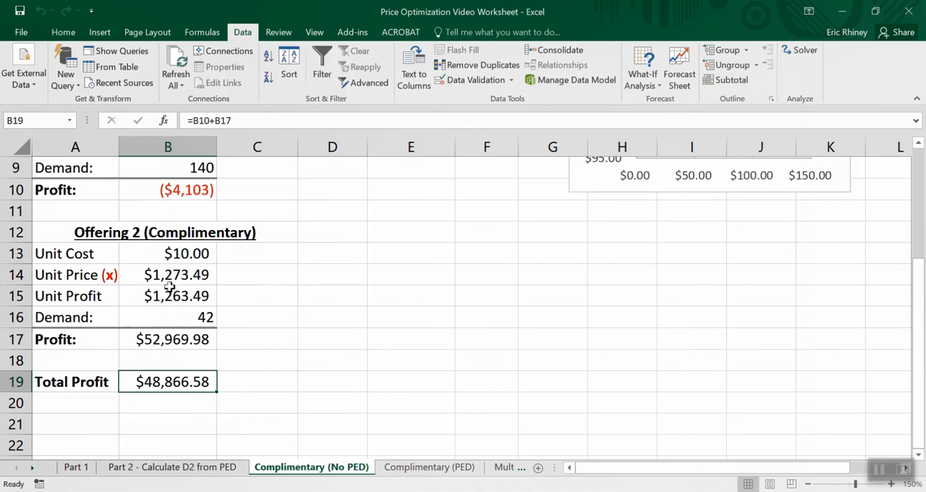
- Add a Solver constraint limiting Offering 2's Unit Price in B14 to <= 75, then solve and keep the solution
scroll(171, 287, "up", 1)
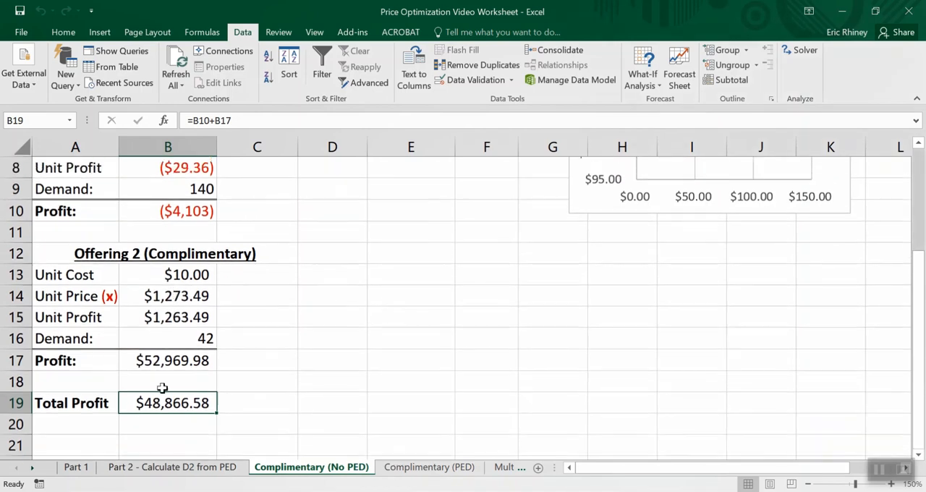
scroll(217, 357, "down", 1)
scroll(217, 356, "up", 2)
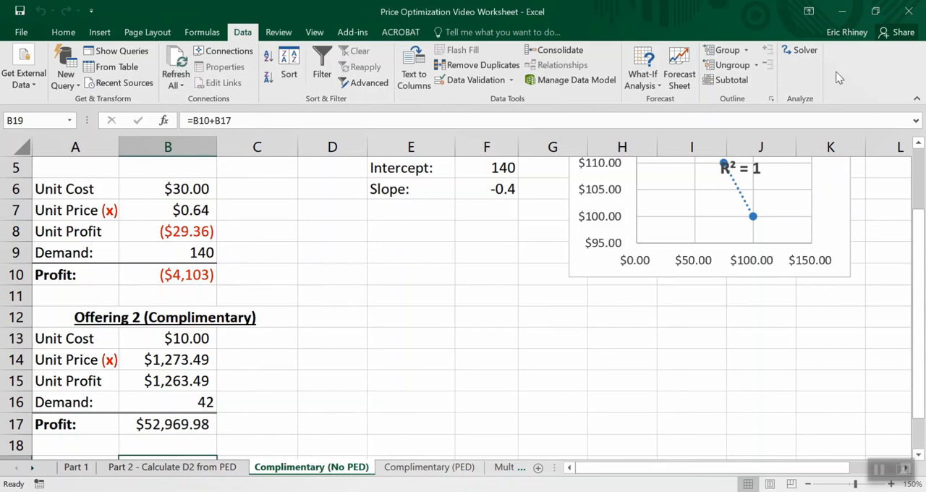
left_click(804, 60)
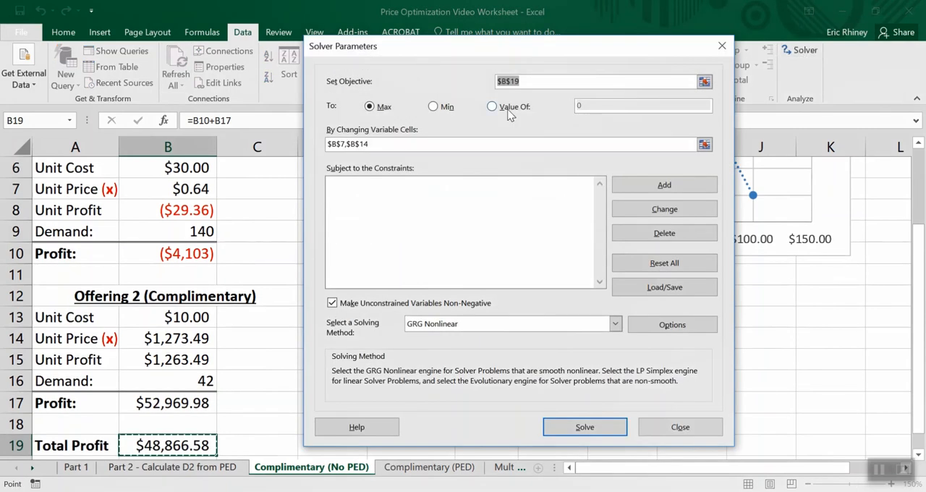
left_click(662, 189)
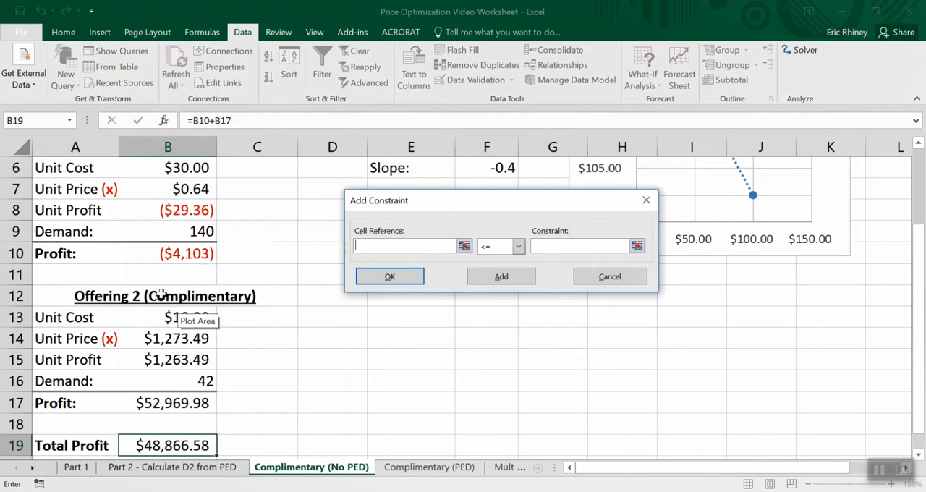
left_click(167, 344)
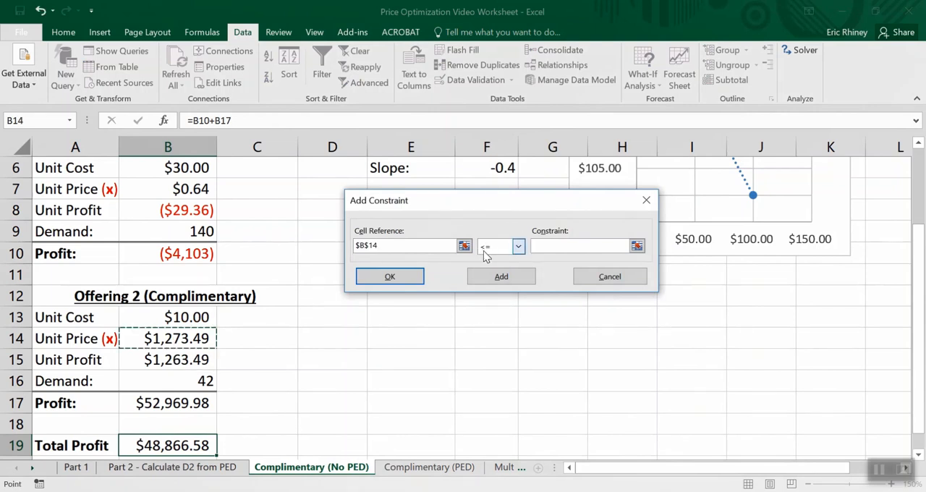
left_click(538, 247)
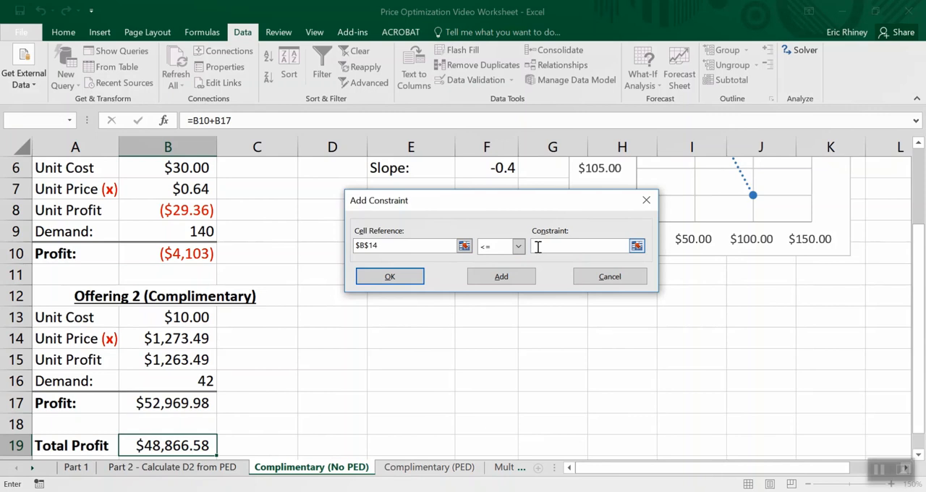
type("75")
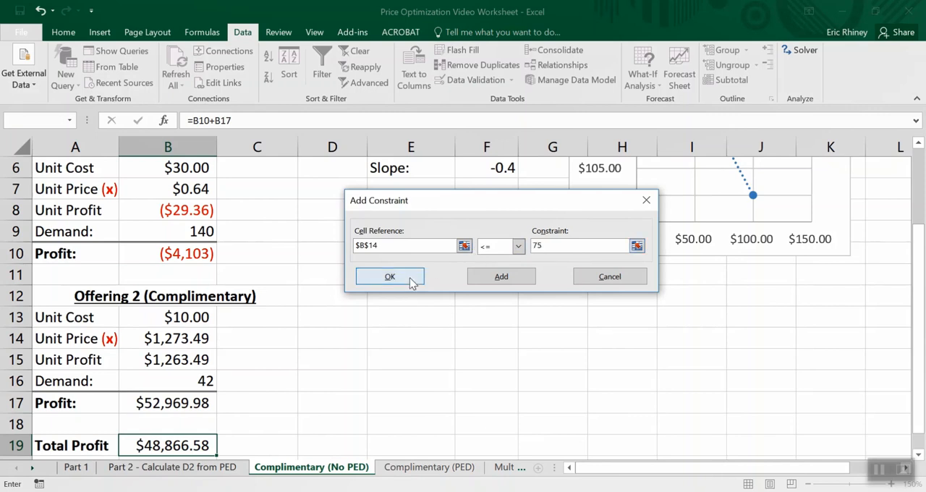
left_click(413, 279)
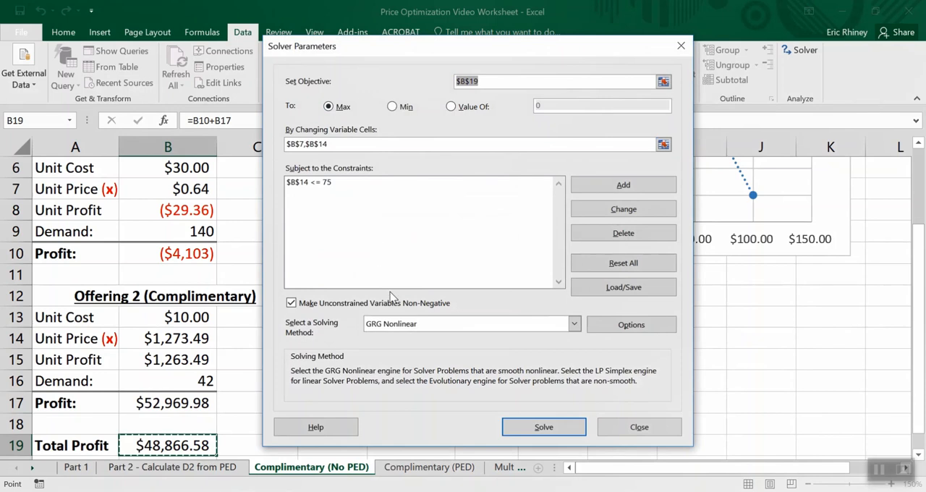
left_click(543, 427)
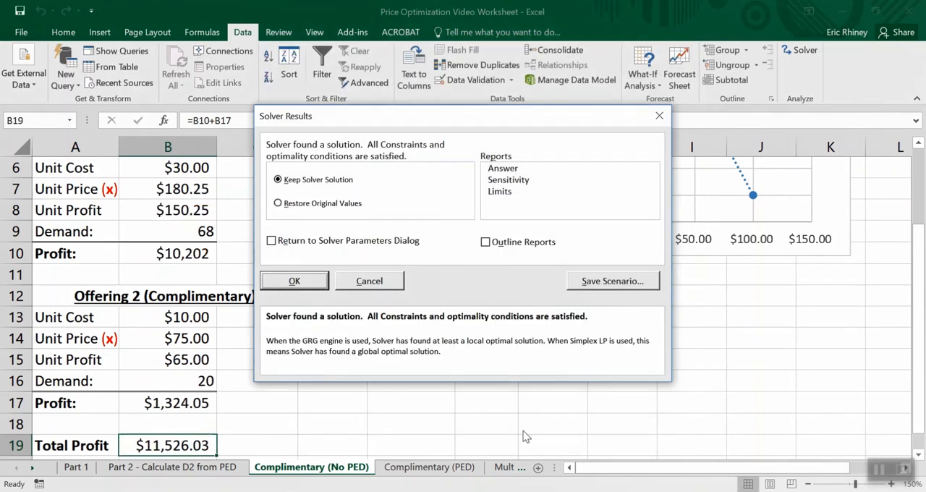
left_click(293, 283)
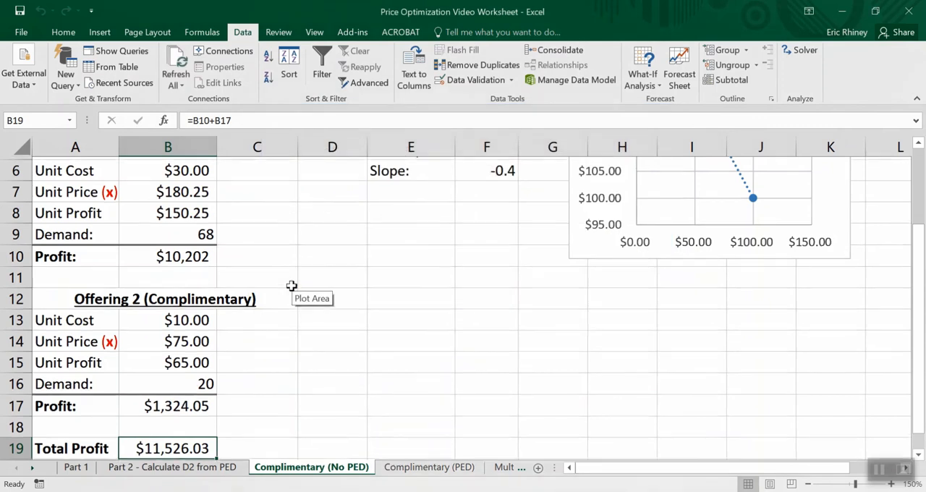
- Review the solved unit price, unit profit, demand and profit of both offerings, and the Total Profit in B19
scroll(292, 287, "up", 1)
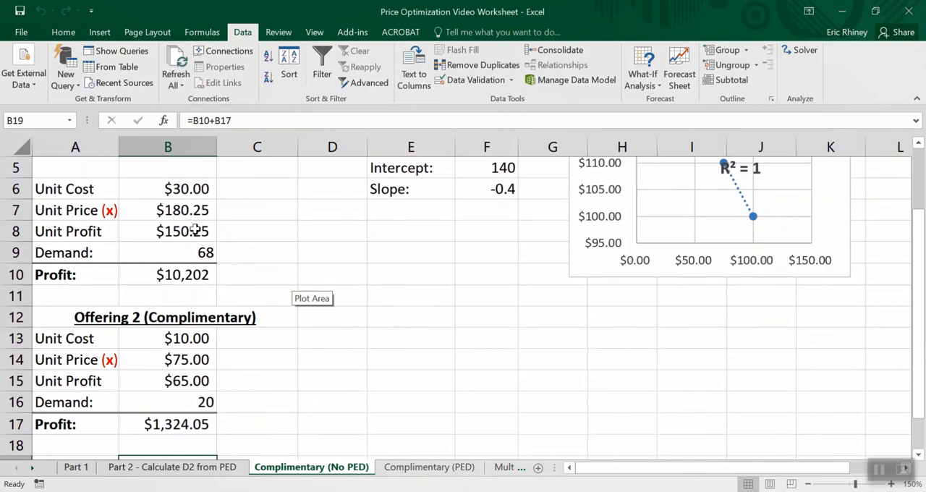
scroll(182, 205, "up", 2)
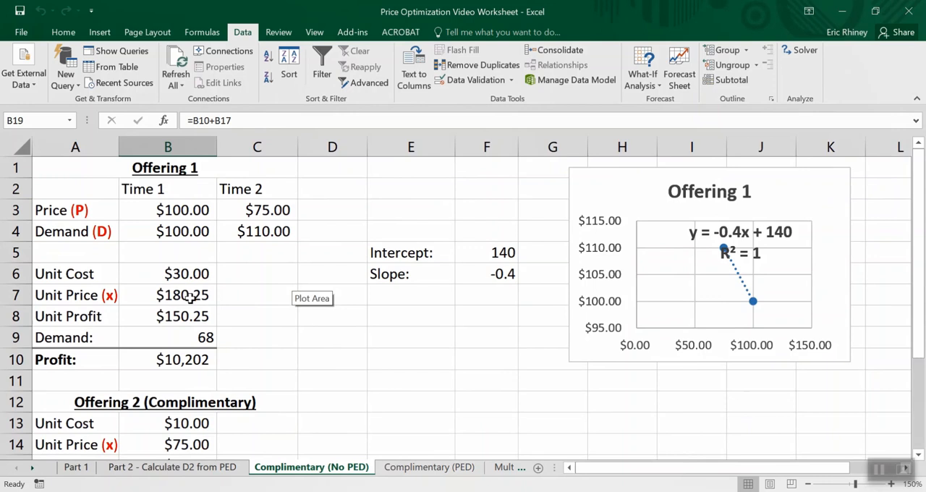
scroll(190, 298, "down", 1)
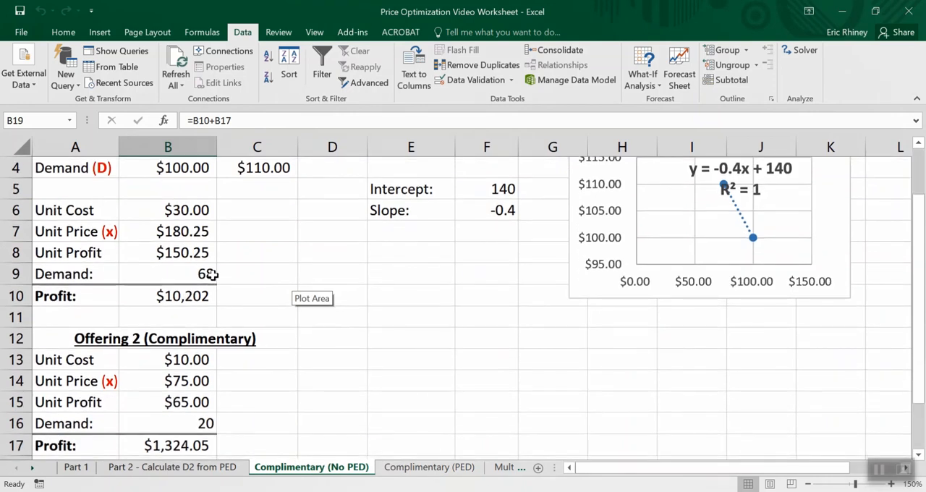
scroll(209, 275, "down", 1)
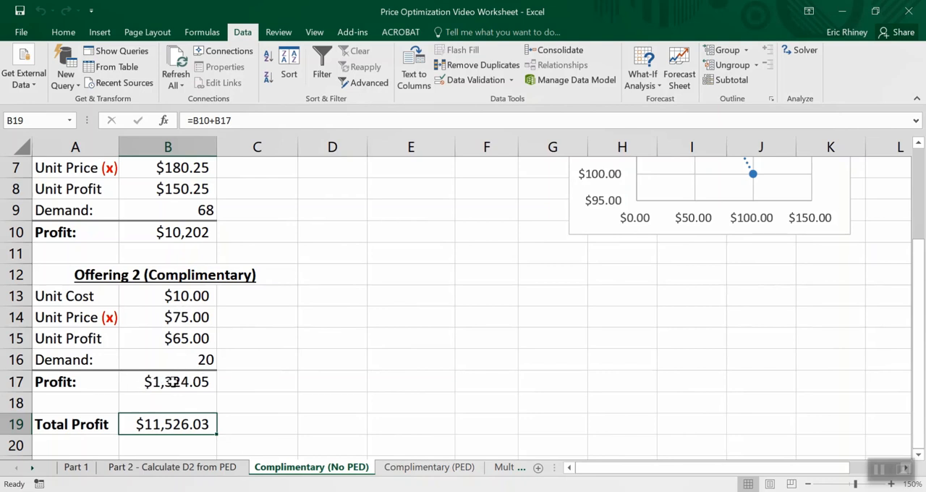
scroll(158, 241, "up", 2)
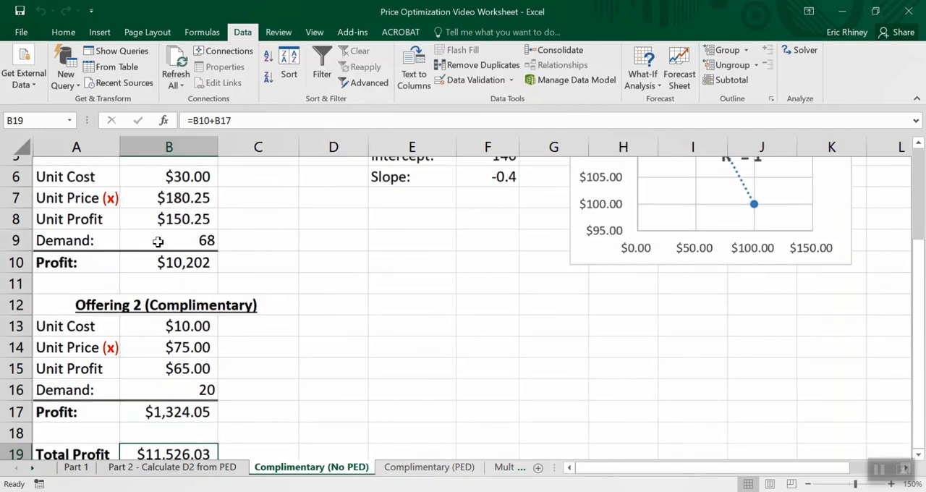
scroll(179, 237, "up", 1)
scroll(180, 237, "down", 2)
scroll(179, 238, "down", 1)
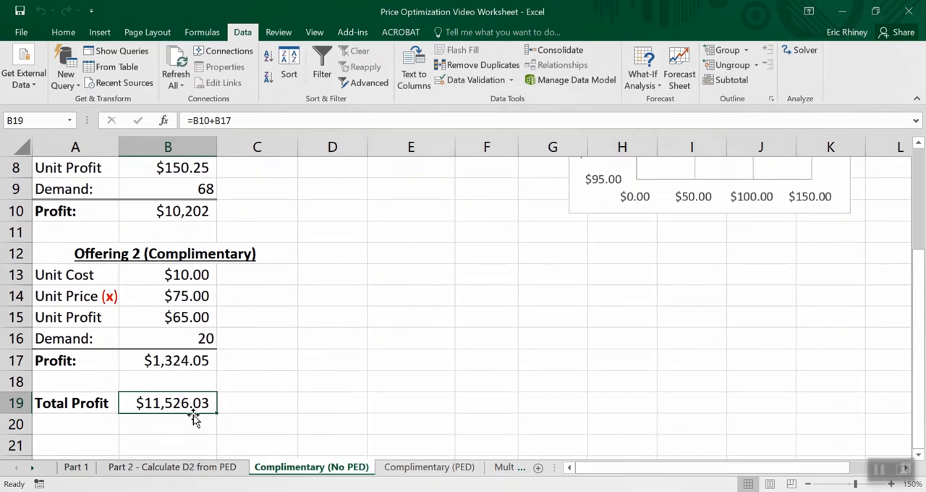
scroll(193, 418, "up", 1)
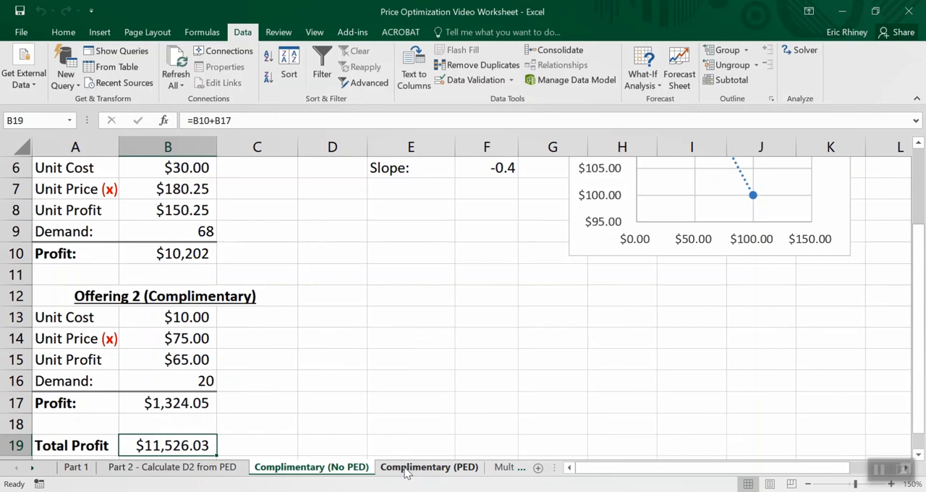
- Open the Complimentary (PED) sheet and look over its Offering 1 and Offering 2 sections
left_click(428, 467)
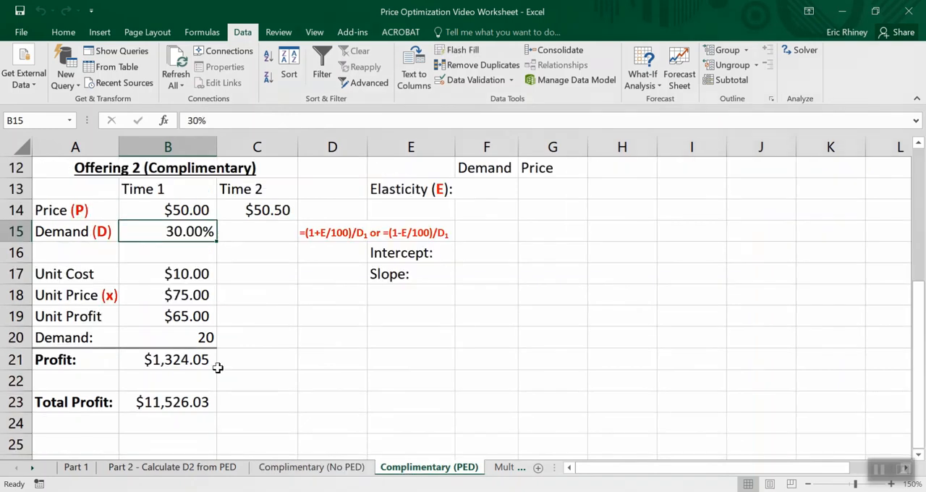
scroll(218, 280, "up", 3)
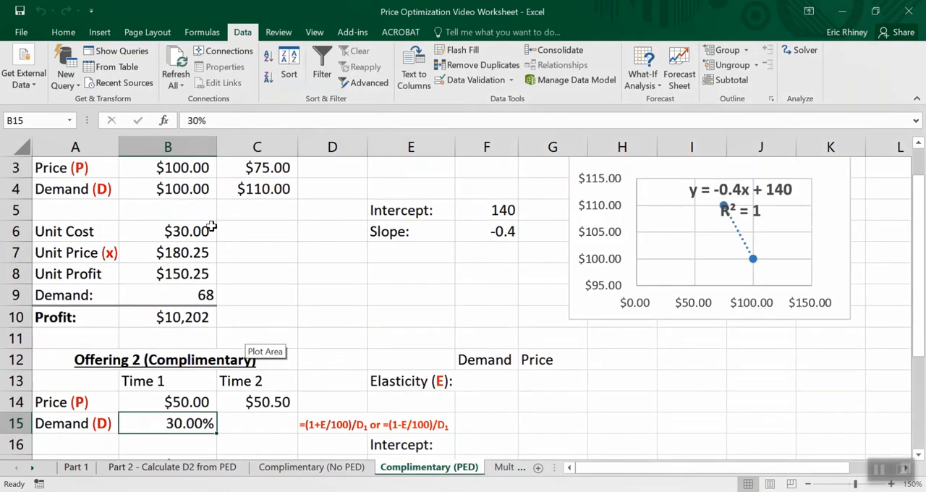
scroll(222, 322, "down", 2)
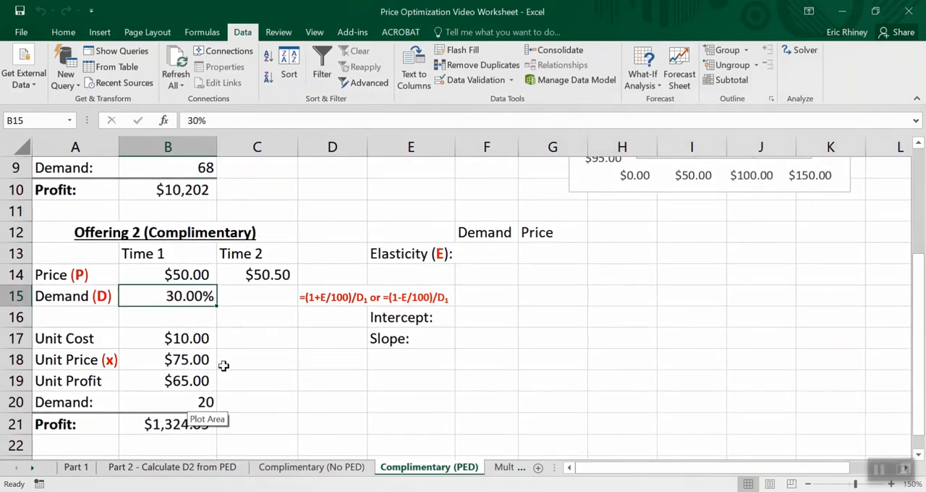
scroll(224, 366, "up", 2)
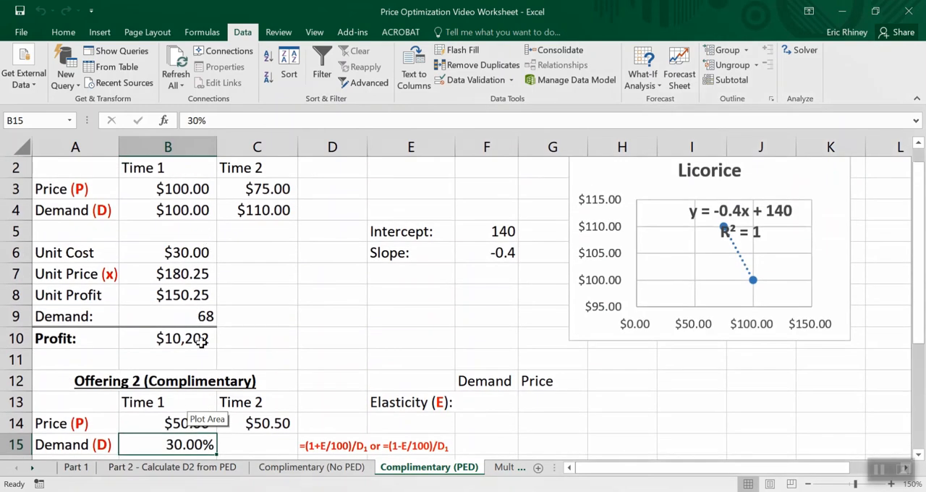
scroll(200, 338, "down", 1)
scroll(201, 344, "down", 1)
scroll(178, 380, "down", 1)
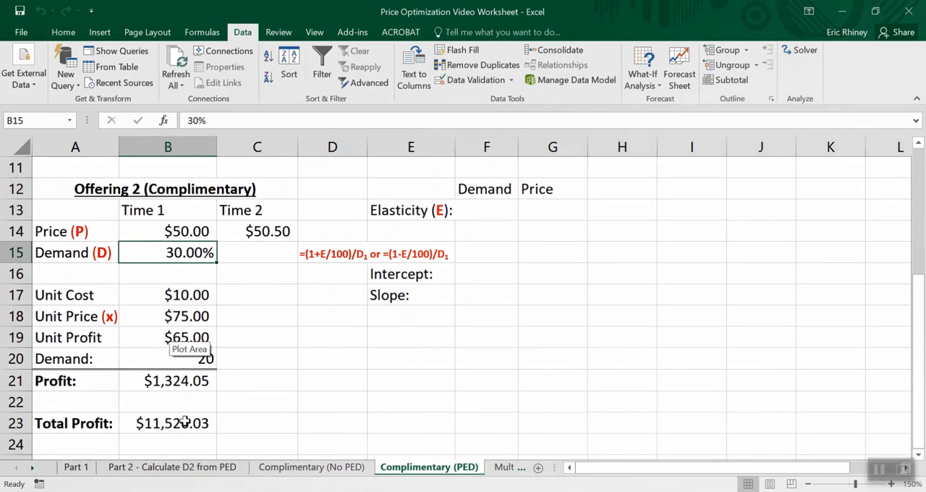
- Inspect the Unit Price cells B18 and B7 and Offering 2's Time 1 demand in B15
left_click(154, 318)
scroll(154, 317, "up", 2)
scroll(154, 316, "up", 1)
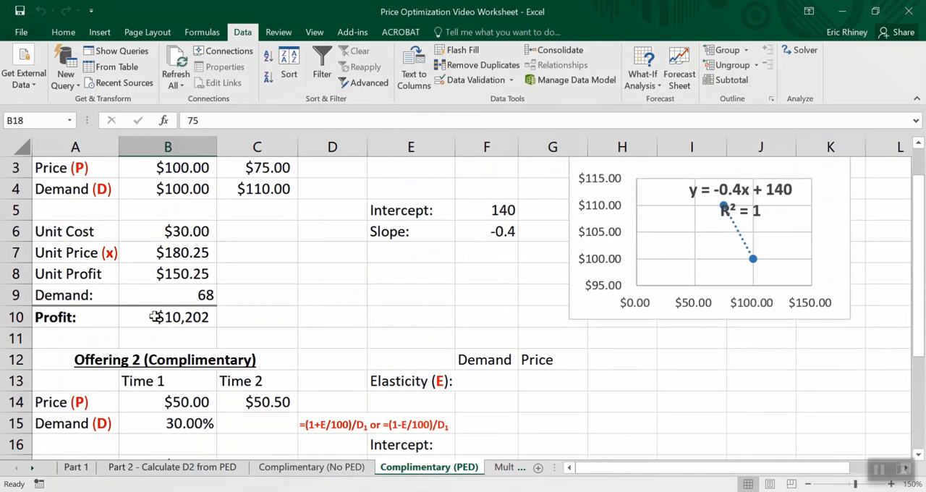
left_click(164, 247)
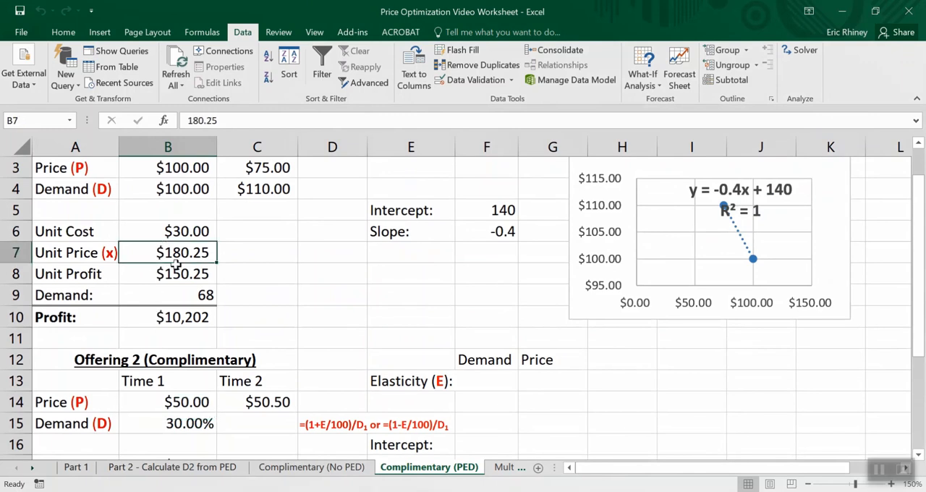
scroll(177, 263, "up", 1)
scroll(181, 260, "down", 3)
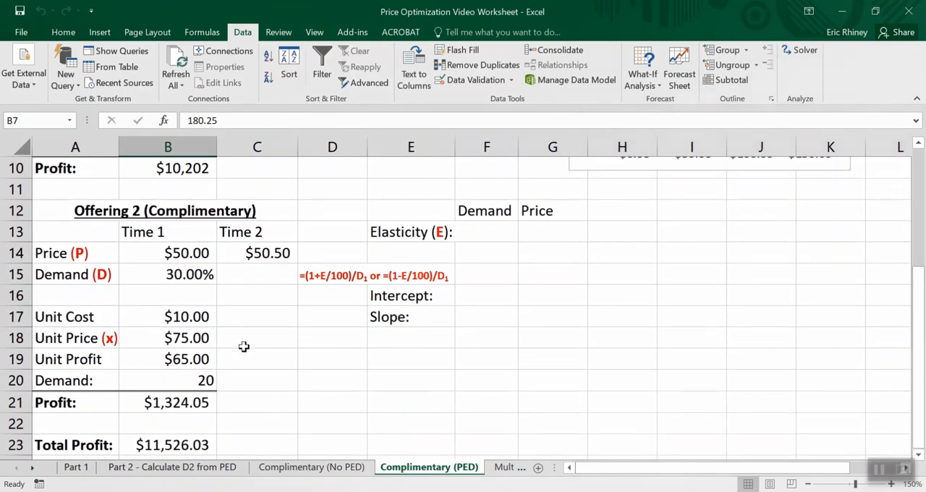
left_click(198, 271)
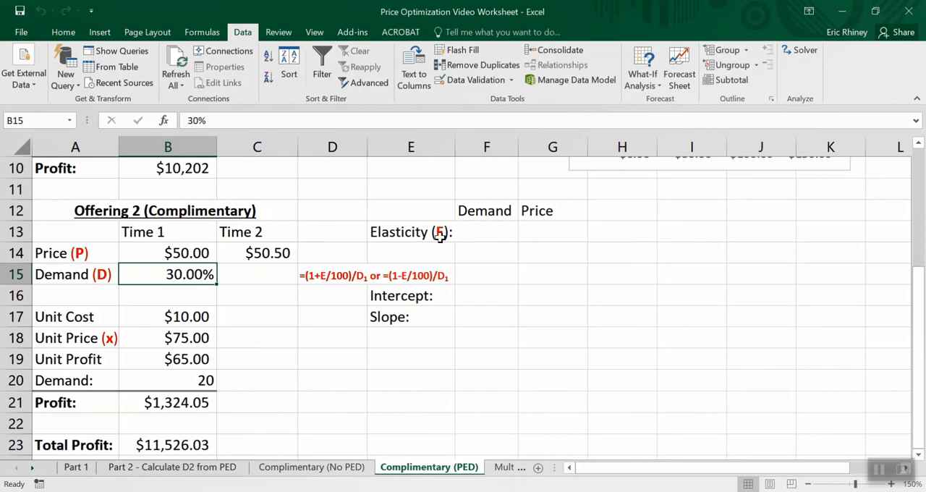
- Enter a demand elasticity of 1.50 for Offering 2 in F13
left_click(502, 235)
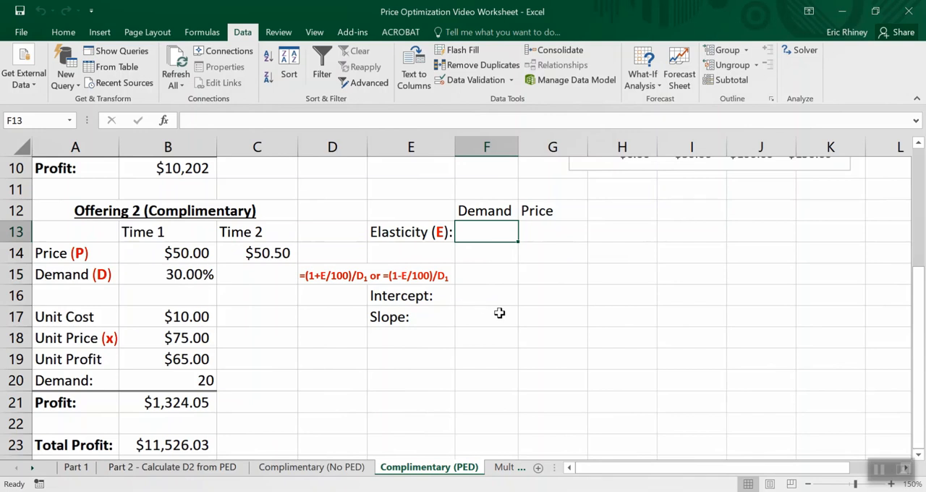
type("1.5")
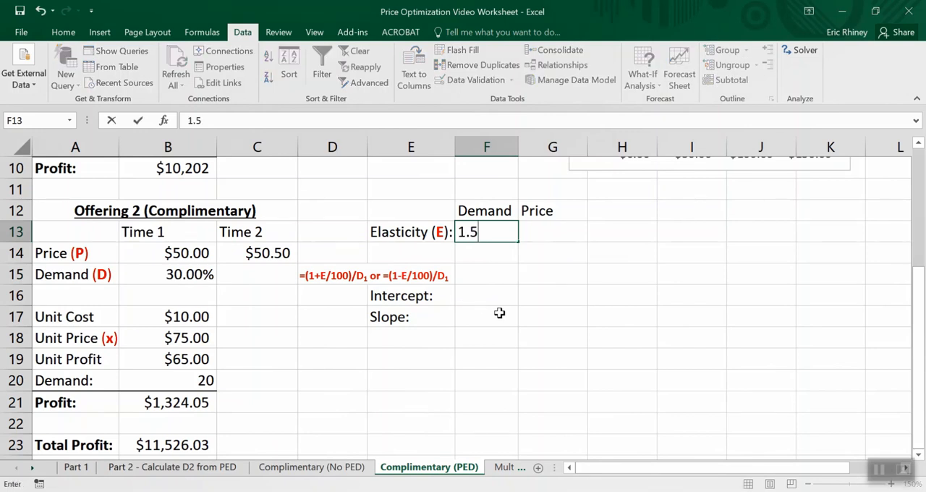
type("0")
key("Return")
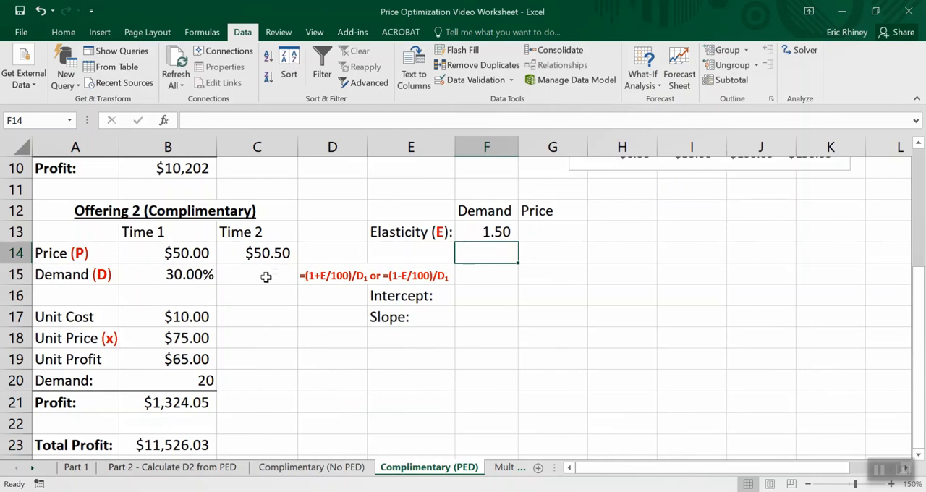
- Enter the formula =(1-F13/100)/B15 in C15 for Offering 2's Time 2 demand
left_click(496, 229)
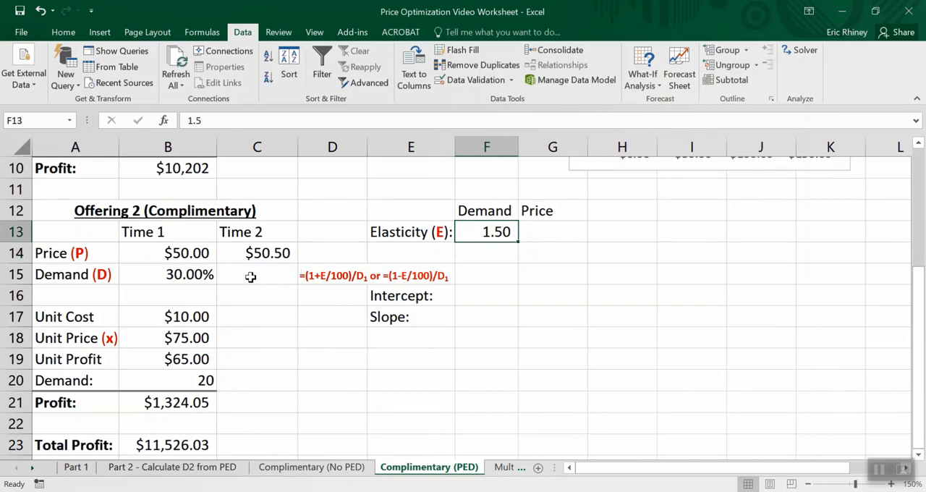
left_click(183, 247)
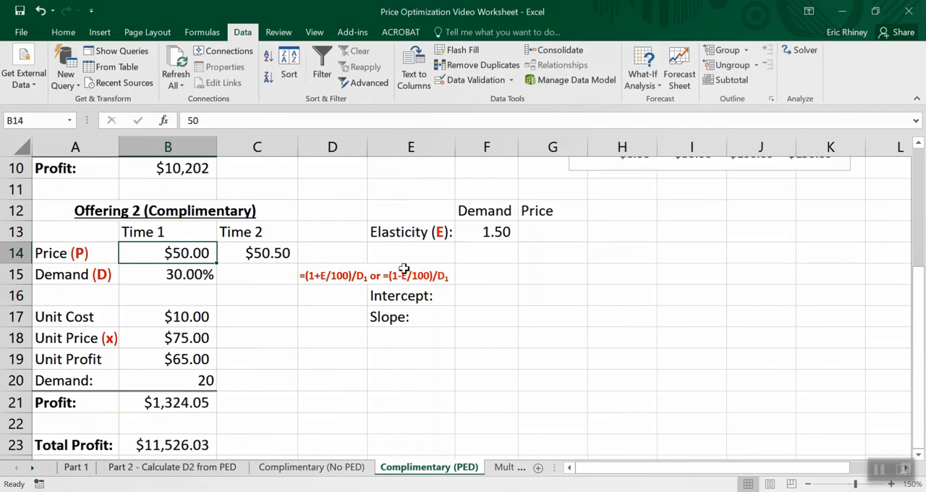
left_click(248, 275)
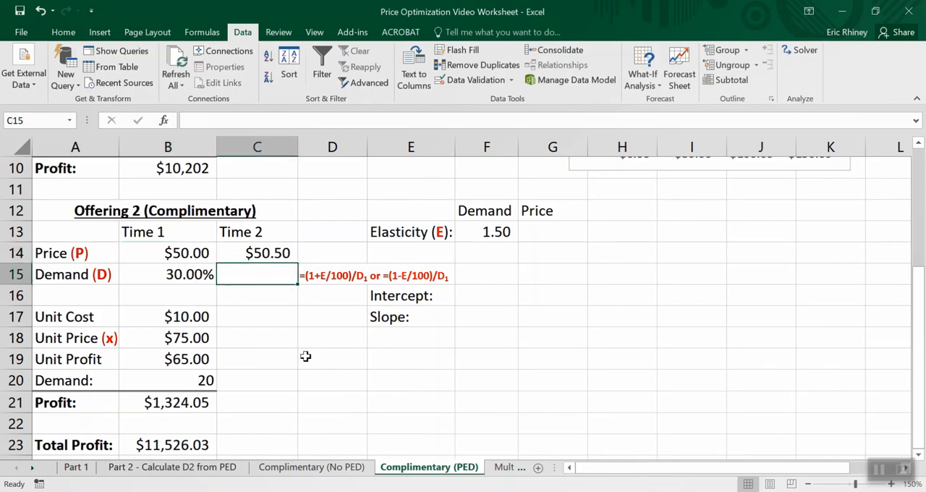
type("=")
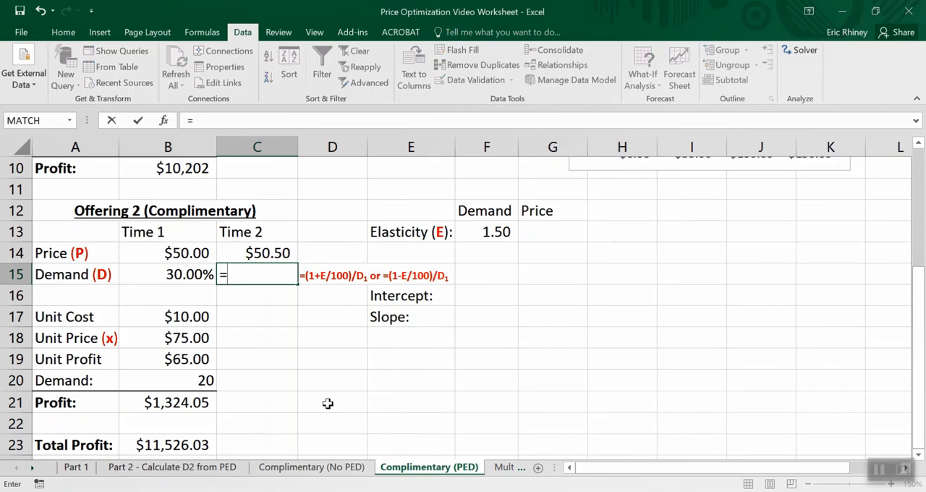
type("(1-")
left_click(499, 230)
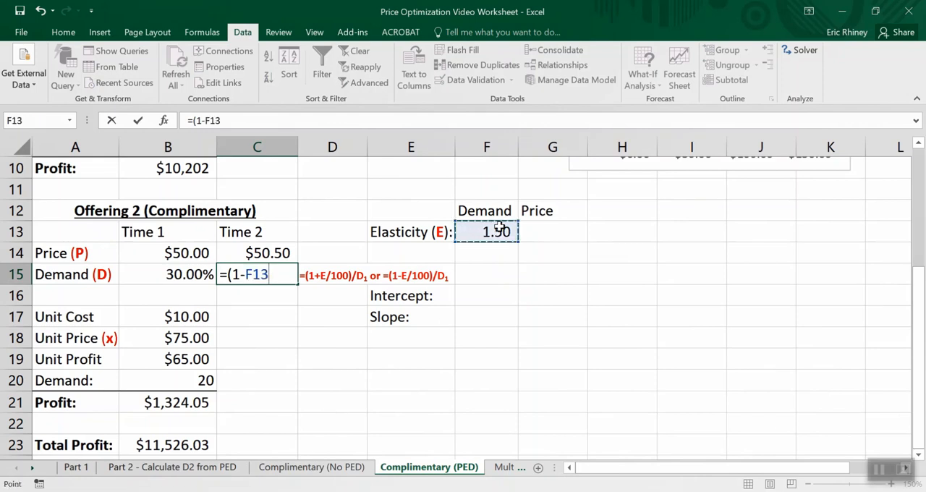
type("/")
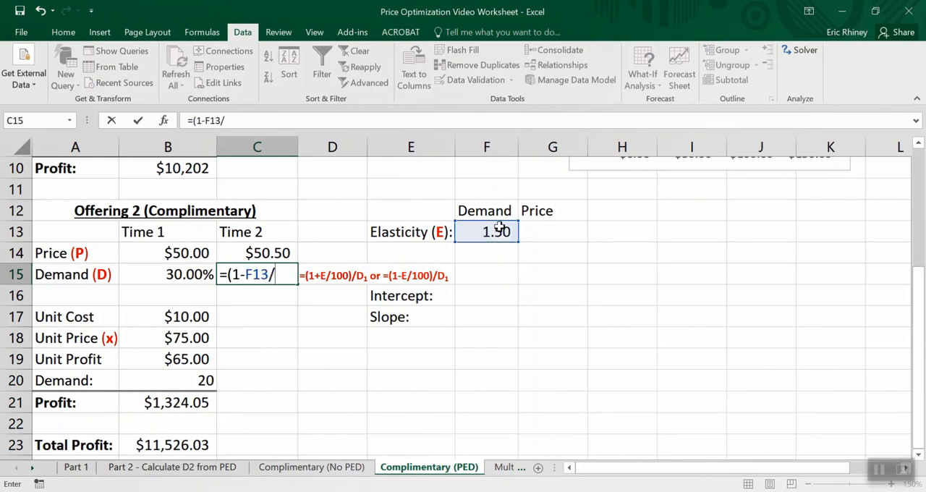
type("100")
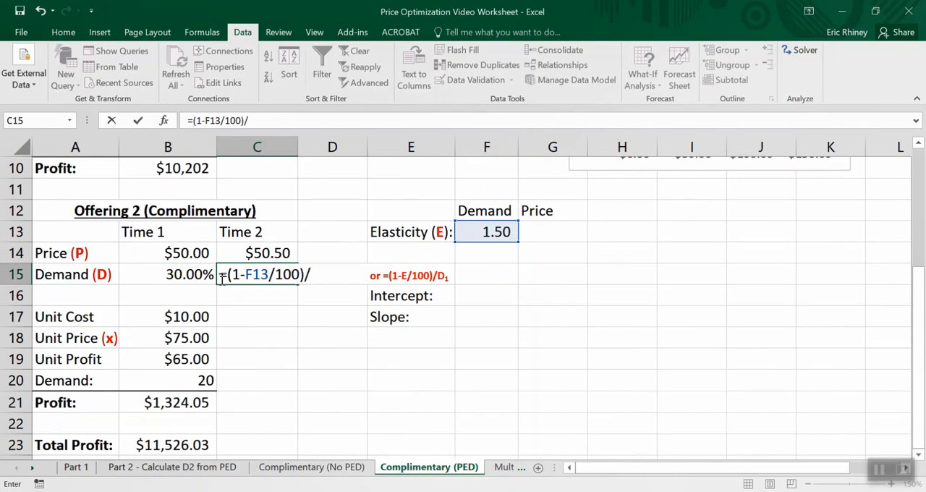
type(")/")
left_click(181, 274)
key("Return")
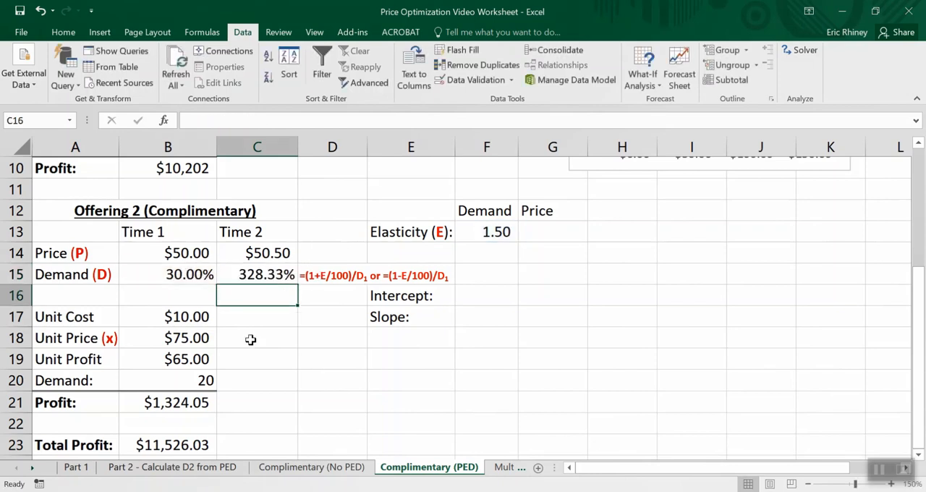
- Correct the Time 2 demand formula in C15 to multiply by B15, making it =(1-F13/100)*B15
key("Up")
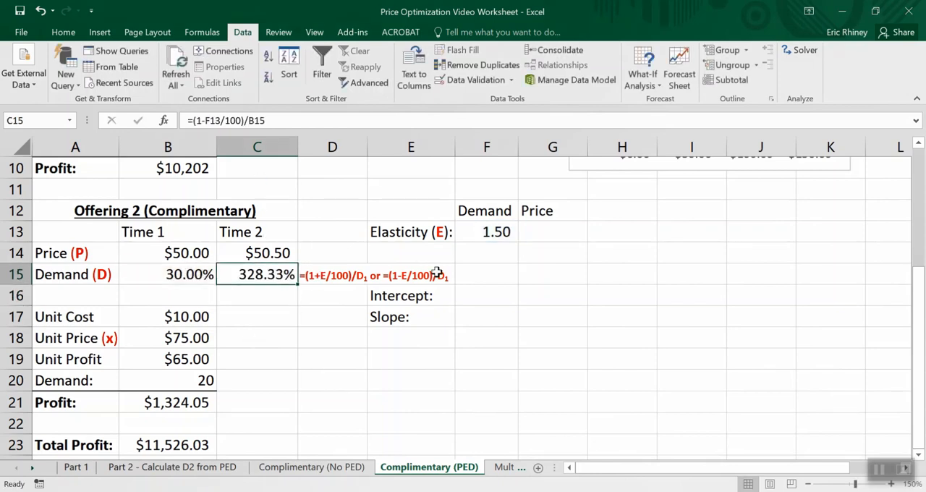
left_click(252, 120)
key("BackSpace")
type("*")
key("Return")
key("Up")
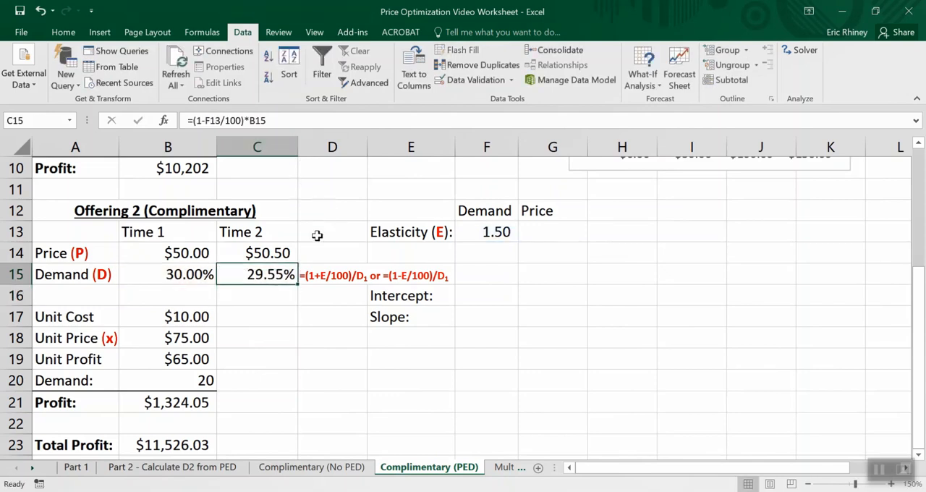
- Change both divisions by D1 in the D15 formula note to multiplications: =(1+E/100)*D1 or =(1-E/100)*D1
left_click(320, 270)
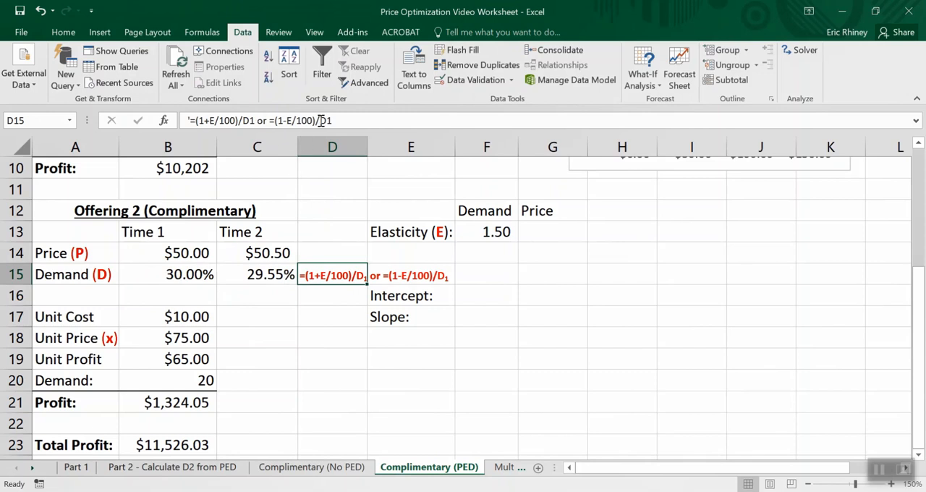
left_click(320, 120)
key("BackSpace")
type("*")
key("Left")
key("Left")
key("Left")
key("Left")
key("Left")
key("Left")
key("Left")
key("Left")
key("Left")
key("Left")
key("Left")
key("Left")
key("Left")
key("Left")
key("Left")
key("Left")
key("Left")
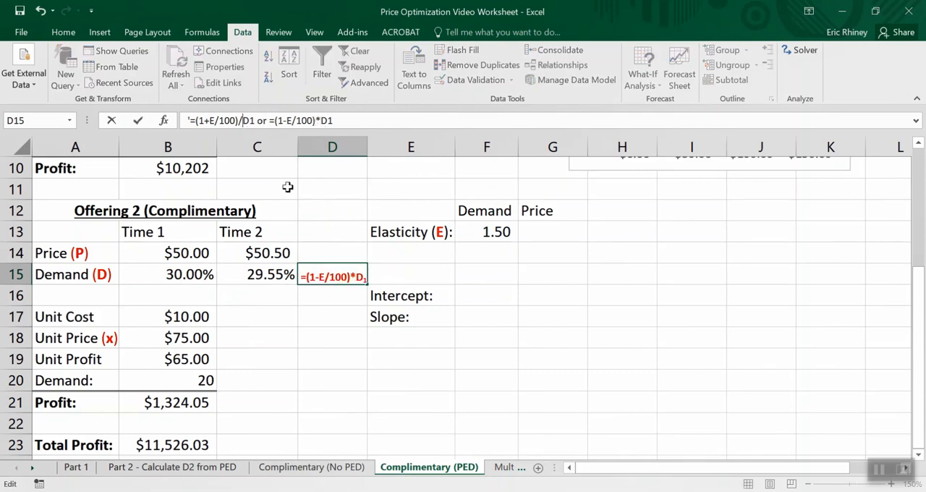
key("BackSpace")
key("Down")
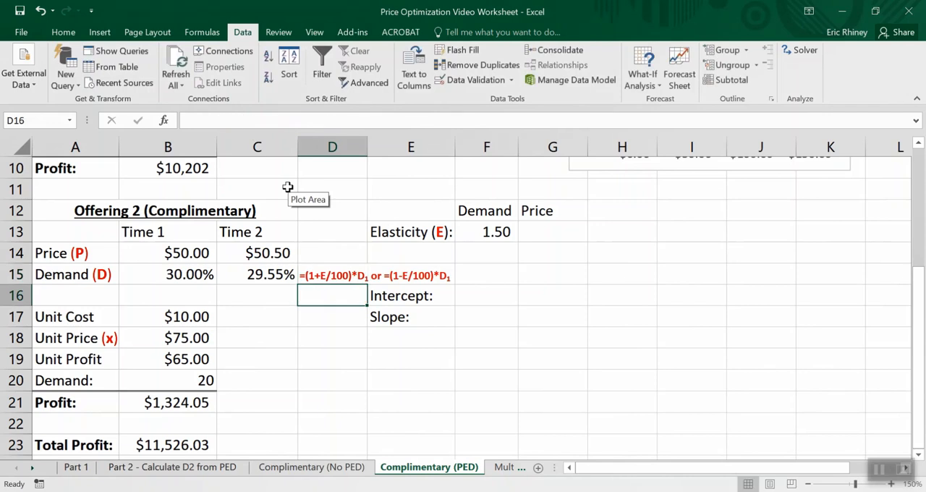
key("Left")
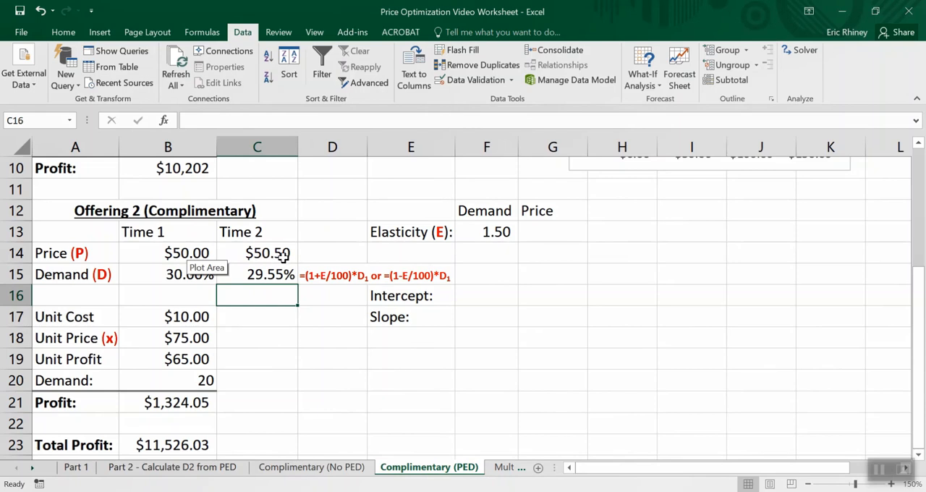
- Calculate Offering 2's demand intercept in F16 with =INTERCEPT(B15:C15,B14:C14), using demands as known y's and prices as known x's
left_click(205, 276)
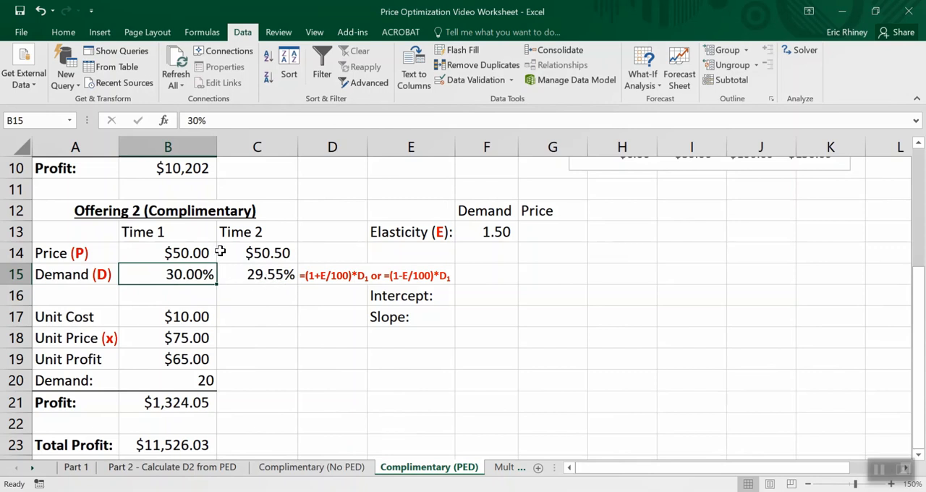
left_click_drag(198, 253, 241, 268)
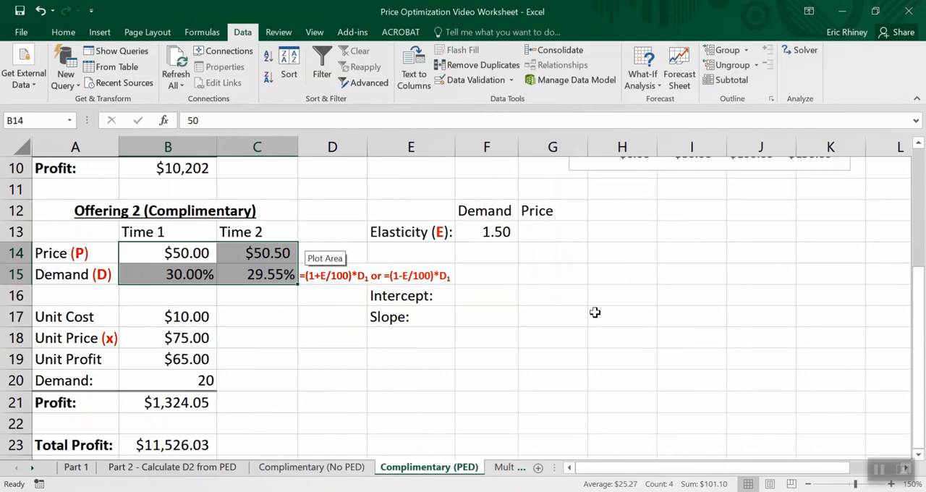
left_click(462, 295)
type("=")
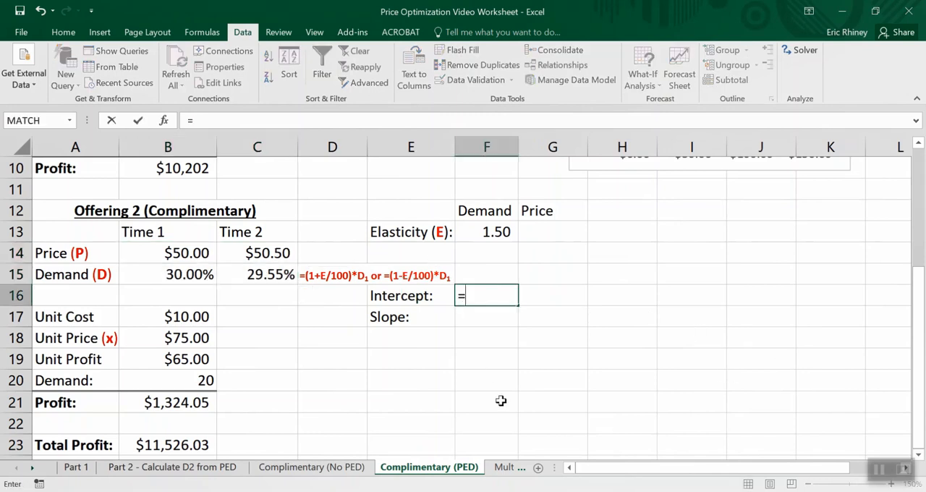
type("inter")
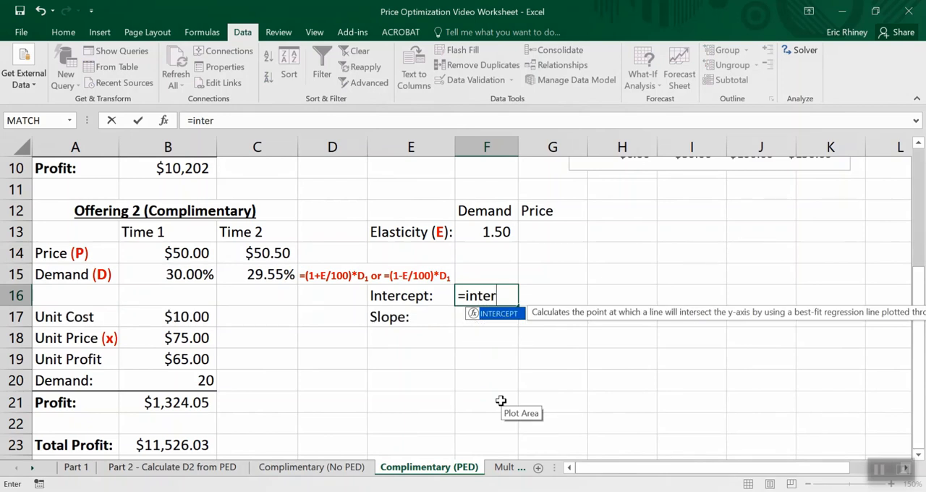
type("ceptz9")
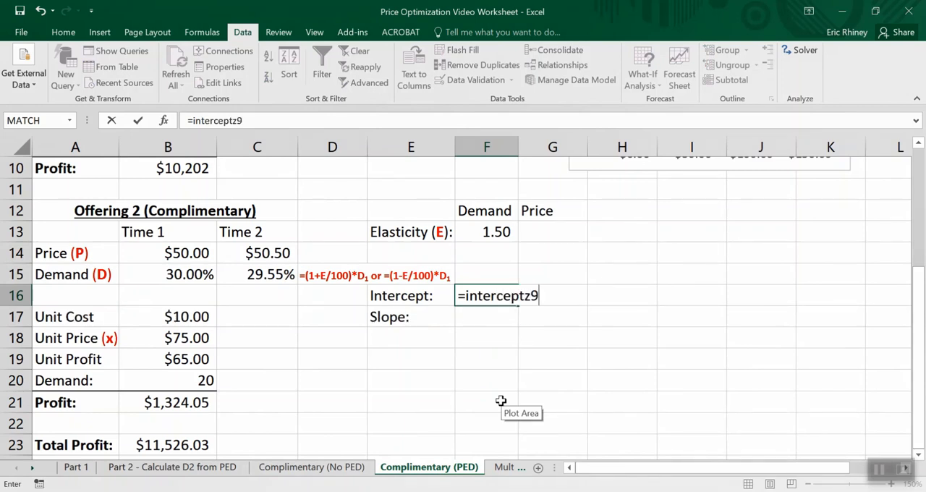
key("BackSpace")
key("BackSpace")
type("(")
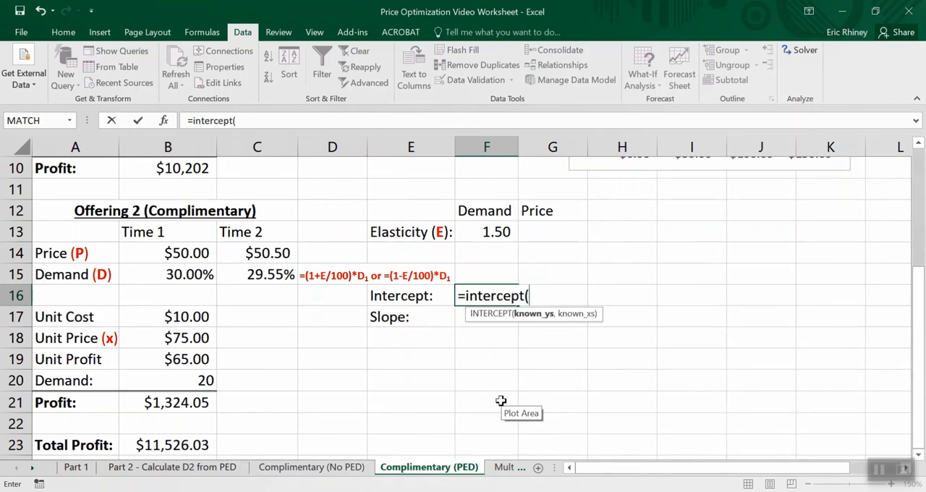
left_click(186, 275)
left_click_drag(186, 275, 242, 270)
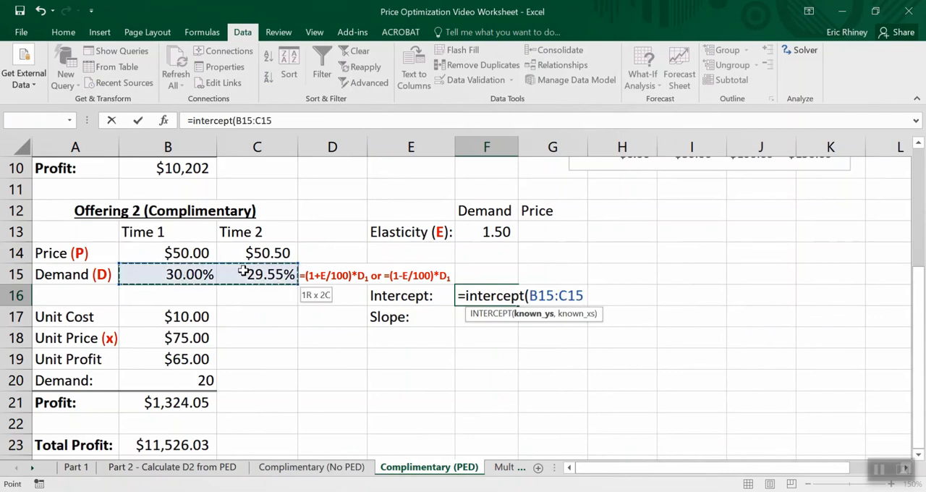
type(",")
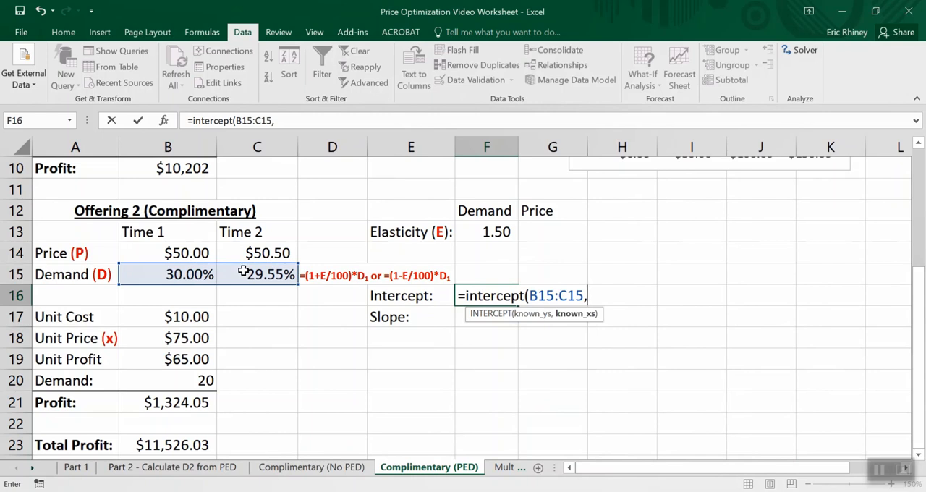
type(",")
key("BackSpace")
left_click(185, 250)
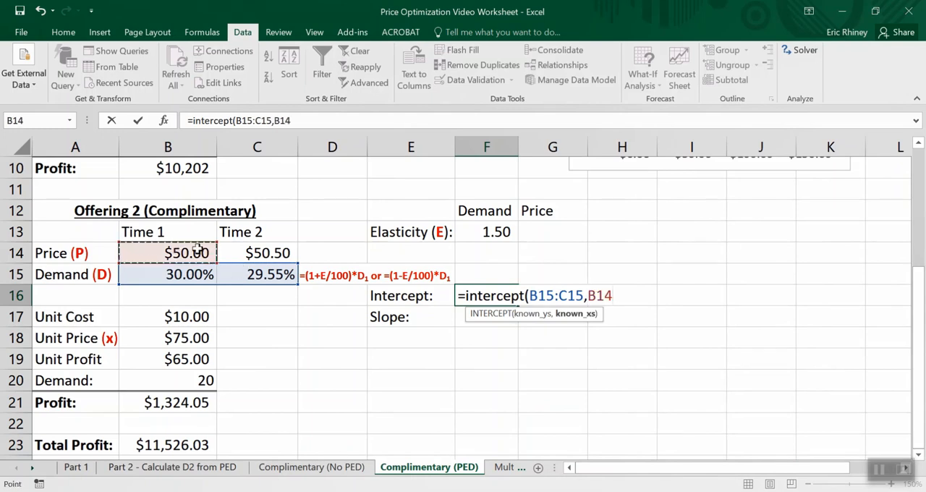
left_click_drag(184, 249, 244, 249)
type(")")
key("Return")
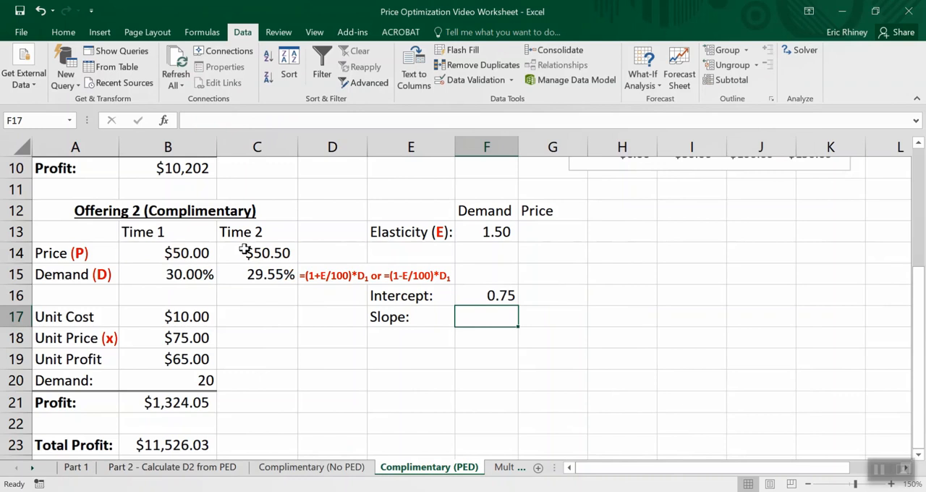
- Calculate Offering 2's demand slope in F17 with =SLOPE(B15:C15,B14:C14) and check the entered formula
type("=slop")
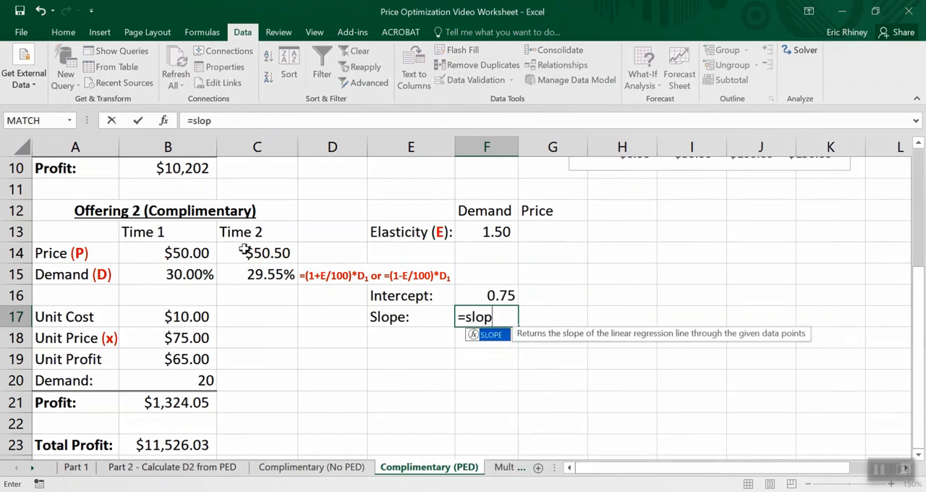
type("e(")
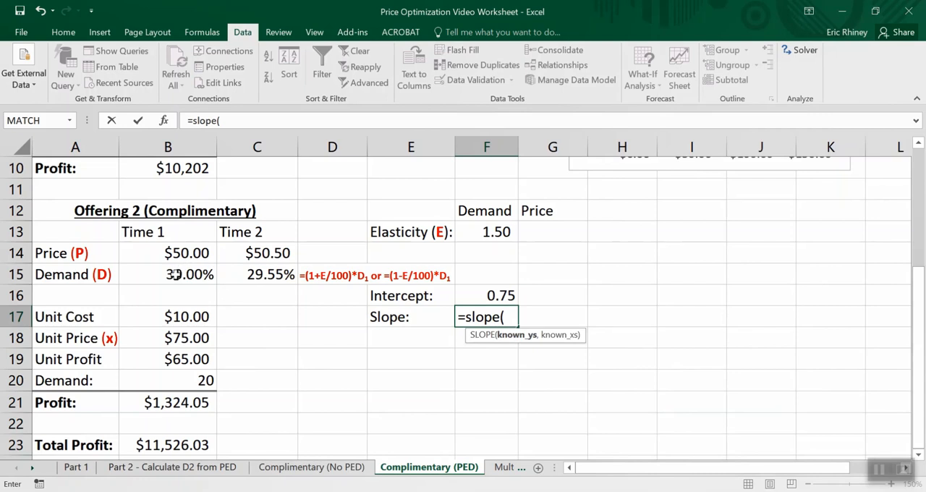
left_click_drag(170, 267, 242, 273)
type(",")
left_click_drag(178, 252, 255, 252)
type(")")
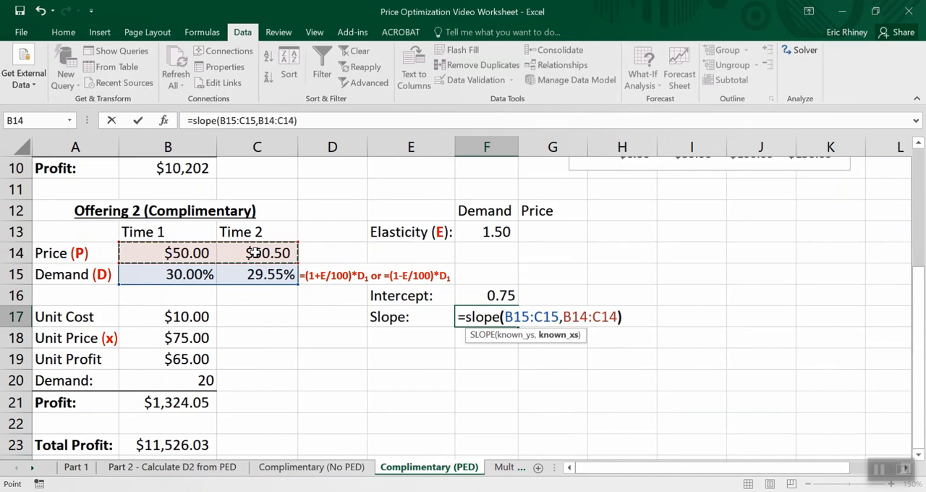
key("Return")
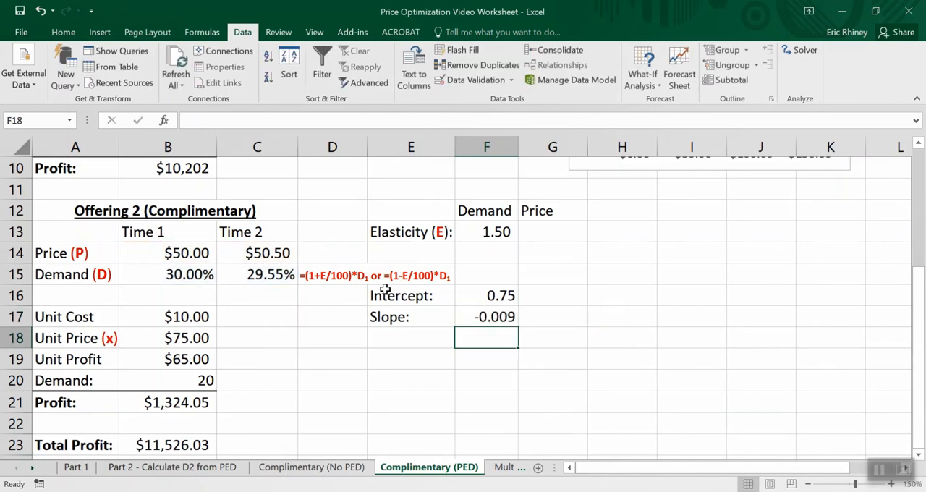
left_click(508, 317)
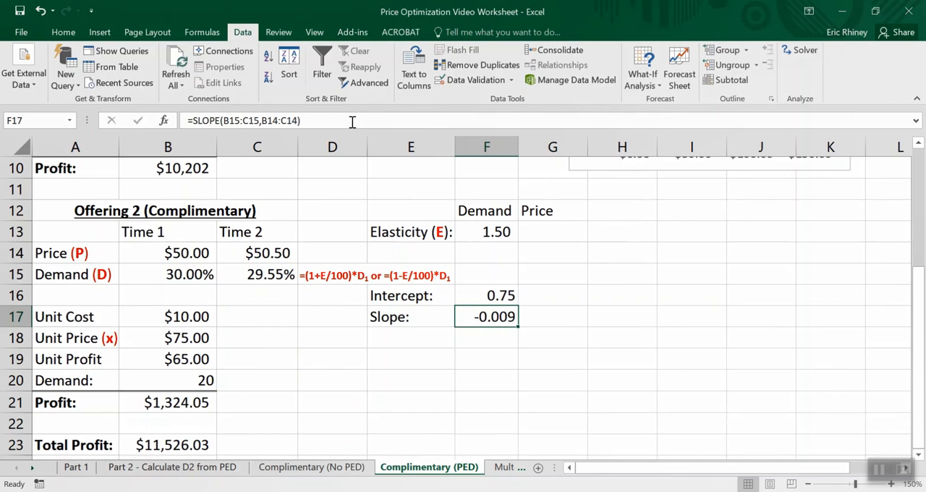
left_click(396, 357)
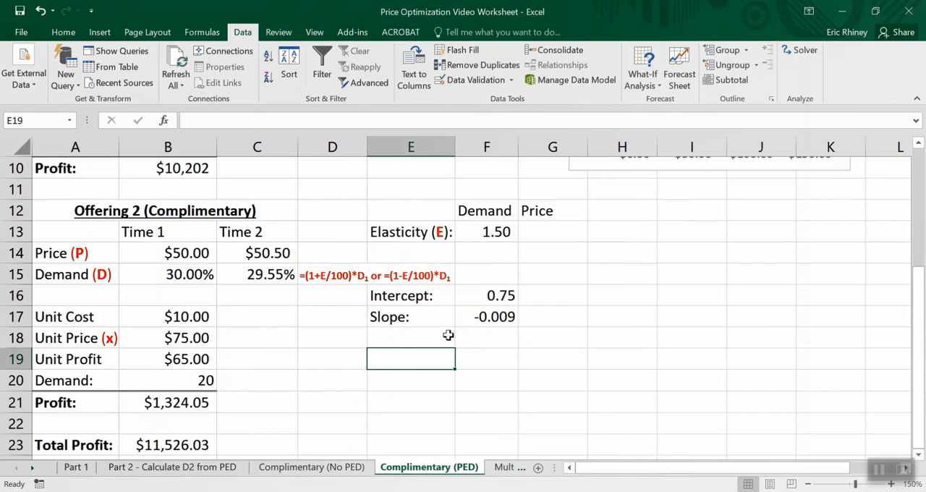
- Insert a row above Offering 2's Demand row and label it "Demand %:" in A20
left_click(183, 384)
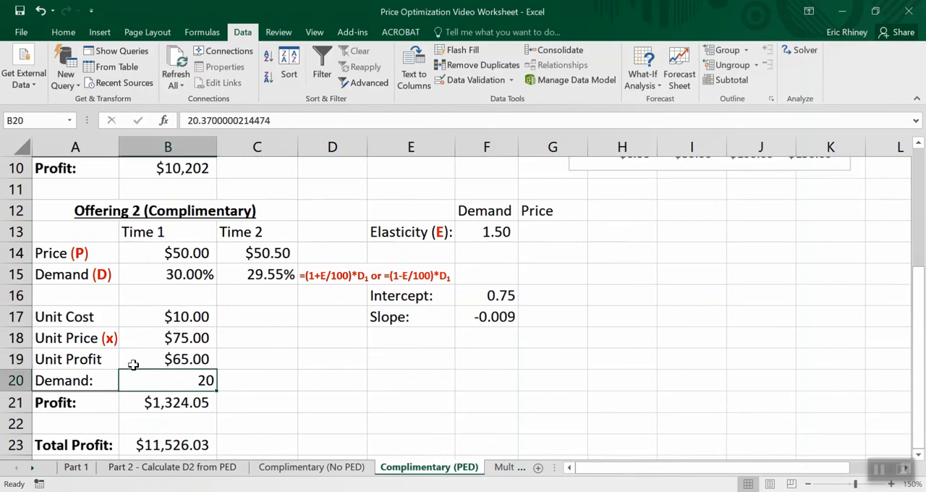
left_click(240, 383)
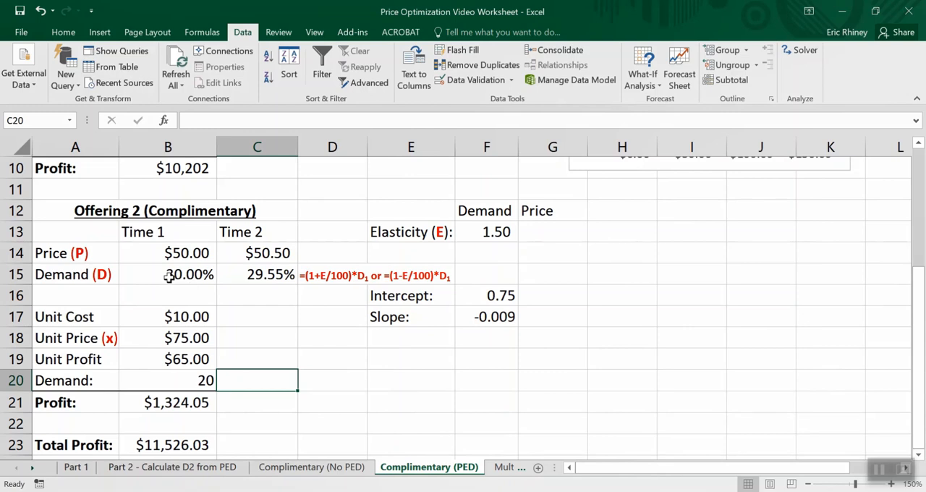
right_click(15, 380)
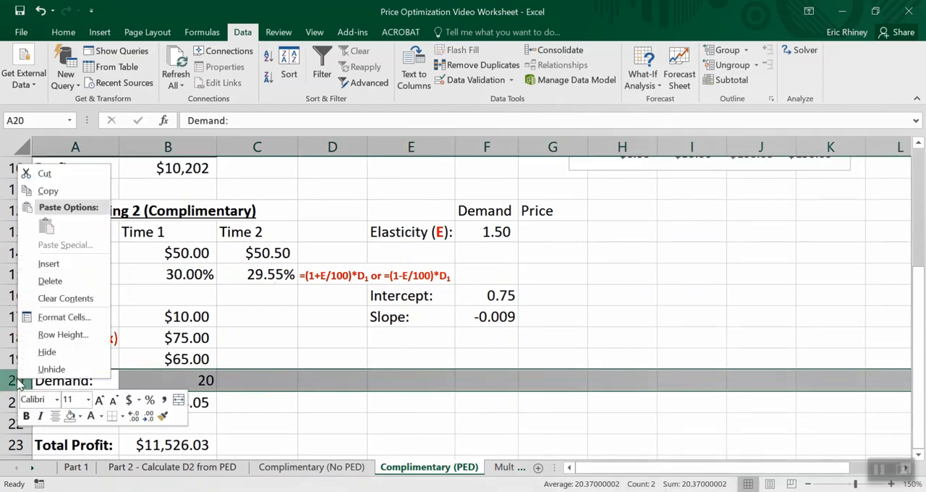
left_click(40, 265)
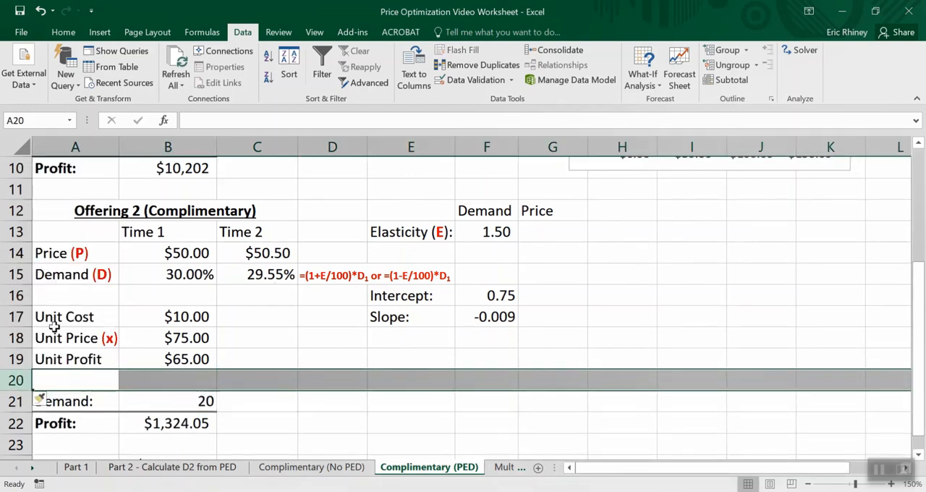
left_click(68, 385)
type("Demand")
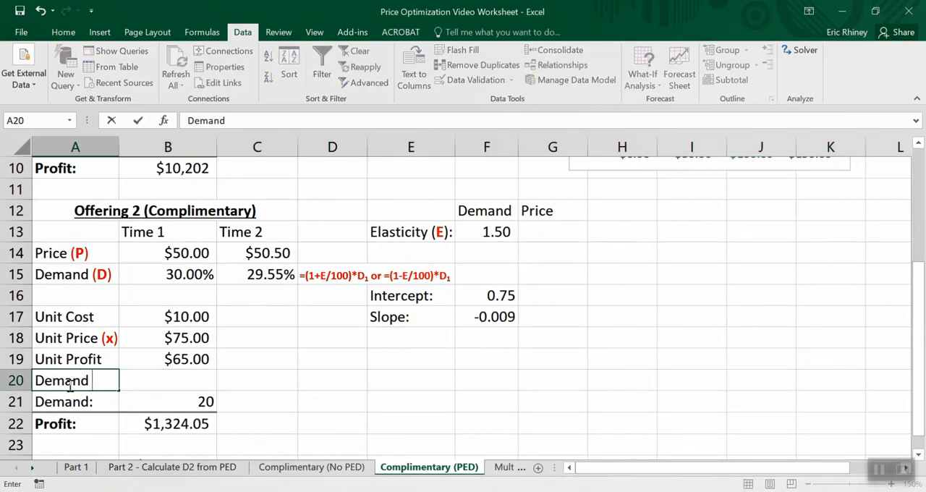
type(" %:")
left_click(157, 378)
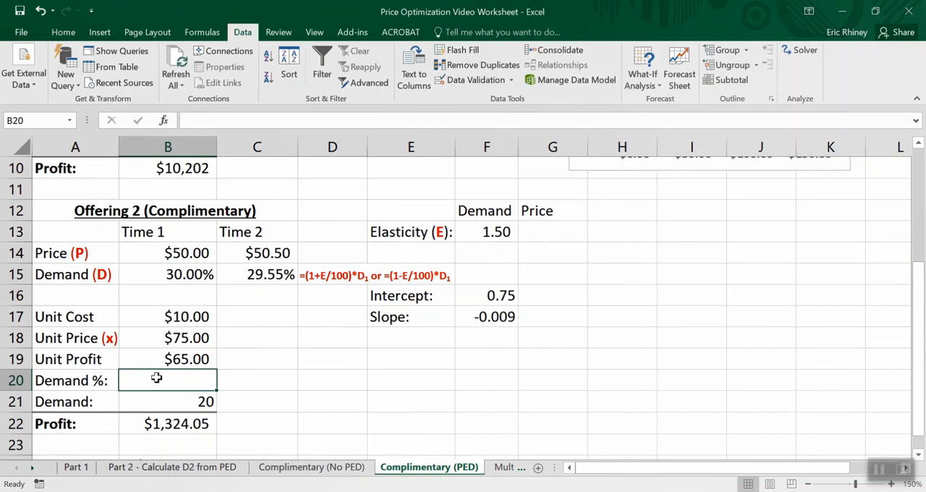
- Add the note "y = slope*x + intercept" in C20, beside the Demand % cell
key("Right")
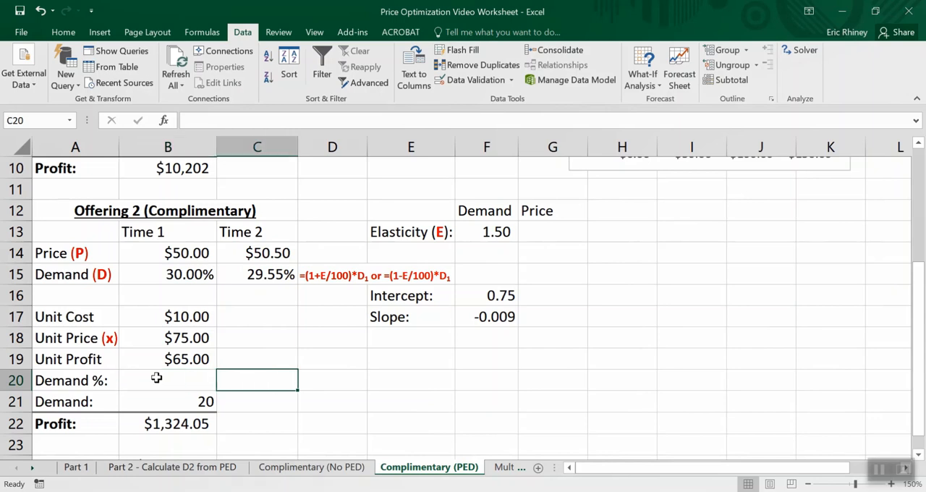
type("=")
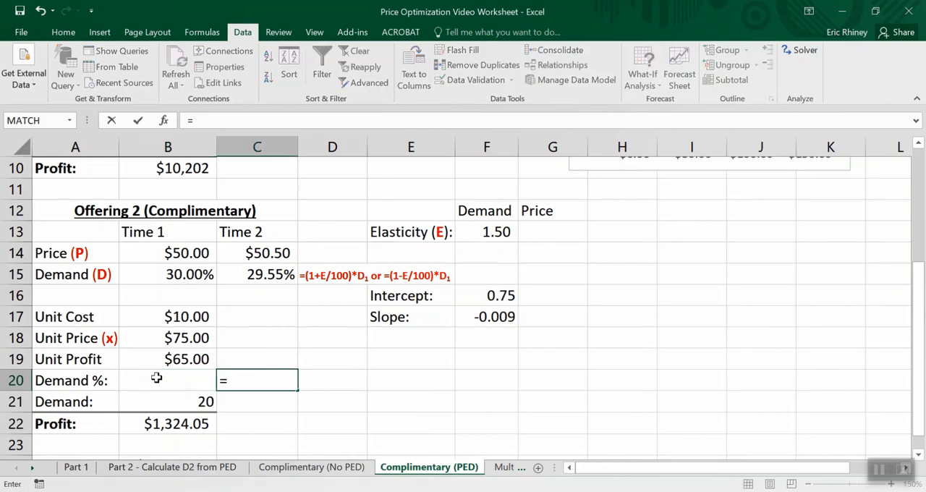
key("BackSpace")
type("y")
key("BackSpace")
type("y = slope")
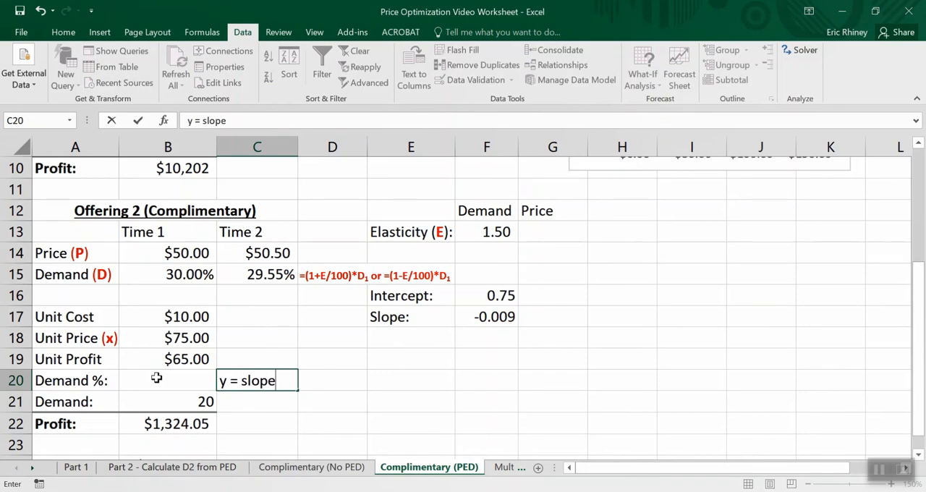
type("*x + intercept")
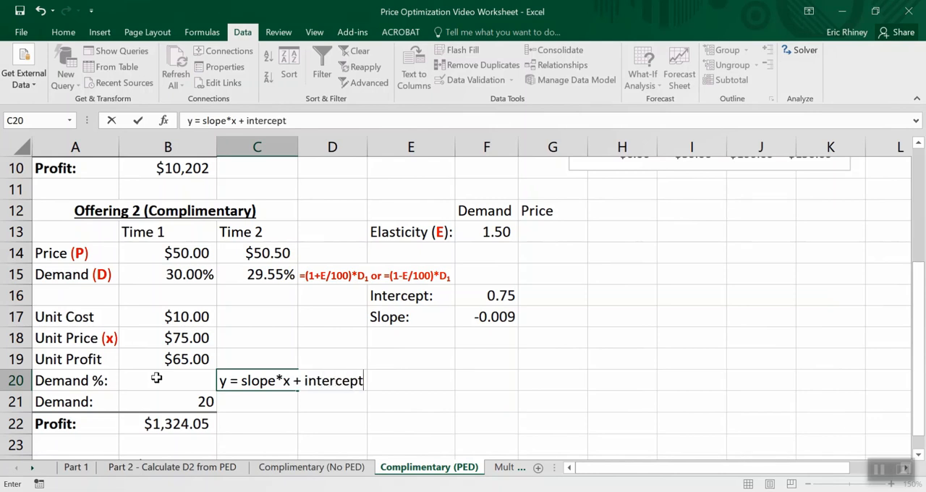
key("Return")
- Calculate Offering 2's demand percentage in B20 with =F17*B18+F16, using the slope, unit price and intercept
key("Up")
key("Left")
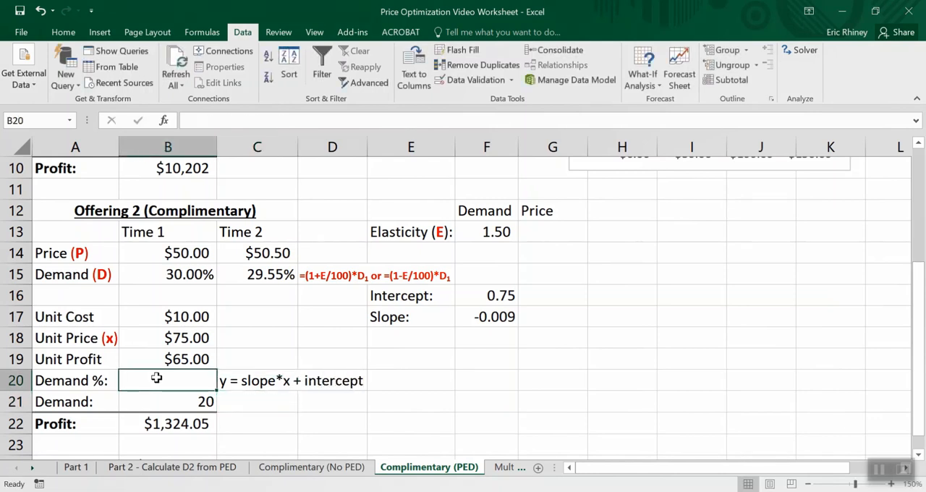
type("=")
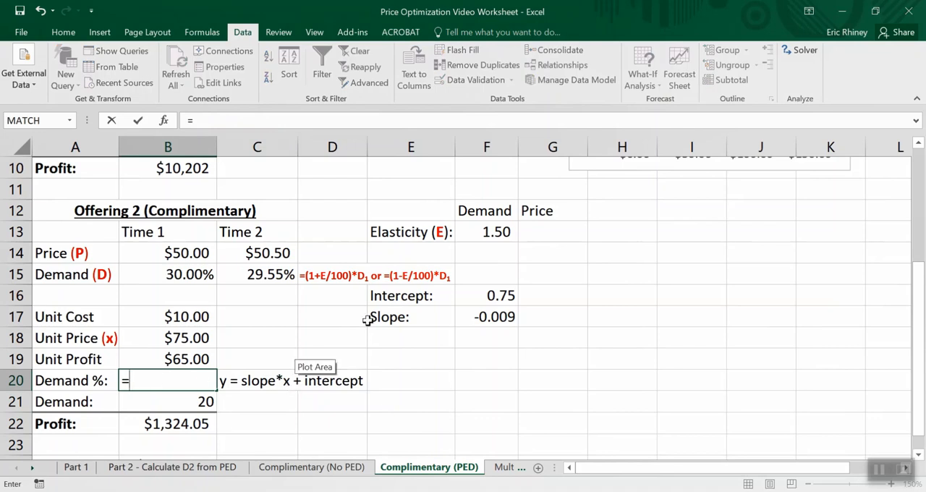
left_click(501, 317)
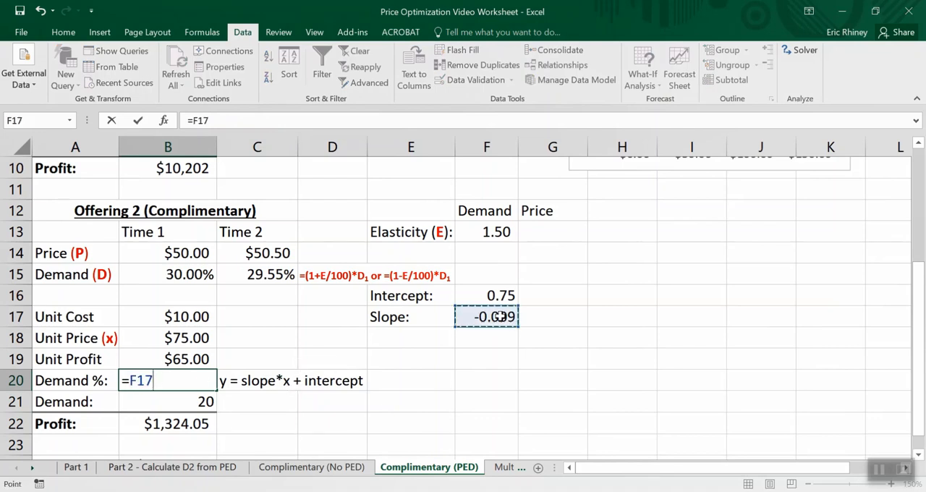
type("*")
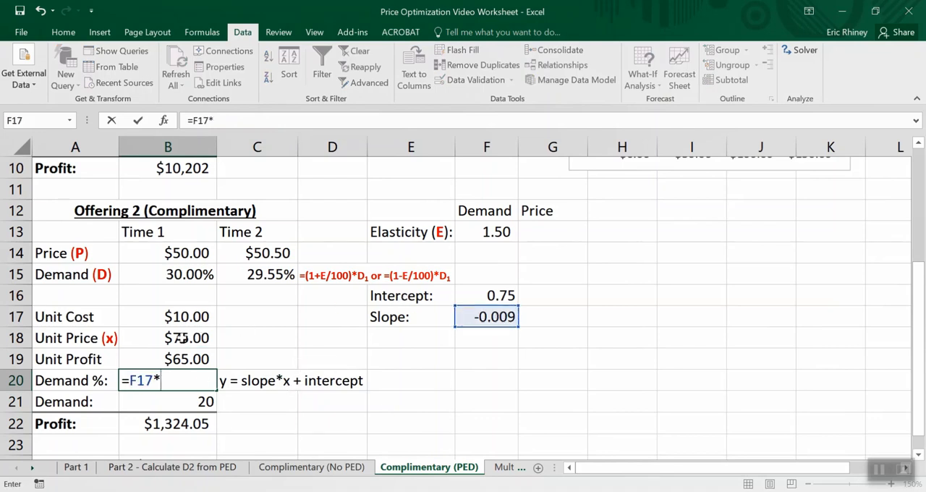
left_click(180, 338)
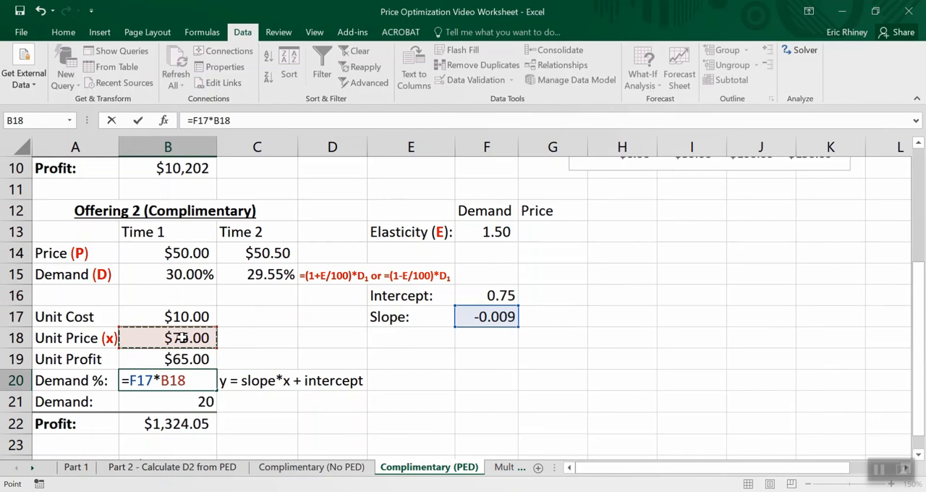
type("+")
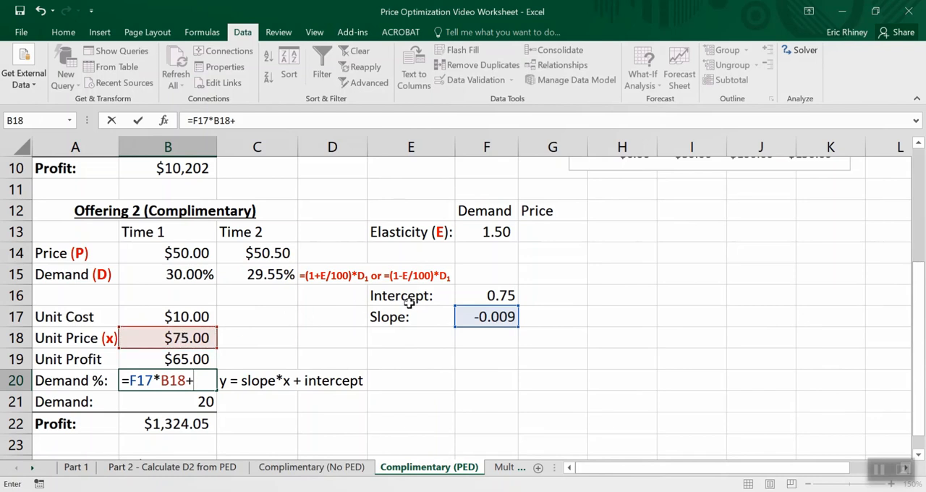
left_click(460, 295)
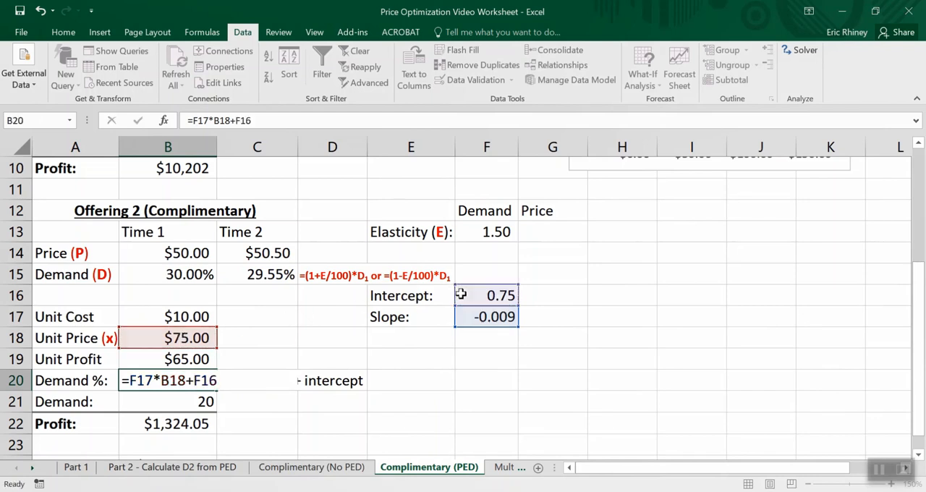
key("Return")
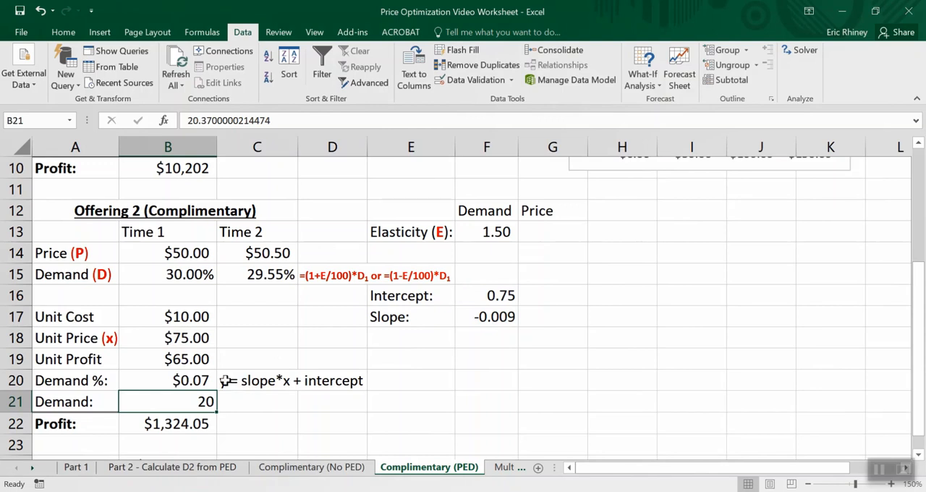
- Format the Demand % result in B20 as a percentage
left_click(177, 382)
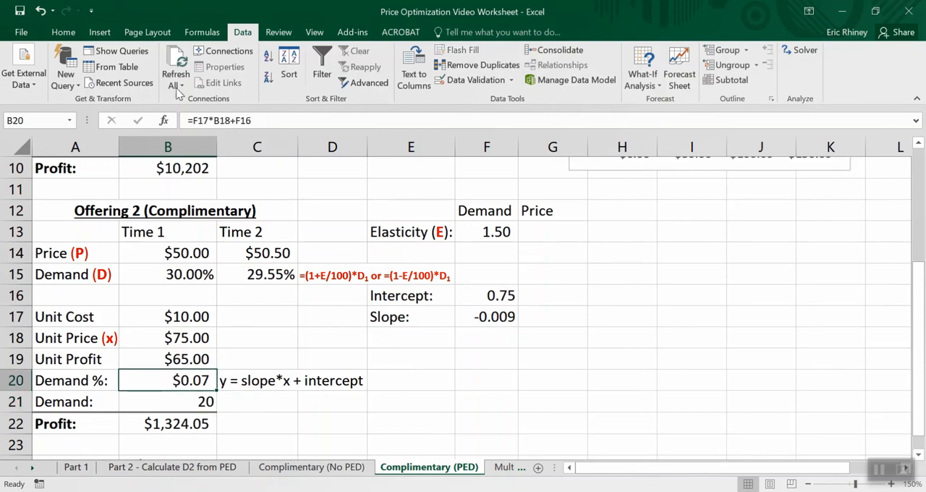
left_click(72, 33)
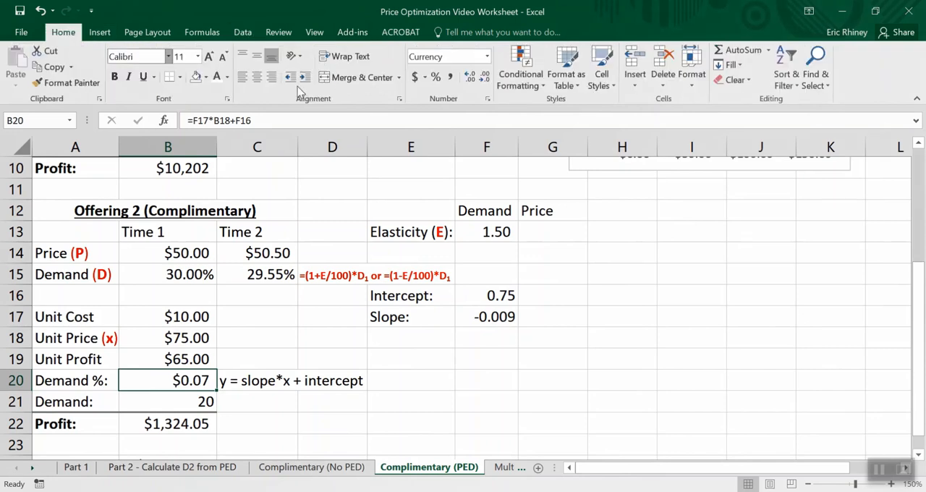
left_click(437, 76)
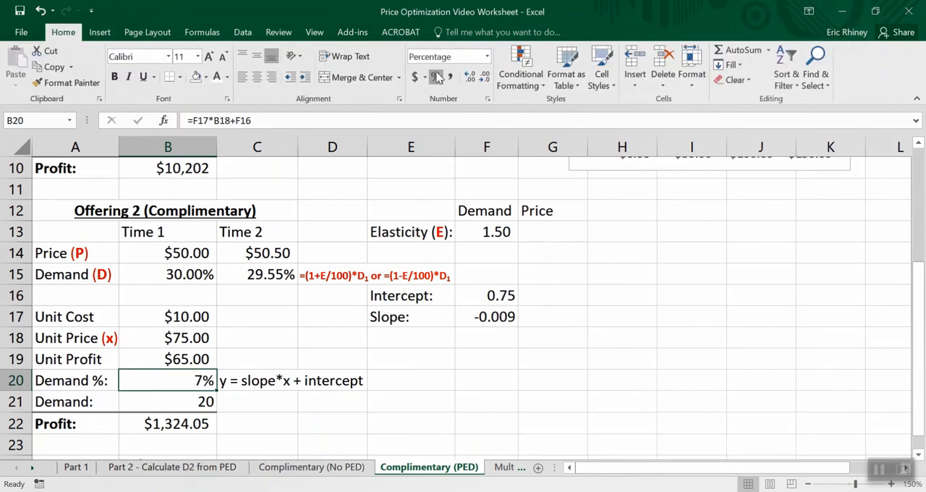
- Set Offering 2's unit price in B18 to 50 to test the demand percentage formula
left_click(182, 395)
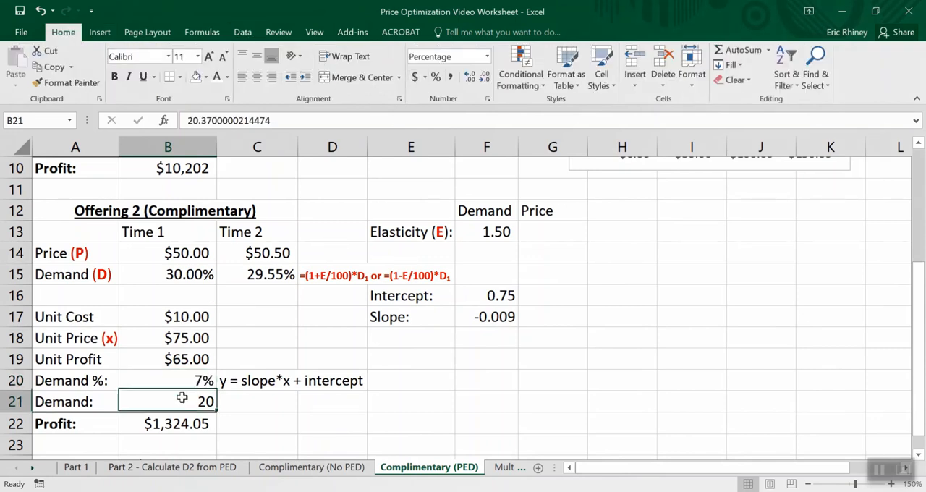
left_click(182, 380)
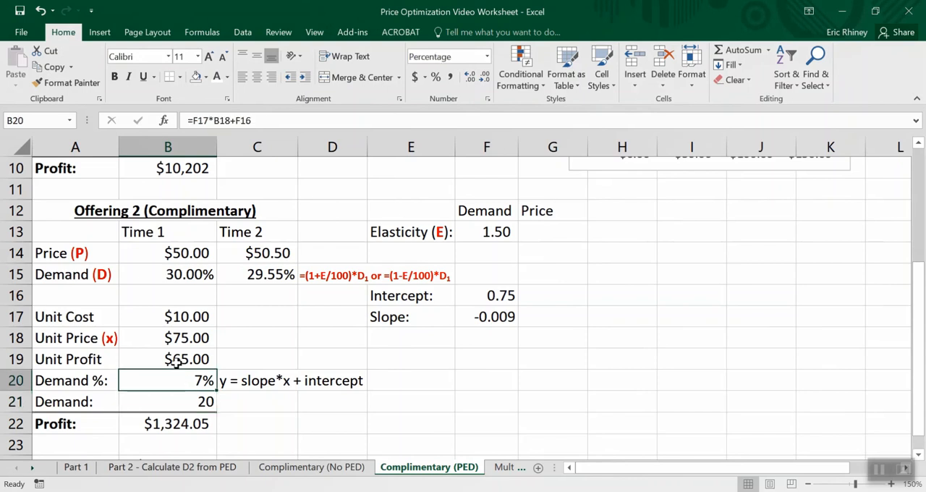
left_click(172, 338)
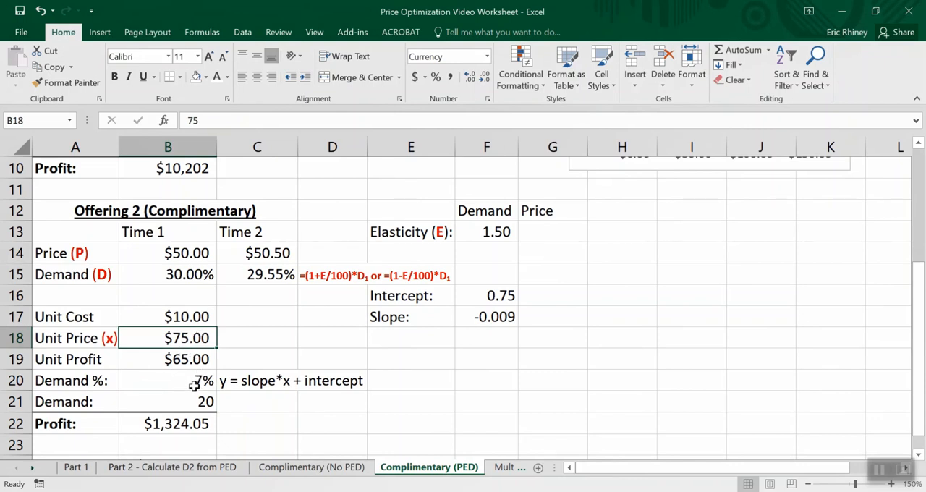
type("50")
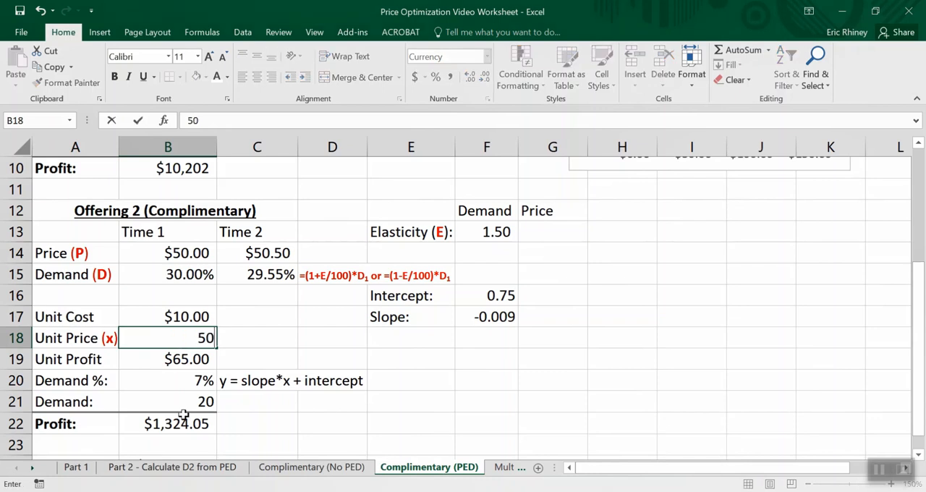
key("Return")
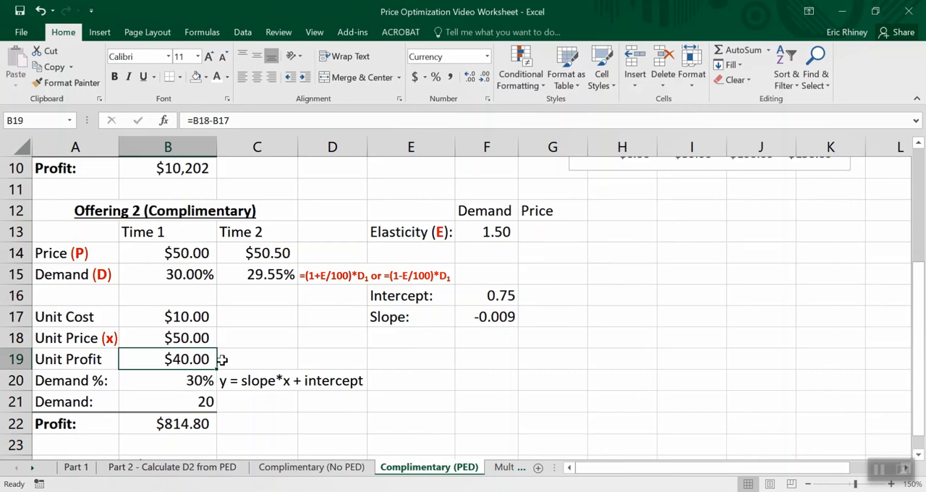
- Calculate Offering 2's demand in B21 with =B20*B9, multiplying its demand percentage by Offering 1's demand, and select the unit price in B18
scroll(246, 277, "up", 1)
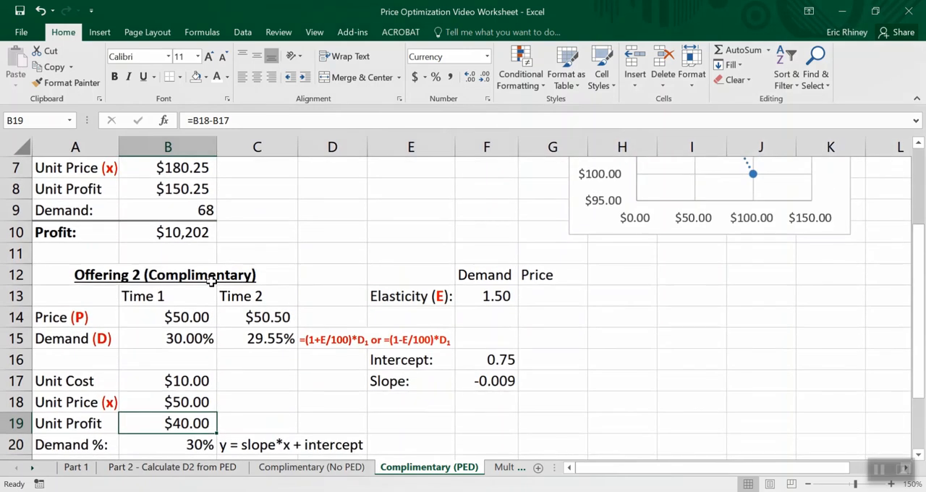
scroll(211, 281, "down", 1)
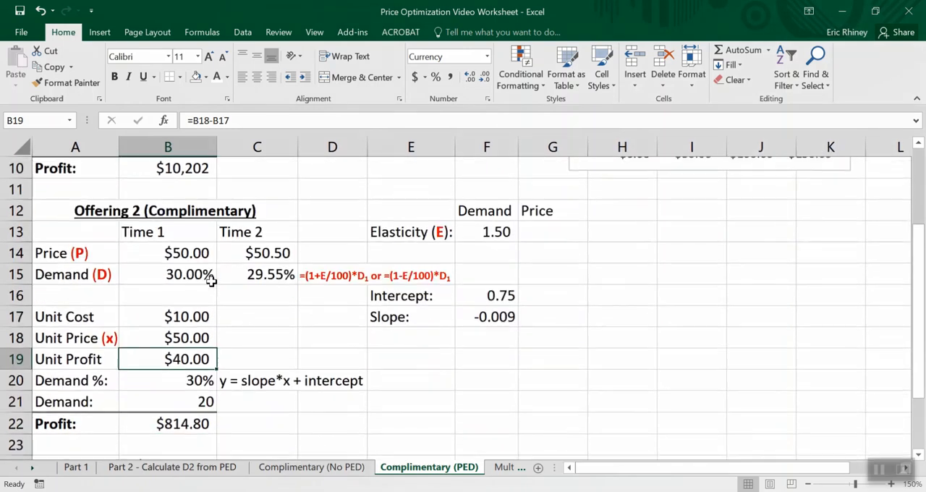
left_click(203, 402)
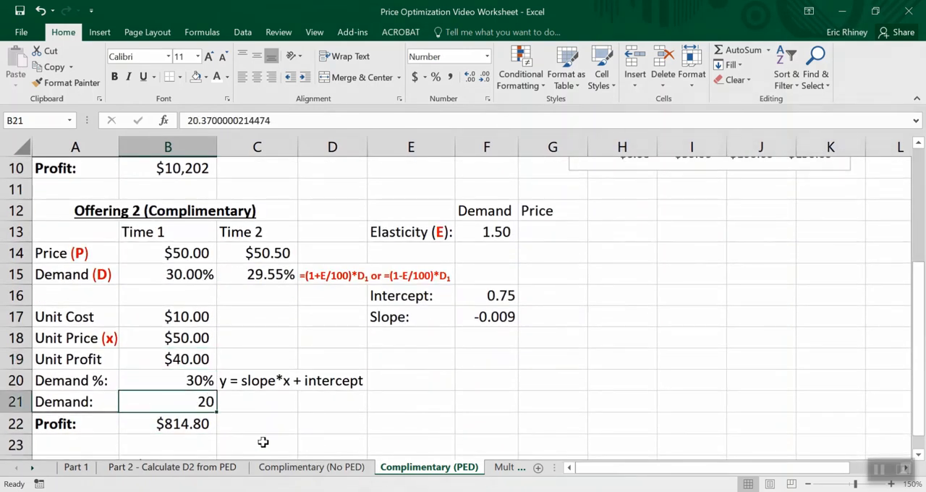
type("=")
left_click(200, 380)
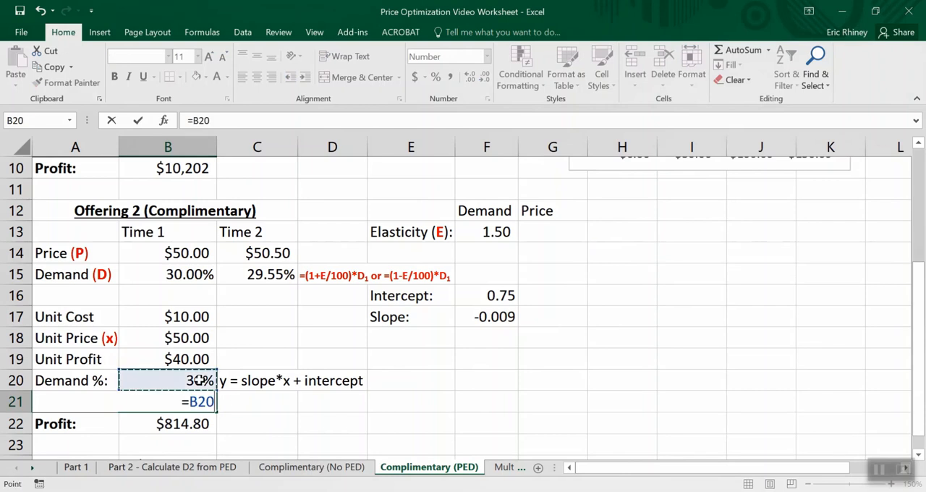
type("*")
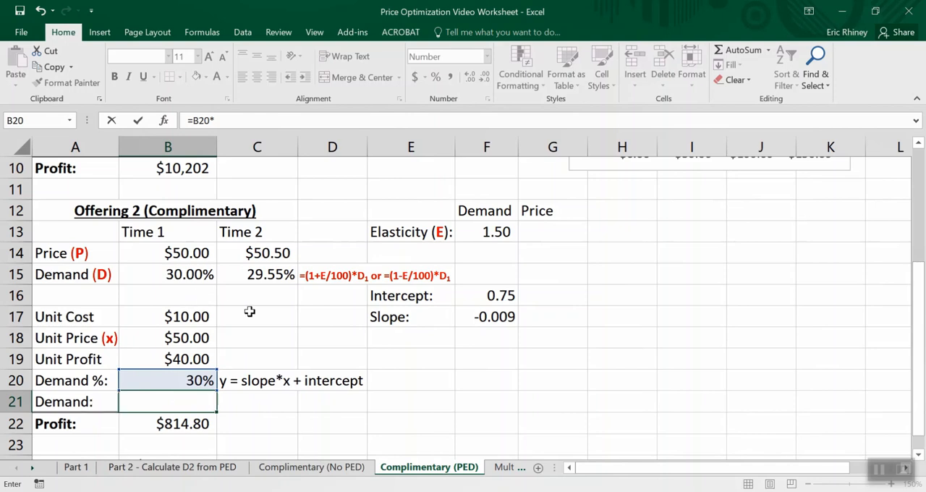
scroll(250, 312, "up", 2)
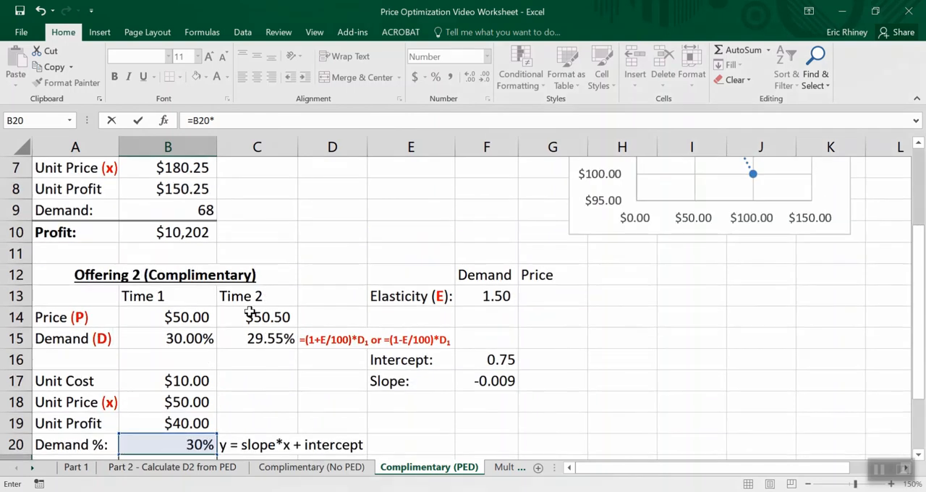
left_click(205, 273)
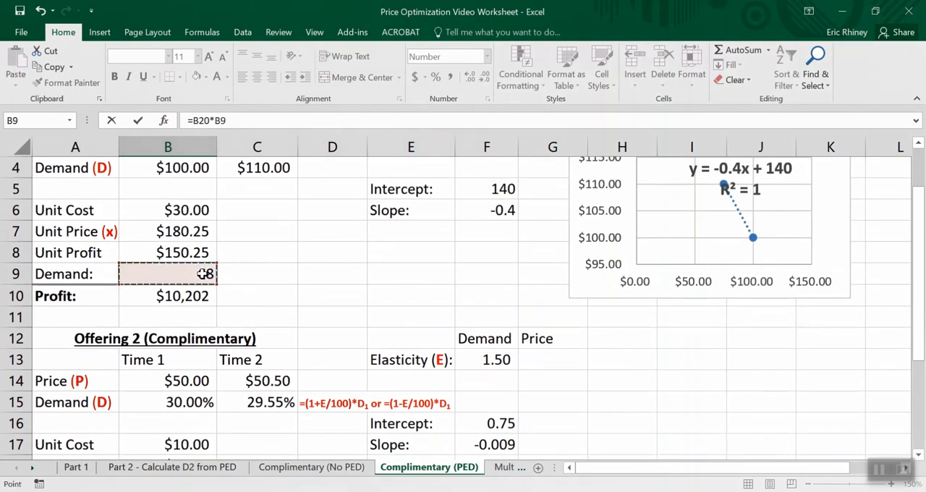
key("Return")
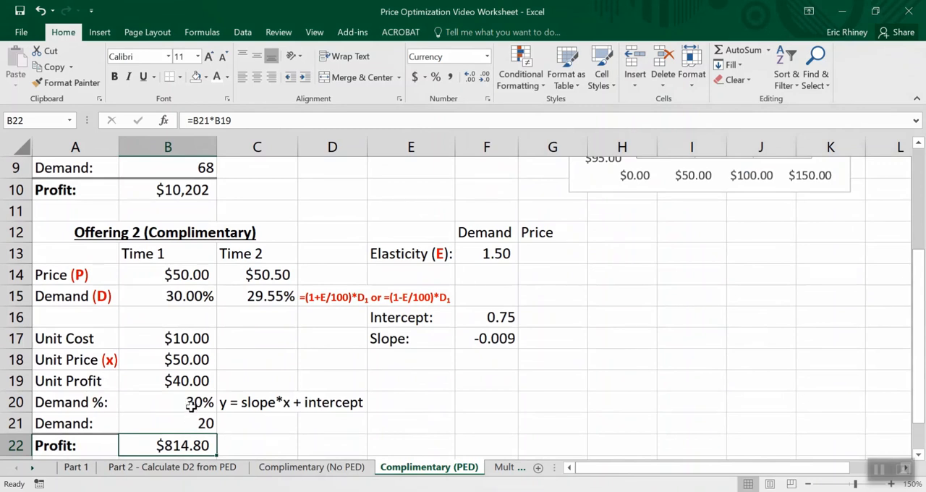
left_click(182, 359)
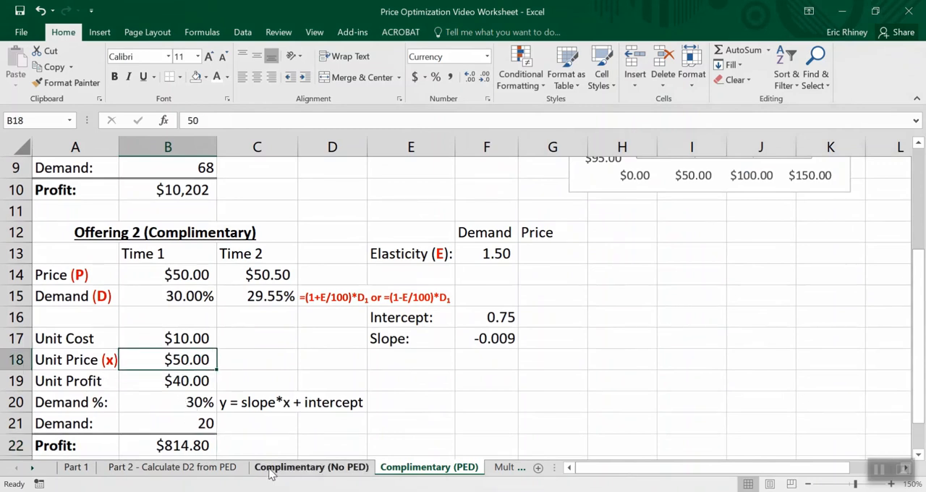
- Set Offering 2's unit price in B18 to 75 and check its effect on demand, profit and total profit
type("75")
key("Return")
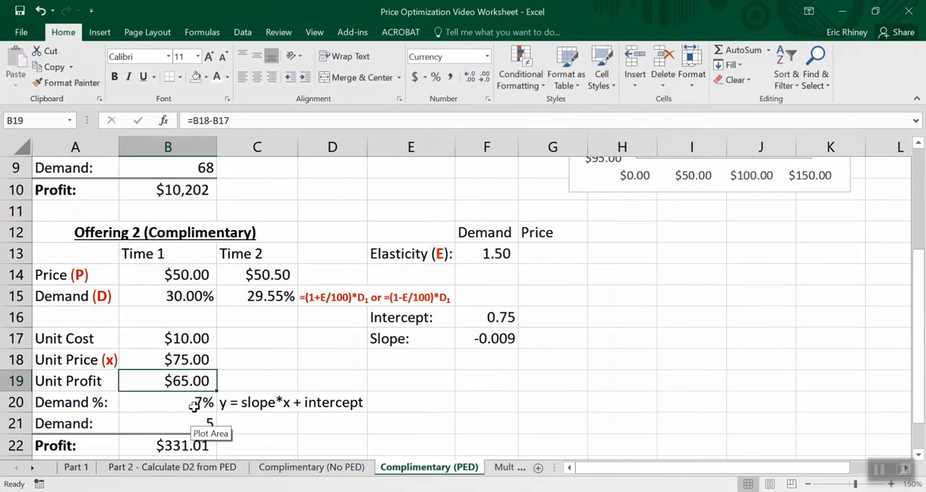
scroll(194, 406, "down", 1)
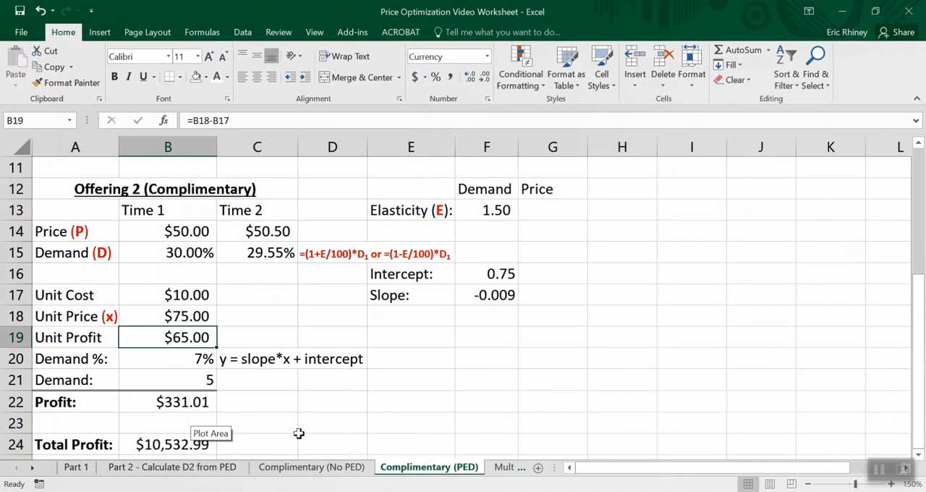
scroll(177, 430, "down", 1)
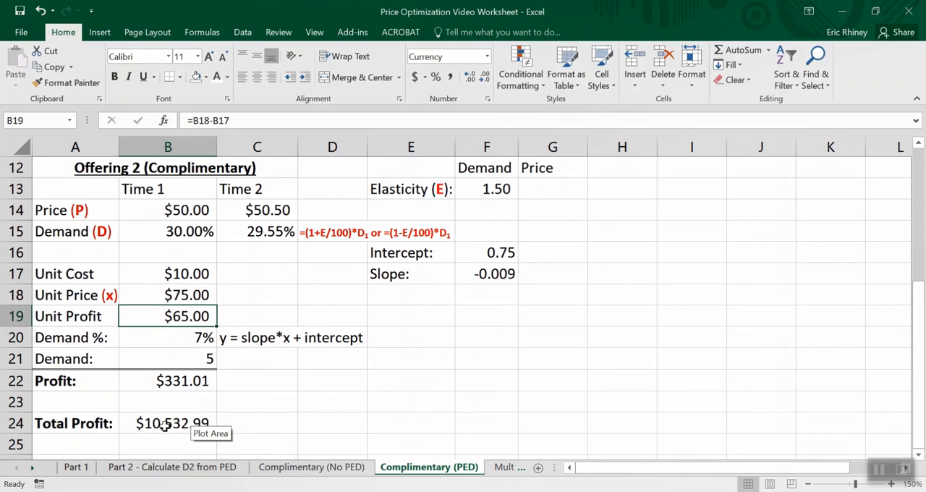
scroll(167, 336, "up", 2)
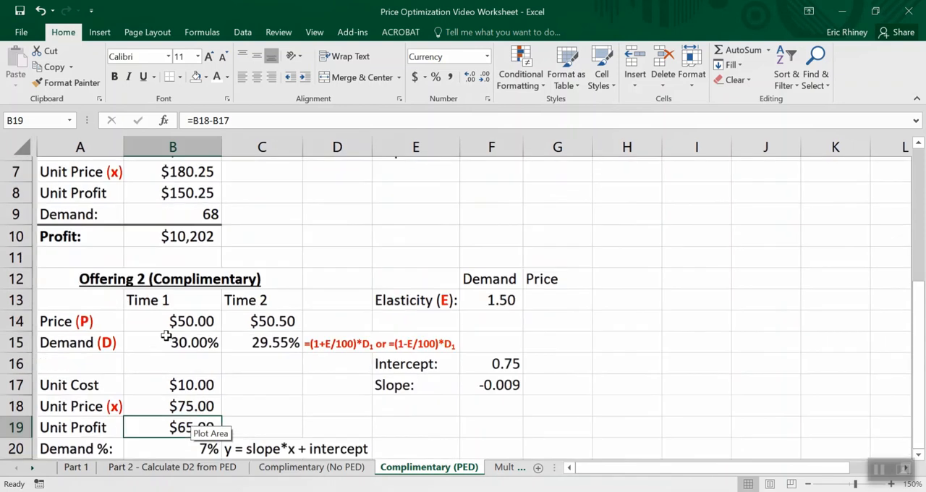
scroll(170, 346, "down", 2)
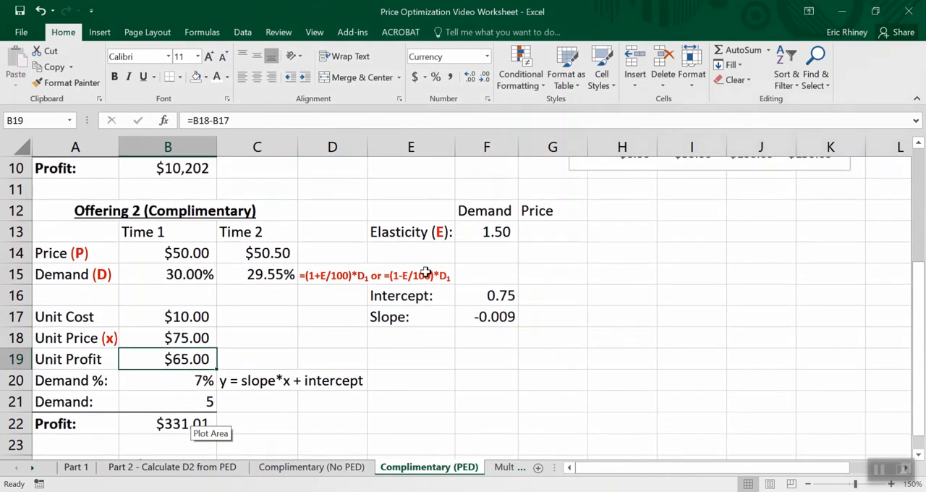
- Start Solver and replace the invalid objective with the Total Profit cell B24
left_click(243, 33)
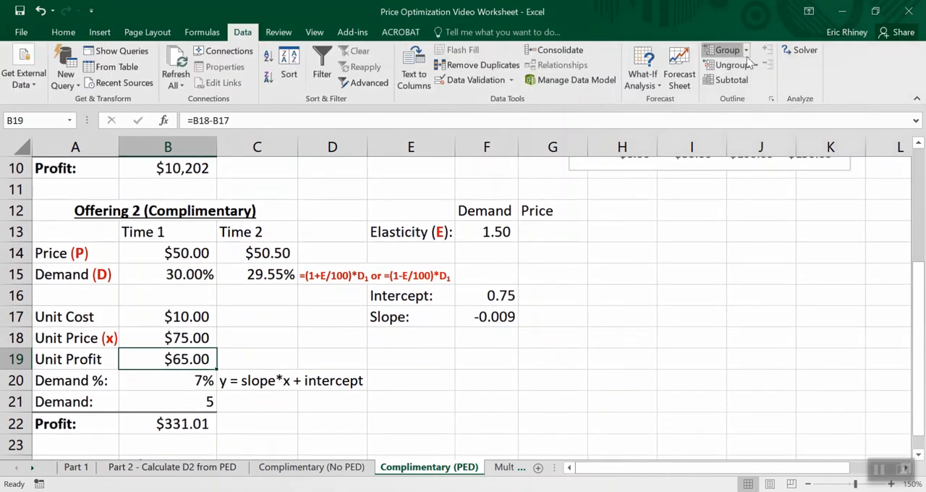
left_click(786, 52)
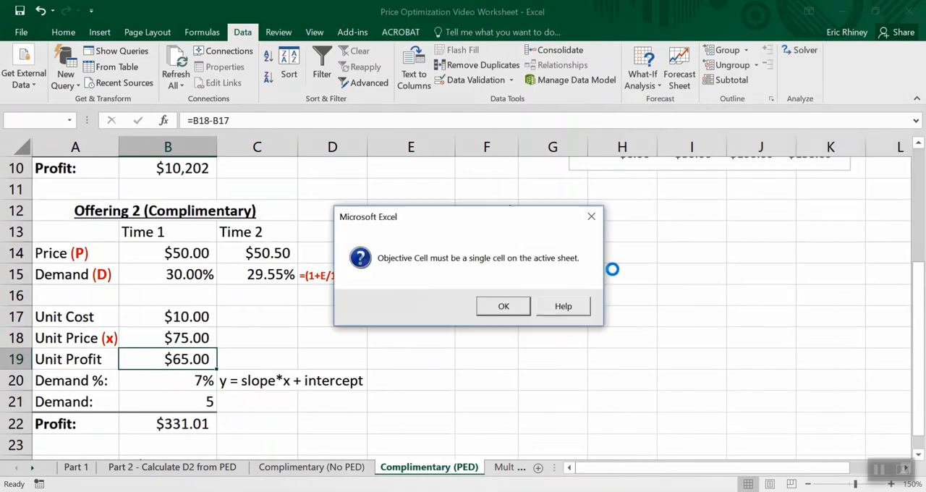
left_click(522, 310)
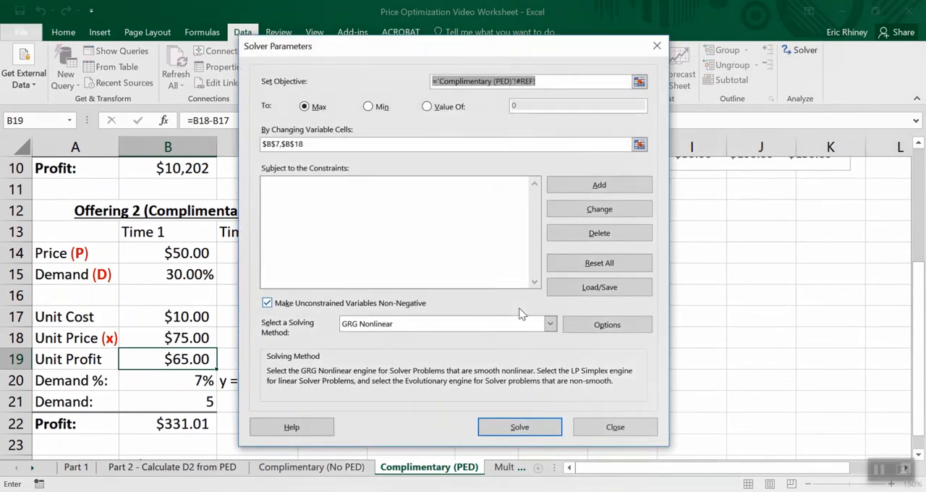
left_click_drag(479, 52, 618, 59)
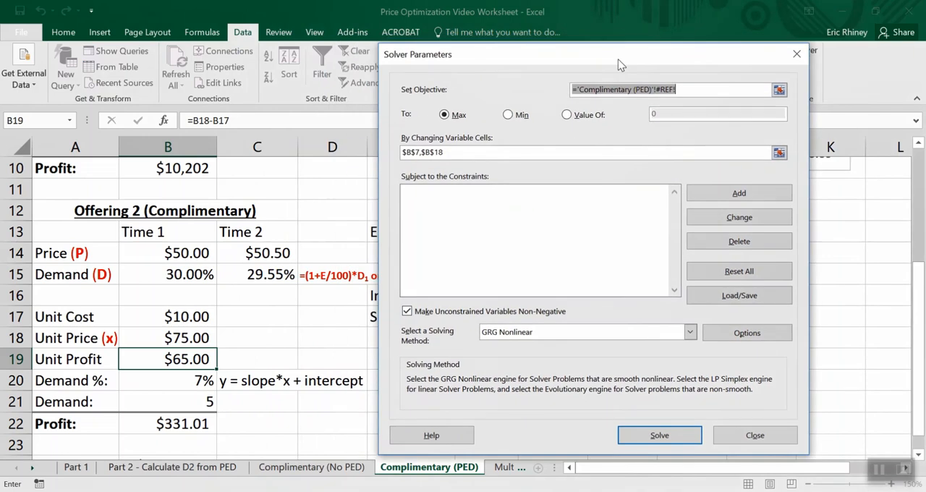
key("Delete")
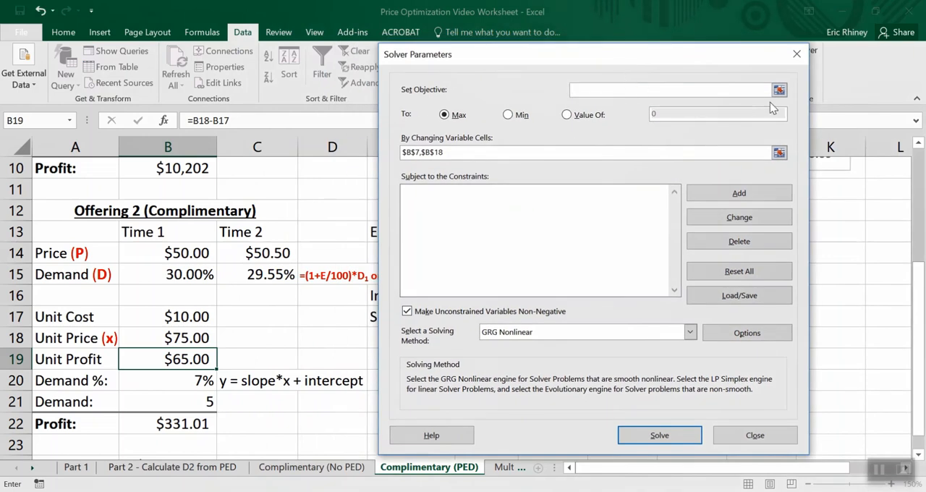
left_click(779, 90)
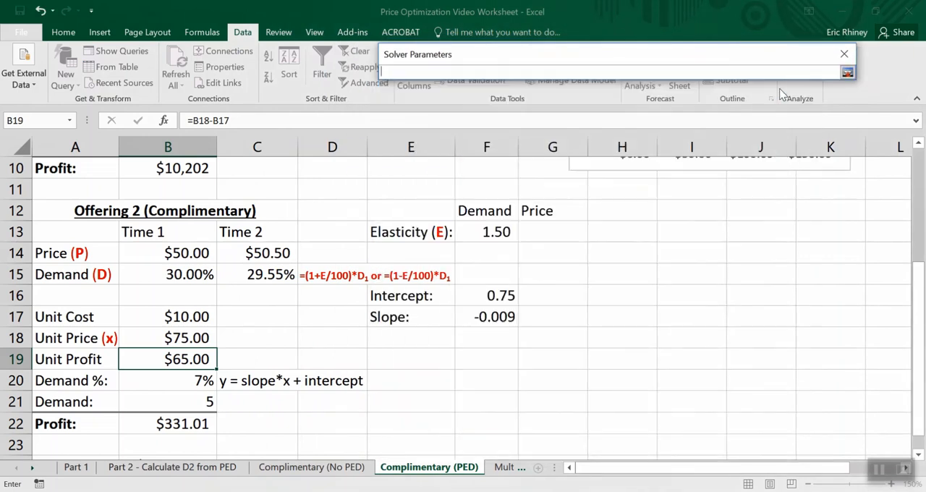
scroll(354, 323, "down", 2)
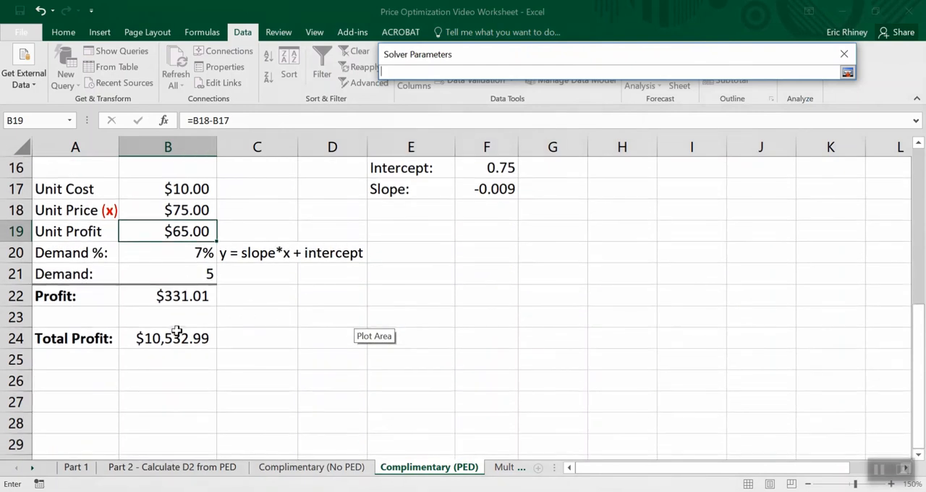
left_click(177, 333)
key("Return")
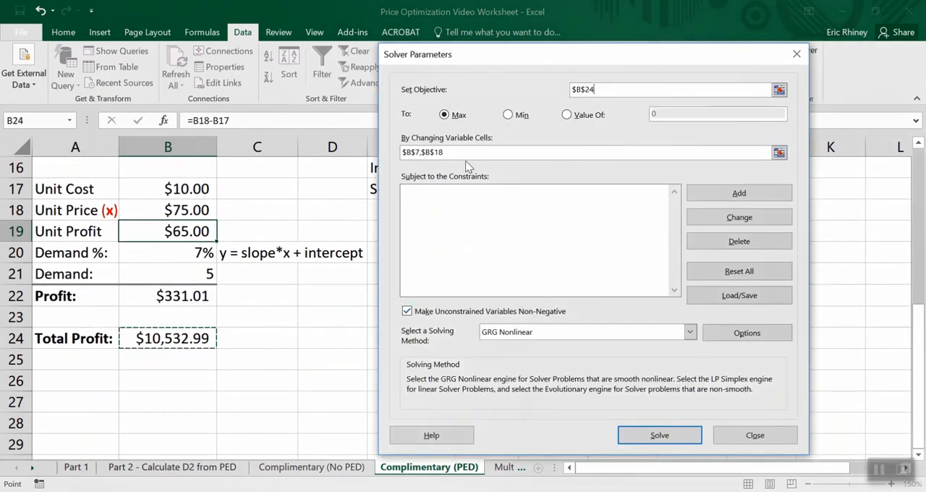
- Maximize total profit with both unit prices, B7 and B18, as Solver's variable cells, and keep the Solver solution
left_click_drag(456, 153, 389, 151)
key("BackSpace")
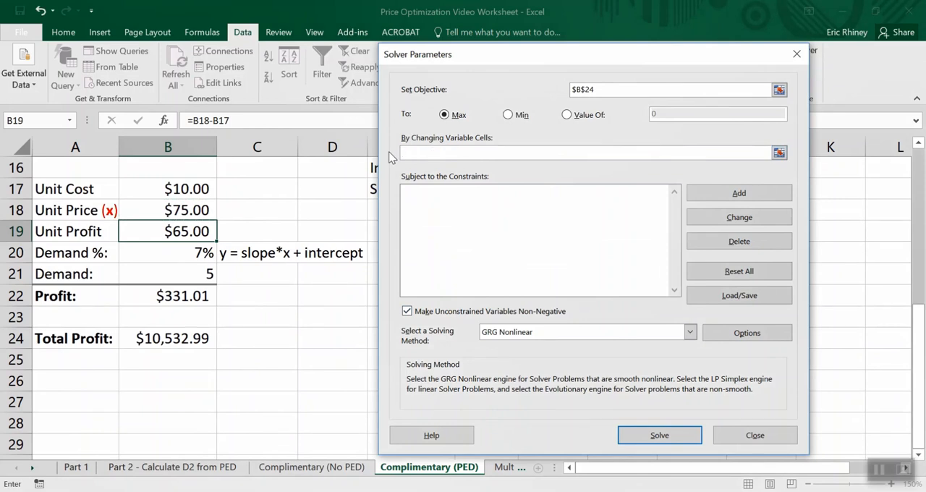
scroll(311, 219, "up", 2)
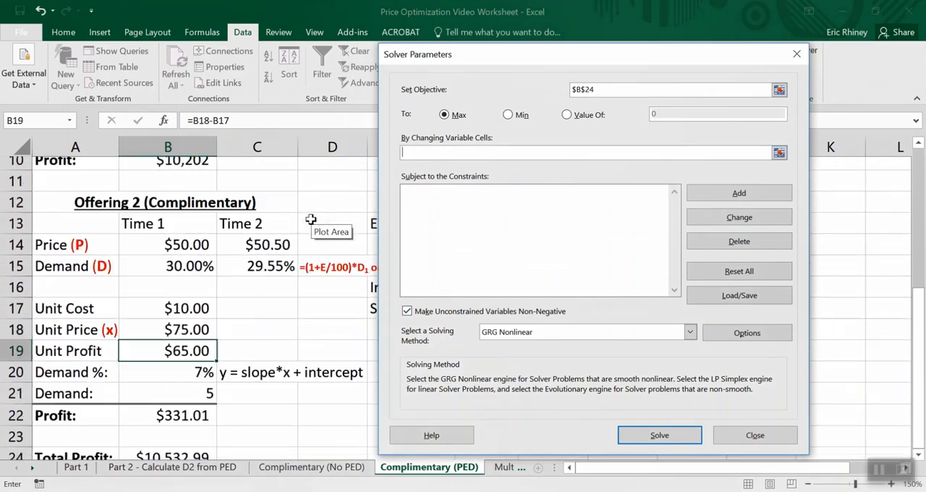
scroll(311, 220, "up", 2)
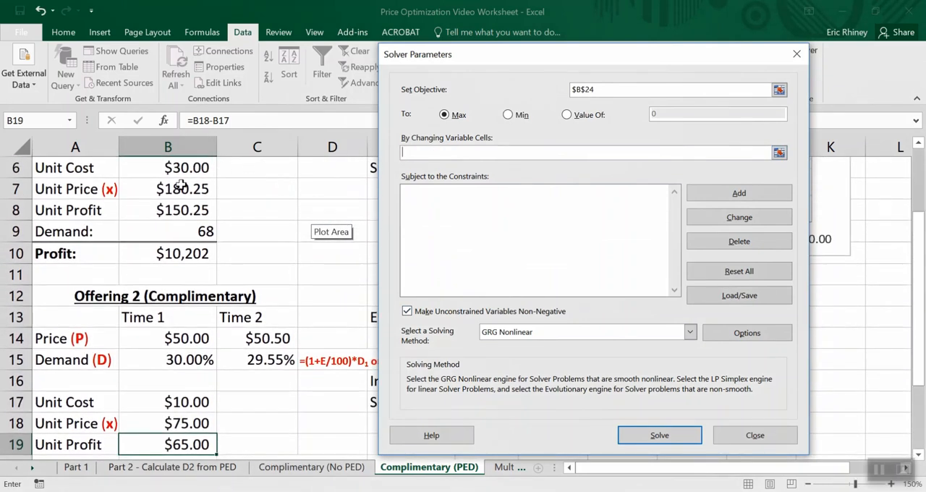
left_click(181, 186)
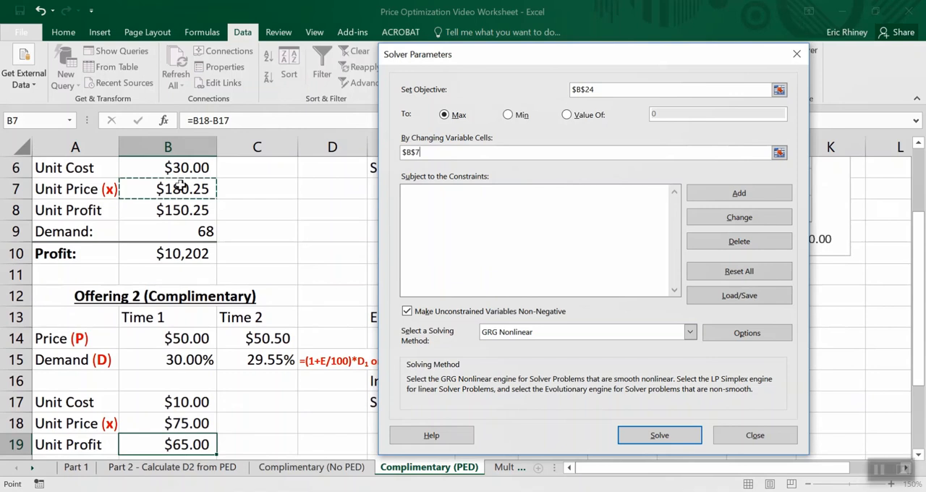
left_click(168, 422, "ctrl")
key("Return")
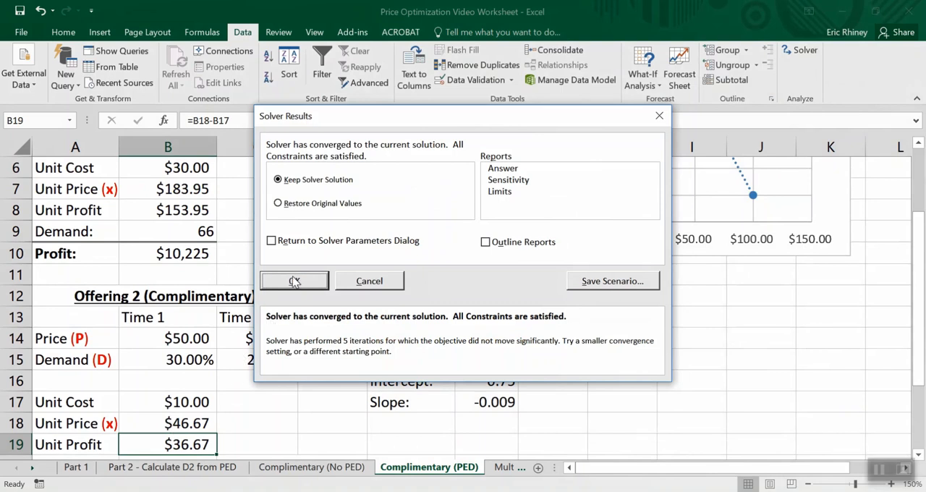
left_click(294, 281)
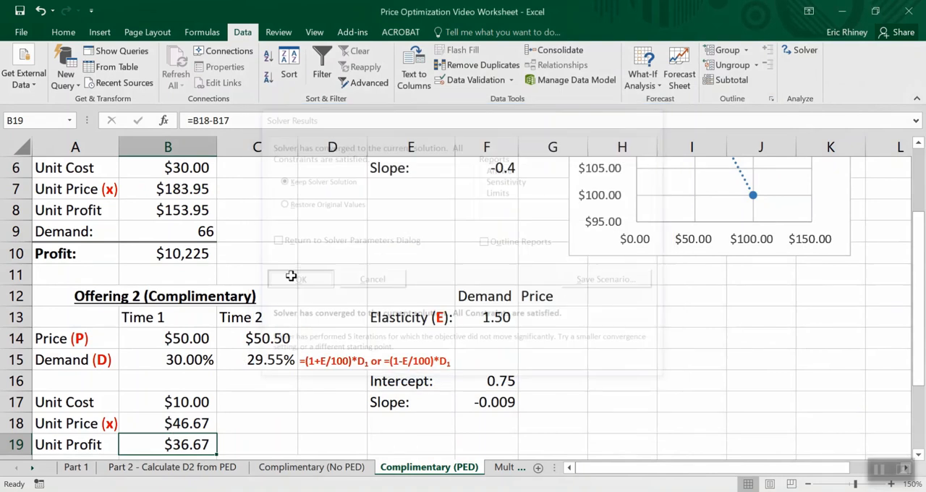
- Review the optimized unit prices, demand and profit of both offerings, along with the total profit
scroll(291, 275, "up", 1)
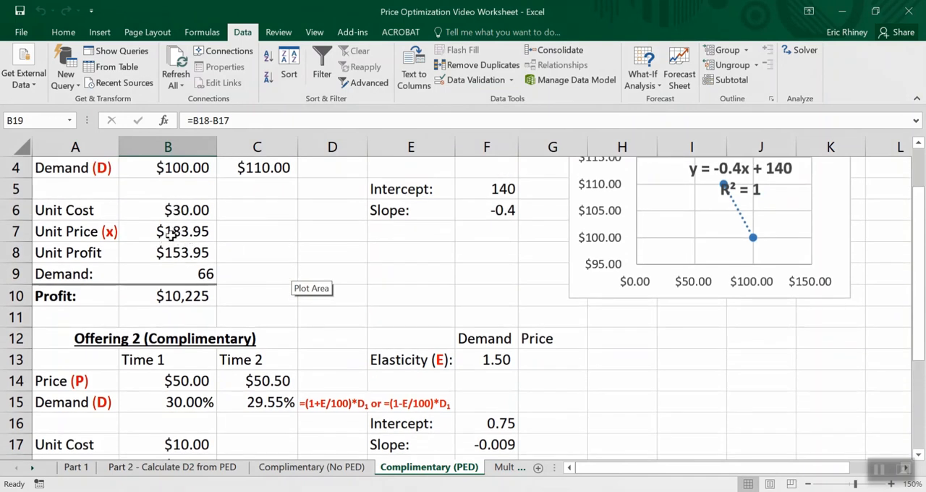
scroll(197, 272, "down", 2)
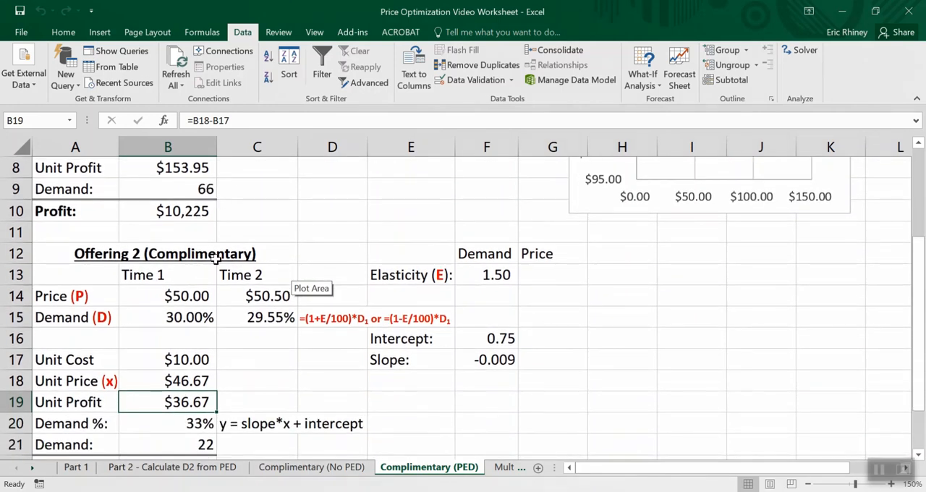
scroll(214, 271, "down", 1)
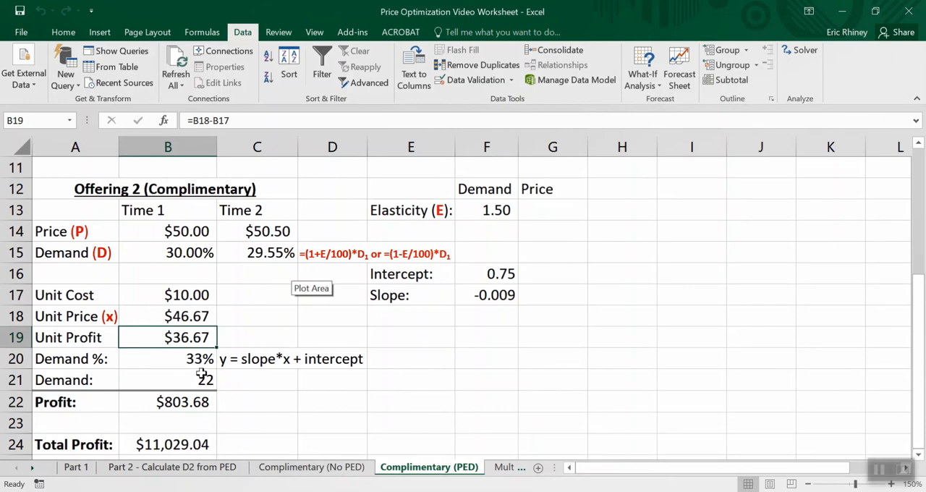
scroll(203, 374, "down", 1)
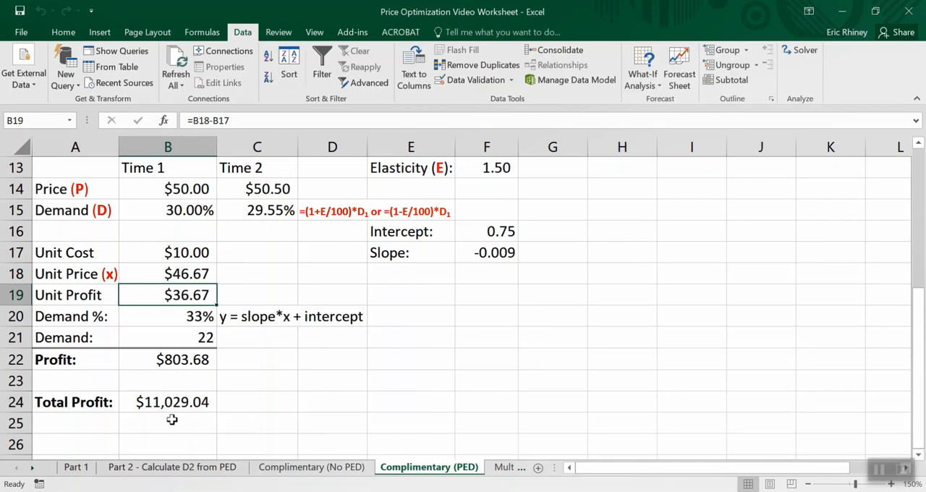
scroll(172, 420, "up", 4)
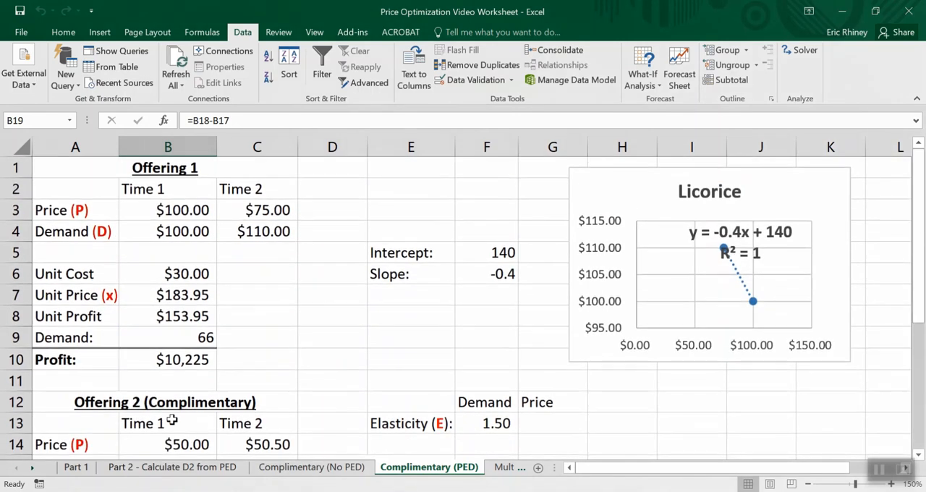
scroll(172, 420, "down", 2)
scroll(172, 420, "down", 1)
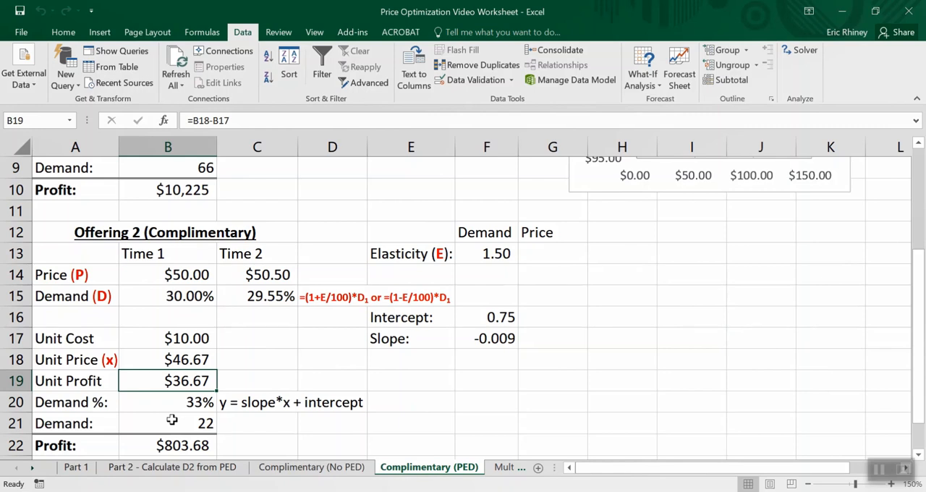
- Compare both offerings' price, demand and profit sections on the Complimentary (PED) sheet, including the elasticity, intercept, slope and total profit
scroll(172, 420, "up", 2)
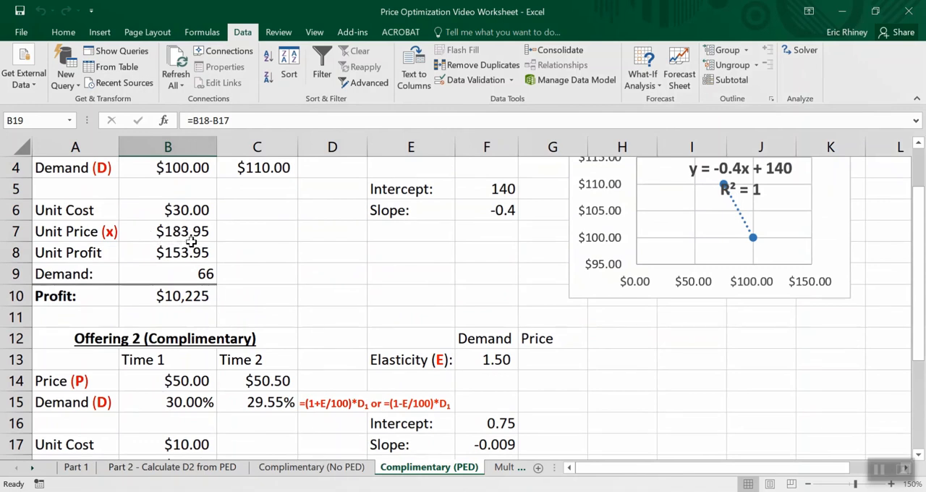
scroll(190, 241, "up", 1)
scroll(191, 241, "up", 1)
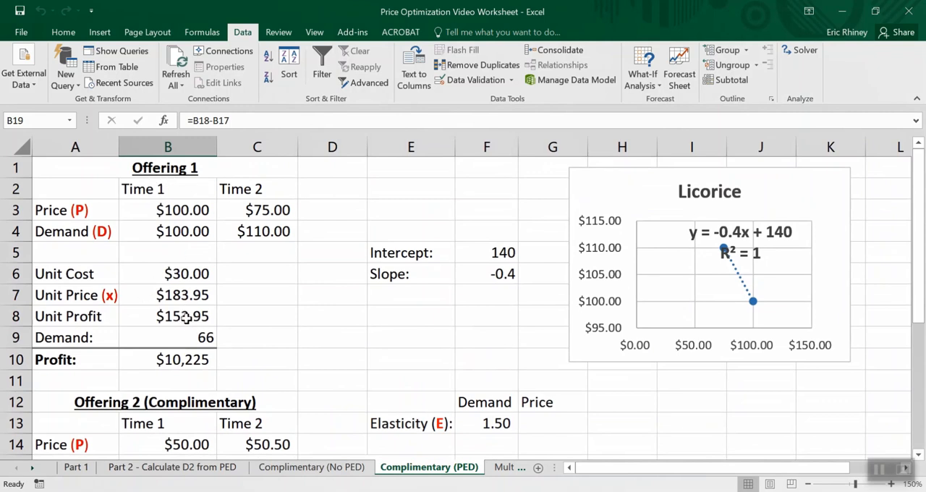
scroll(186, 317, "down", 1)
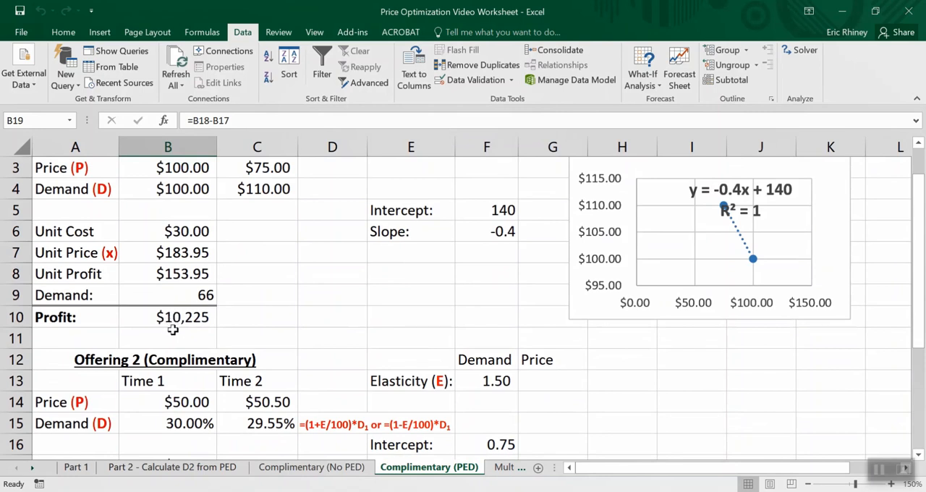
scroll(191, 328, "down", 2)
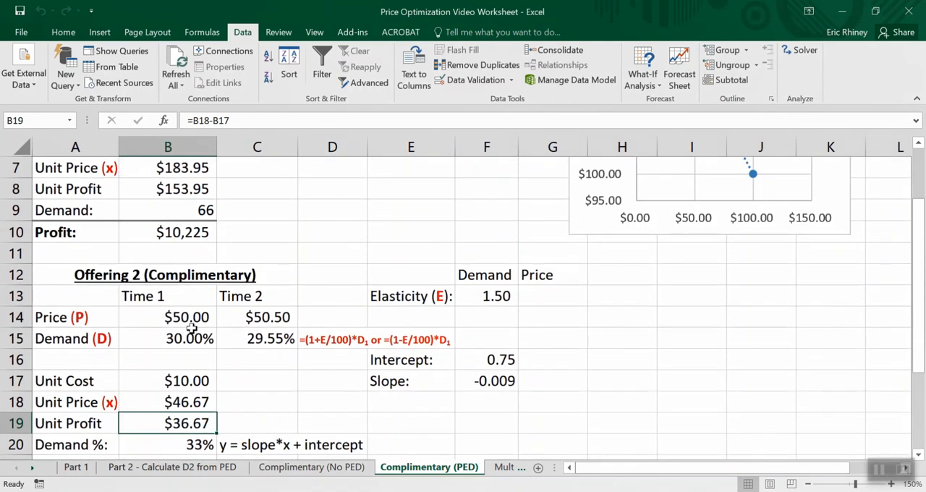
scroll(205, 383, "down", 1)
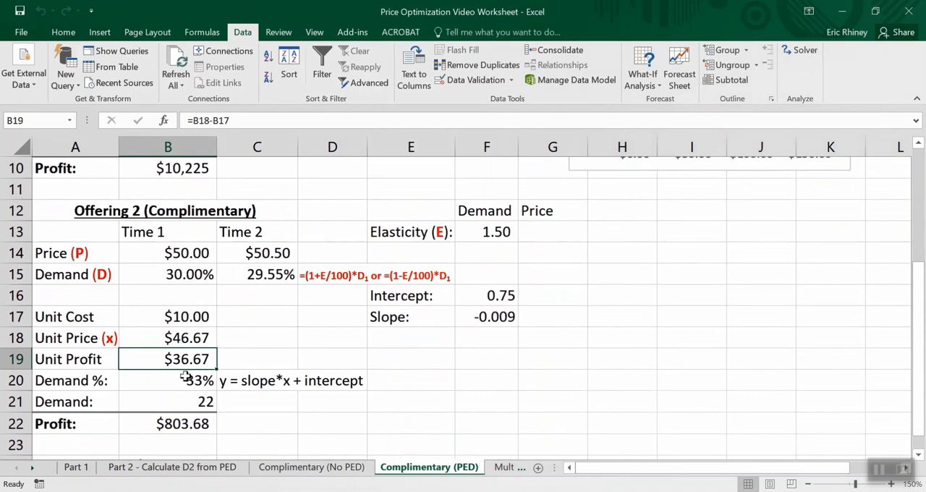
scroll(186, 380, "down", 2)
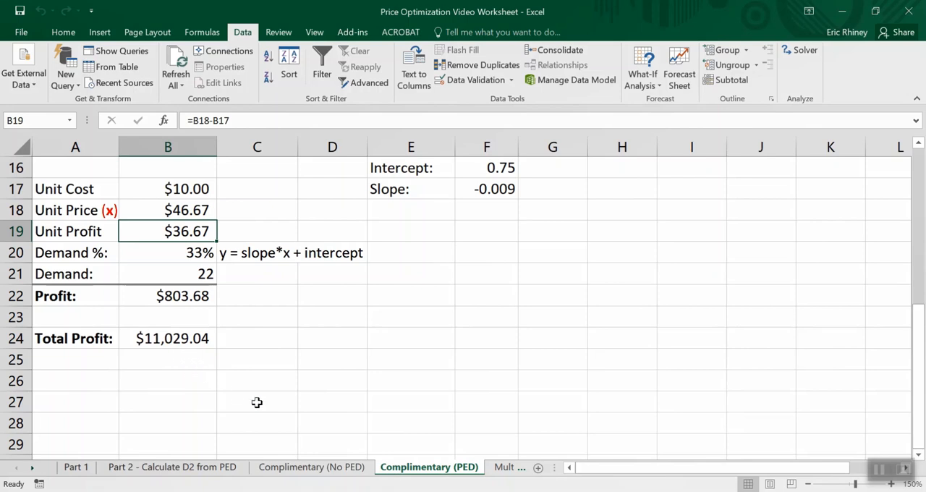
scroll(257, 403, "up", 5)
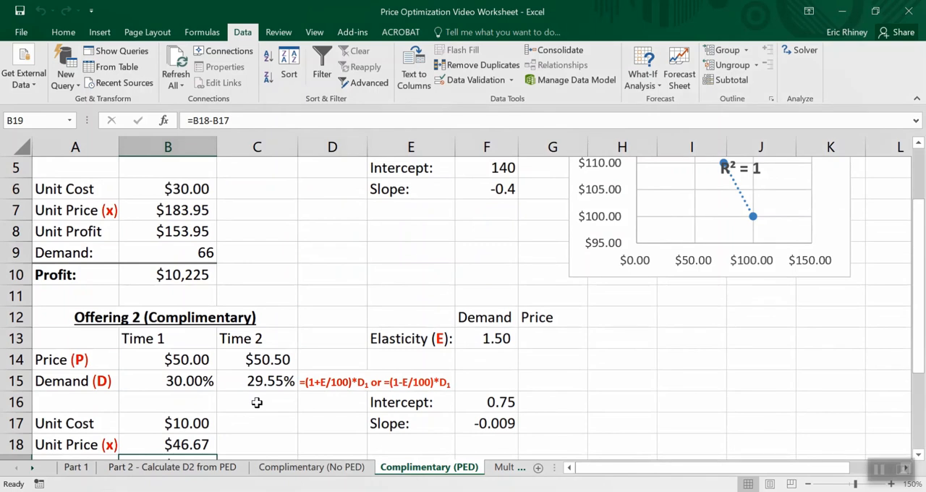
scroll(256, 403, "down", 1)
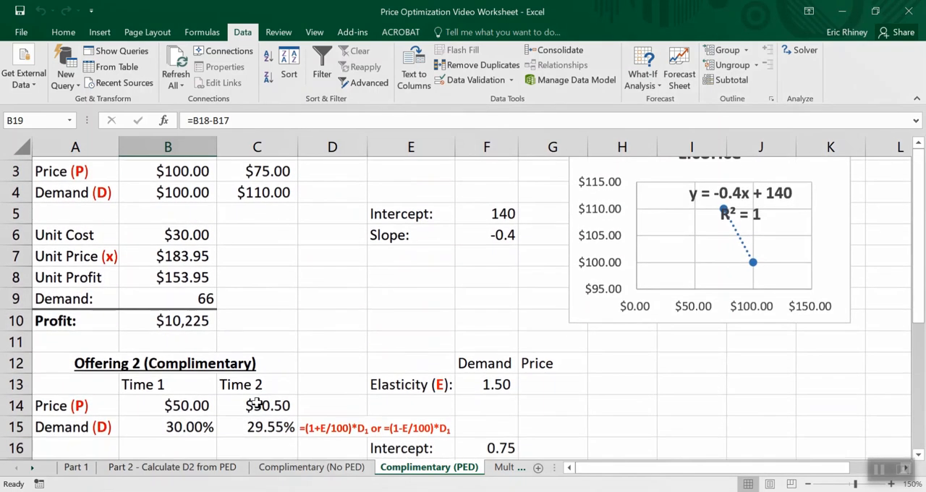
scroll(257, 403, "up", 1)
scroll(257, 402, "down", 2)
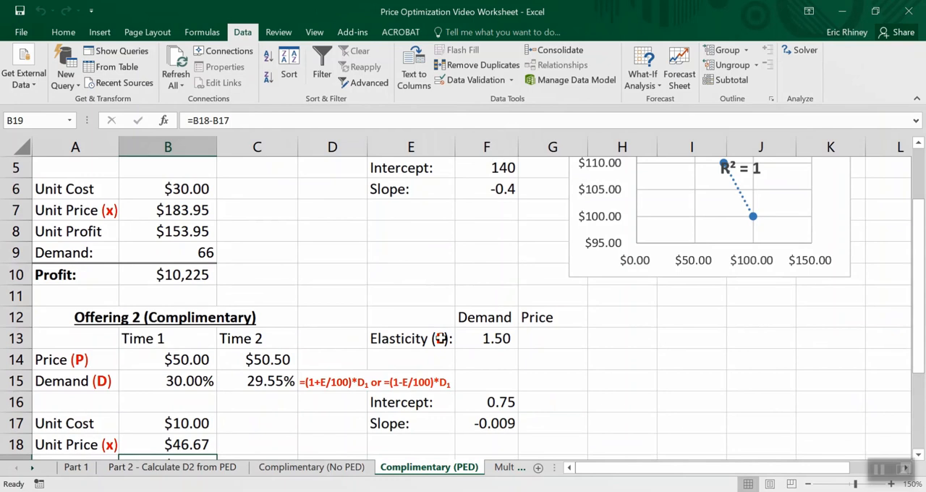
scroll(485, 329, "up", 1)
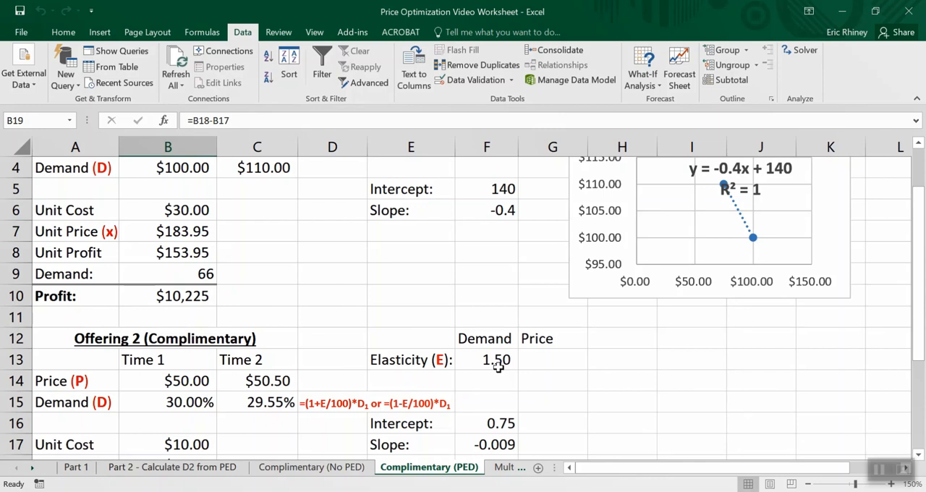
scroll(499, 368, "down", 3)
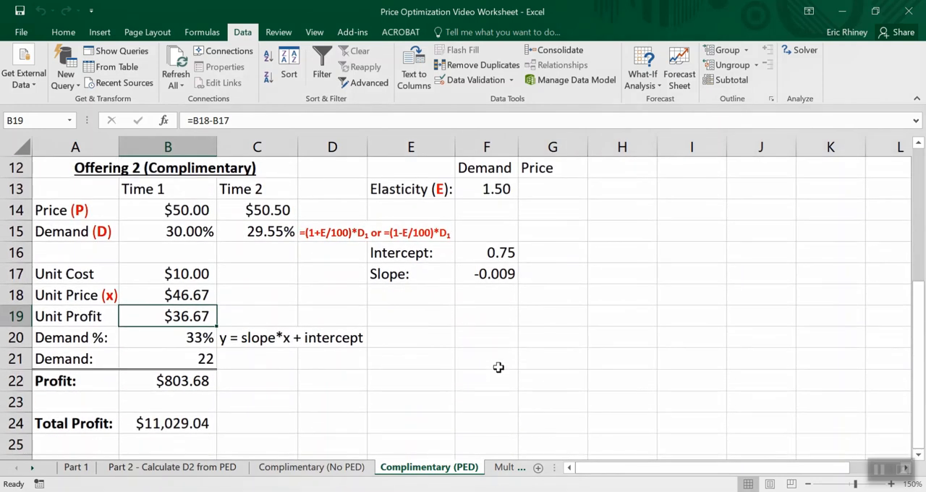
scroll(499, 368, "up", 4)
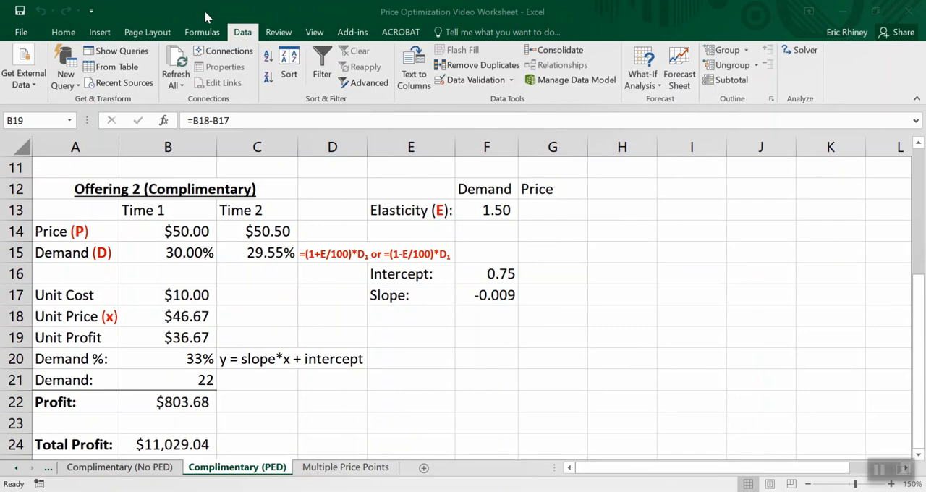
key("XF86AudioRaiseVolume")
key("XF86AudioRaiseVolume")
key("XF86AudioRaiseVolume")
key("XF86AudioRaiseVolume")
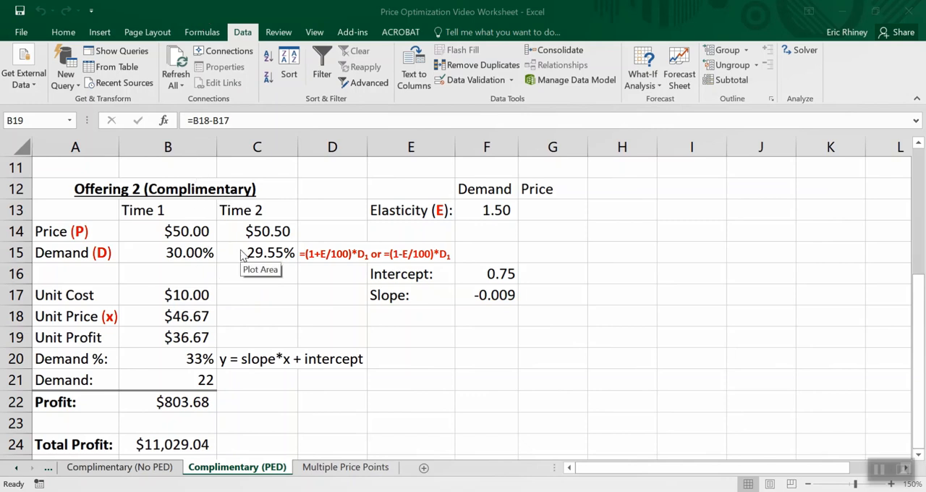
- On the Multiple Price Points sheet, clear the existing intercept in G8 and slope in G9
left_click(921, 302)
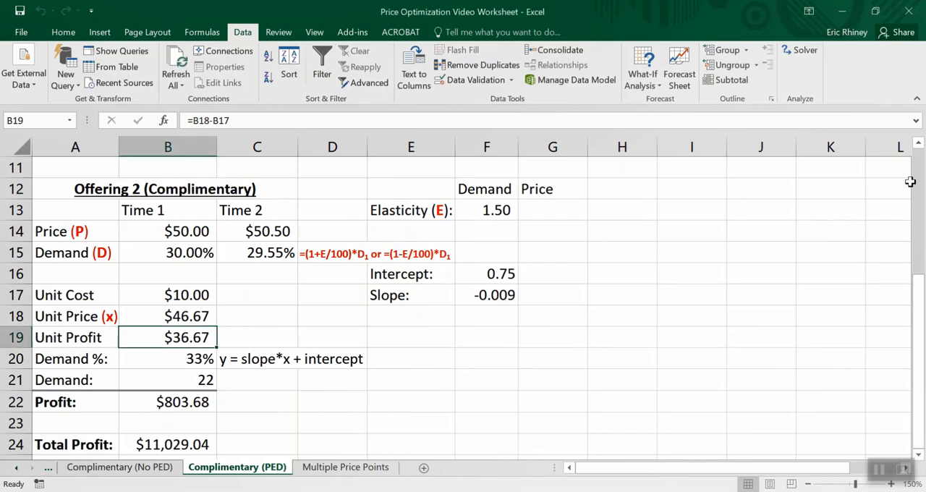
left_click(919, 145)
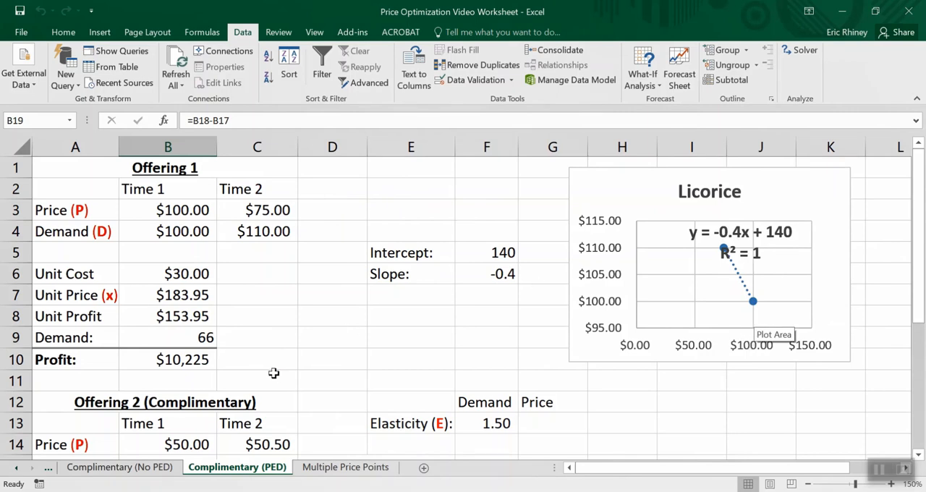
left_click(319, 467)
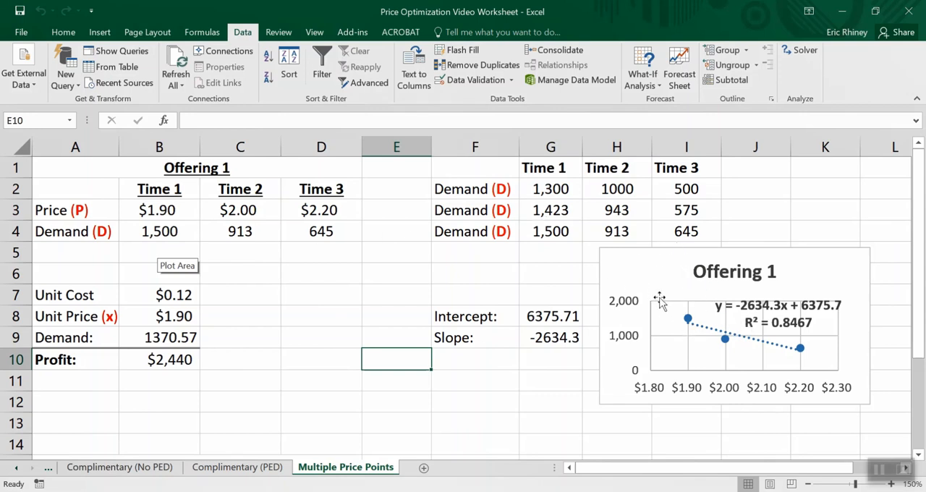
left_click(549, 313)
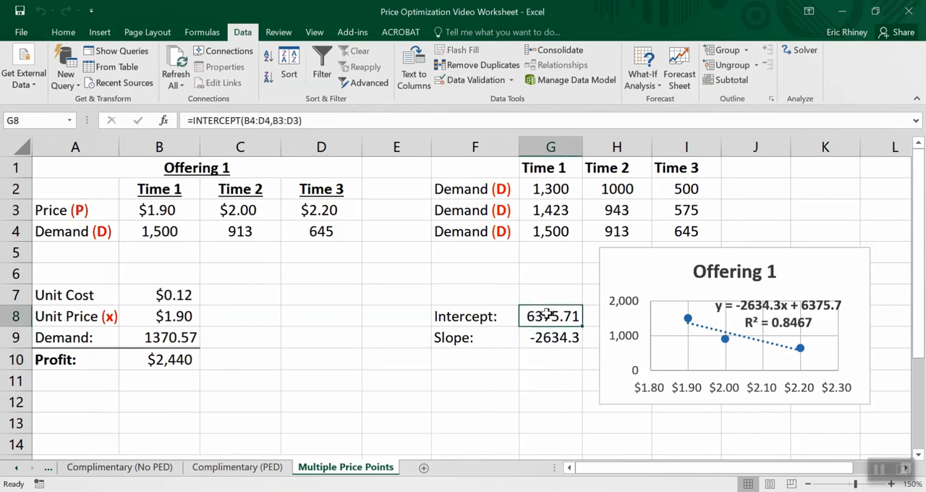
key("Delete")
left_click(542, 337)
key("Delete")
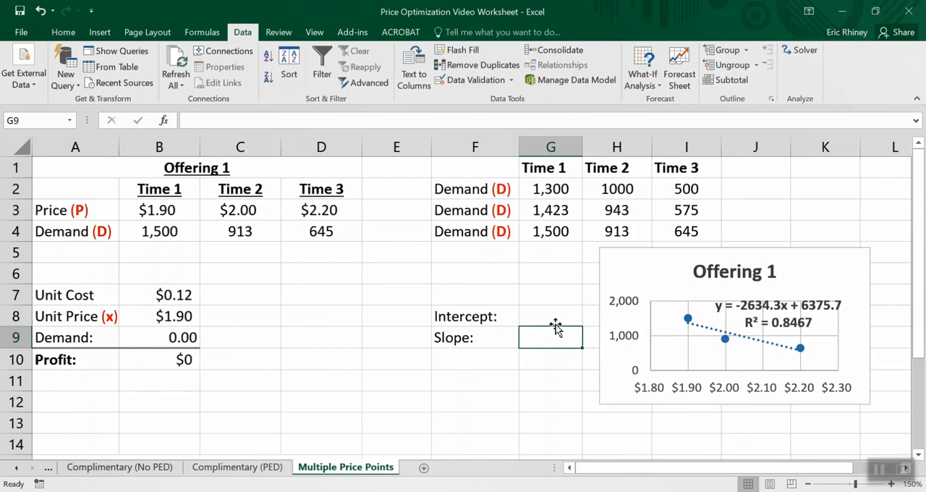
- Copy the first set of demand values, G2:I2 (1,300, 1000, 500), into Offering 1's demand row B4:D4
left_click(549, 189)
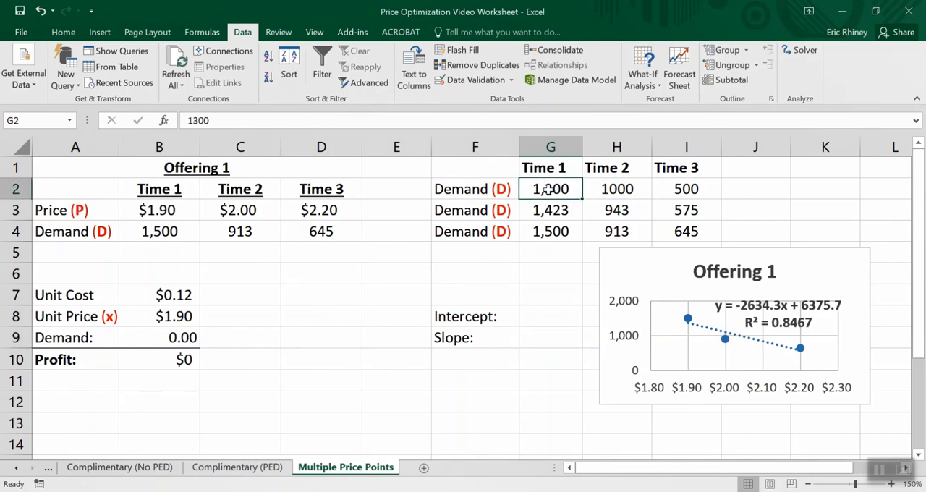
left_click_drag(556, 189, 660, 194)
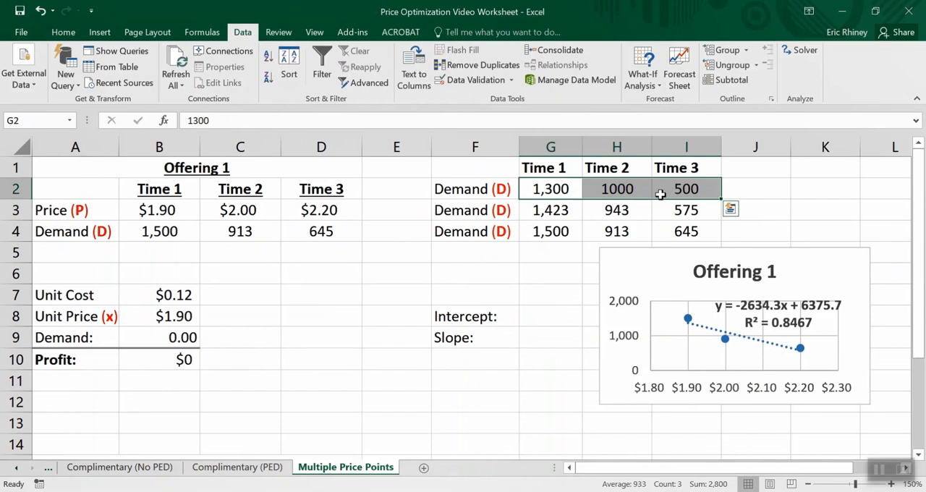
key("ctrl+c")
left_click(131, 230)
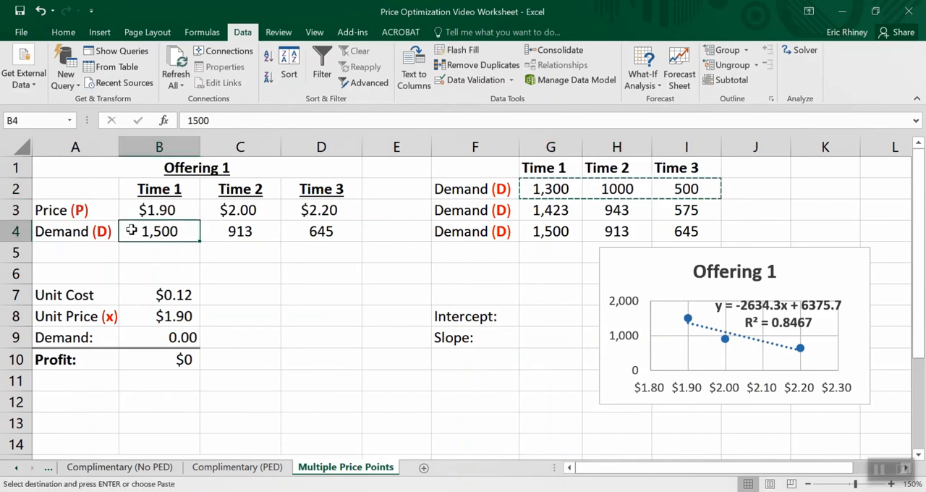
key("ctrl+v")
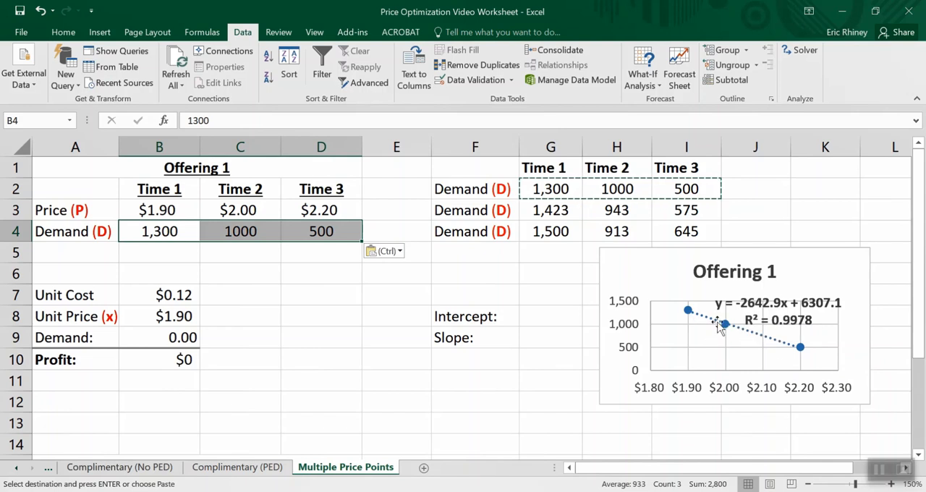
- Calculate the intercept in G8 with =INTERCEPT(B4:D4,B3:D3), using demand as known ys and price as known xs
left_click(546, 322)
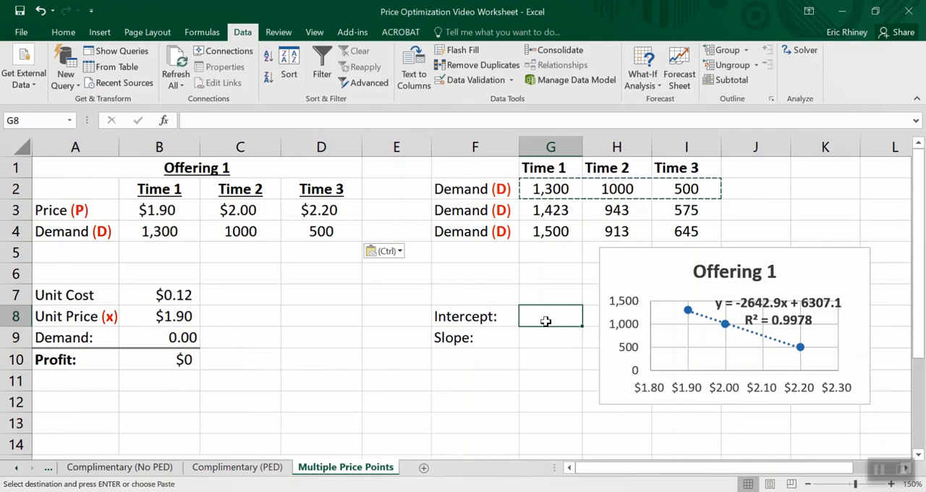
type("=")
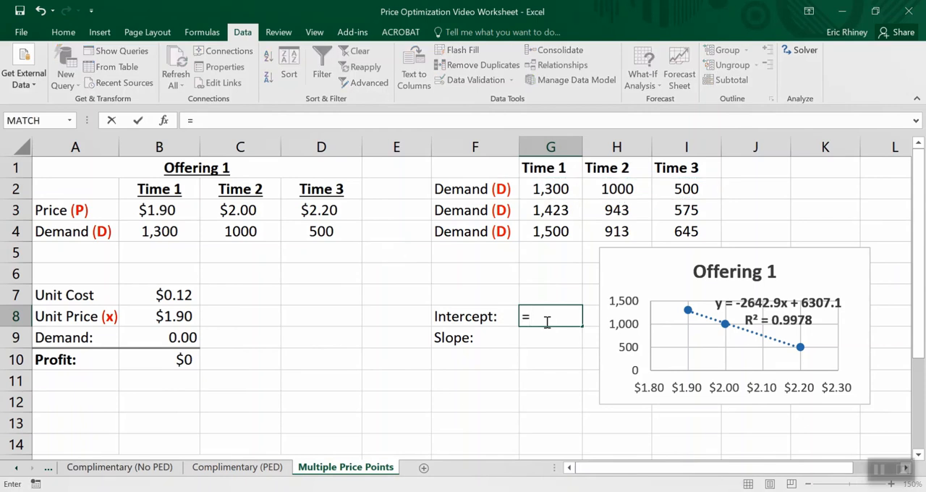
type("intercept")
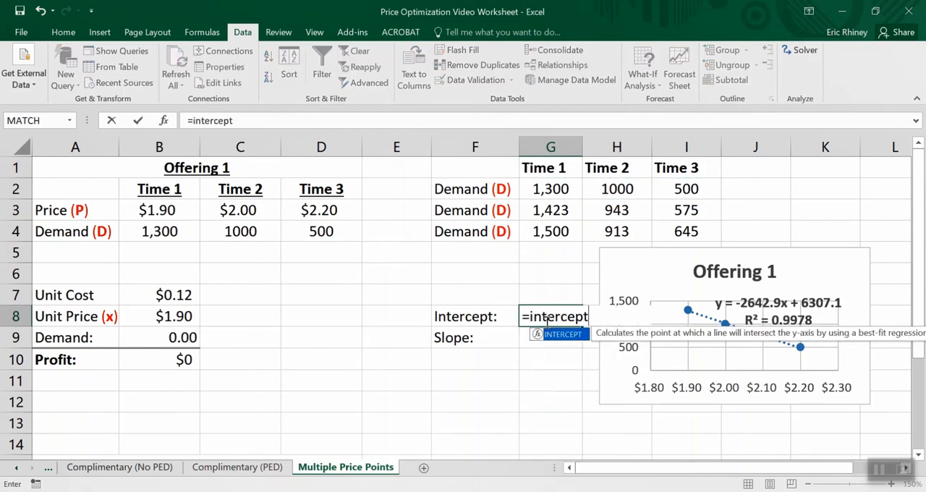
type("(")
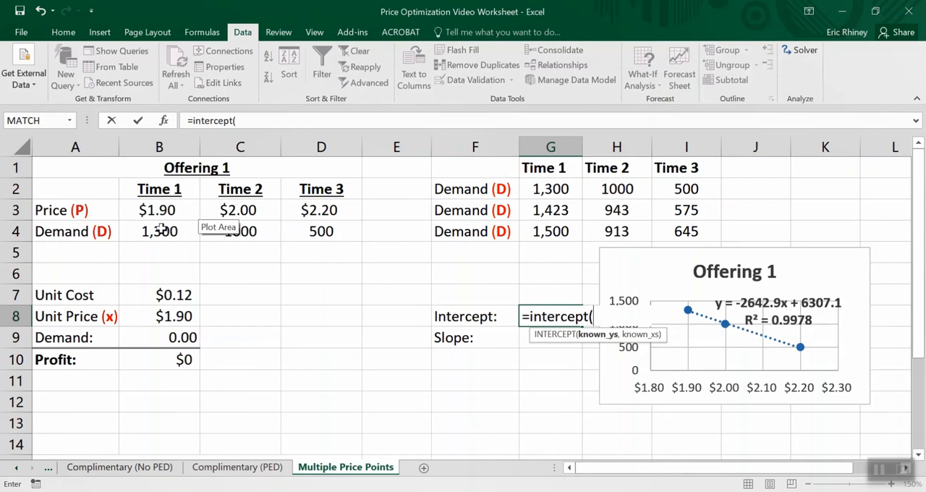
left_click_drag(161, 230, 298, 239)
type(",")
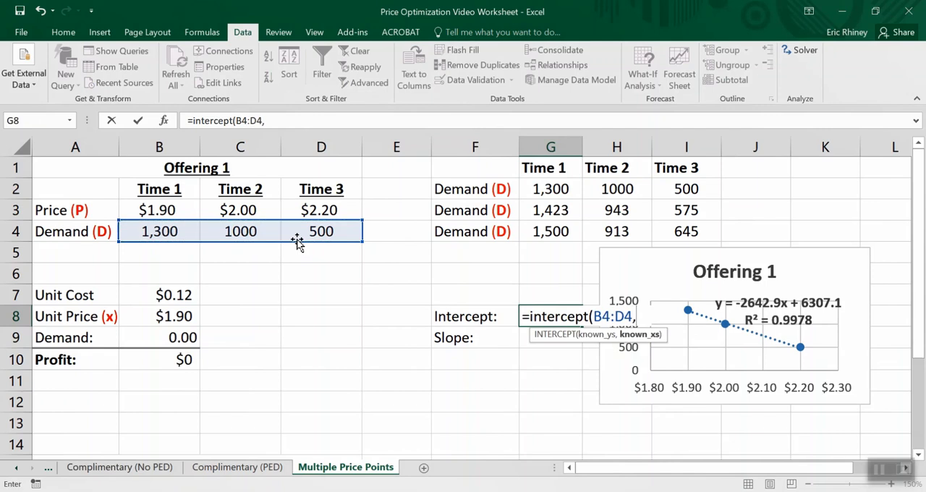
left_click_drag(175, 211, 335, 210)
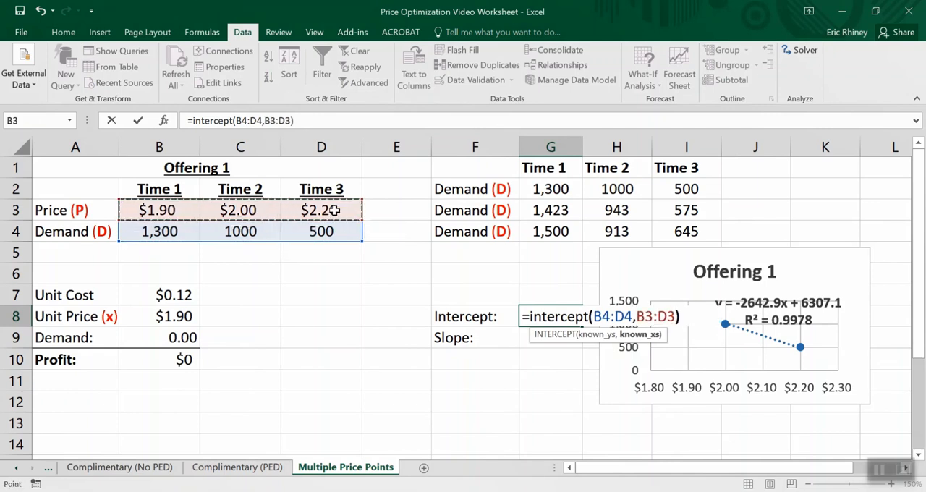
key("Return")
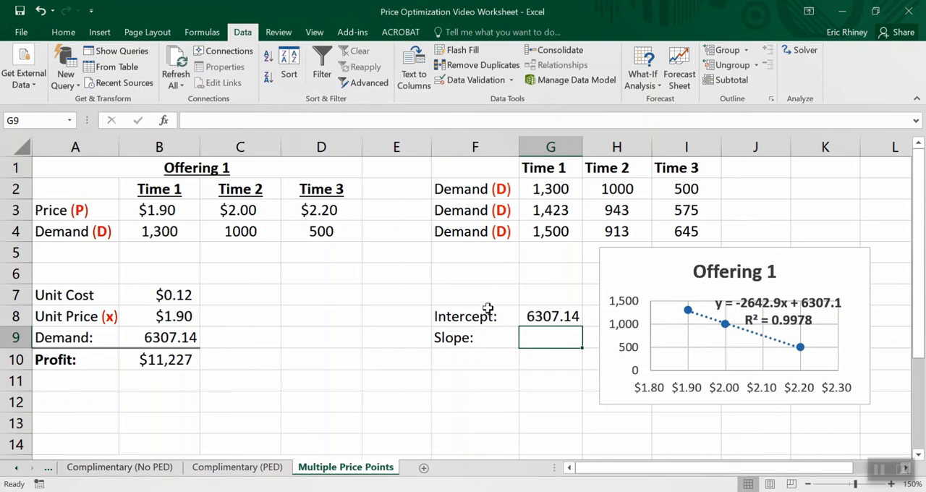
- Calculate the slope in G9 with =SLOPE(B4:D4,B3:D3), using the demand row and the price row
type("=s")
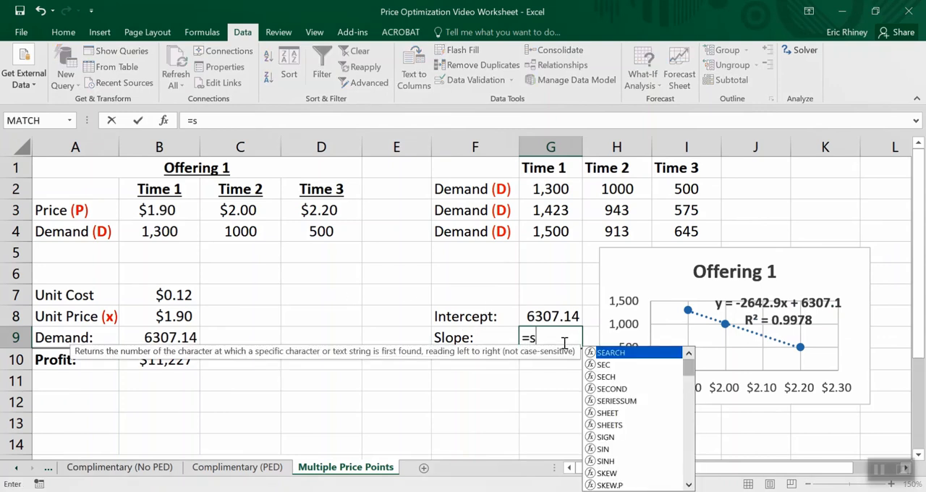
type("lope(")
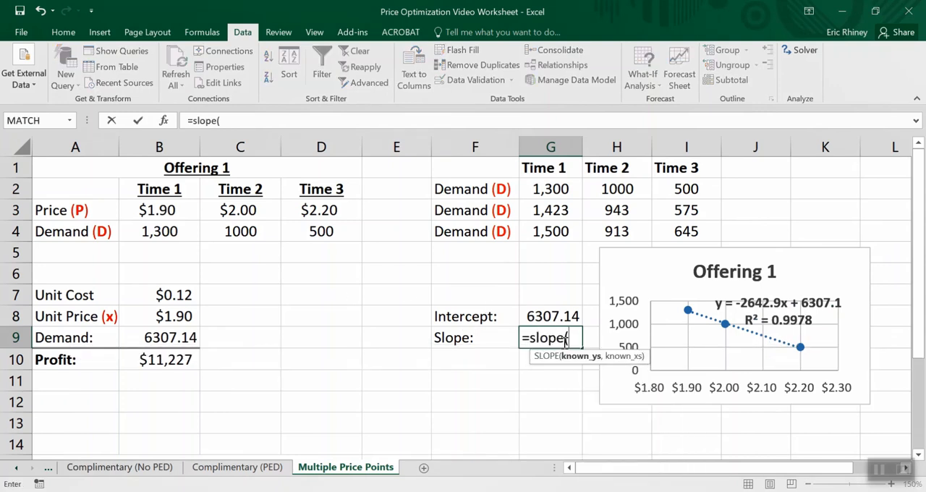
left_click_drag(153, 228, 335, 231)
type(",")
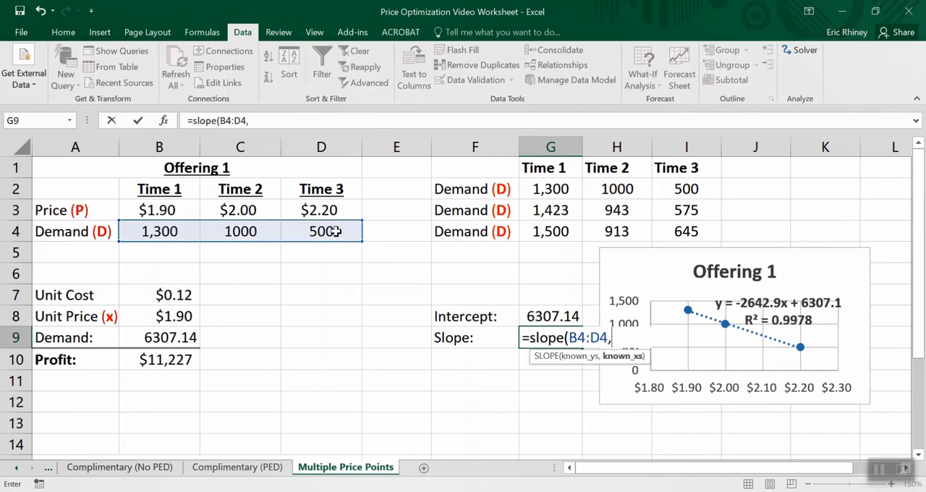
left_click_drag(152, 209, 309, 208)
type(")")
key("Return")
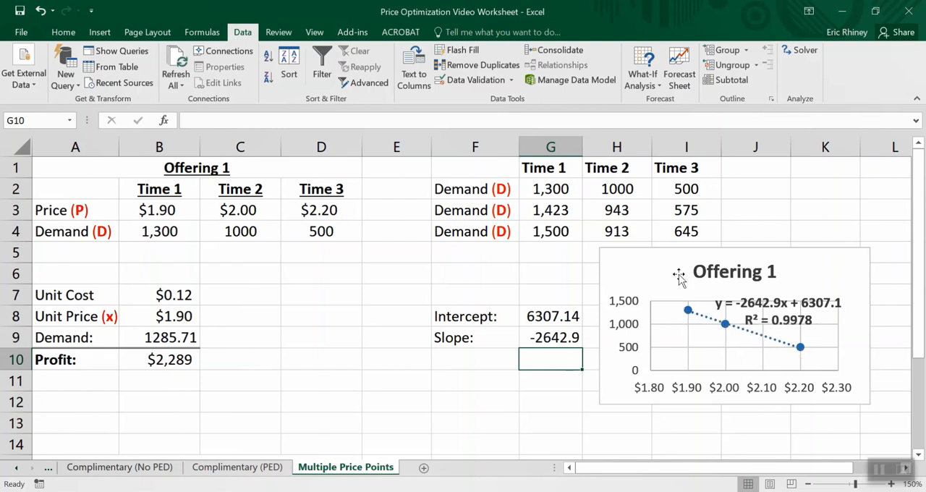
- Copy the second set of demand values, G3:I3 (1,423, 943, 575), into Offering 1's demand row and inspect the demand formula in B9
left_click_drag(567, 213, 666, 210)
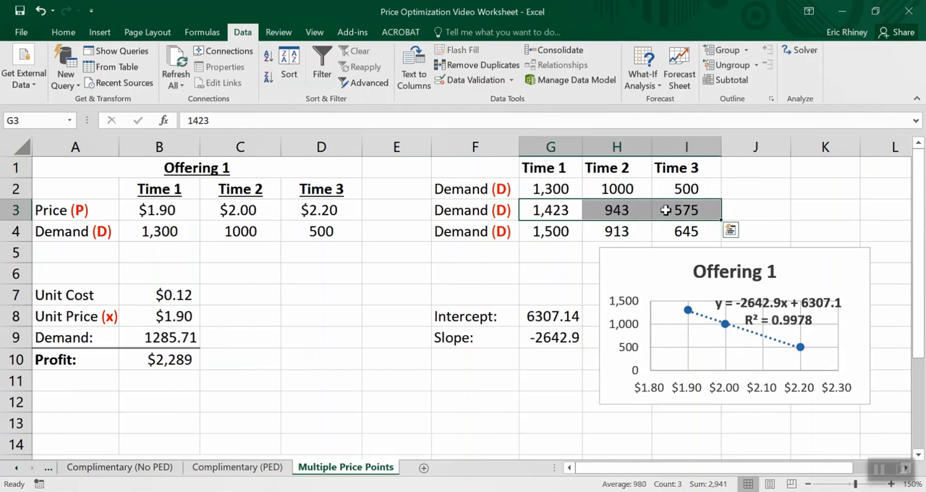
key("ctrl+c")
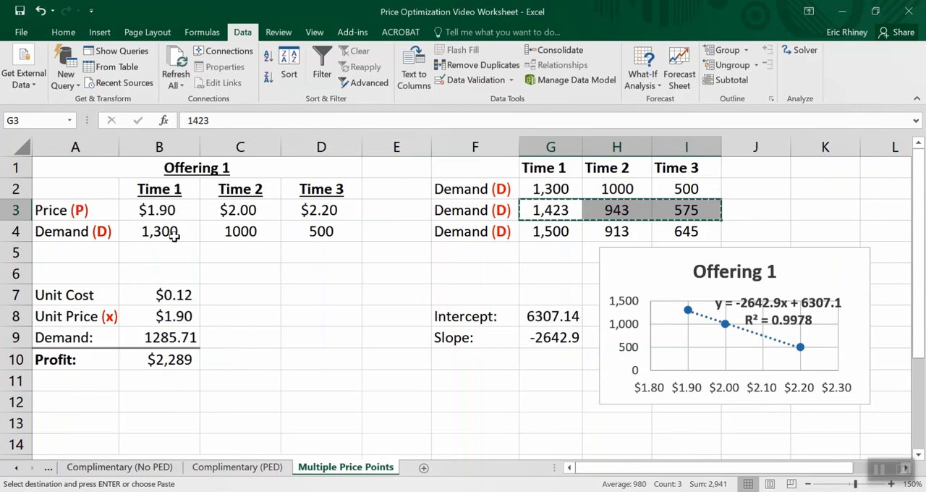
left_click(177, 232)
key("ctrl+v")
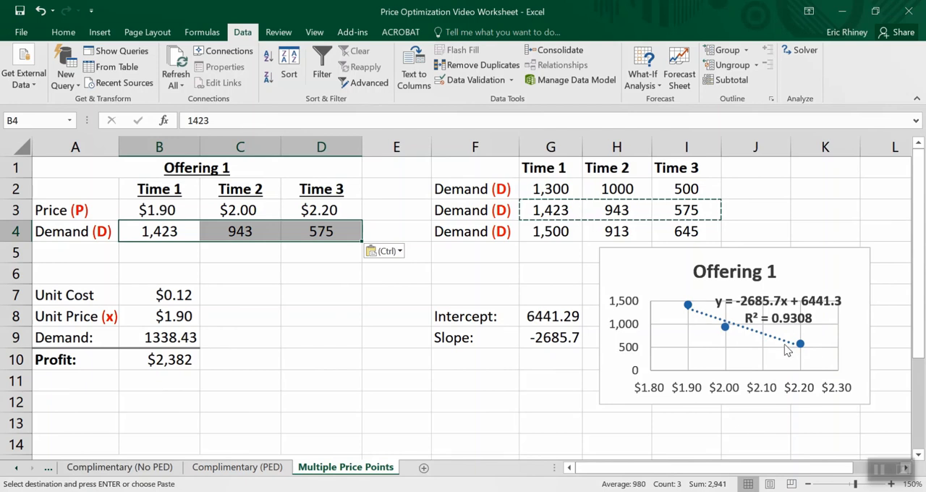
mouse_move(733, 335)
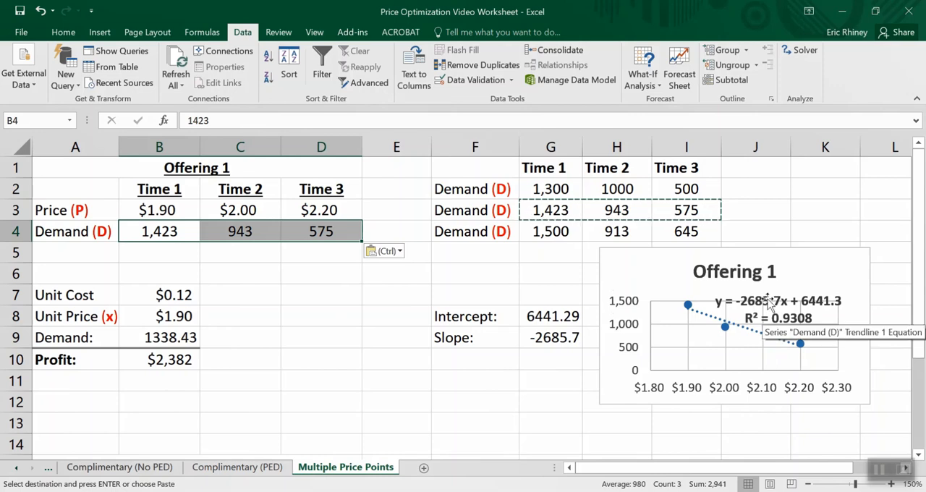
left_click(193, 338)
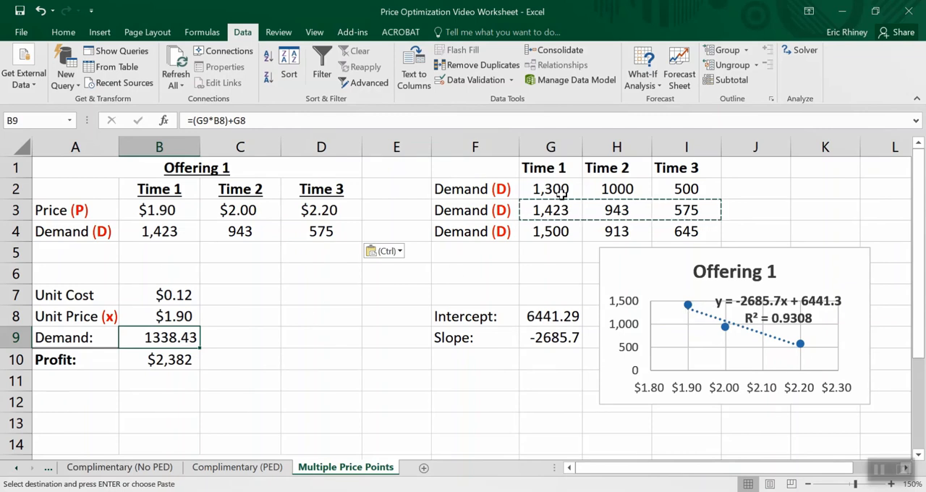
- Copy the first demand set, G2:I2 (1,300, 1000, 500), back into B4:D4 and compare the Time 1 demand with the demand formula in B9
left_click_drag(557, 190, 671, 190)
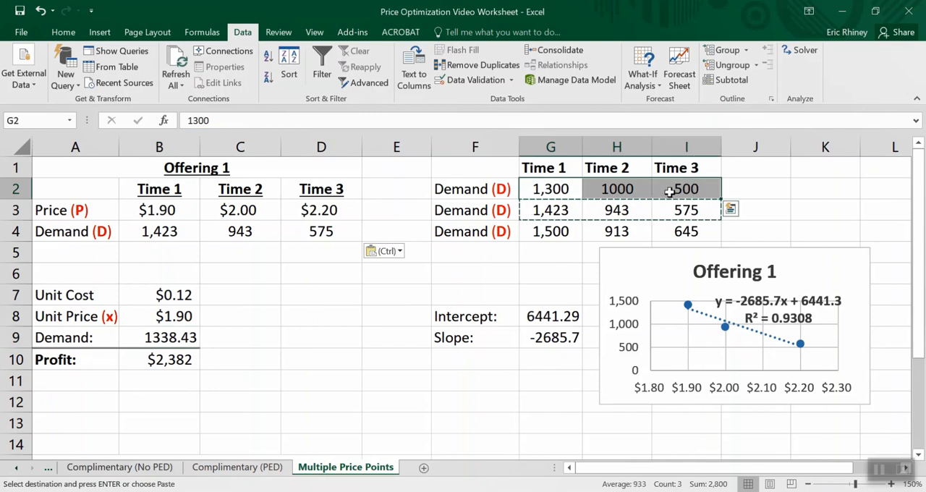
key("ctrl+c")
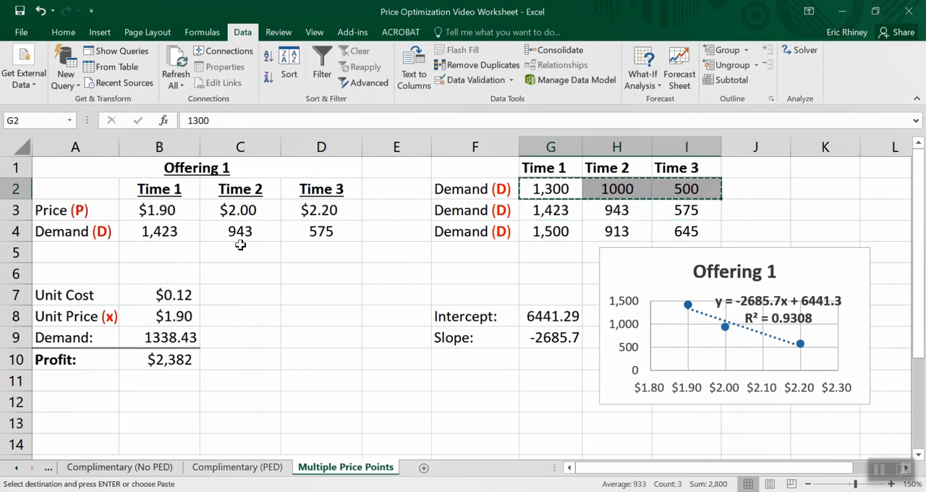
left_click(159, 230)
key("ctrl+v")
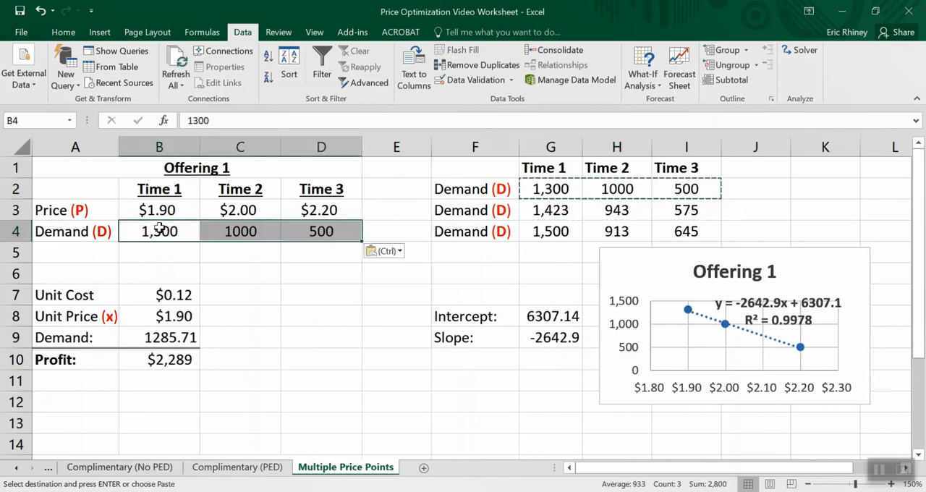
left_click(215, 335)
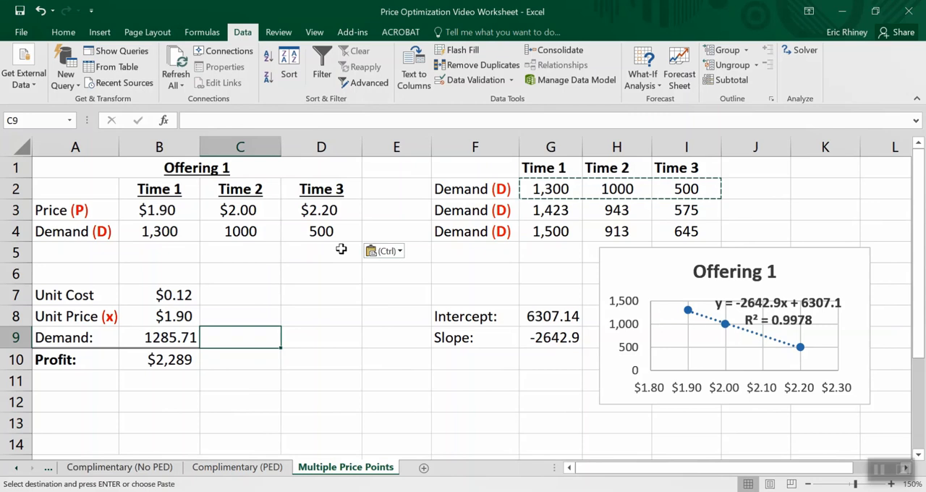
left_click(157, 231)
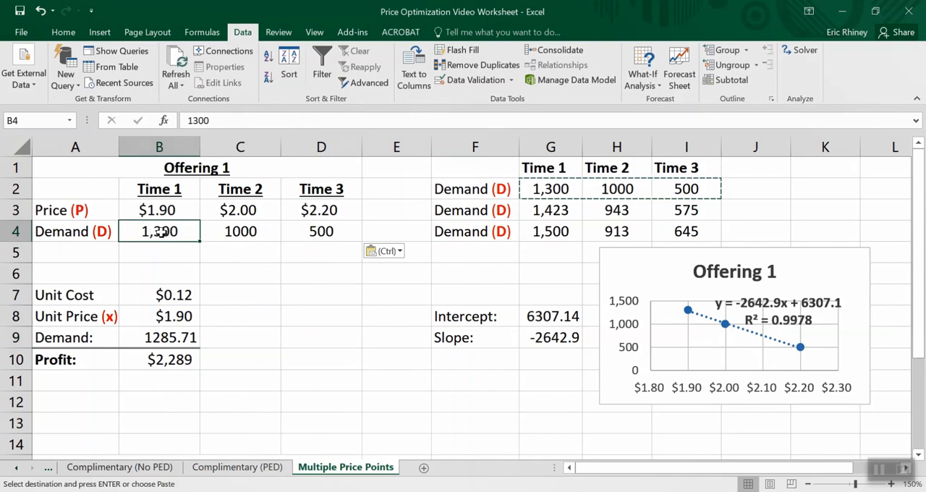
left_click(154, 336)
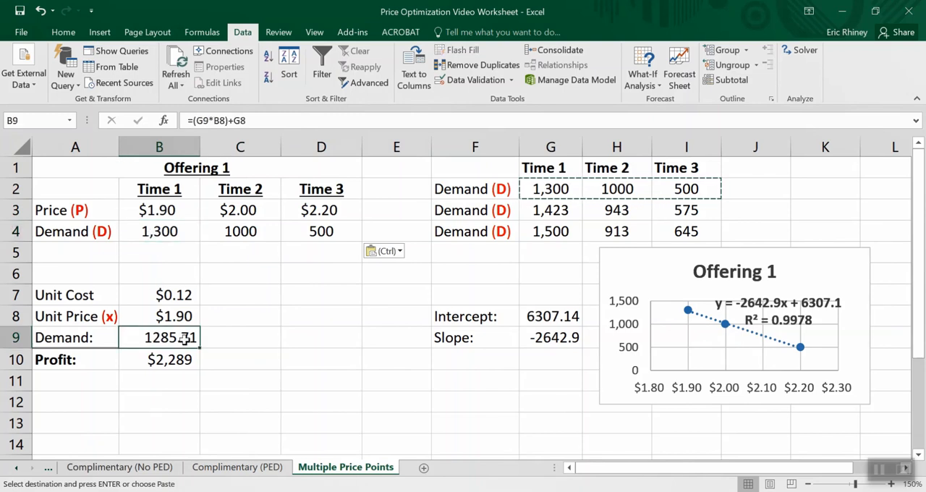
left_click(222, 428)
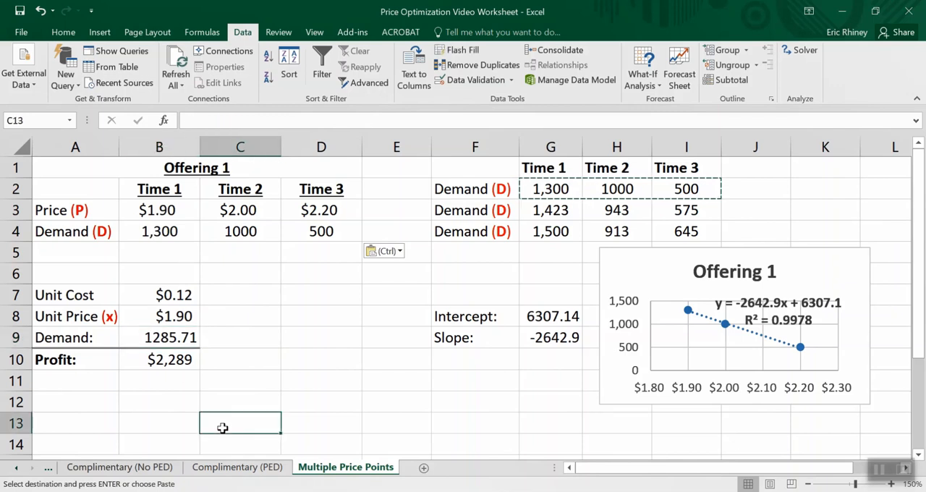
- Set the unit price in B8 to $2.00 to test the estimated demand at the Time 2 price
left_click(159, 316)
type("2")
key("Return")
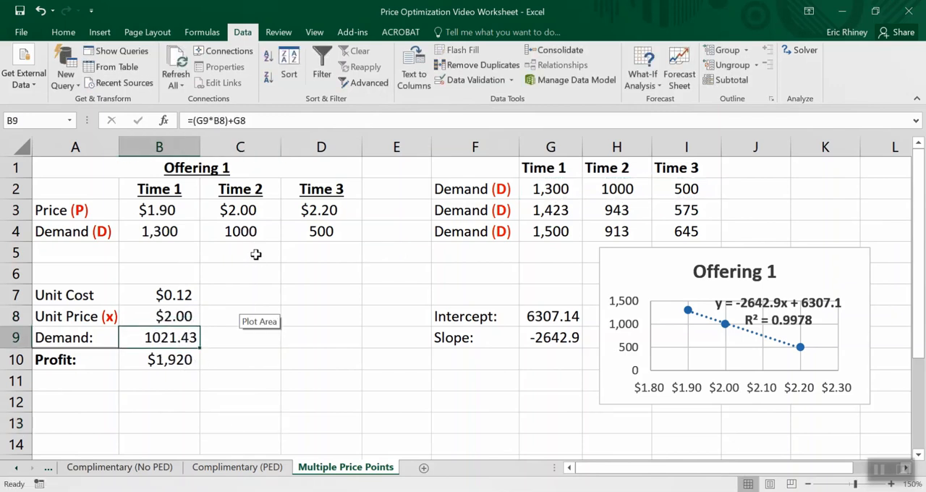
- Copy the second demand set, G3:I3 (1,423, 943, 575), into Offering 1's demand row B4:D4
left_click_drag(530, 209, 663, 209)
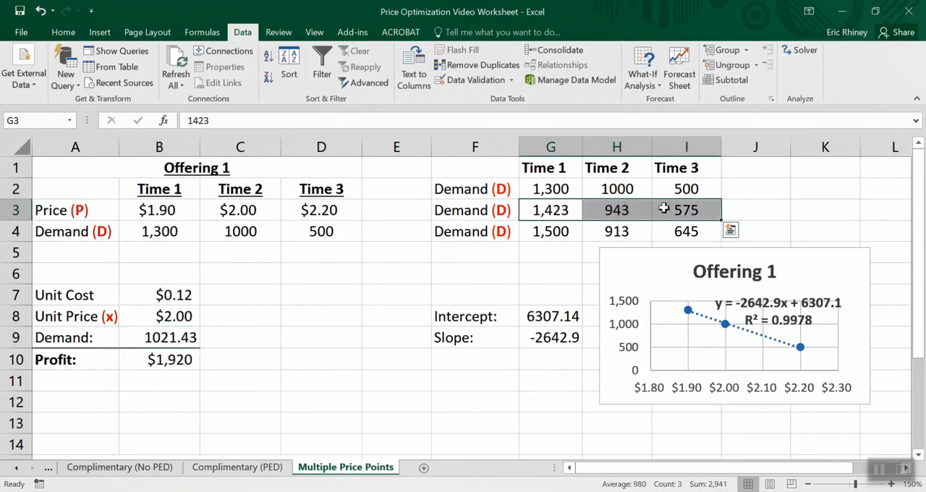
key("ctrl+c")
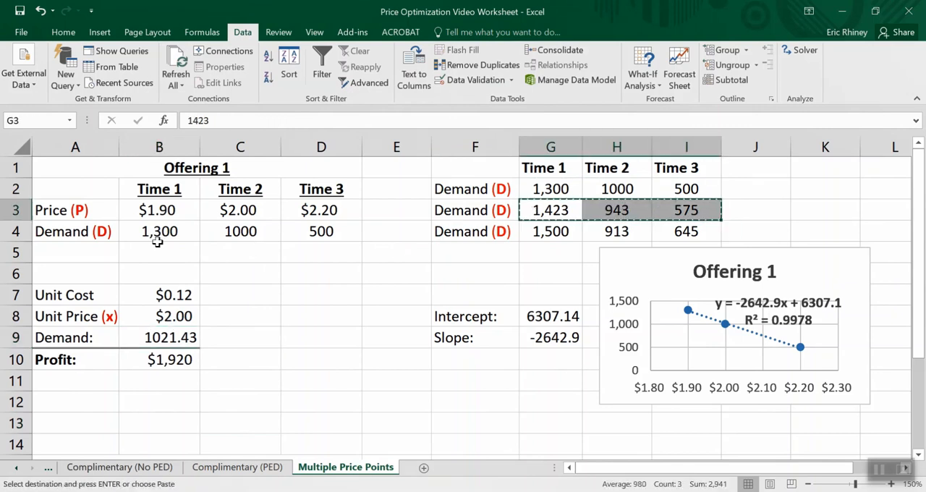
left_click(152, 231)
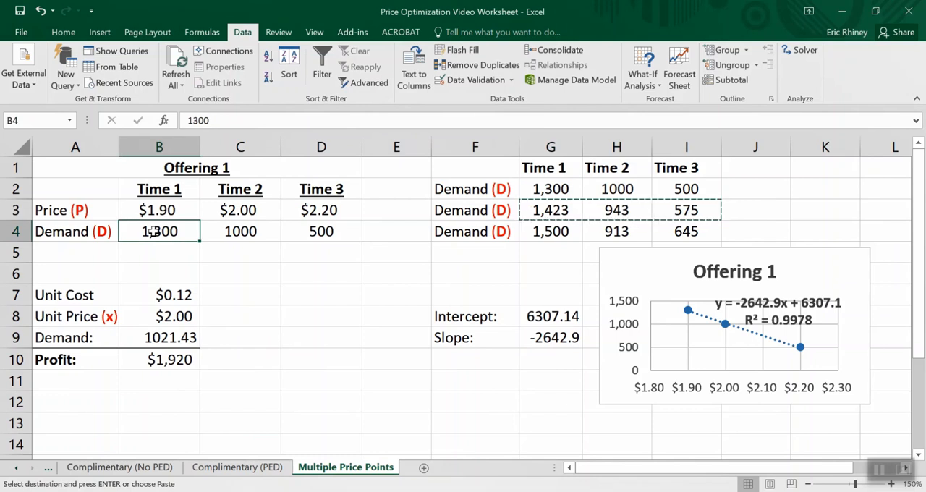
key("ctrl+v")
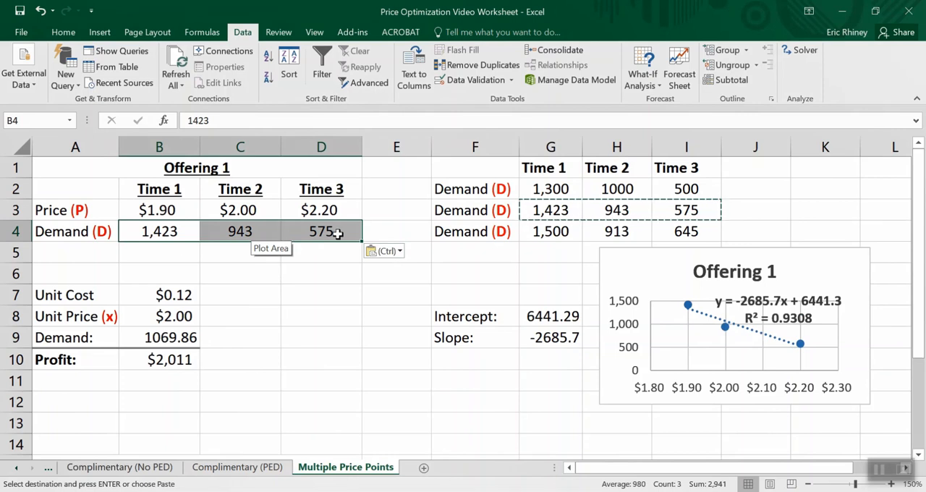
- Copy the third demand set, G4:I4 (1,500, 913, 645), into Offering 1's demand row B4:D4
left_click(544, 231)
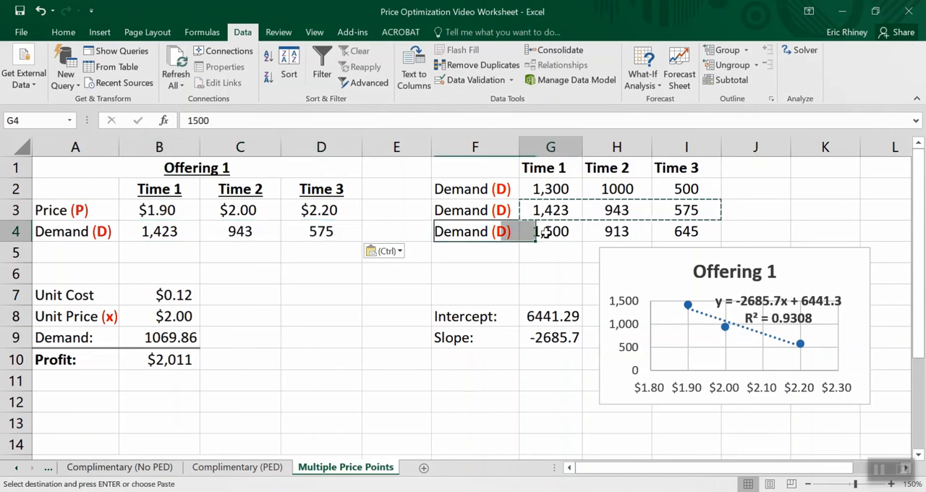
left_click_drag(545, 231, 661, 234)
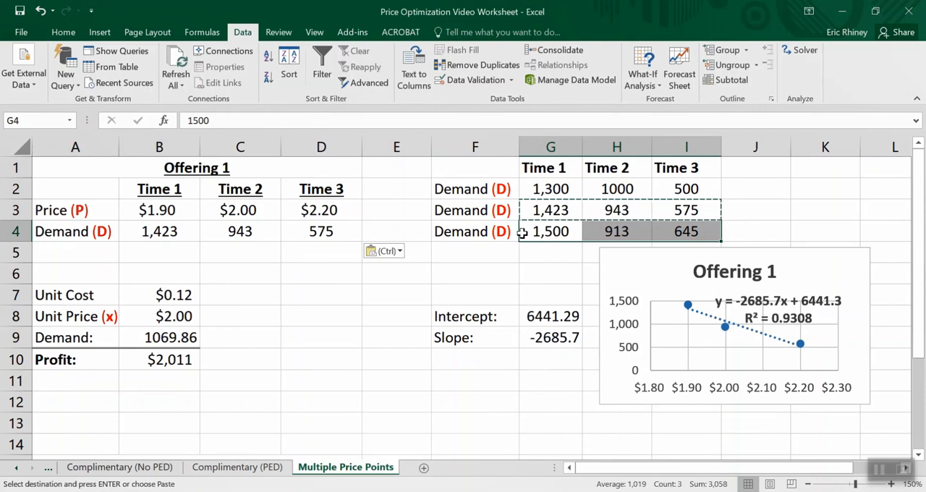
key("ctrl+c")
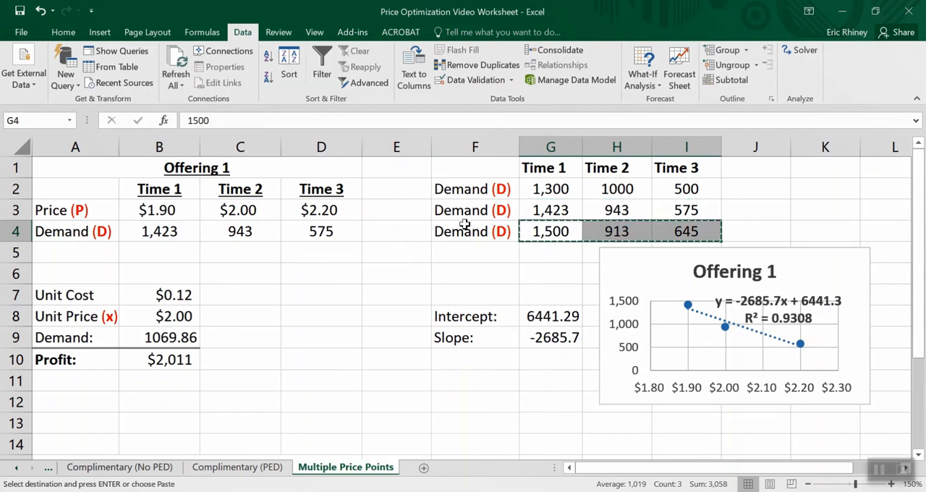
left_click(168, 228)
key("ctrl+v")
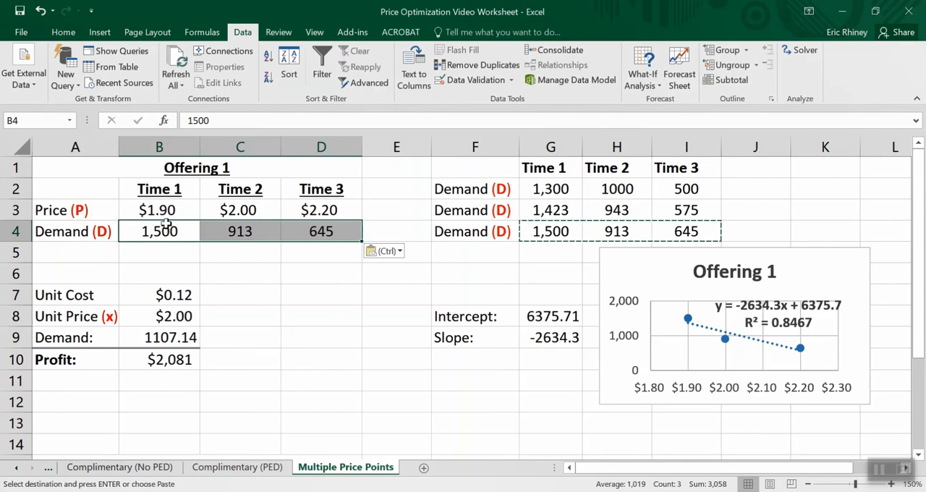
- Set the unit price in B8 to $1.90
left_click(155, 319)
key("Escape")
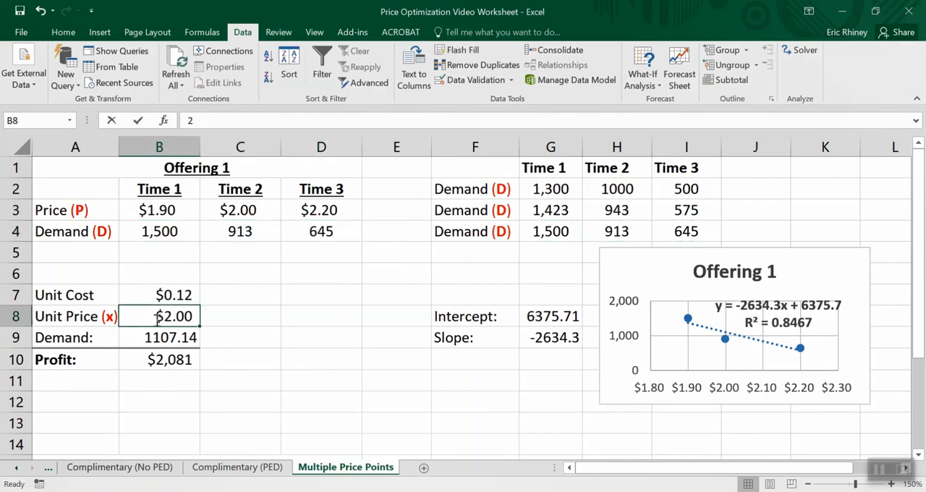
type("1.90")
key("Return")
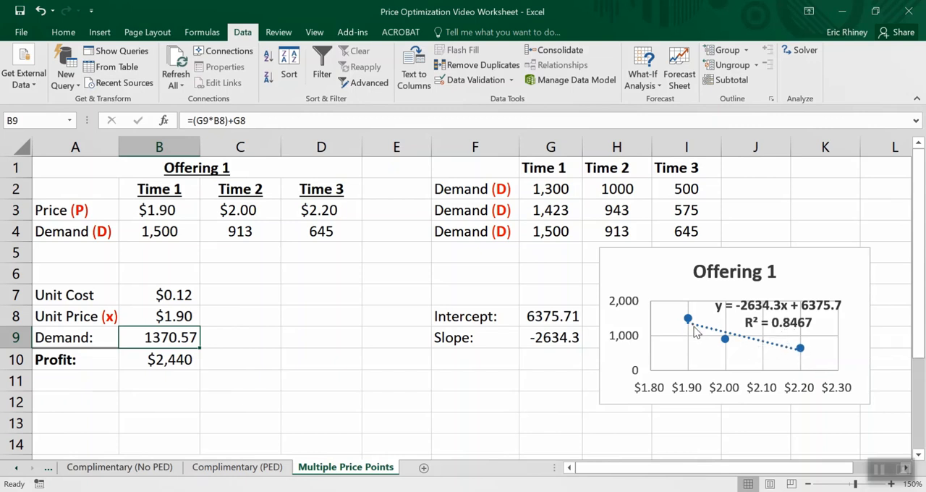
- Delete the linear trendline from the Offering 1 scatter chart
mouse_move(726, 340)
left_click(708, 333)
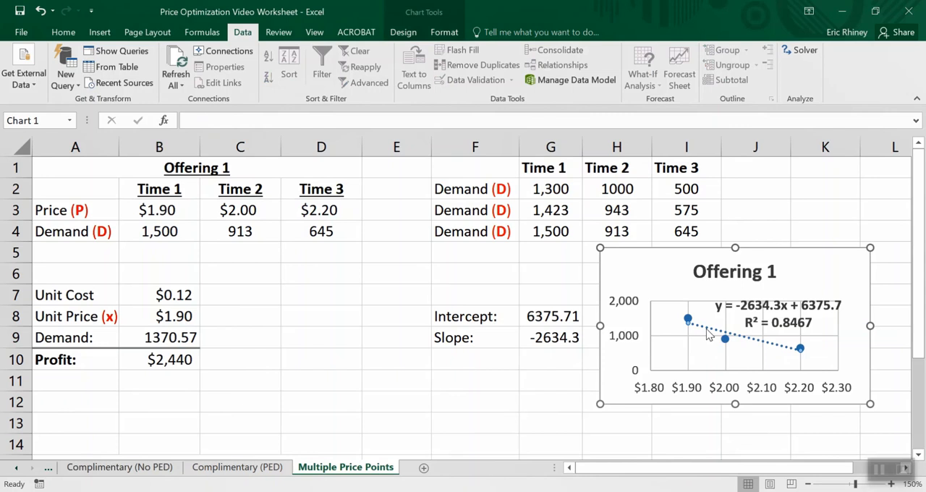
right_click(709, 333)
key("Escape")
key("Delete")
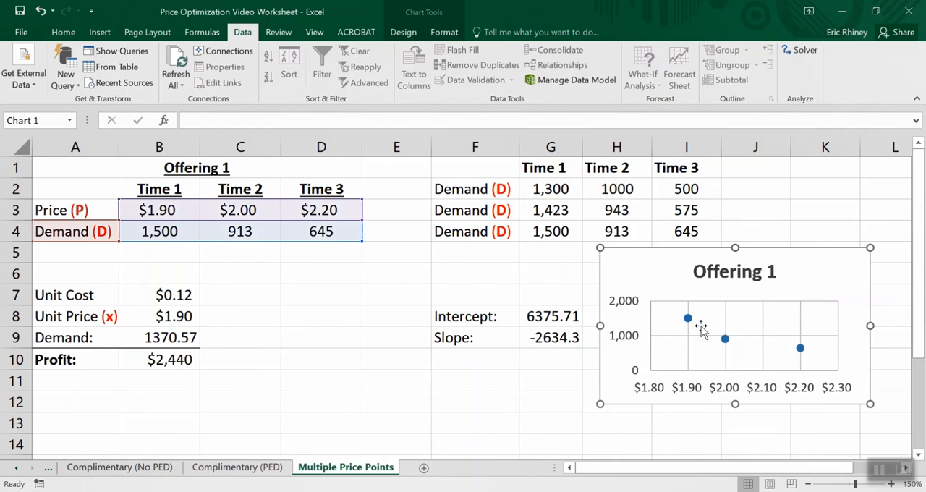
- Add a Power trendline to the demand data series in the Offering 1 chart
left_click(687, 319)
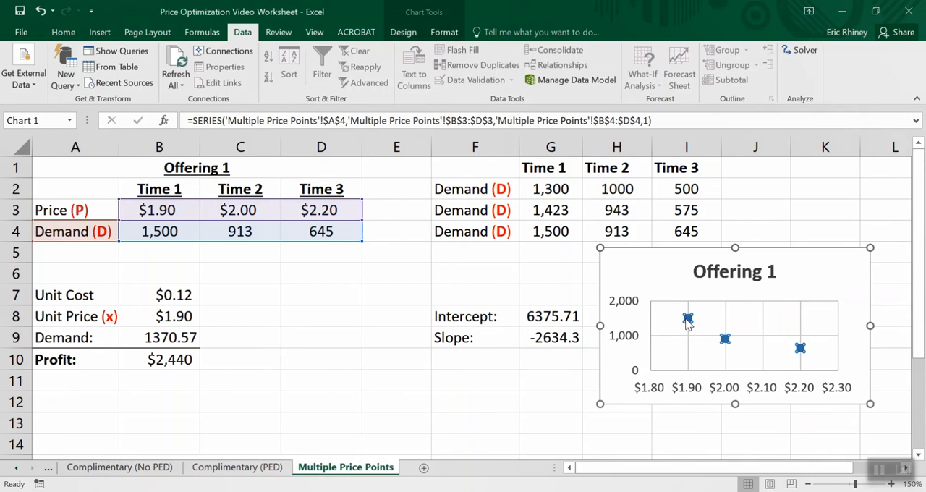
right_click(688, 320)
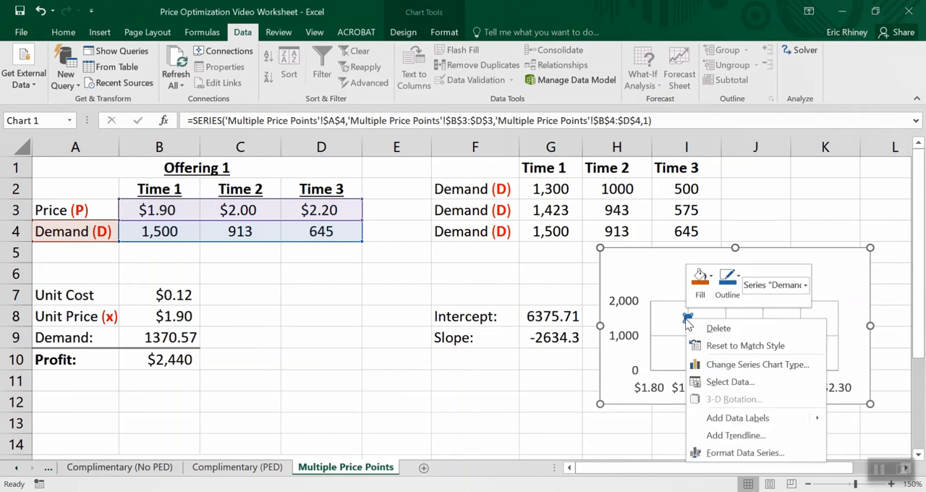
left_click(720, 436)
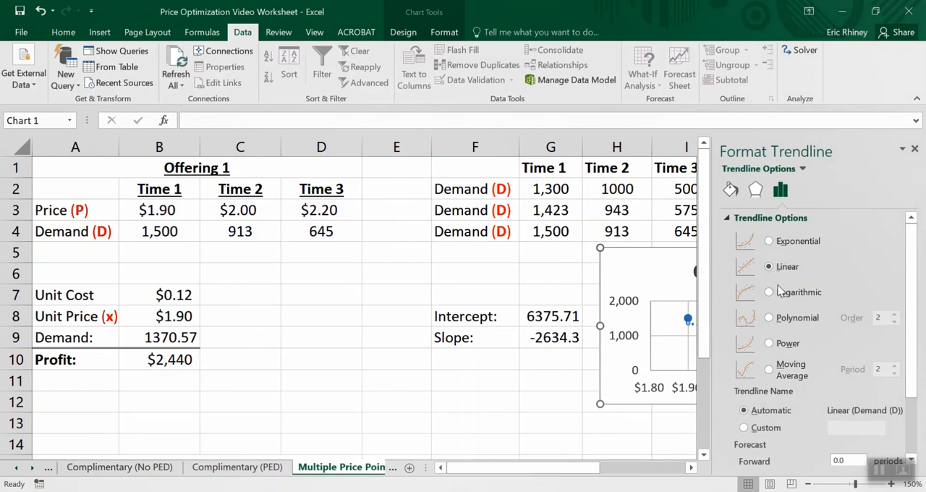
left_click(769, 344)
scroll(916, 329, "down", 3)
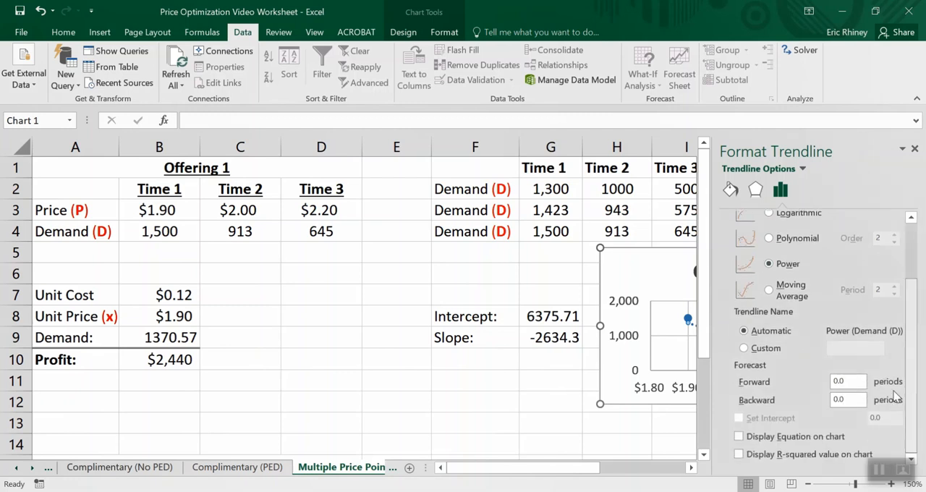
- Display the Power trendline's equation and R-squared value on the chart, and close the trendline formatting options
left_click(739, 437)
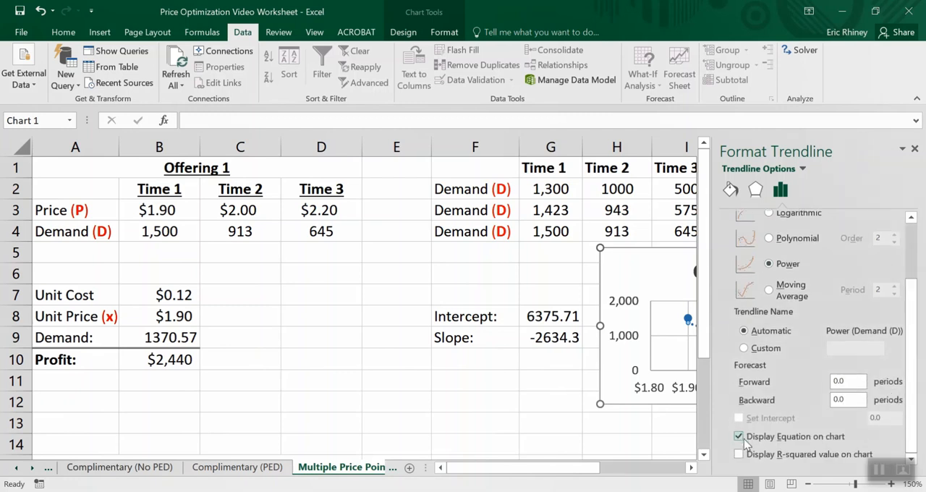
left_click(739, 455)
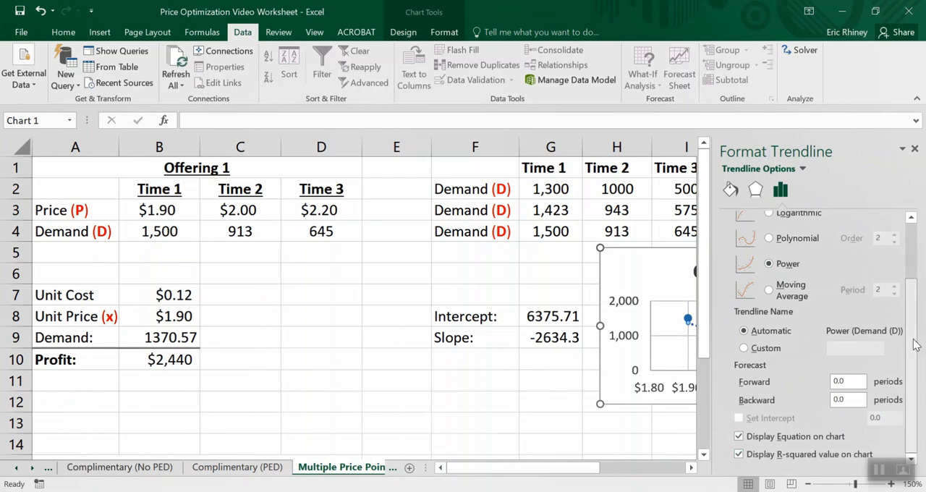
left_click_drag(915, 345, 910, 384)
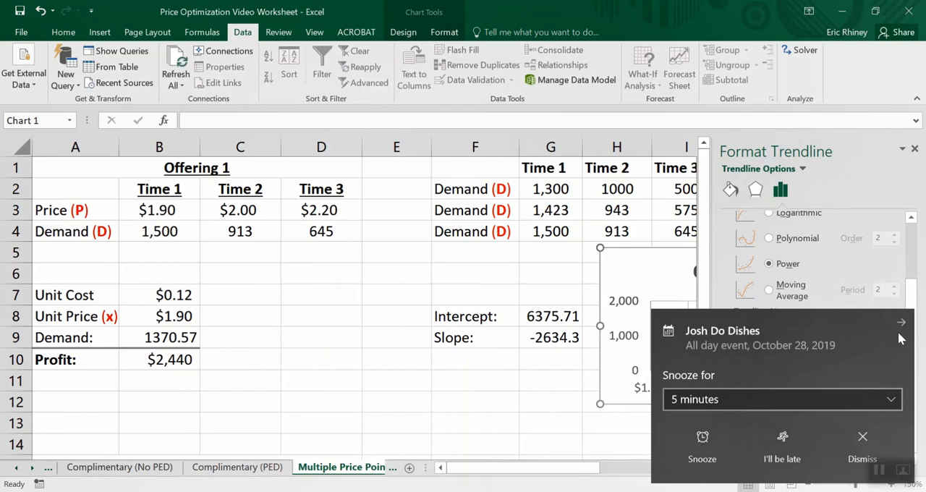
left_click(901, 326)
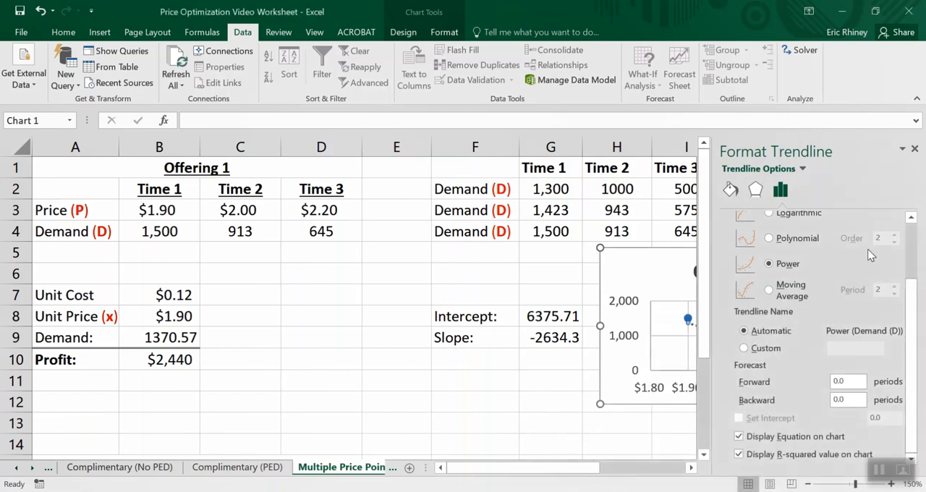
left_click(915, 149)
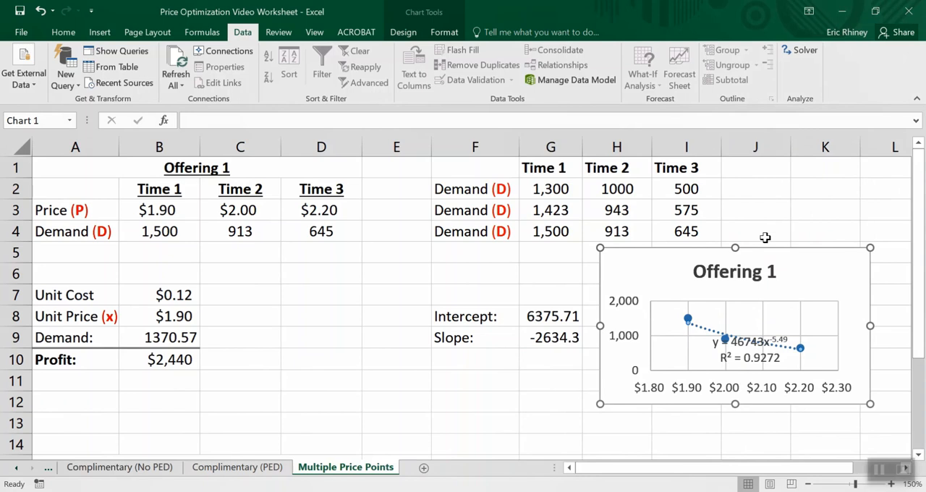
- Move the trendline equation label clear of the curve in the Offering 1 chart and enlarge its text to 12 points
left_click(737, 342)
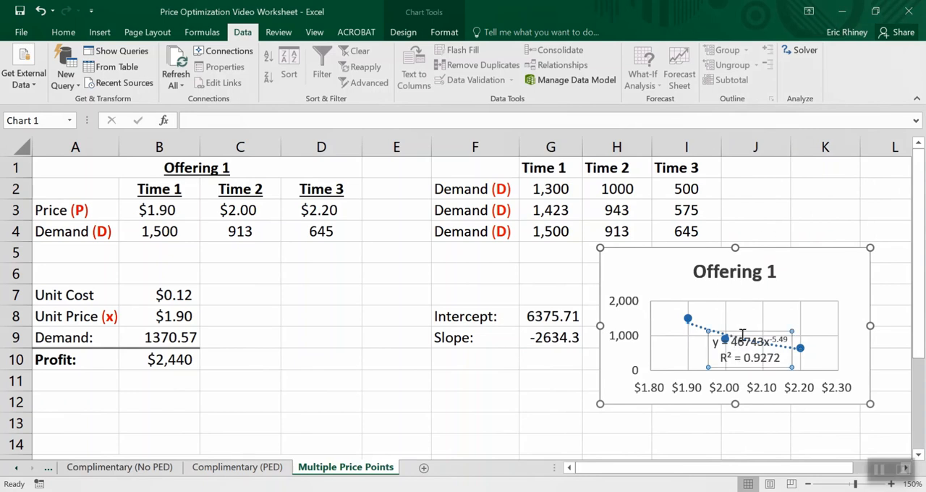
left_click_drag(743, 330, 775, 288)
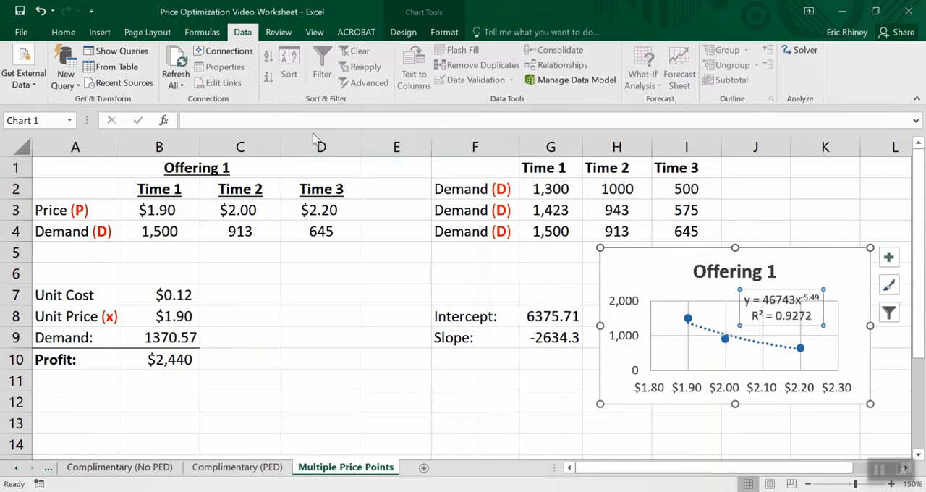
left_click(67, 33)
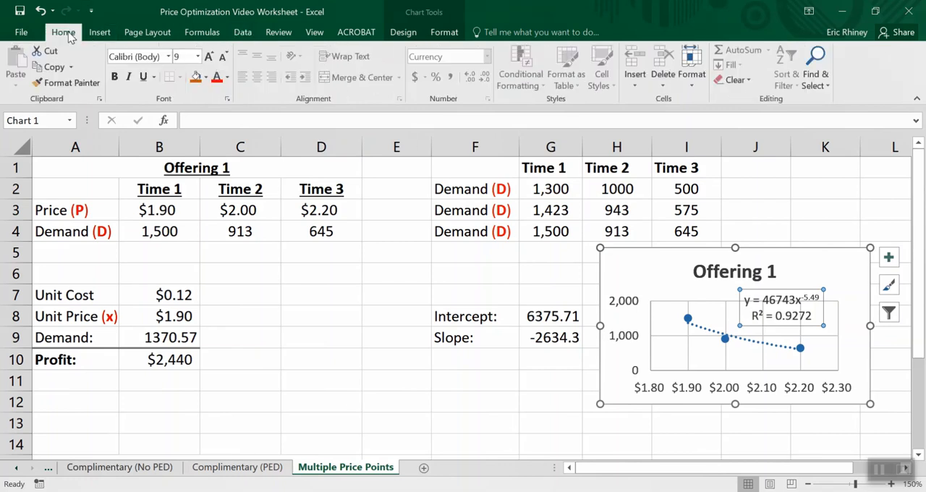
left_click(208, 56)
left_click(208, 56)
left_click(208, 56)
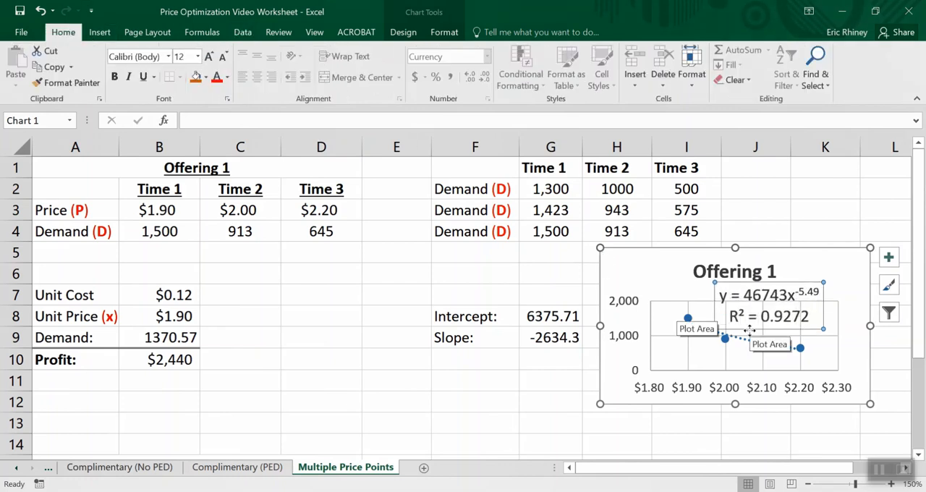
left_click_drag(750, 329, 755, 332)
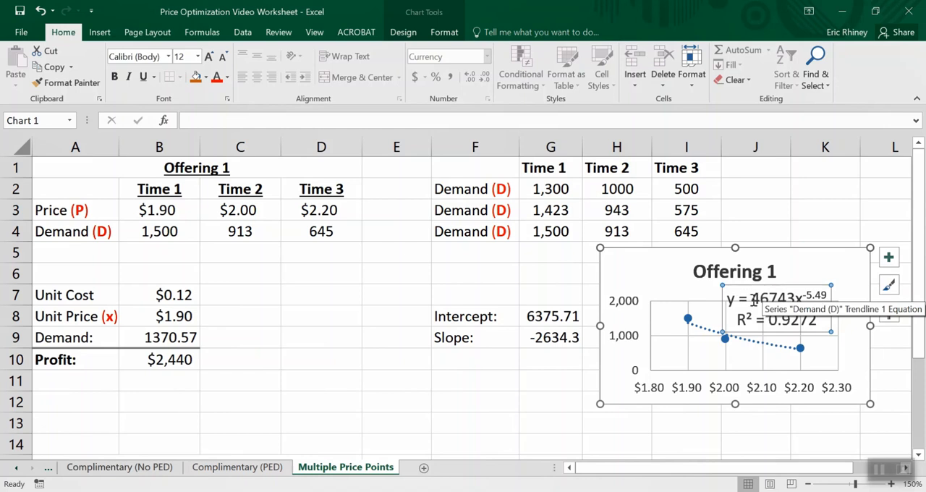
left_click_drag(753, 298, 796, 300)
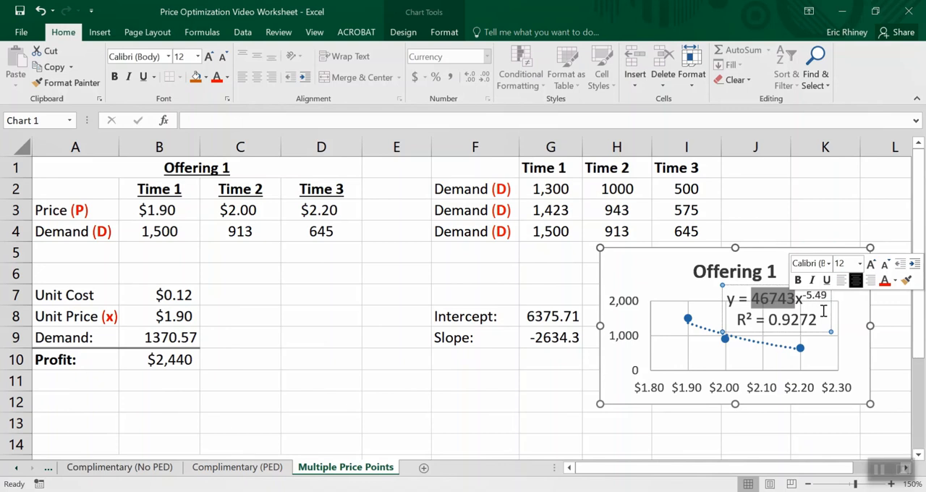
left_click(847, 330)
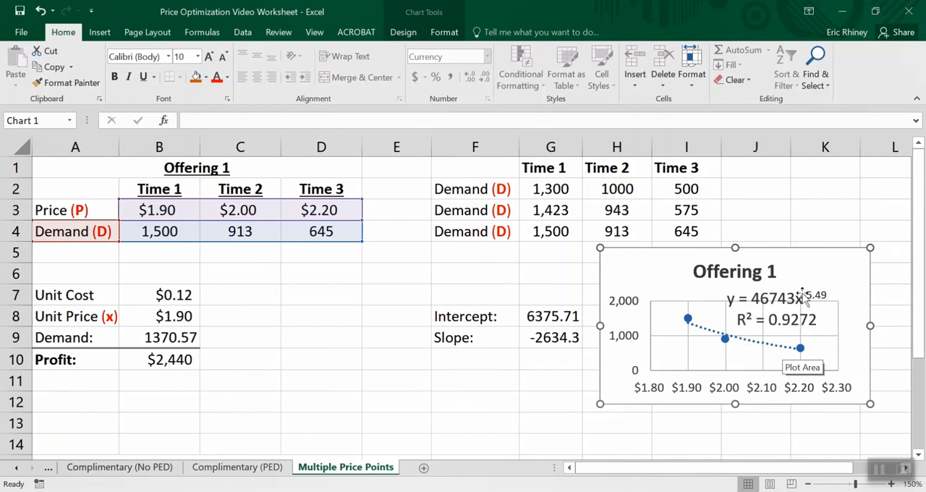
right_click(770, 306)
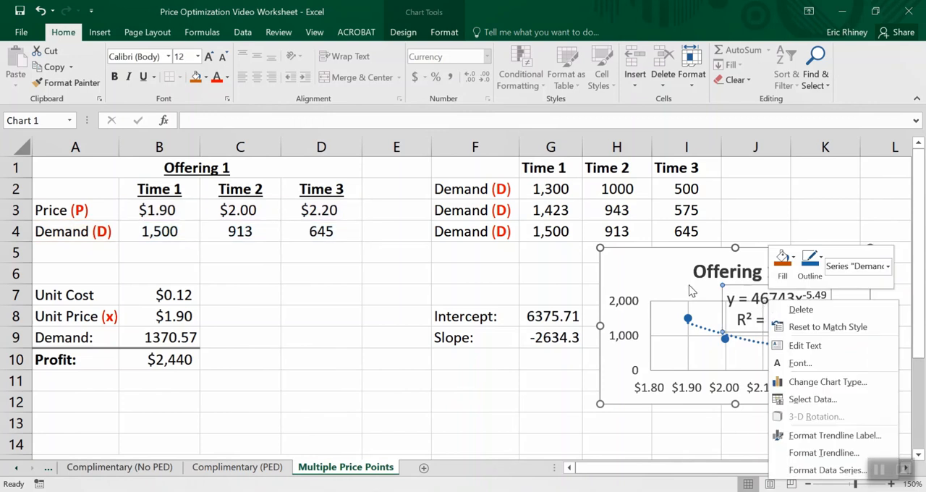
key("Escape")
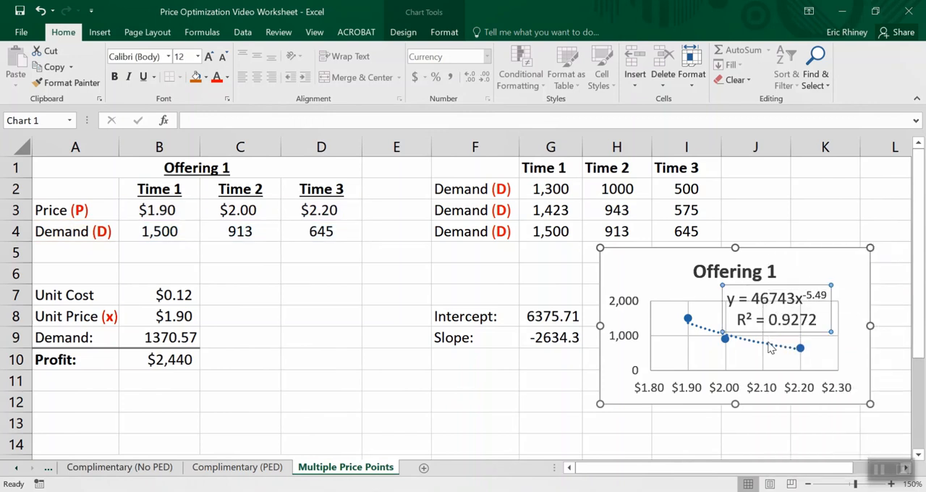
left_click(638, 276)
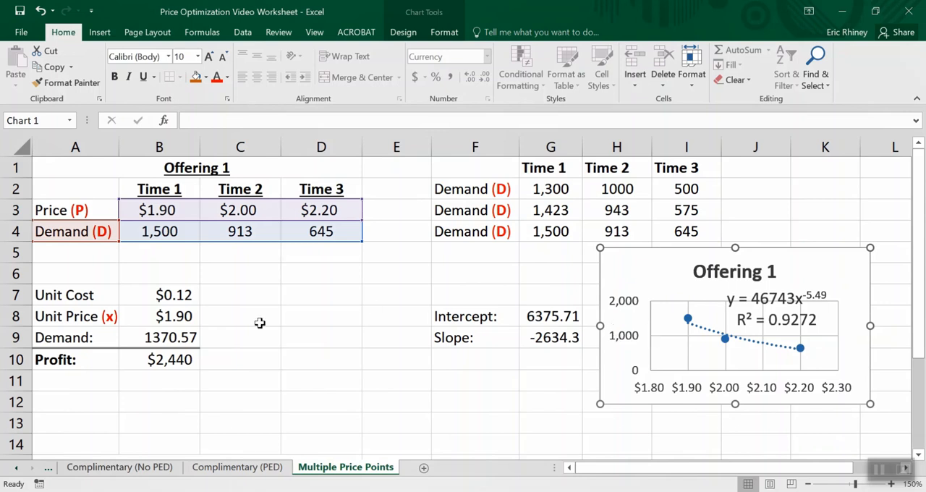
- Replace the Demand formula in B9 with the power trendline equation =46743*B8^-5.49
left_click(161, 343)
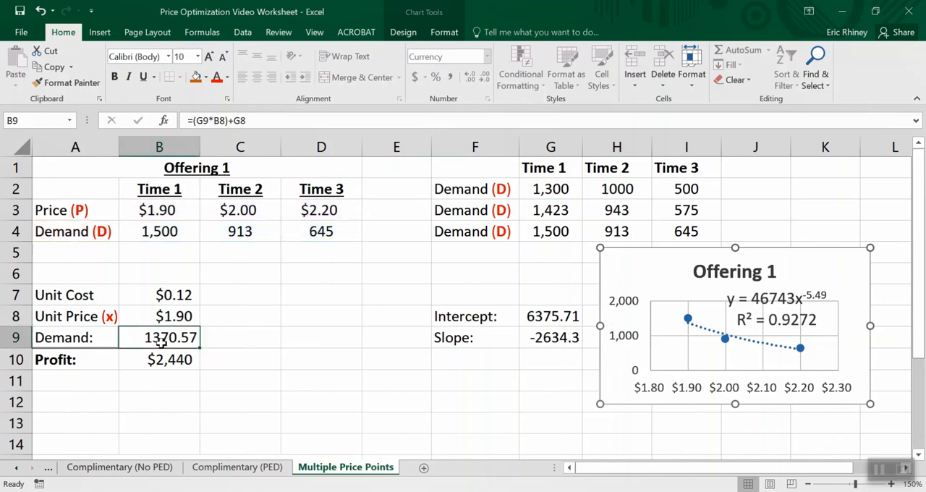
scroll(290, 249, "down", 1)
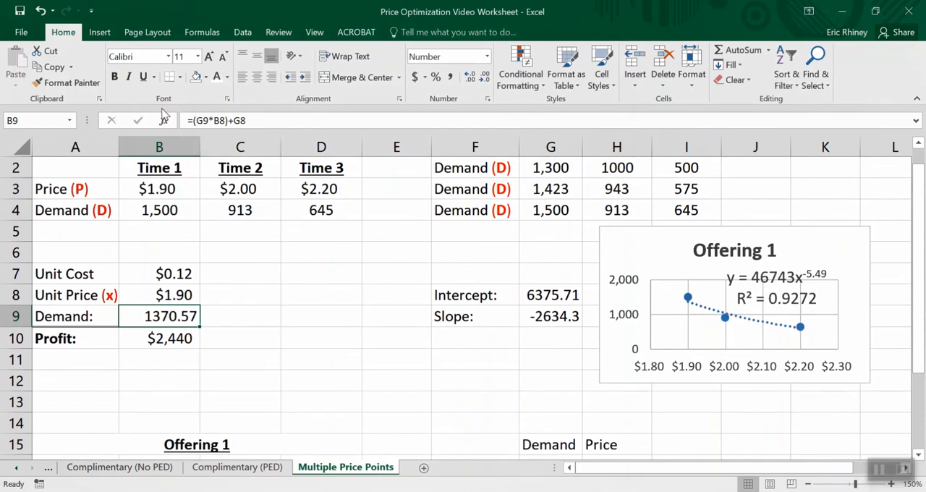
left_click_drag(192, 120, 240, 134)
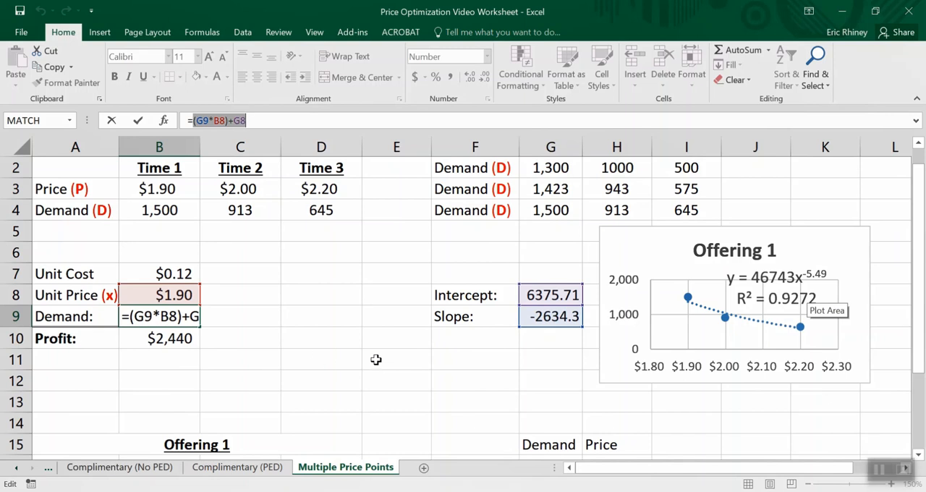
left_click(262, 325)
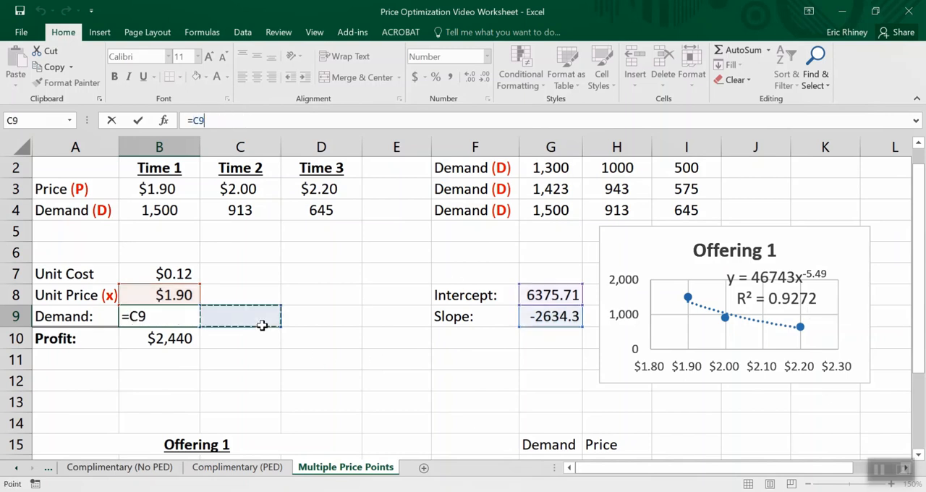
left_click(149, 316)
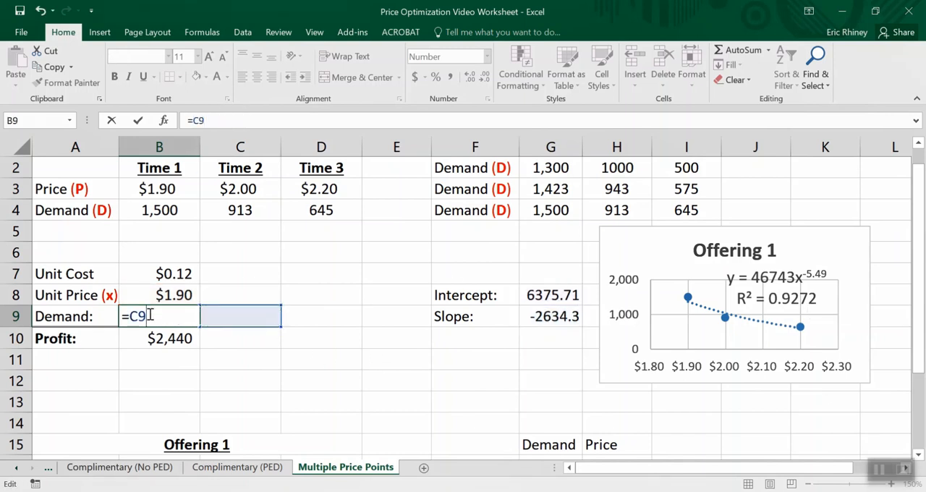
left_click_drag(195, 123, 213, 125)
key("BackSpace")
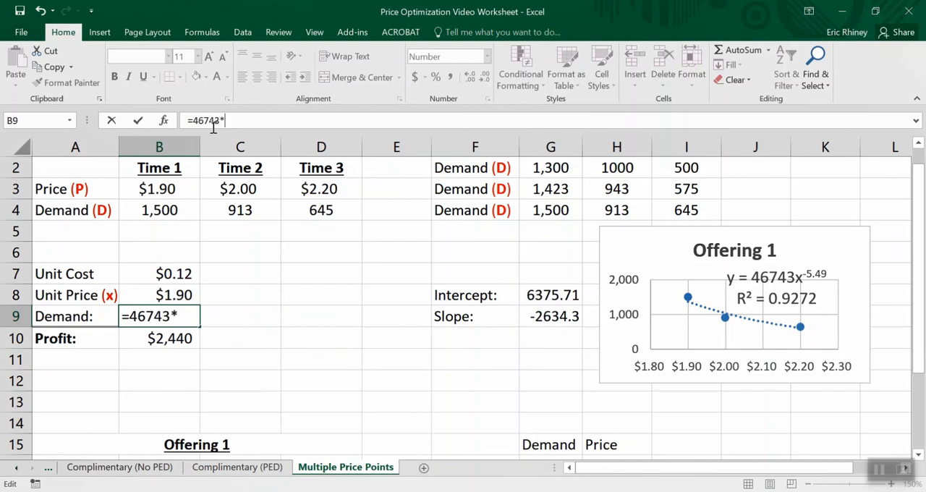
left_click(162, 295)
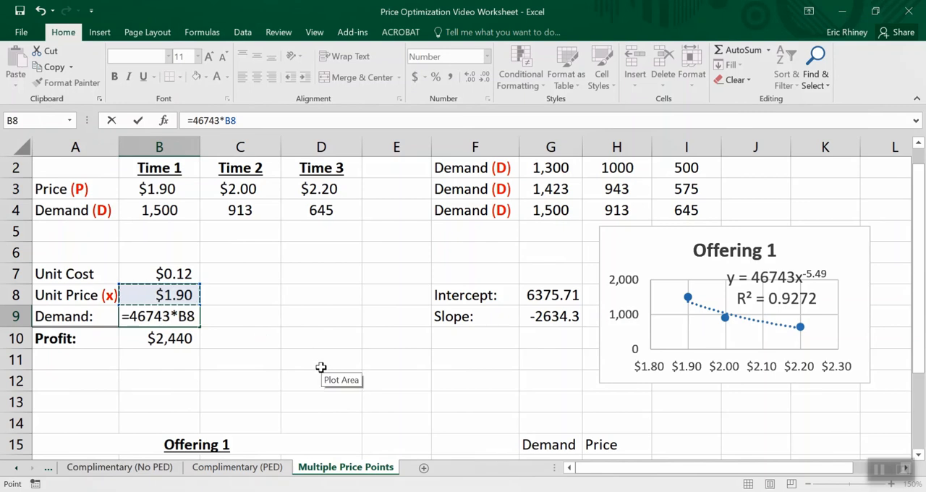
type("^-5.49")
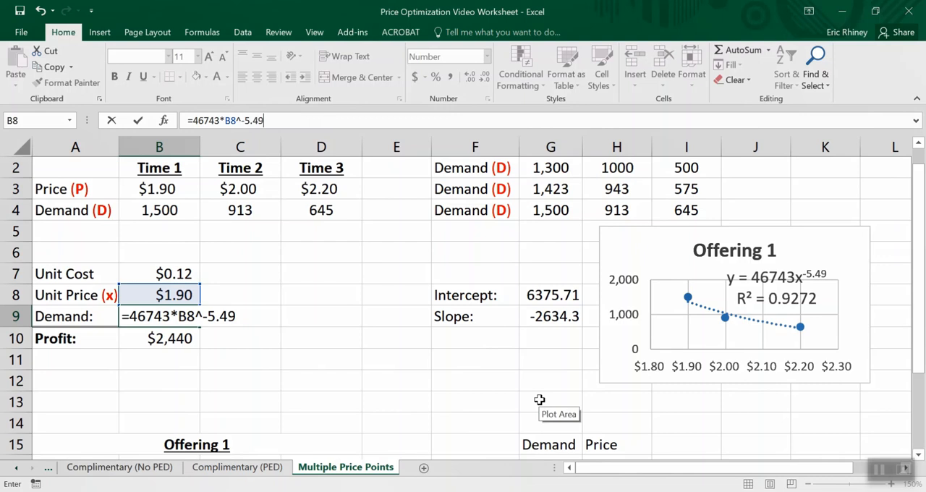
key("Return")
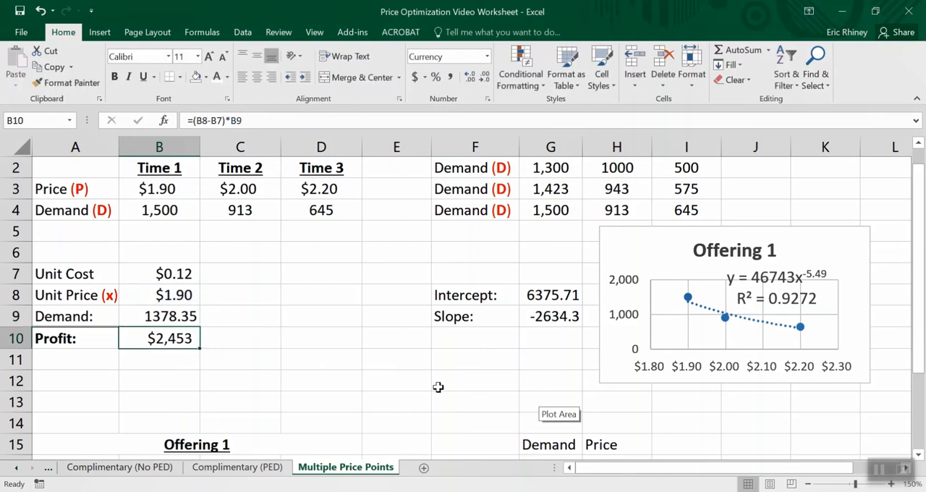
- Check the new Demand formula in B9 by setting the unit price in B8 to $2.00
left_click(145, 324)
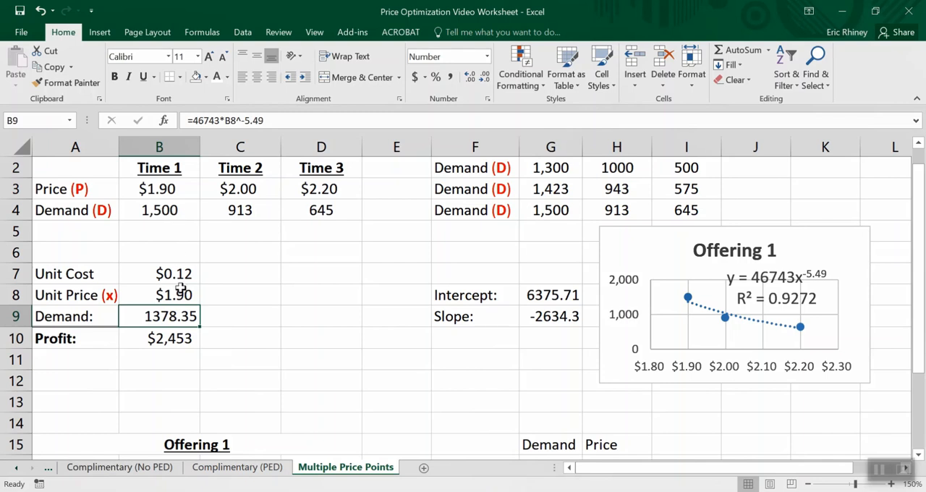
left_click(178, 293)
type("2")
key("Return")
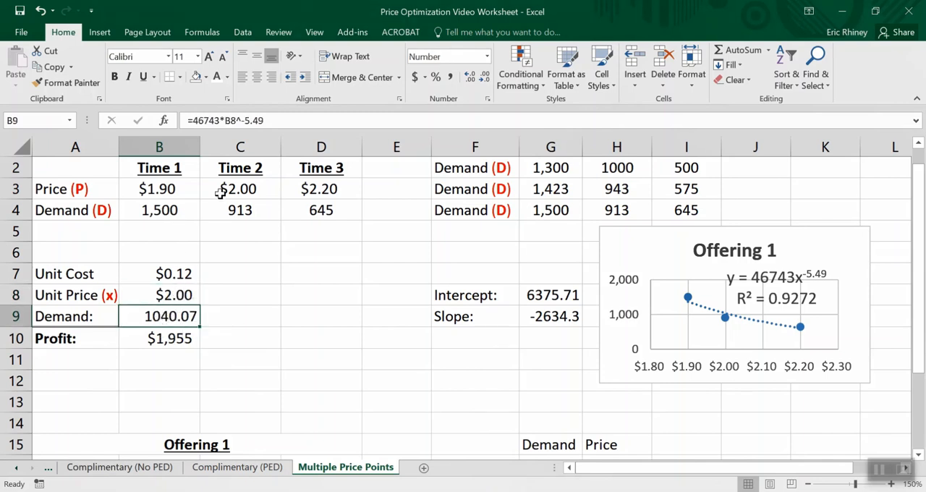
- Set the unit price in B8 to $2.20 and select the Profit cell B10
left_click(181, 296)
type("2.20")
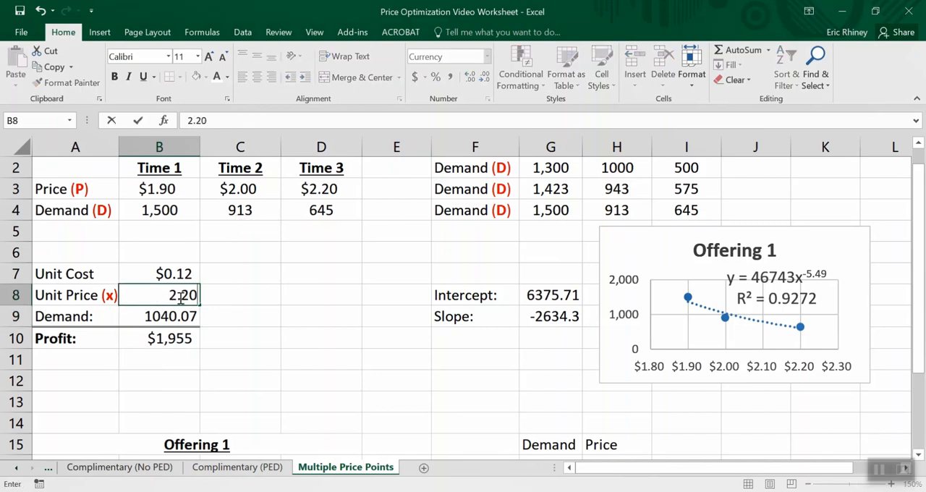
key("Return")
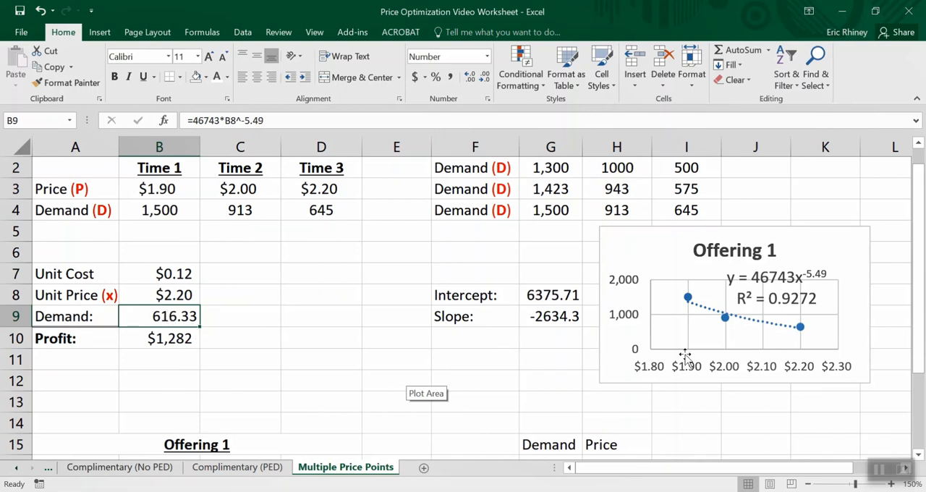
scroll(699, 369, "right", 2)
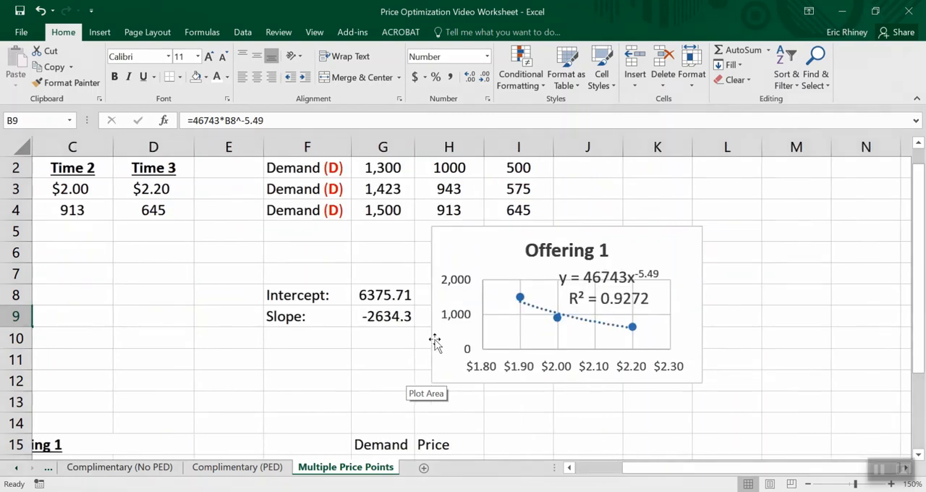
scroll(434, 341, "left", 2)
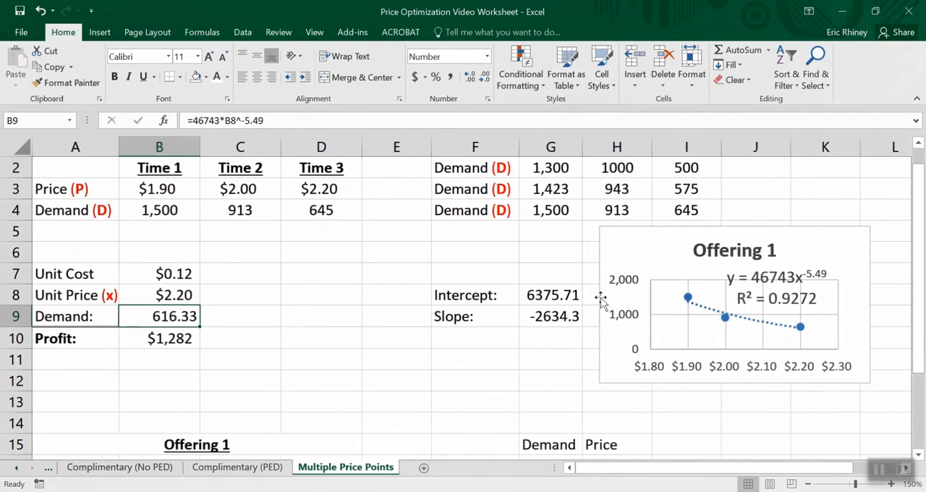
left_click(154, 338)
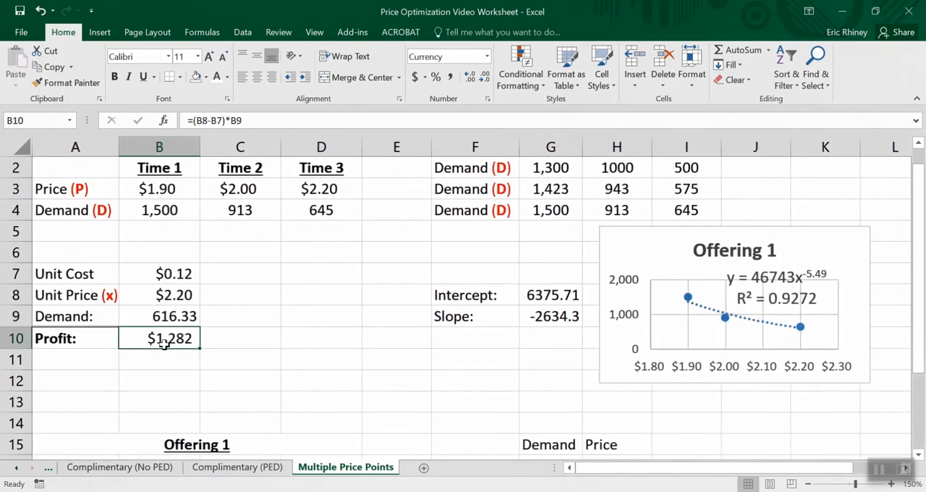